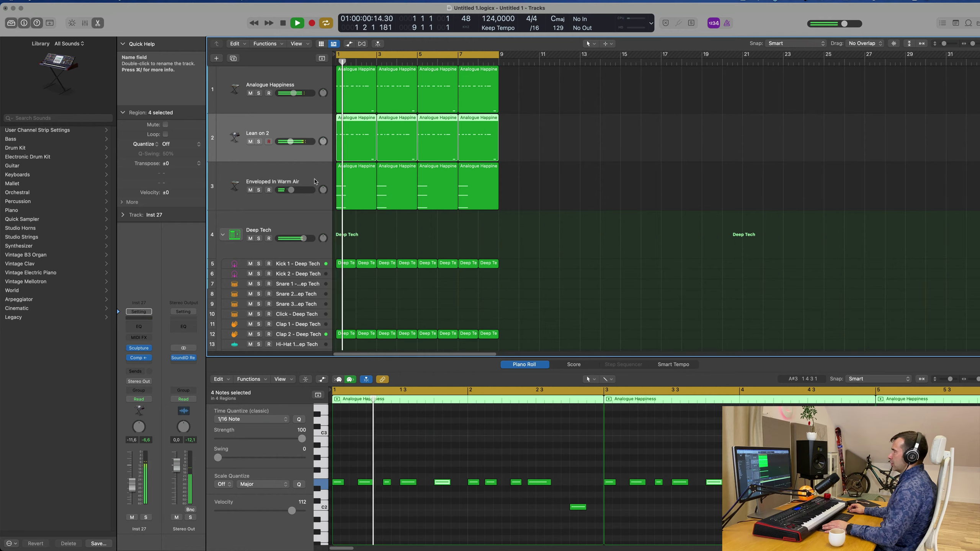
Duplicate the Enveloped In Warm Air track as a new empty track with the same instrument setup.
click(249, 187)
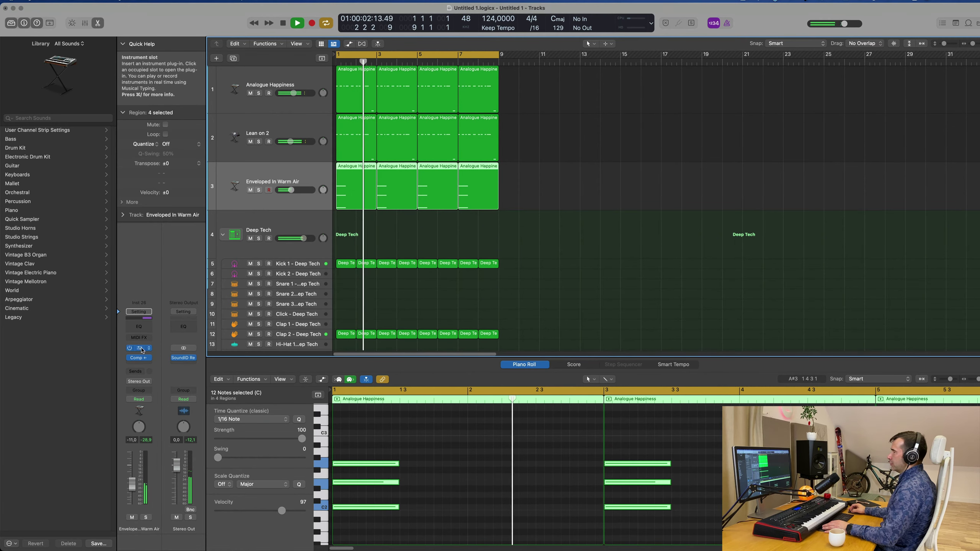
click(232, 60)
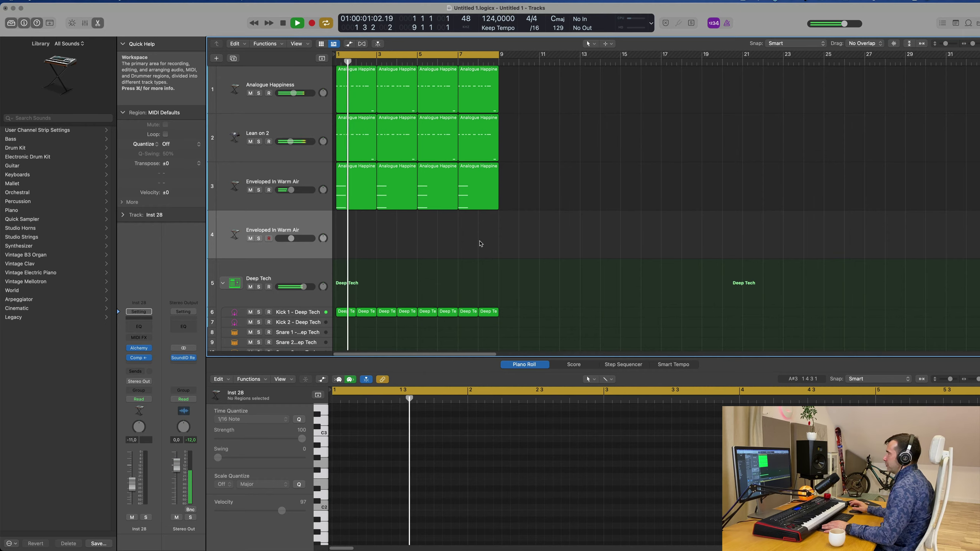
scroll(481, 243, right, 1)
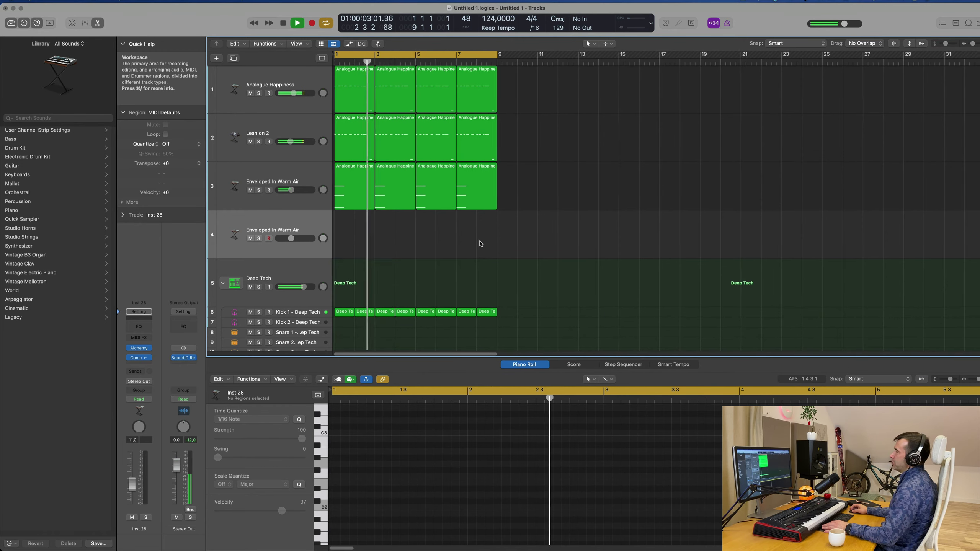
scroll(421, 248, left, 1)
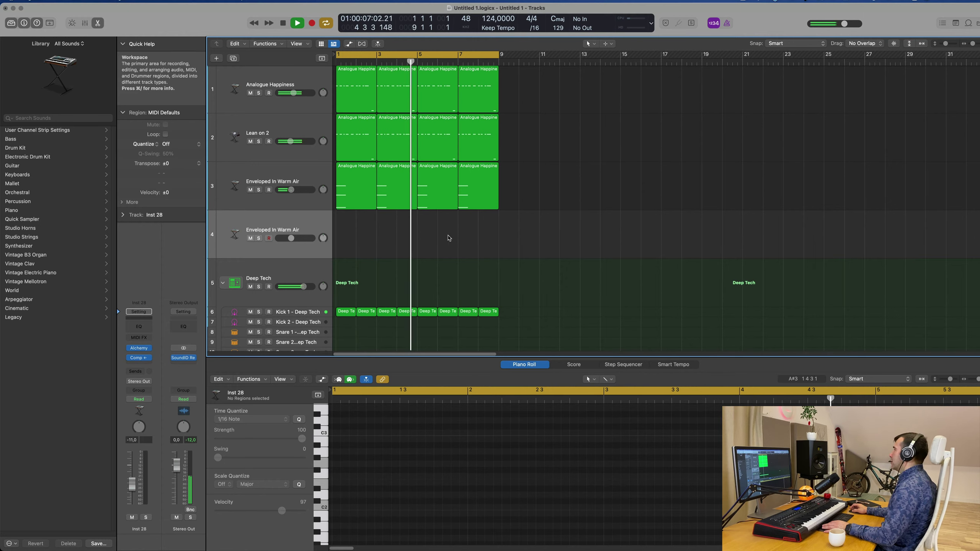
In the new track's Alchemy, browse the Keys category, audition Baroque Harpsichord and load the Bass Keys preset.
click(140, 350)
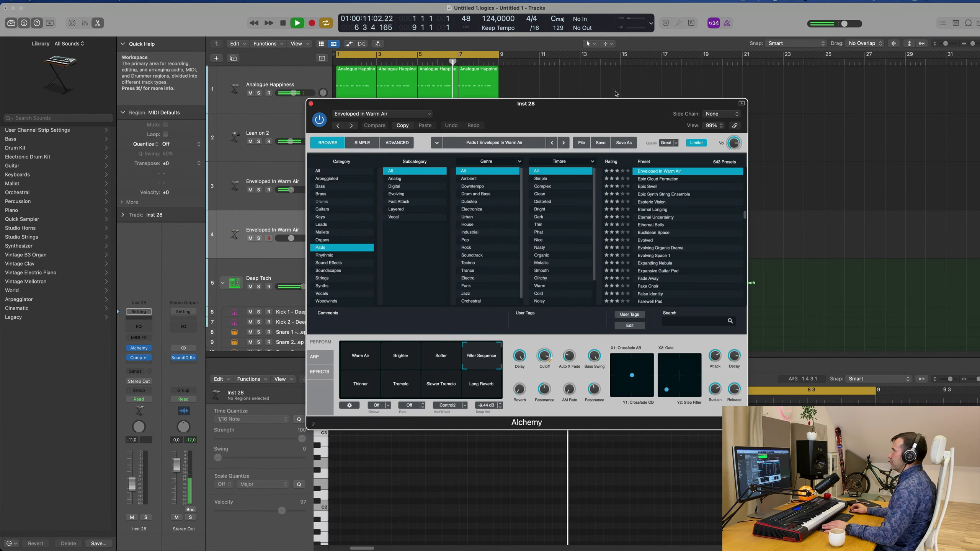
drag(576, 111, 596, 72)
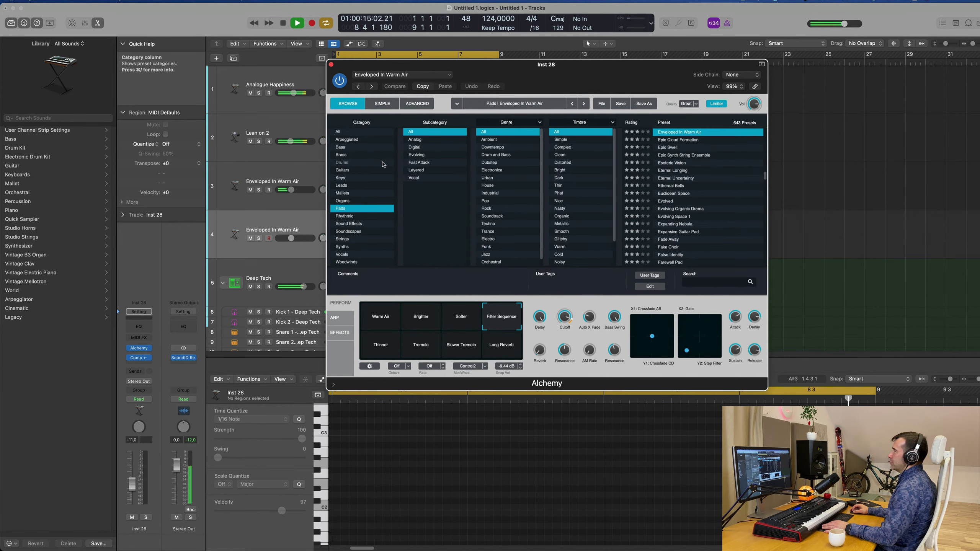
click(342, 178)
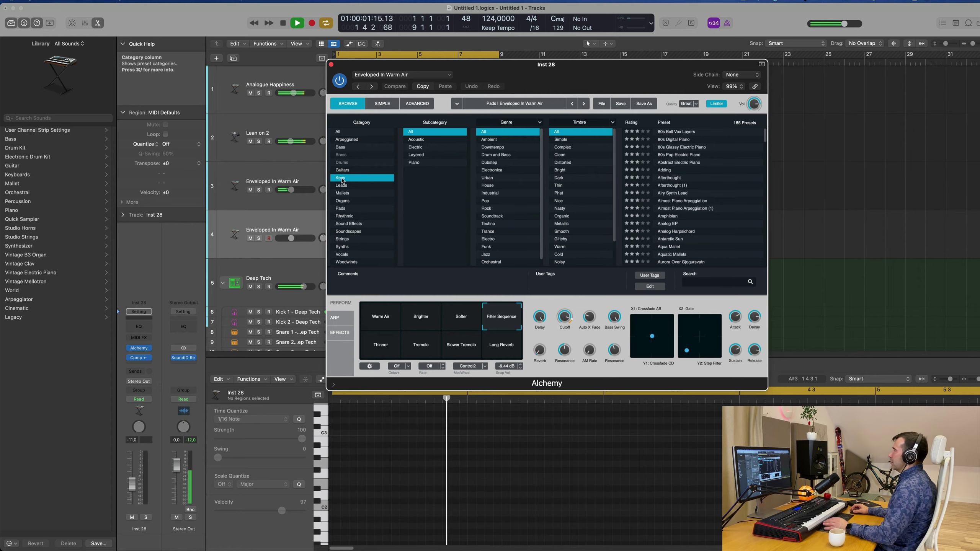
scroll(664, 198, down, 5)
click(666, 195)
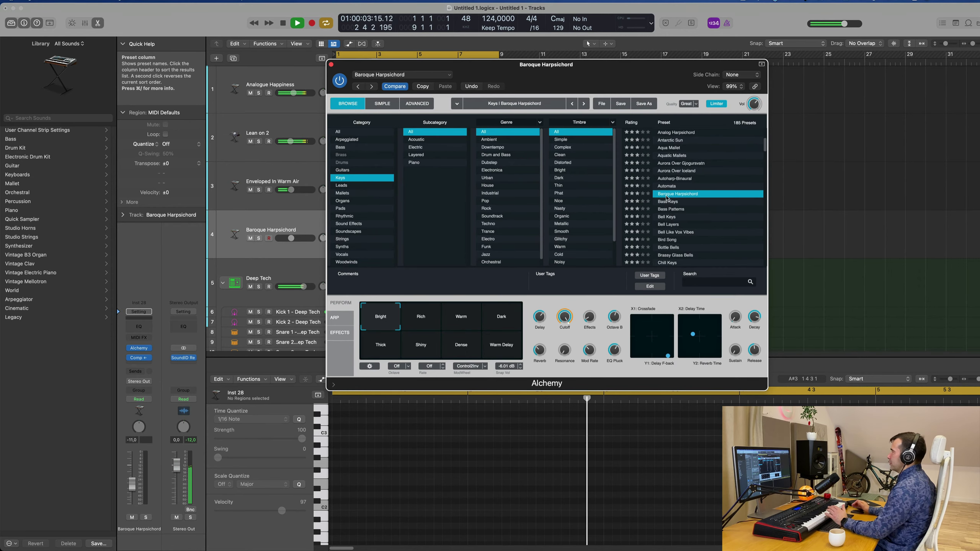
drag(510, 79, 594, 115)
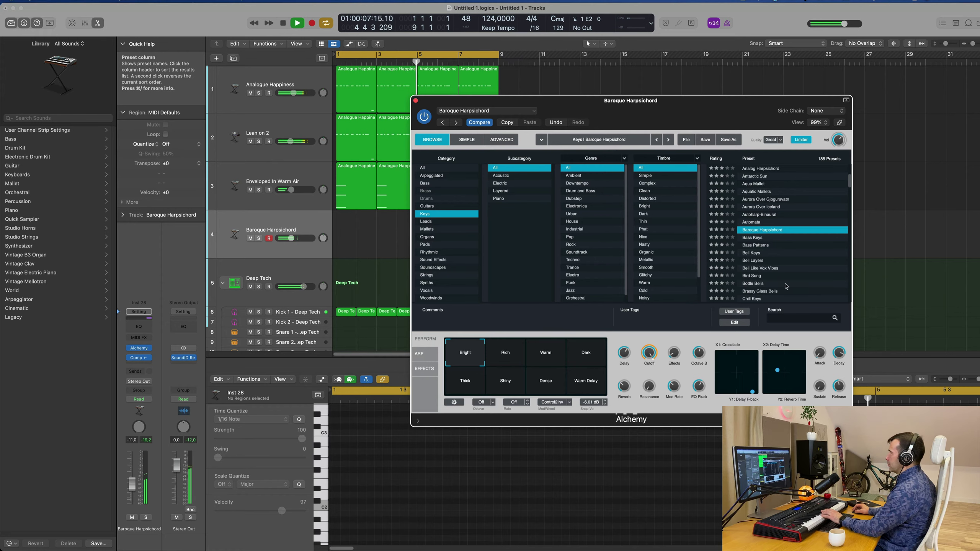
click(762, 238)
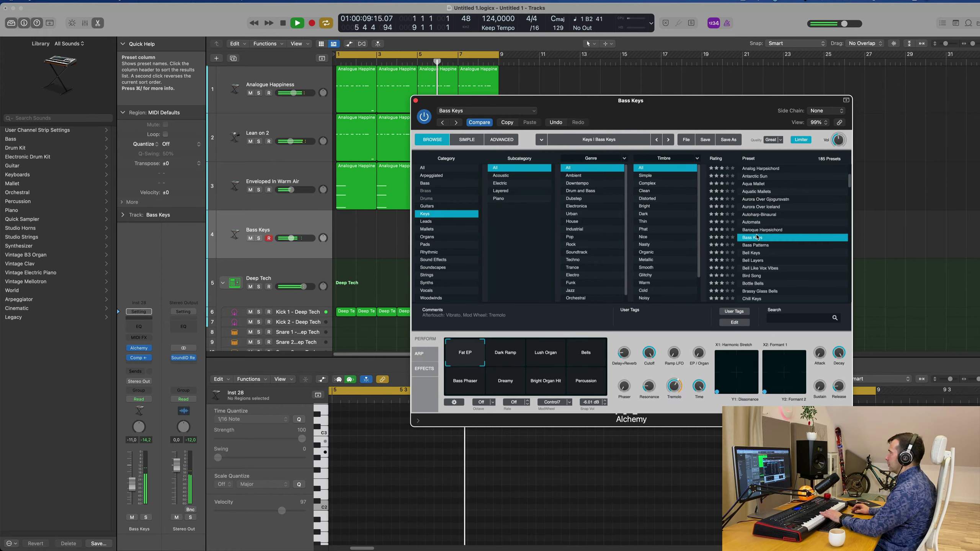
Add a send to Bus 6 on the Bass Keys channel strip.
click(186, 386)
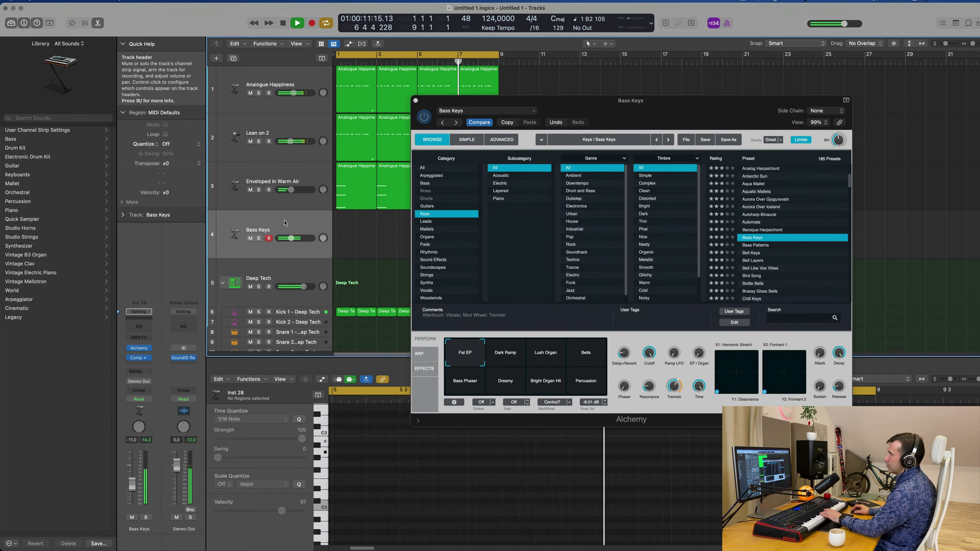
click(139, 371)
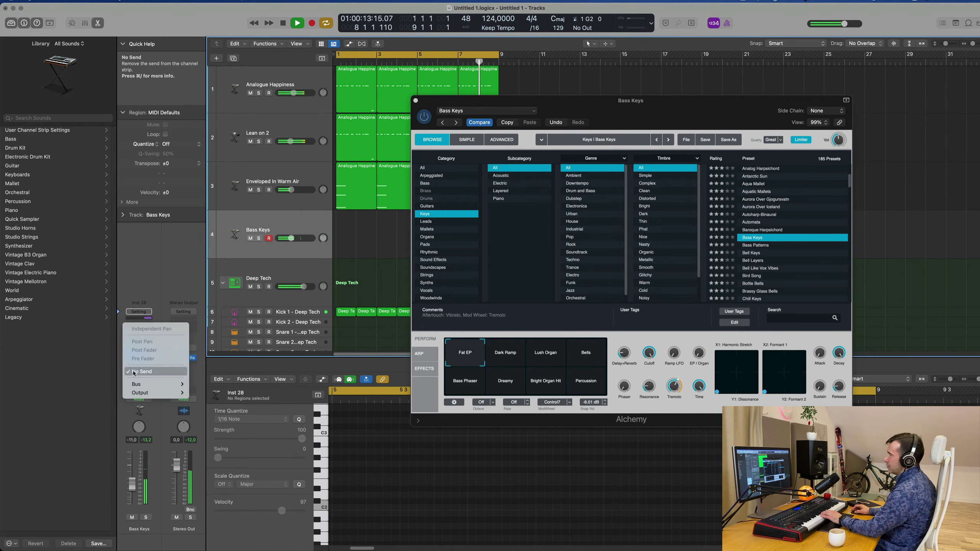
mouse_move(136, 384)
click(228, 256)
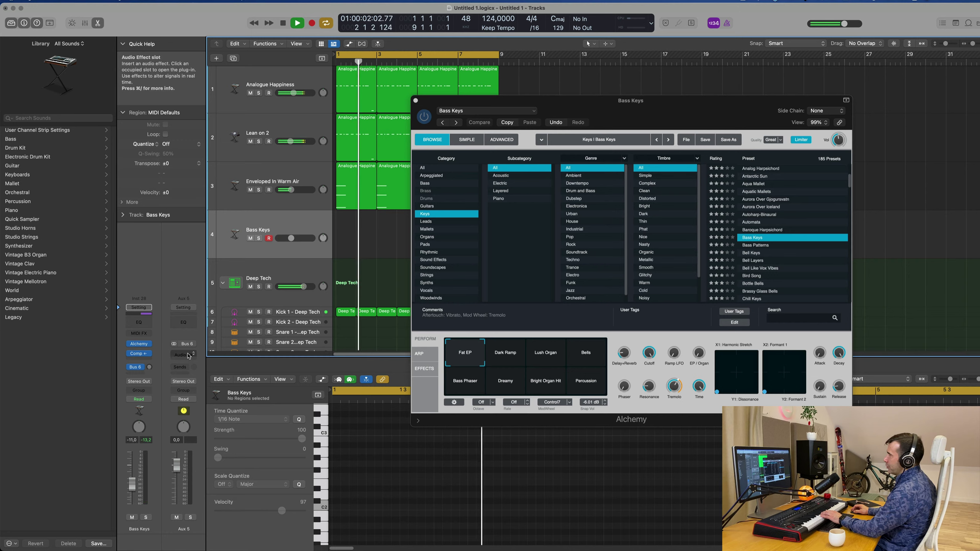
Insert a stereo SilverVerb on the Bus 6 aux channel and load its grandiose preset with the wet output at 100%.
click(189, 356)
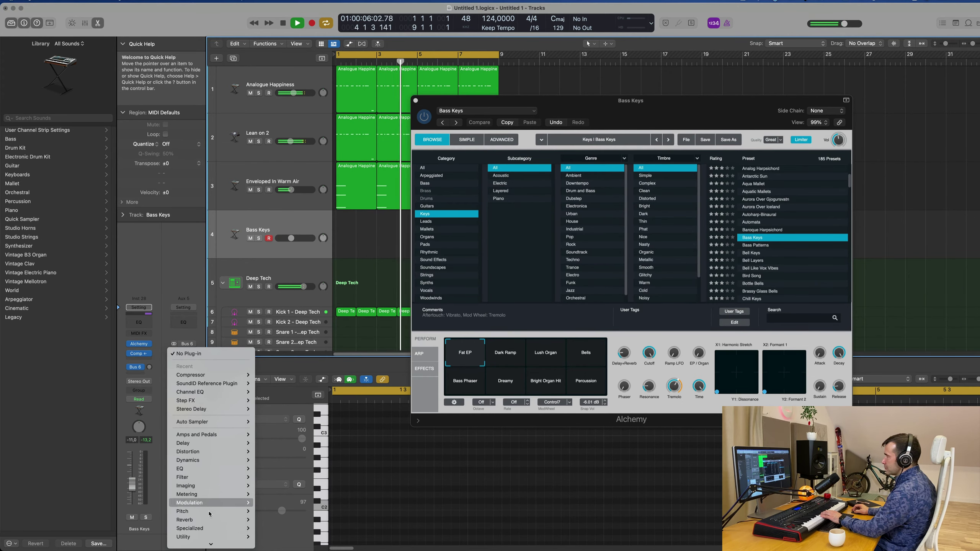
mouse_move(210, 519)
mouse_move(304, 419)
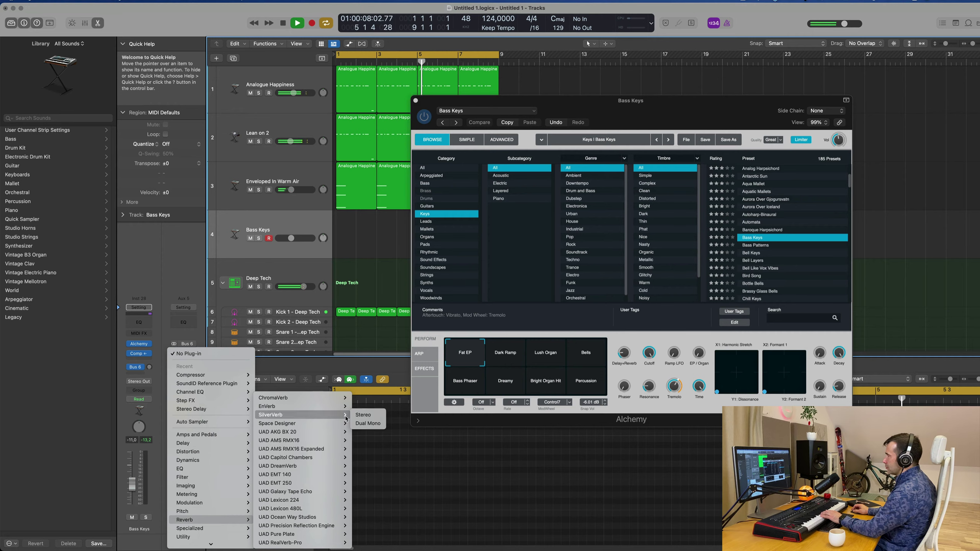
click(362, 415)
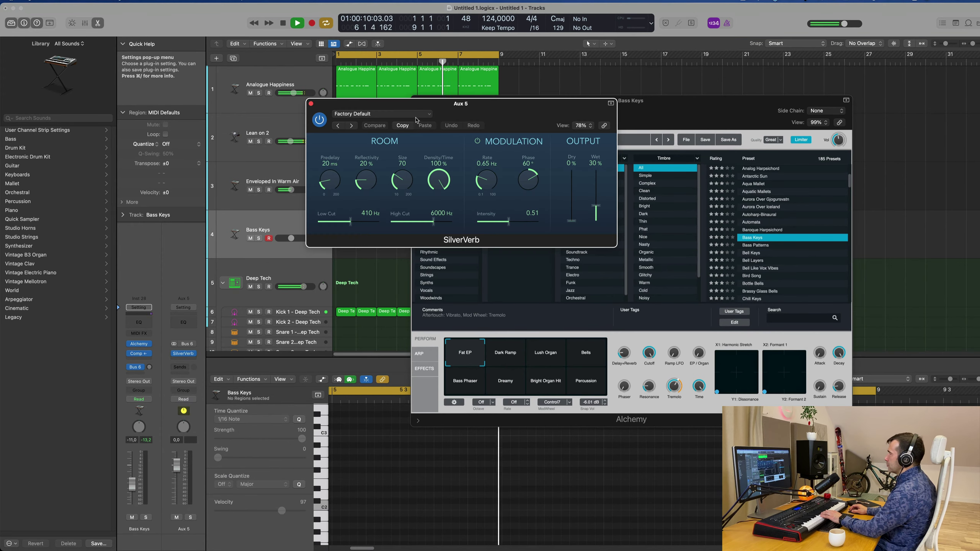
click(382, 114)
click(418, 276)
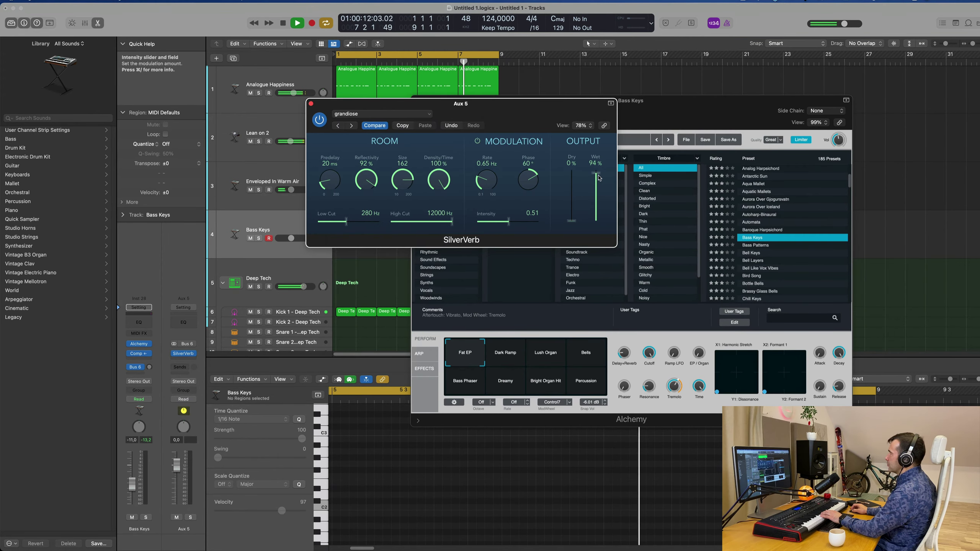
drag(530, 110, 719, 109)
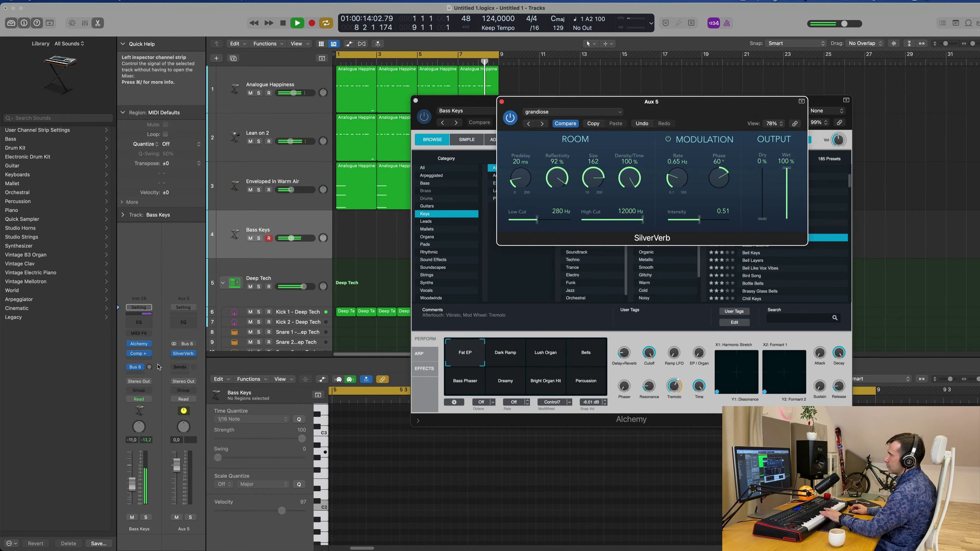
Raise the Bus 6 send level on the Bass Keys channel and move the SilverVerb and Alchemy windows aside.
drag(149, 367, 150, 353)
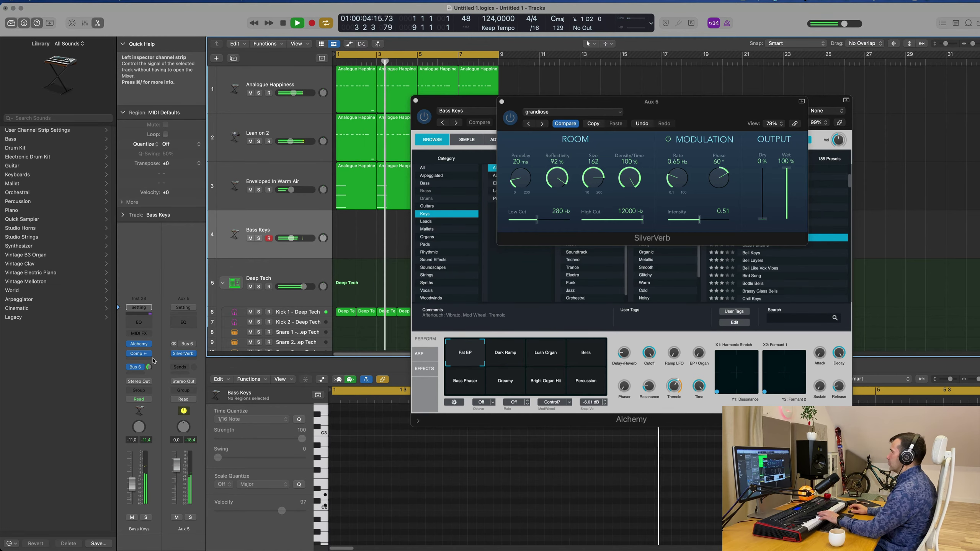
drag(707, 100, 872, 150)
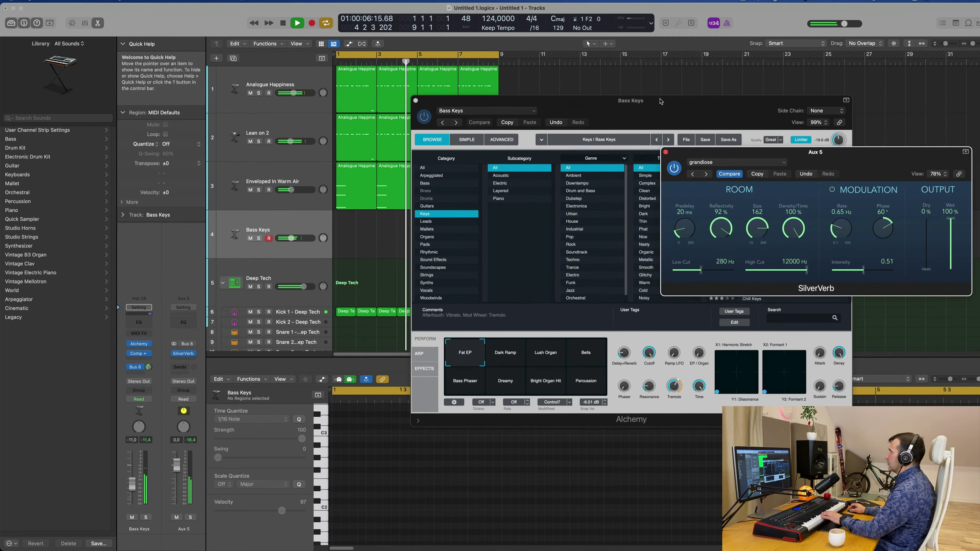
drag(660, 101, 638, 125)
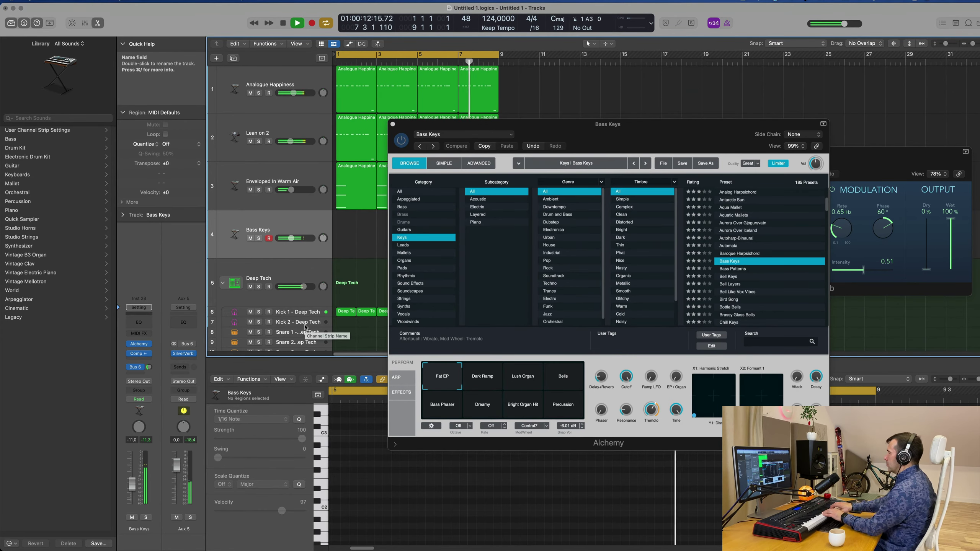
Audition Dark Ramp, set Alchemy's performance snapshot to Lush Organ and record a chord part on the Bass Keys track over bars 1 to 9.
click(480, 382)
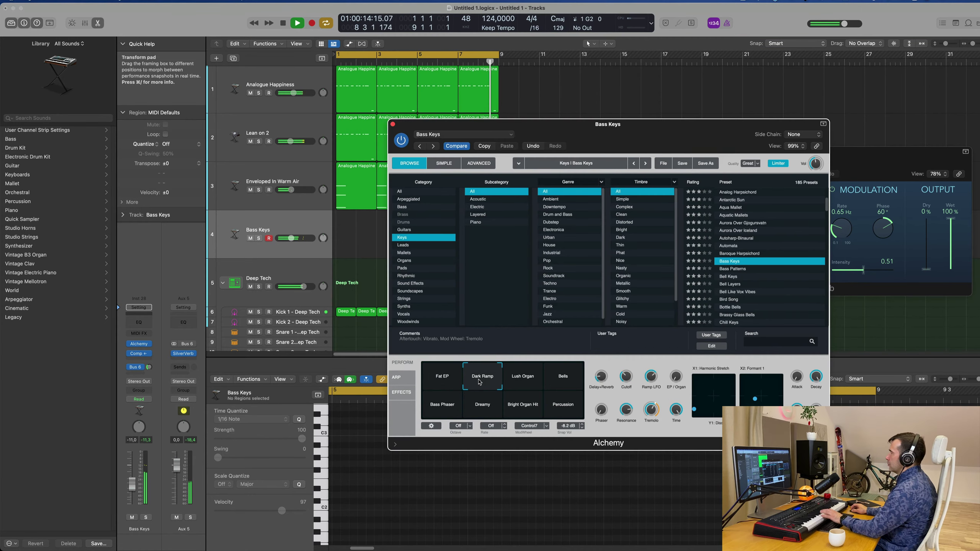
click(524, 379)
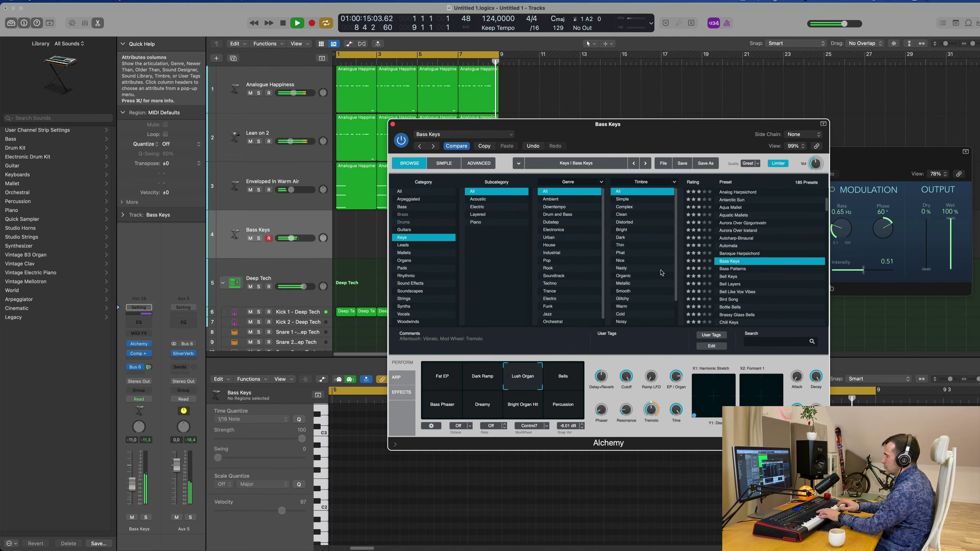
click(277, 223)
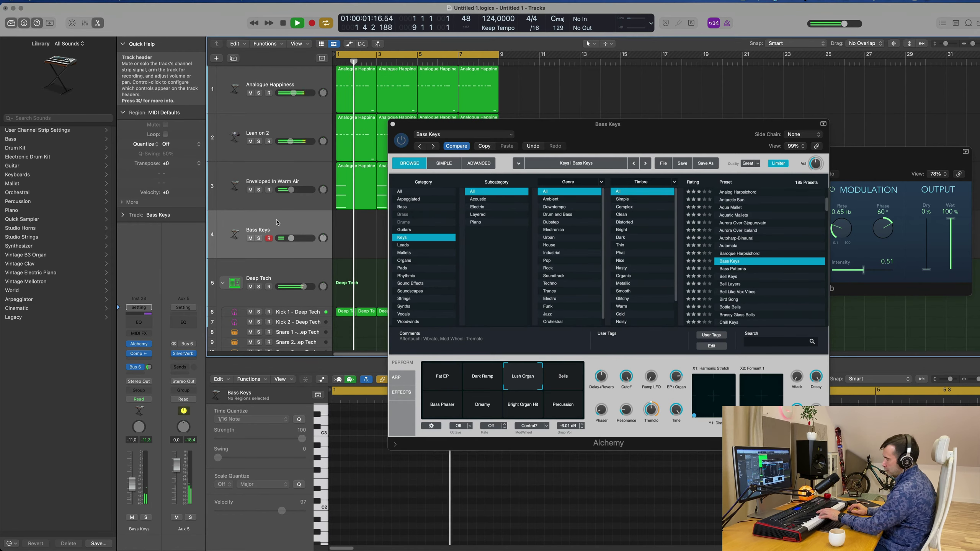
key(r)
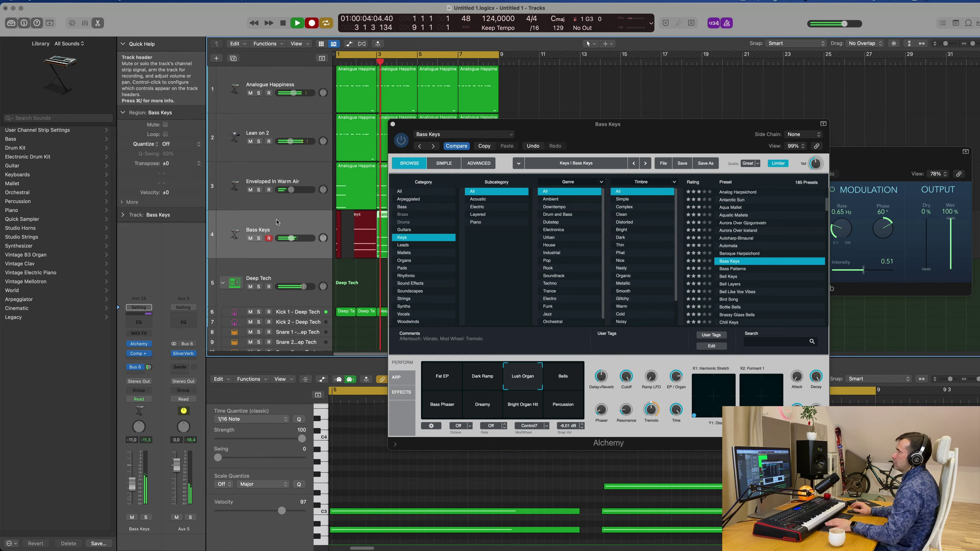
Clear the Alchemy window from the arrangement and join the two recorded Bass Keys regions into one.
drag(665, 127, 934, 168)
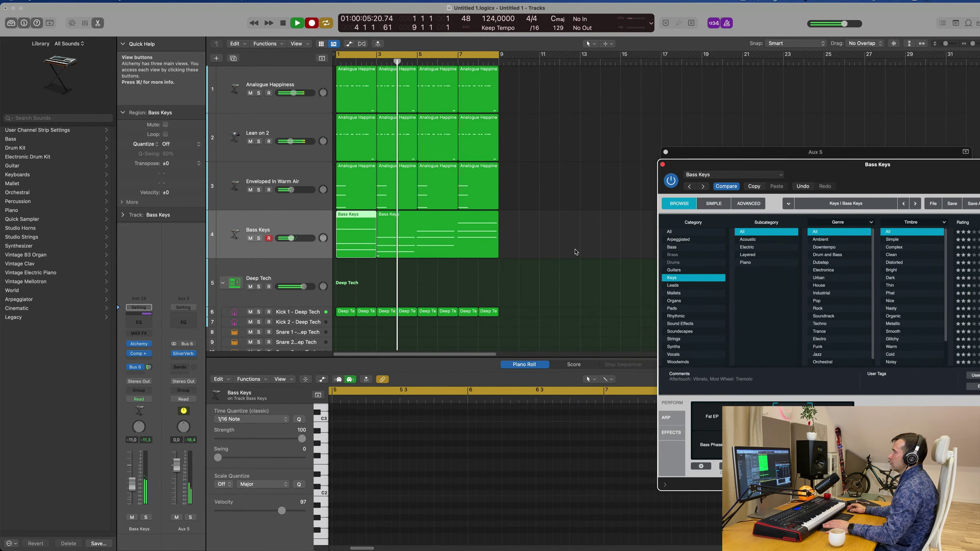
drag(584, 250, 366, 249)
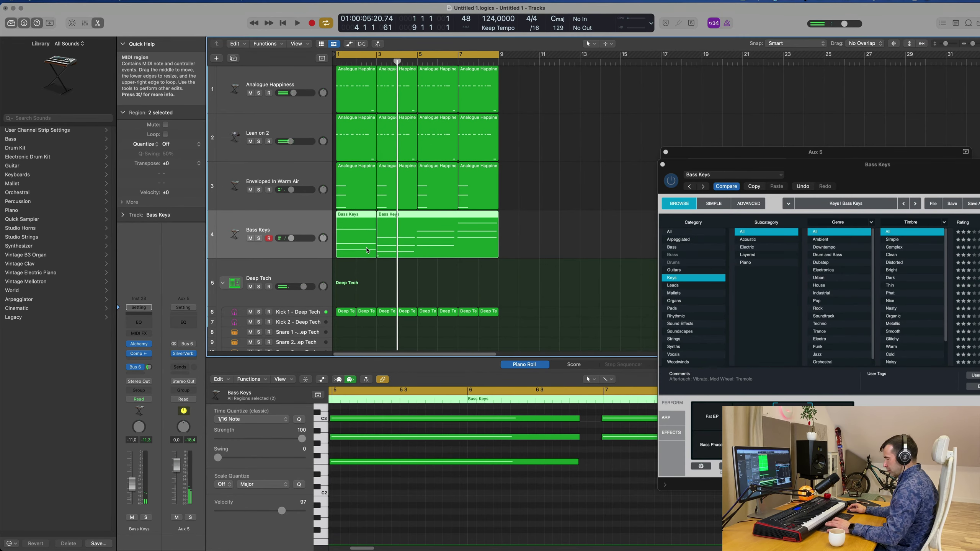
click(598, 258)
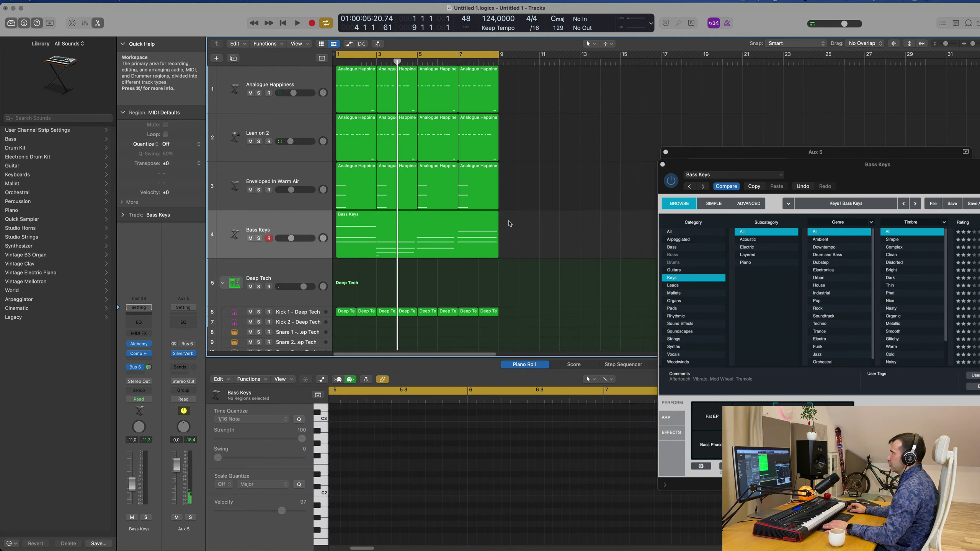
Show the joined Bass Keys region in the Piano Roll and select all its notes.
click(443, 218)
key(e)
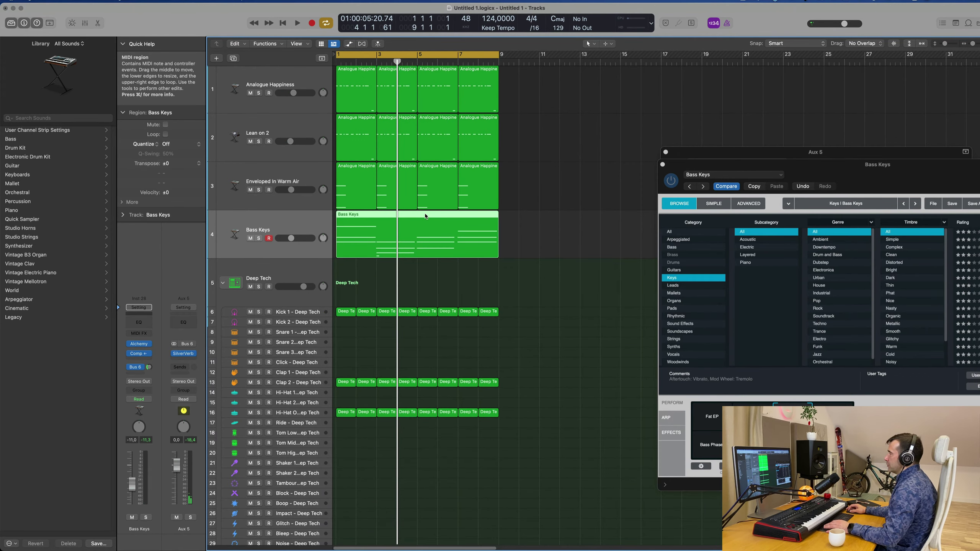
key(e)
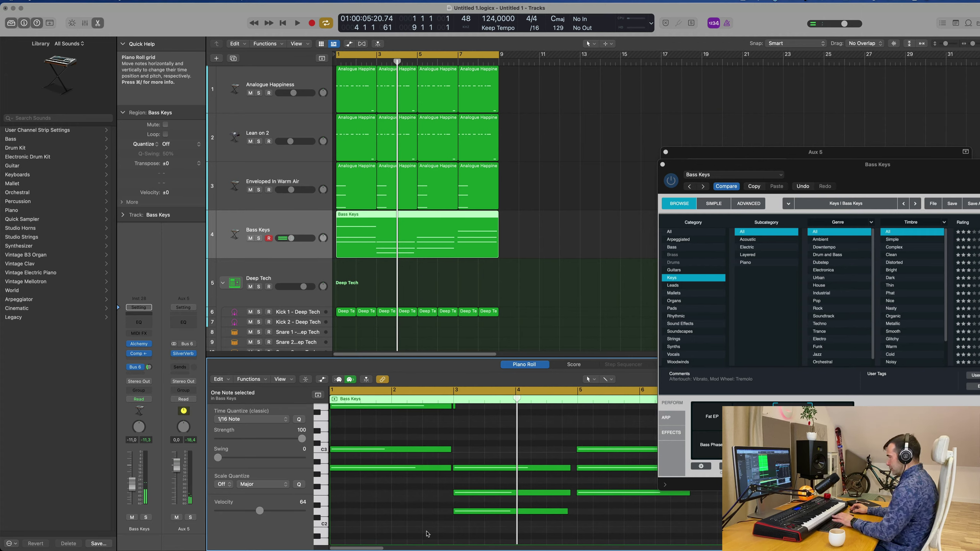
key(super+a)
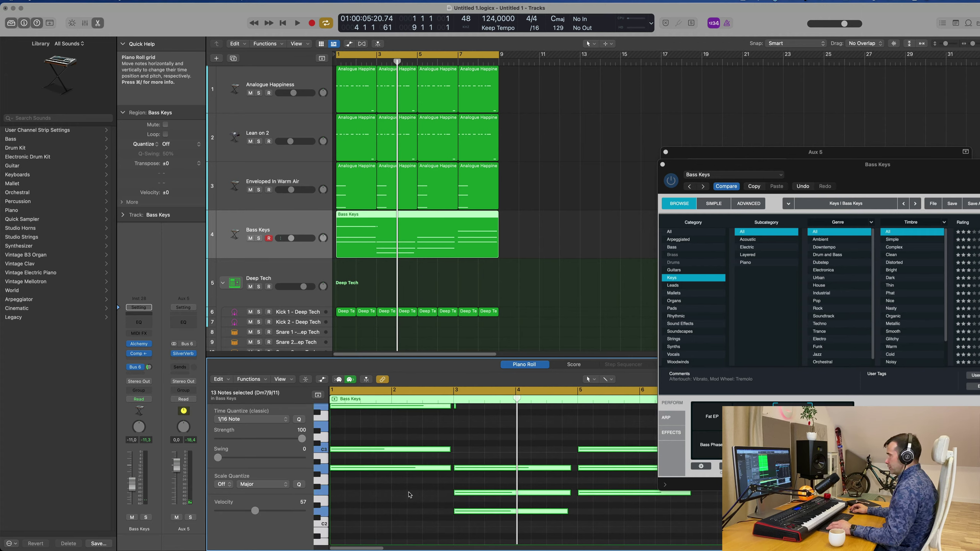
Delete the very short stray note at the start of bar 3 in the Piano Roll and play the chord part from the beginning.
click(477, 440)
scroll(467, 471, up, 3)
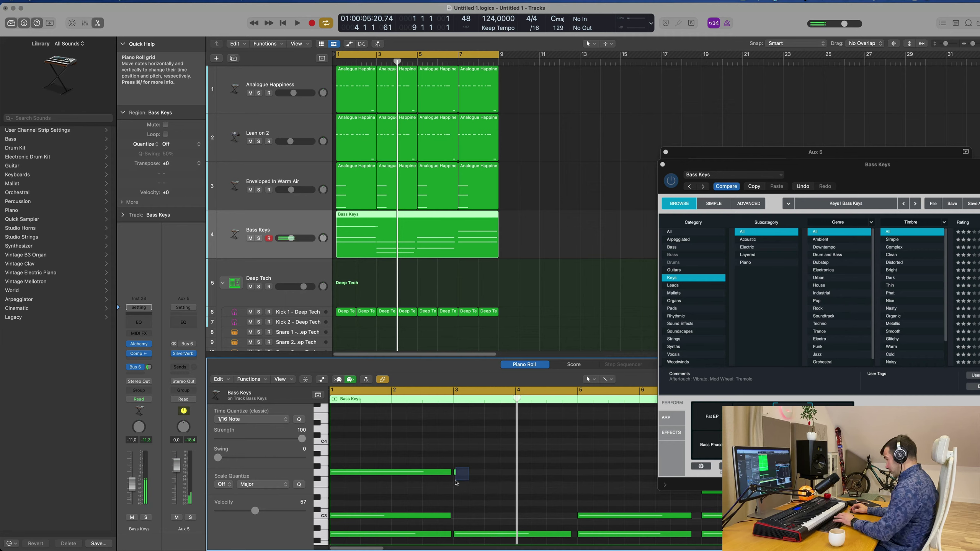
key(space)
key(super+Left)
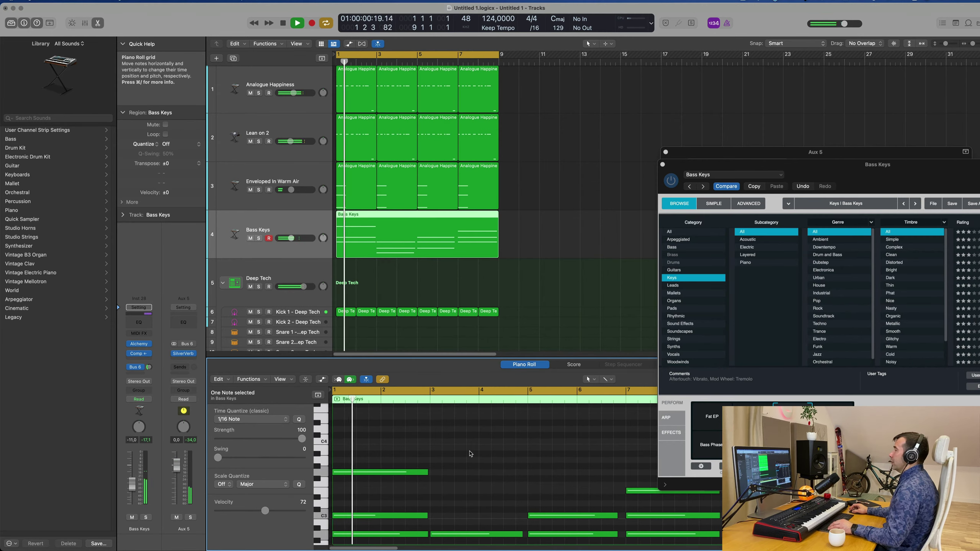
key(super+Up)
key(super+Up)
scroll(471, 454, down, 2)
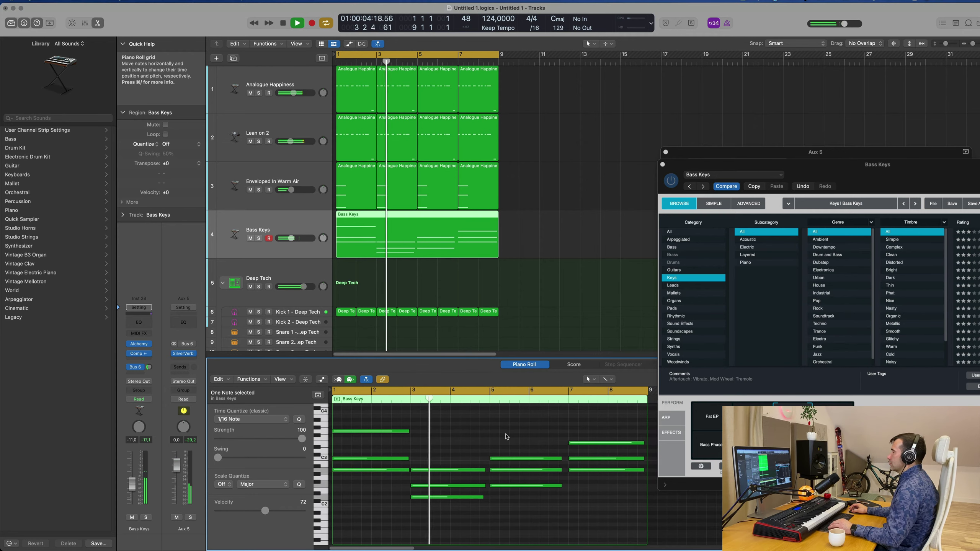
Stop playback and split the Bass Keys region at bar 3.
key(space)
super+double_click(377, 219)
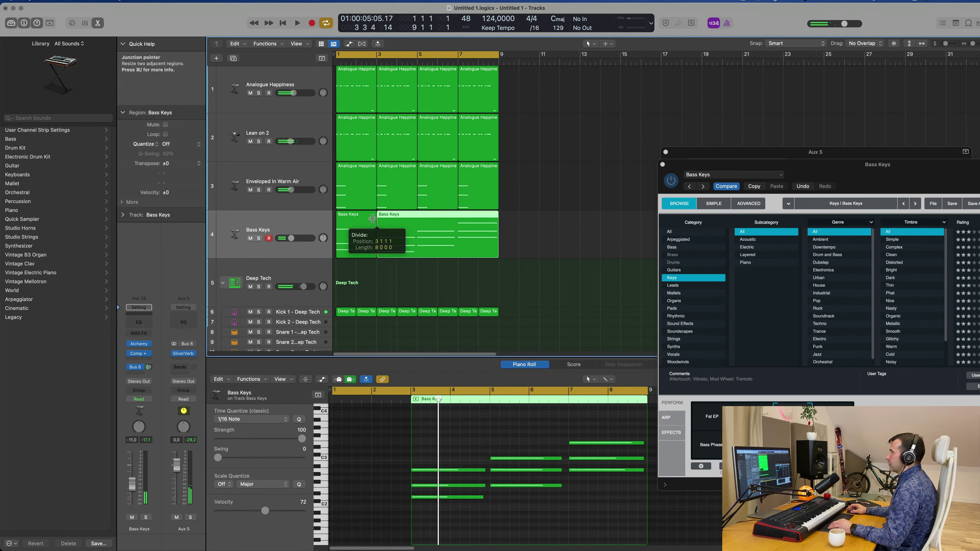
Move the first two bars of the Bass Keys part to bar 7, shift the rest to bar 1, and join both regions.
drag(363, 220, 592, 221)
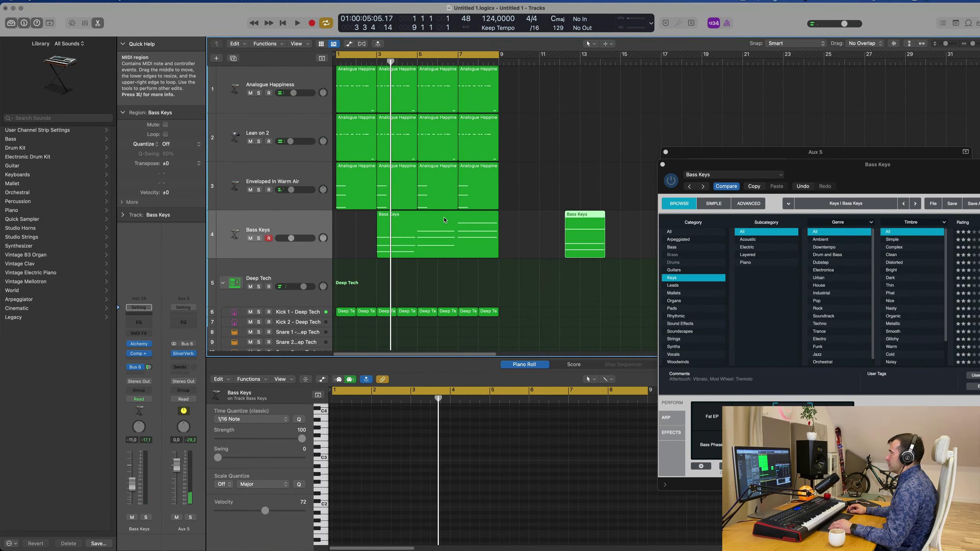
drag(444, 220, 404, 220)
drag(579, 221, 472, 222)
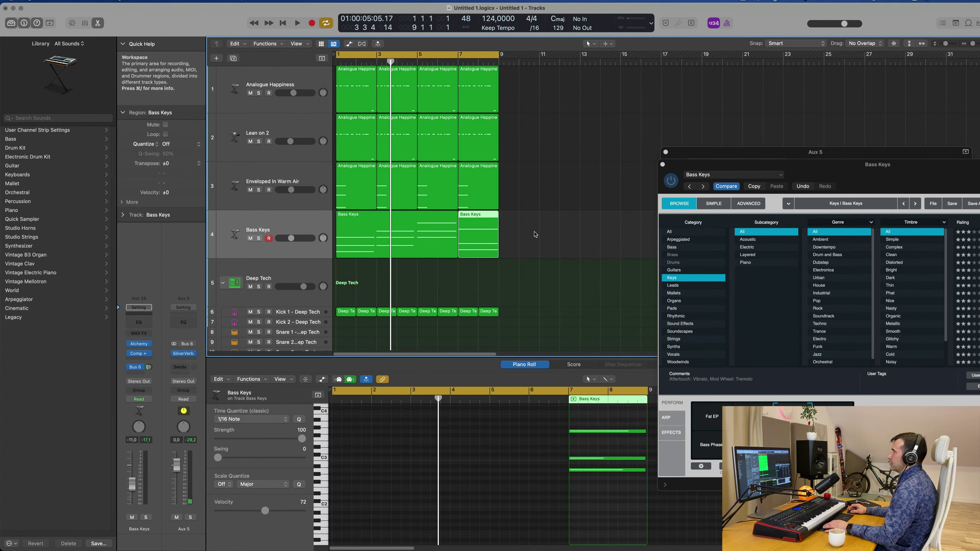
shift+click(454, 235)
key(super+j)
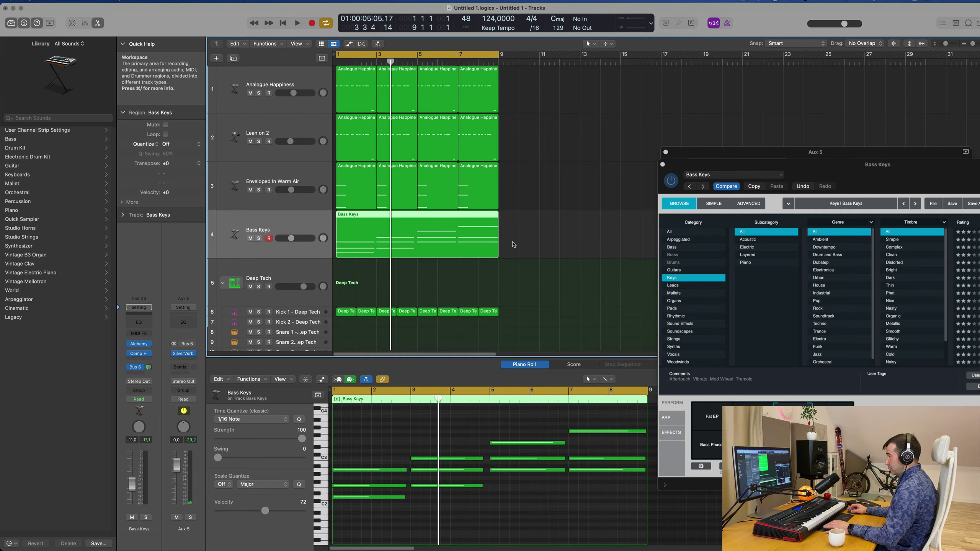
Play the loop from the start, adjust the Bass Keys track's Bus 6 send, and set its volume to -12.0 dB.
key(shift+space)
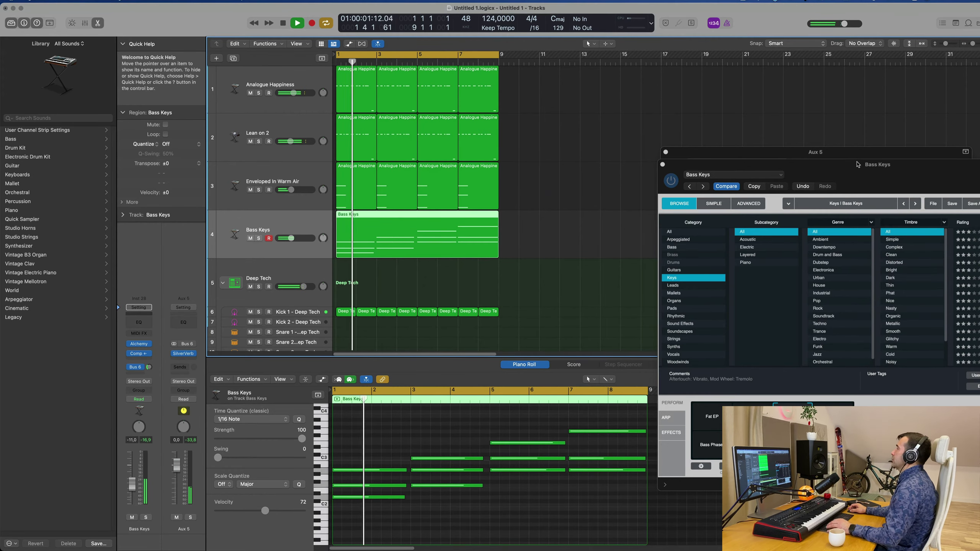
drag(789, 166, 712, 92)
key(Return)
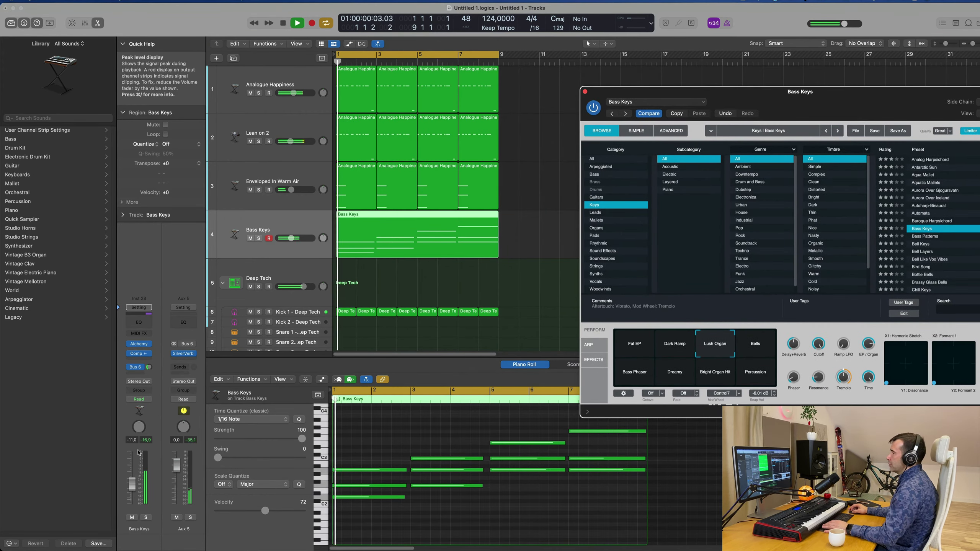
drag(132, 485, 132, 487)
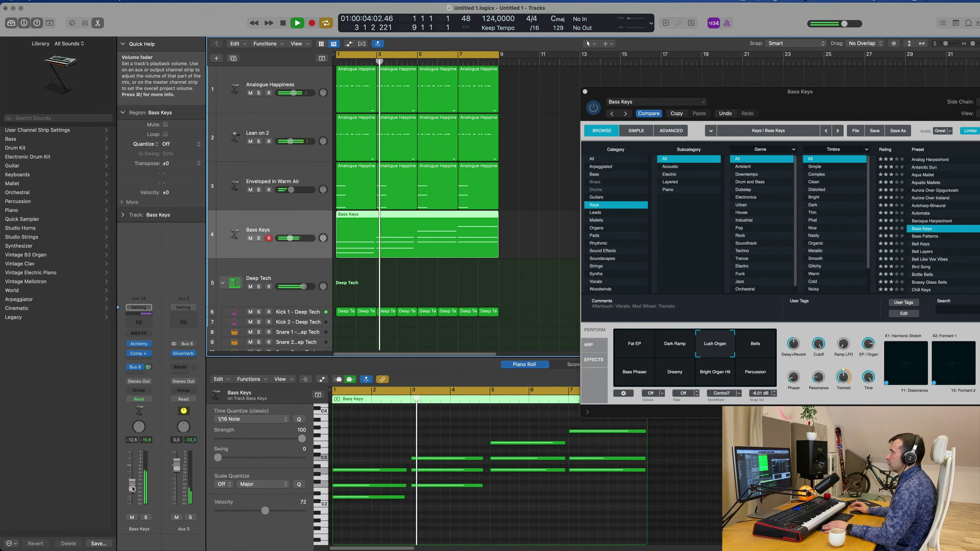
drag(862, 103, 768, 116)
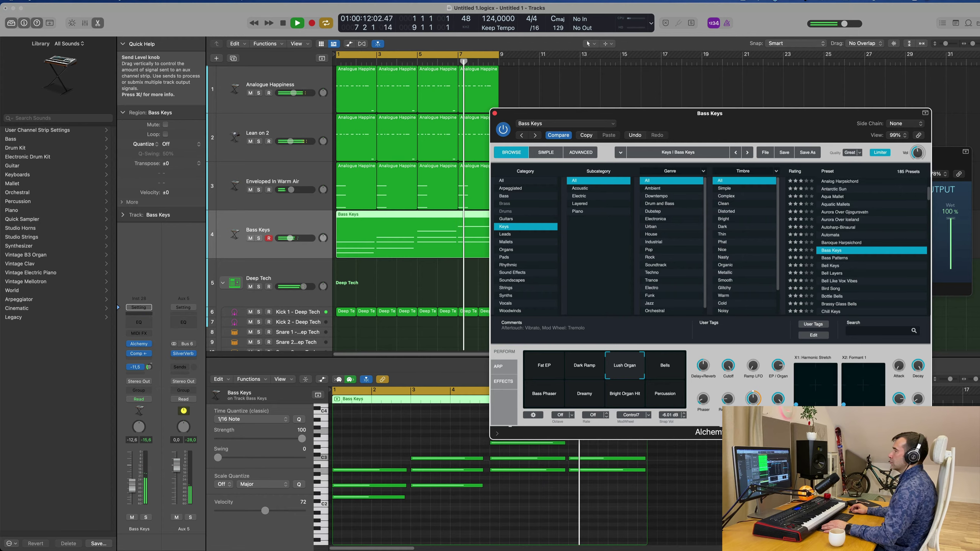
click(150, 368)
drag(810, 133, 979, 85)
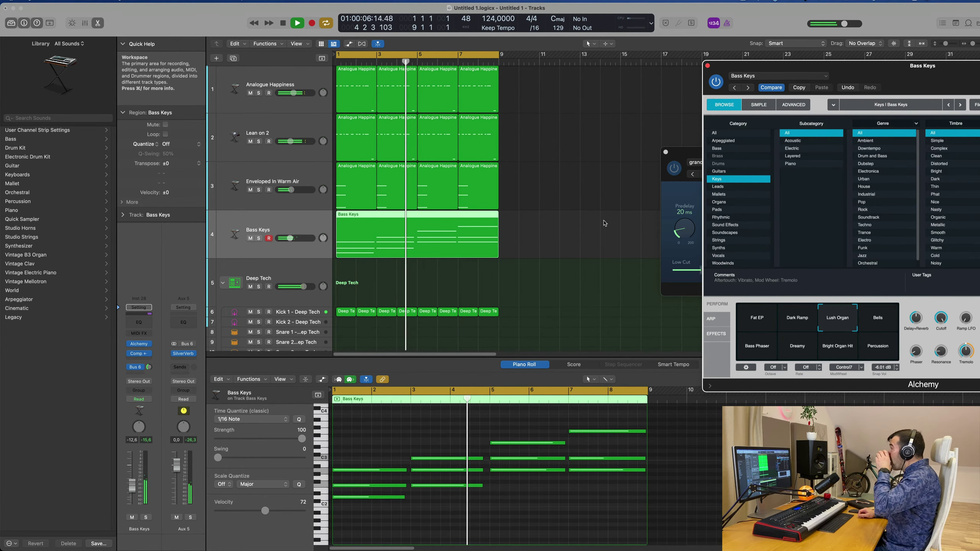
drag(891, 73, 638, 81)
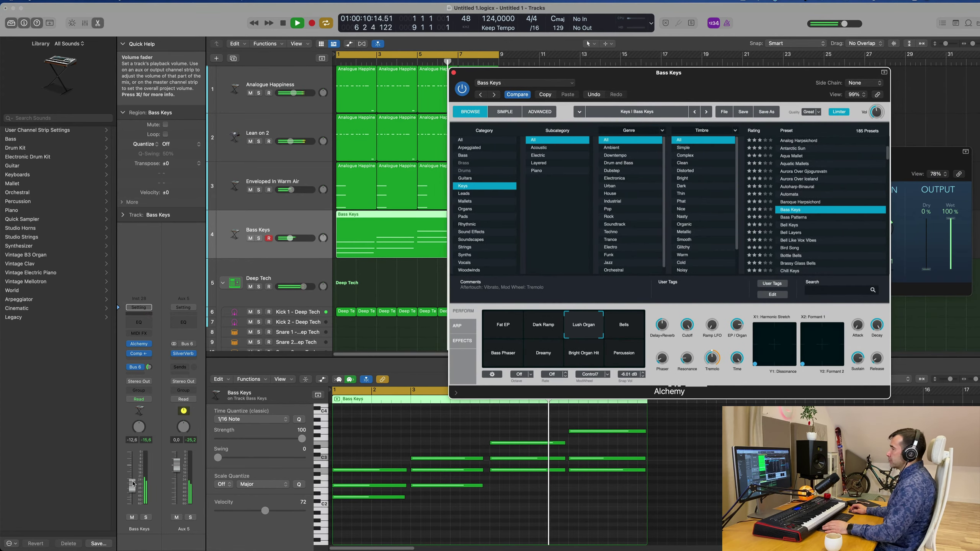
click(134, 483)
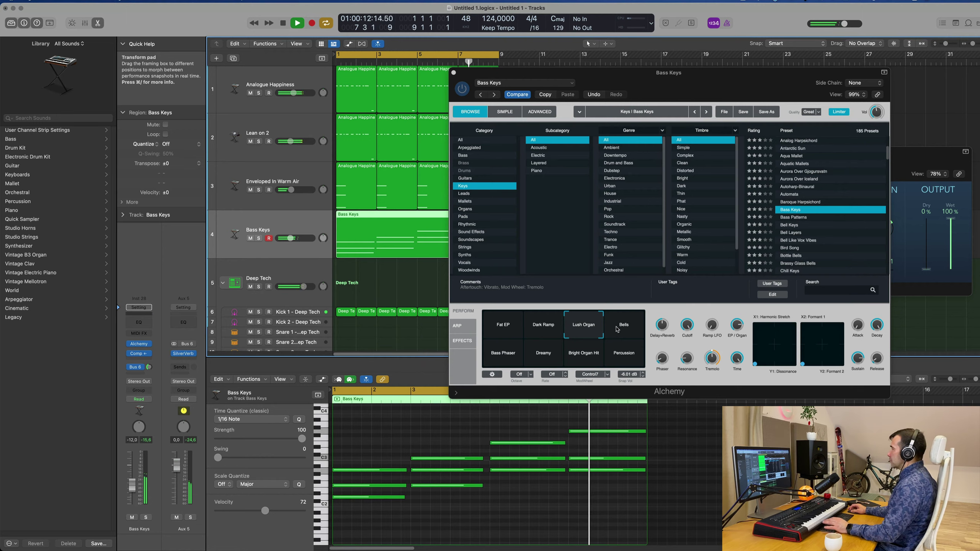
Audition the Bells and Bass Phaser snapshots in Alchemy, settle on Dreamy for the Bass Keys sound, and stop playback.
click(616, 329)
click(504, 354)
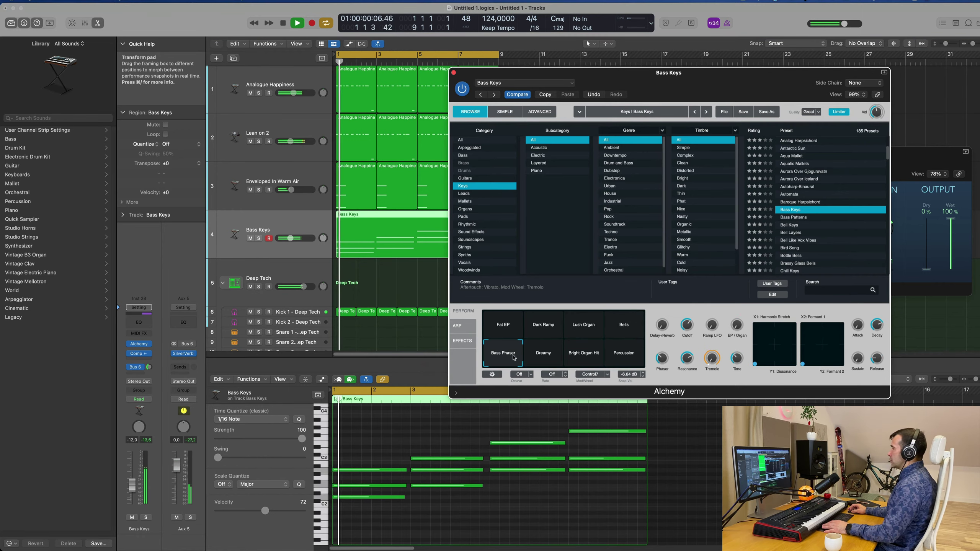
click(549, 356)
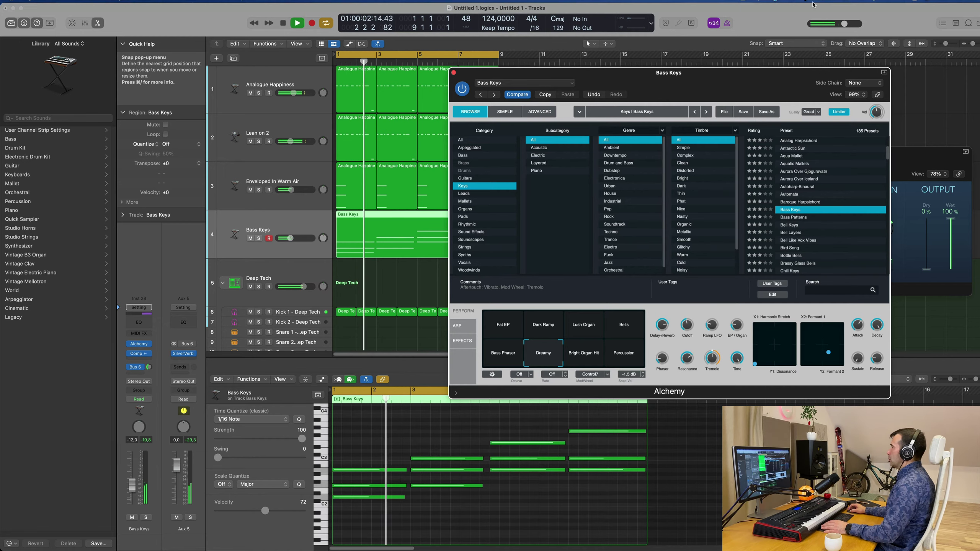
drag(727, 74, 738, 107)
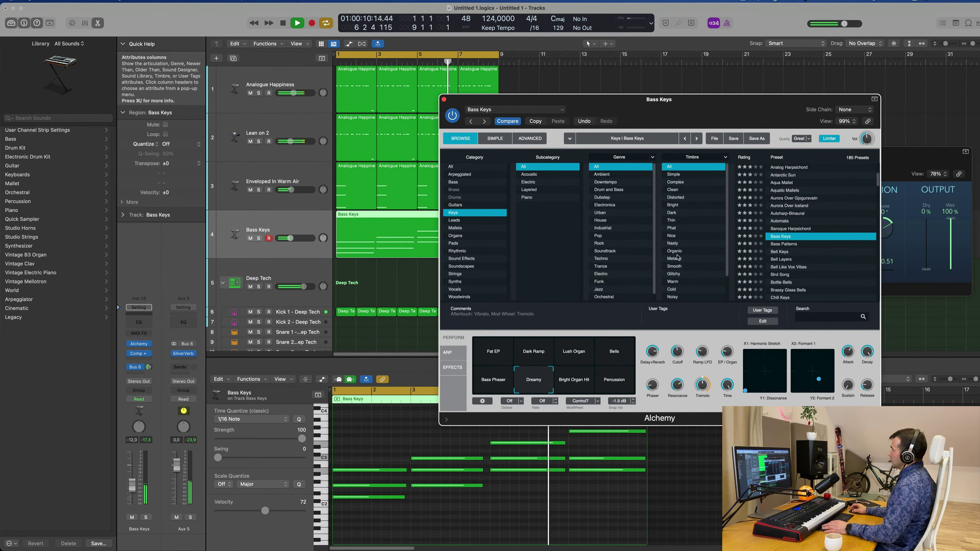
drag(701, 104, 792, 96)
key(space)
Duplicate the Bass Keys track, copy its region onto the new track, and reselect the original track.
click(217, 59)
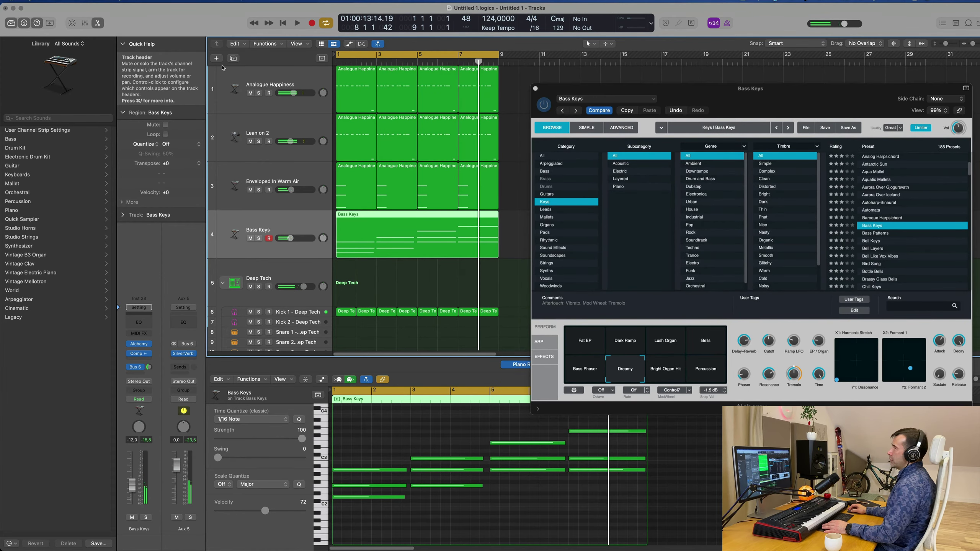
key(super+d)
drag(380, 238, 380, 285)
click(308, 226)
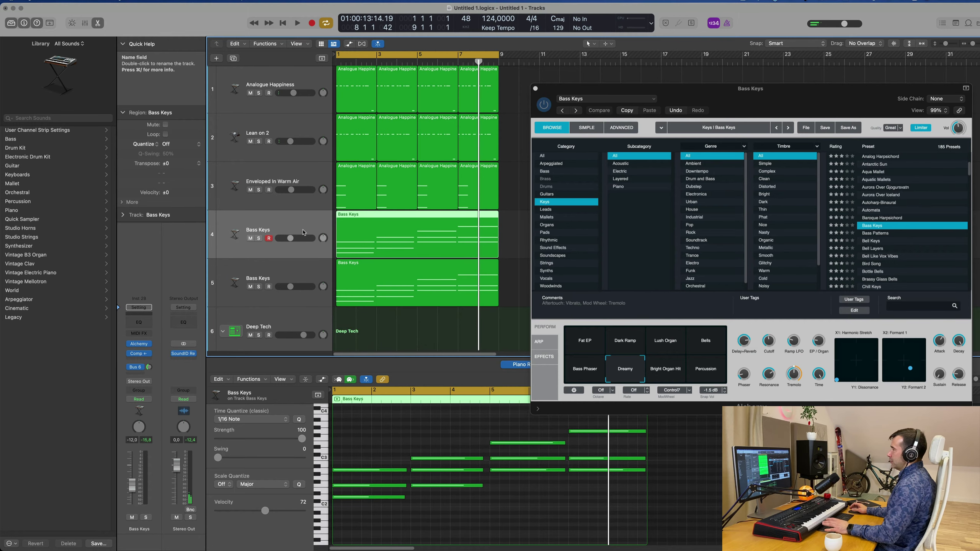
Try the Dark Ramp snapshot in the original Bass Keys track's Alchemy instrument, then choose Lush Organ.
key(space)
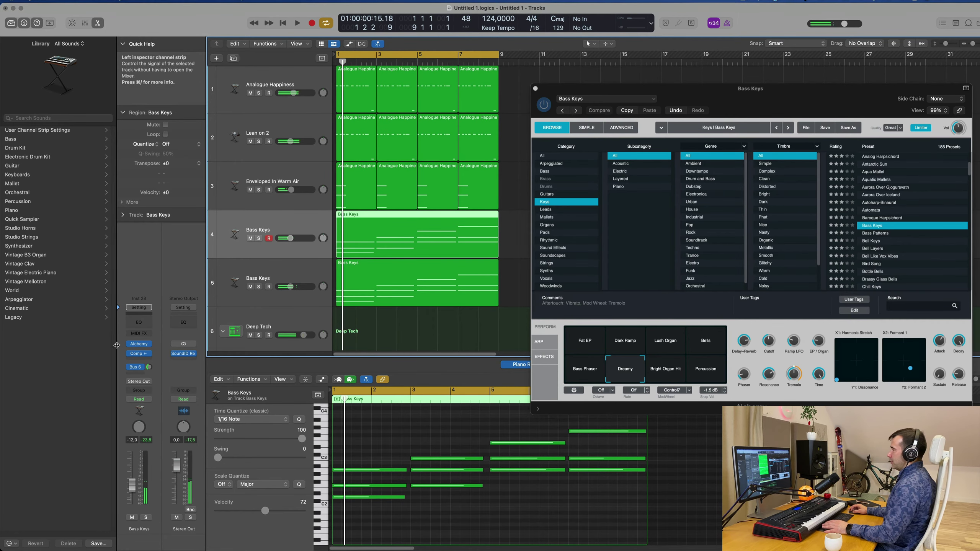
click(138, 347)
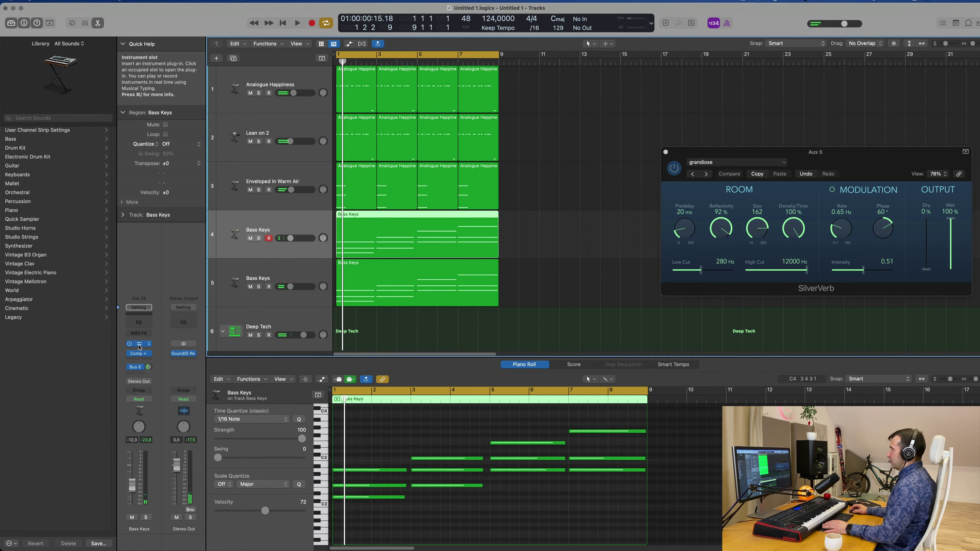
click(139, 347)
click(621, 342)
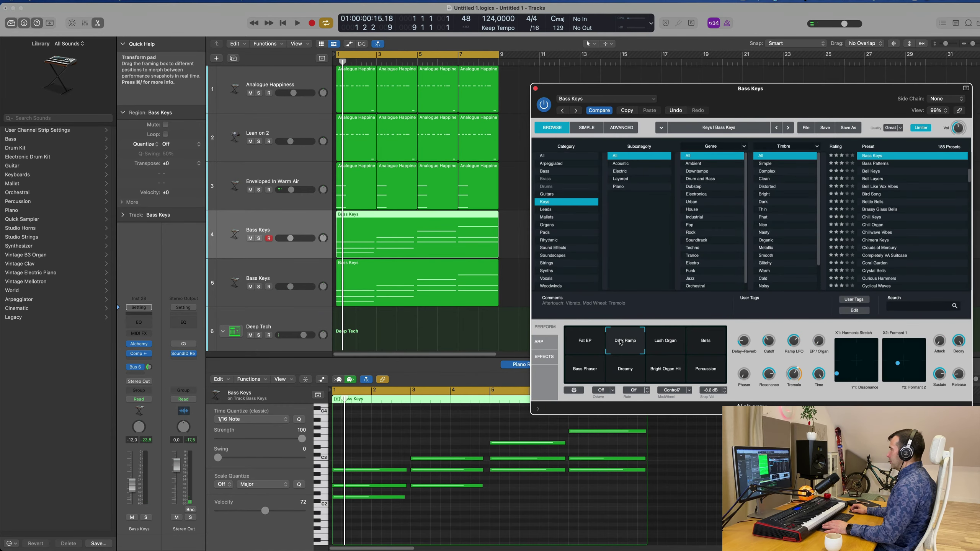
click(666, 341)
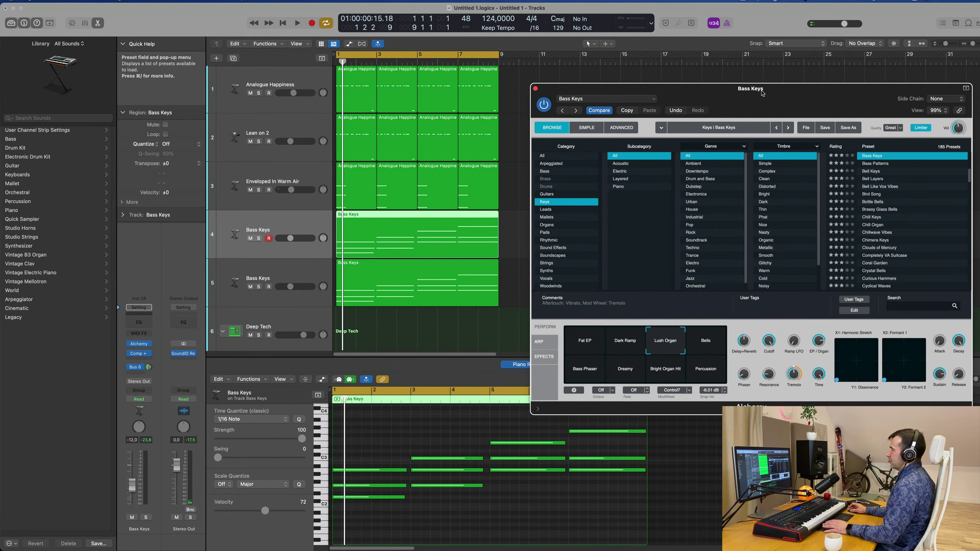
Play the loop and set the original Bass Keys track's volume to -17.0 dB.
key(space)
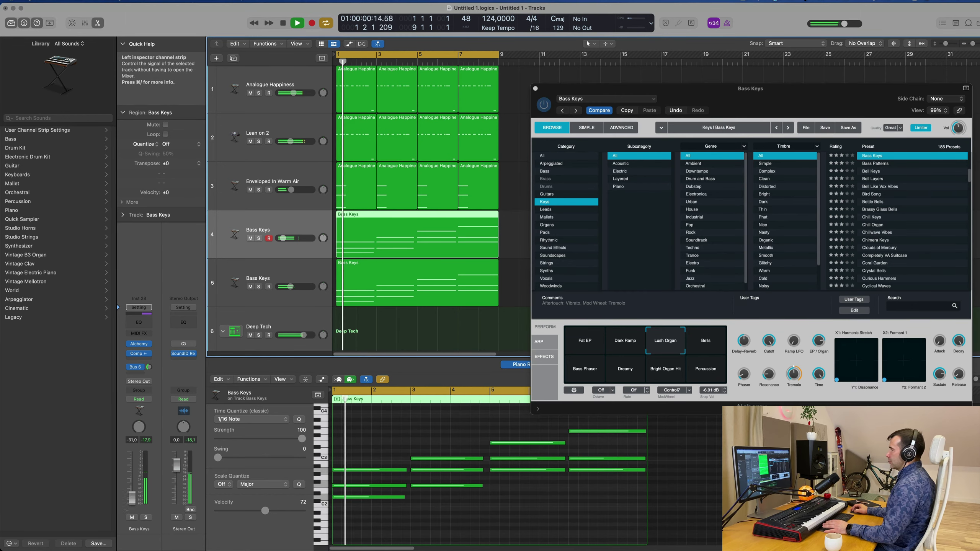
drag(290, 238, 283, 238)
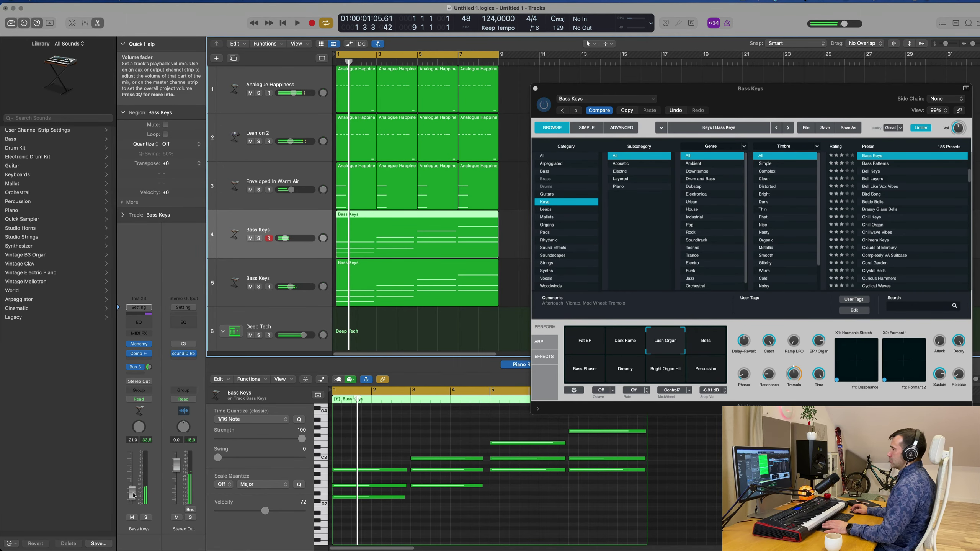
key(space)
drag(133, 495, 133, 494)
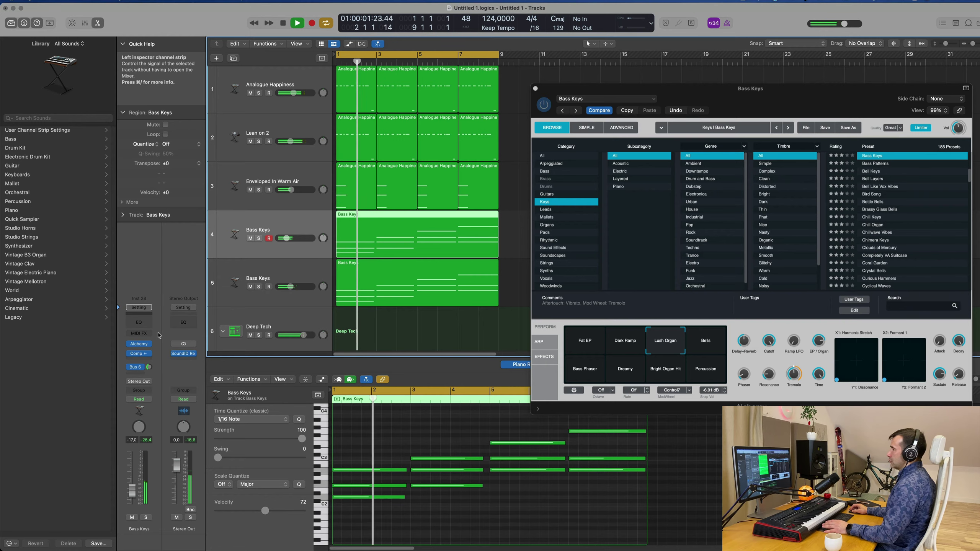
key(space)
key(space)
Add a Channel EQ to the original Bass Keys track and enable a 12 dB/Oct low cut at 167 Hz.
click(139, 322)
key(space)
key(space)
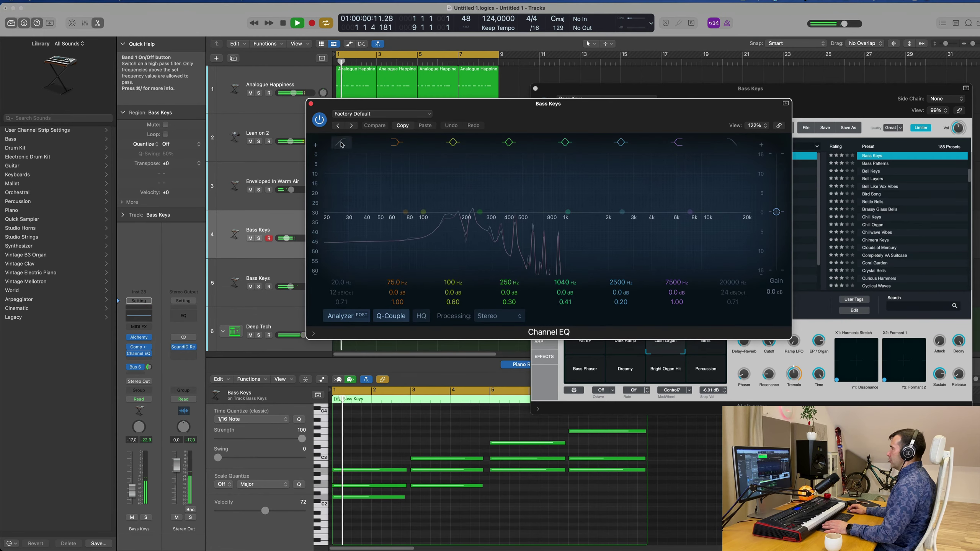
click(341, 143)
drag(339, 185, 469, 192)
key(space)
key(space)
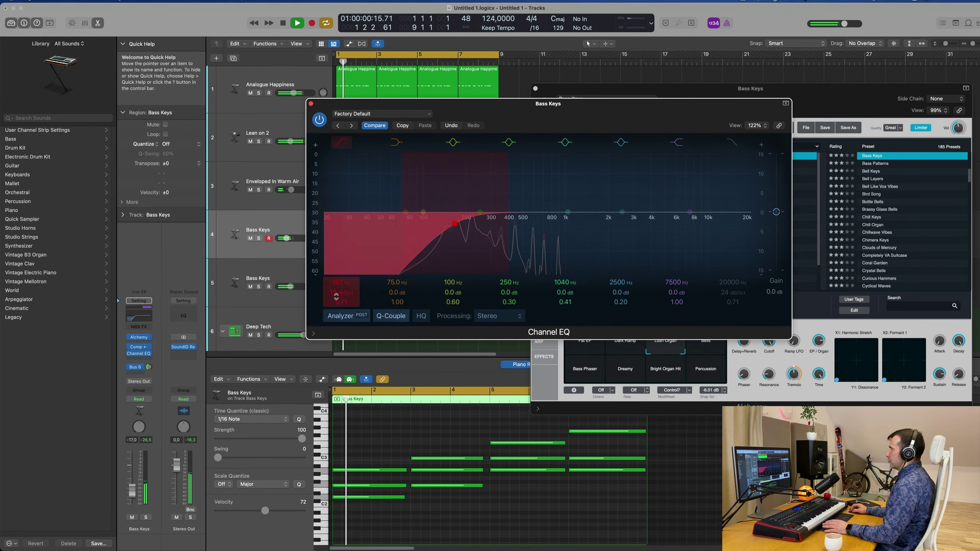
click(319, 120)
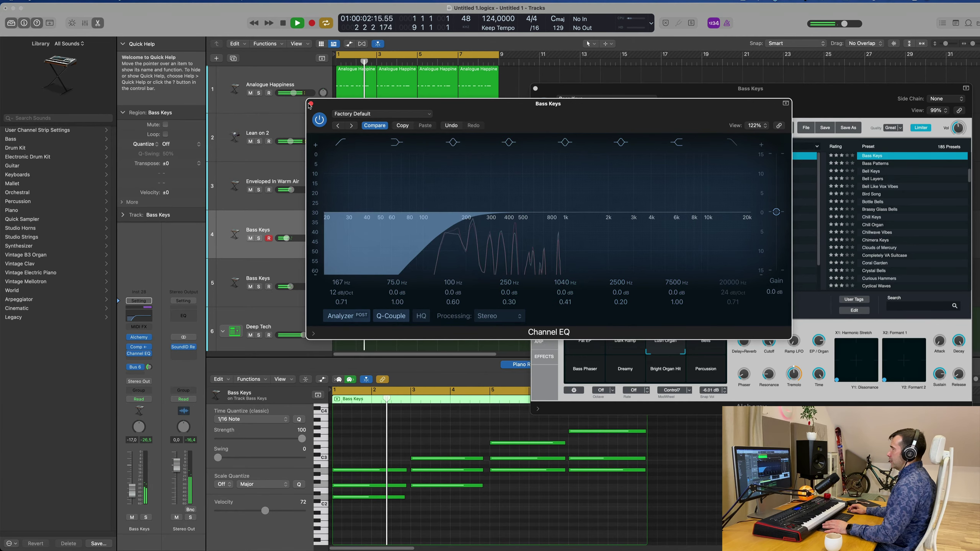
key(space)
Add a Channel EQ to the duplicate Bass Keys track with a 12 dB/Oct low cut at 188 Hz.
click(243, 270)
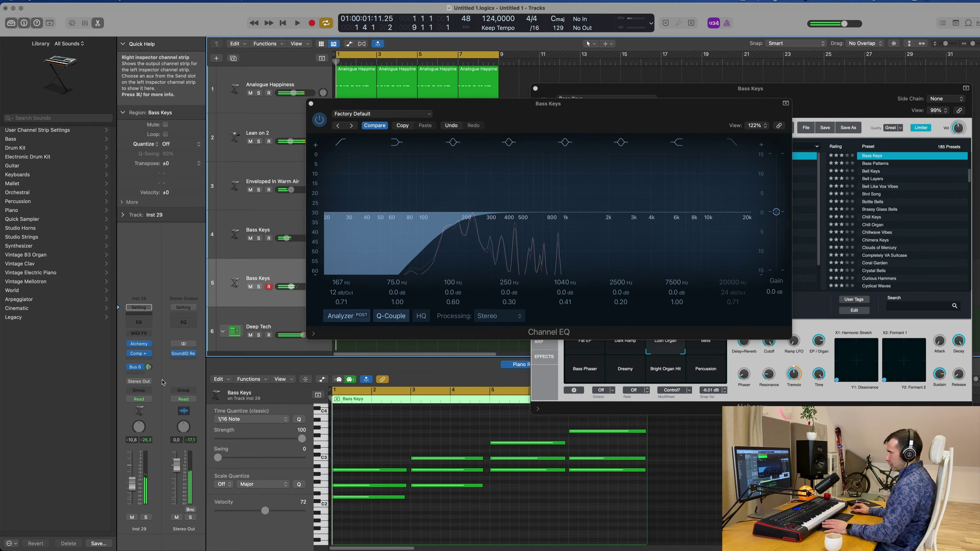
key(space)
click(139, 325)
key(space)
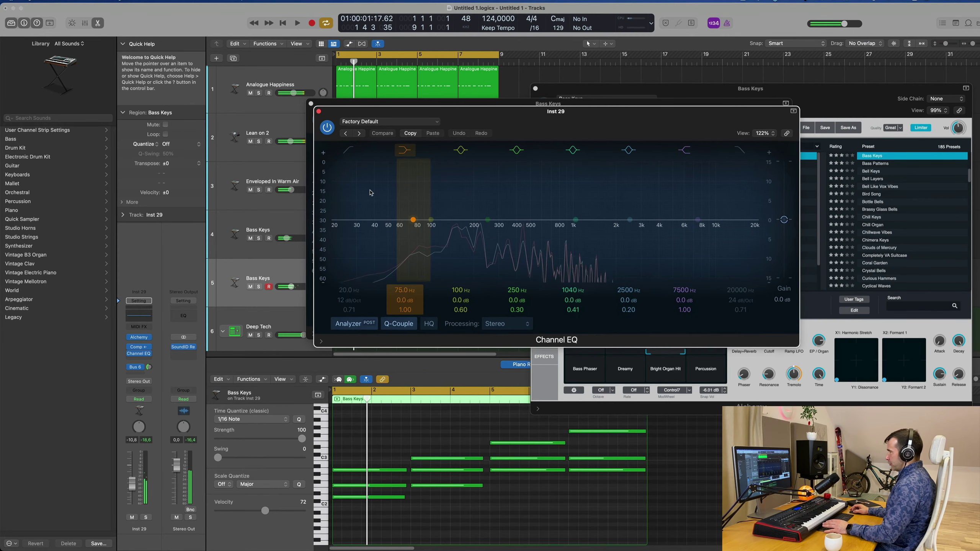
drag(346, 221, 460, 232)
key(space)
key(space)
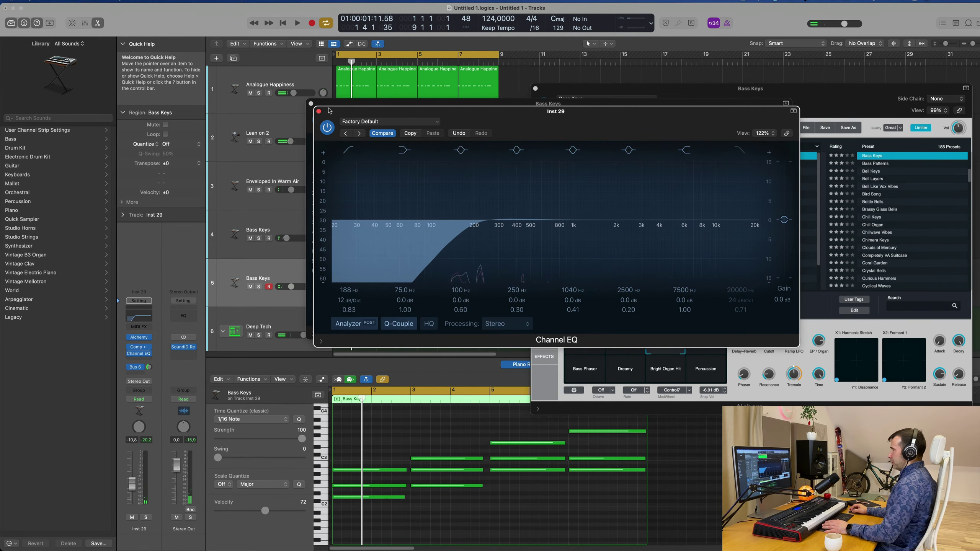
Close the Channel EQ windows of both Bass Keys tracks to uncover the arrangement.
click(320, 113)
drag(387, 102, 578, 143)
key(space)
click(503, 145)
Play the loop, check the duplicate Bass Keys track in solo, and set its volume to -7.2 dB.
key(space)
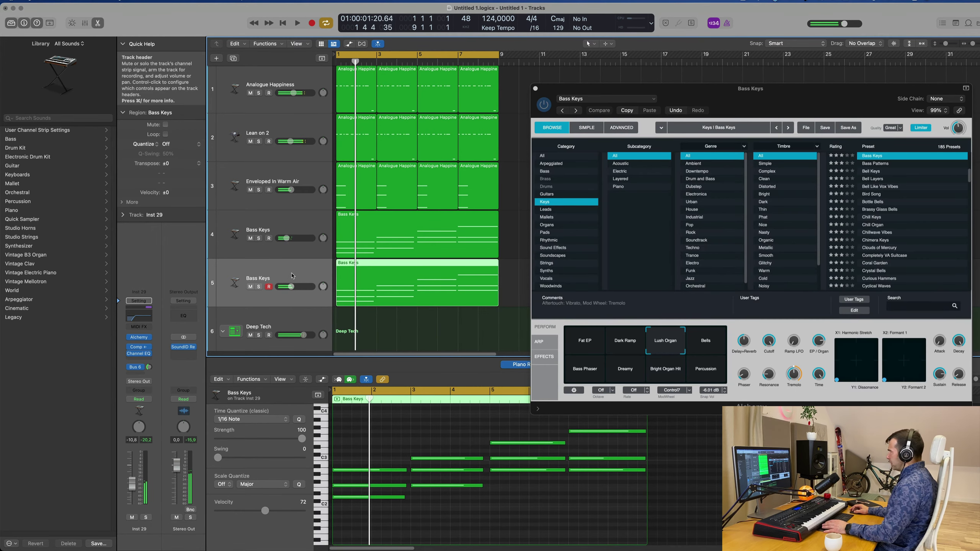
key(space)
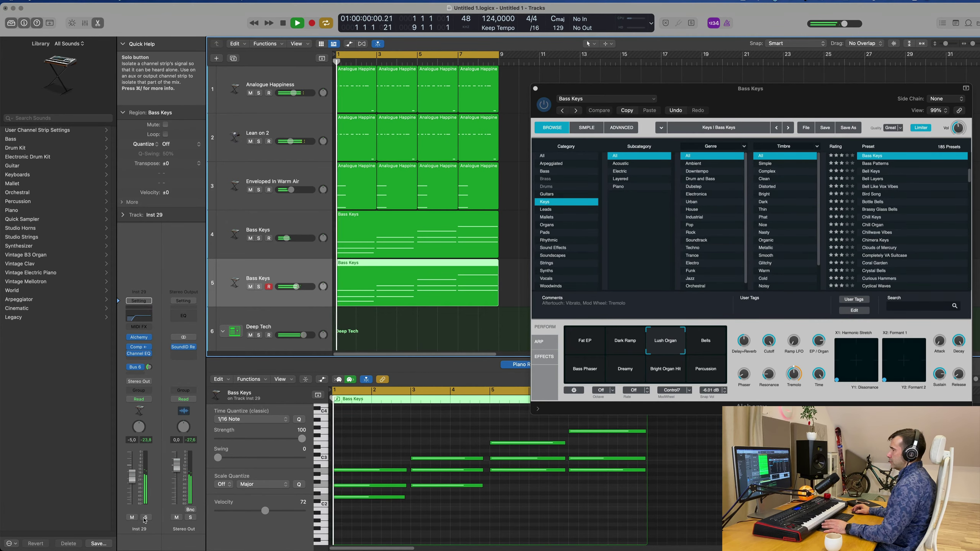
click(145, 518)
click(145, 517)
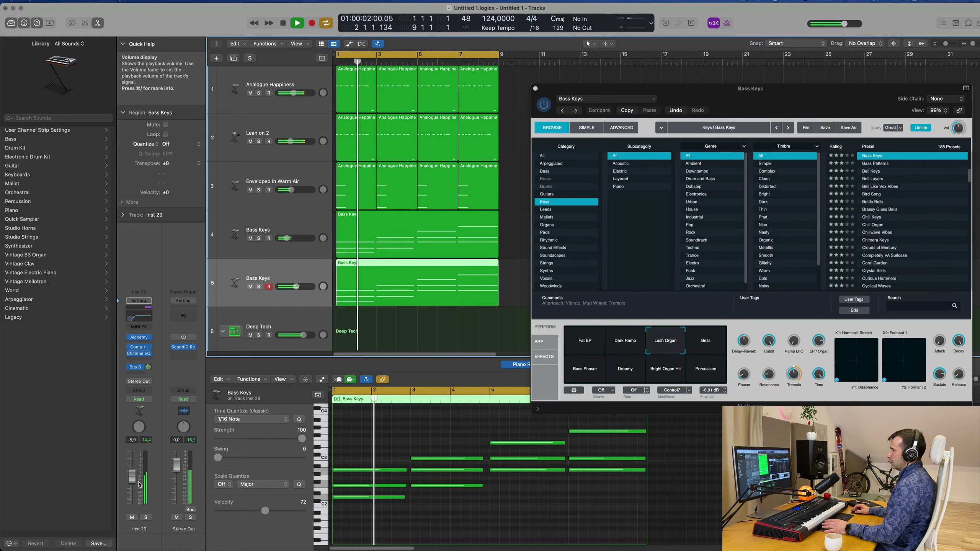
key(space)
key(space)
drag(132, 478, 132, 480)
key(space)
Set the Cutoff knob to 100 % in the original Bass Keys track's Alchemy while the loop plays.
drag(818, 101, 772, 120)
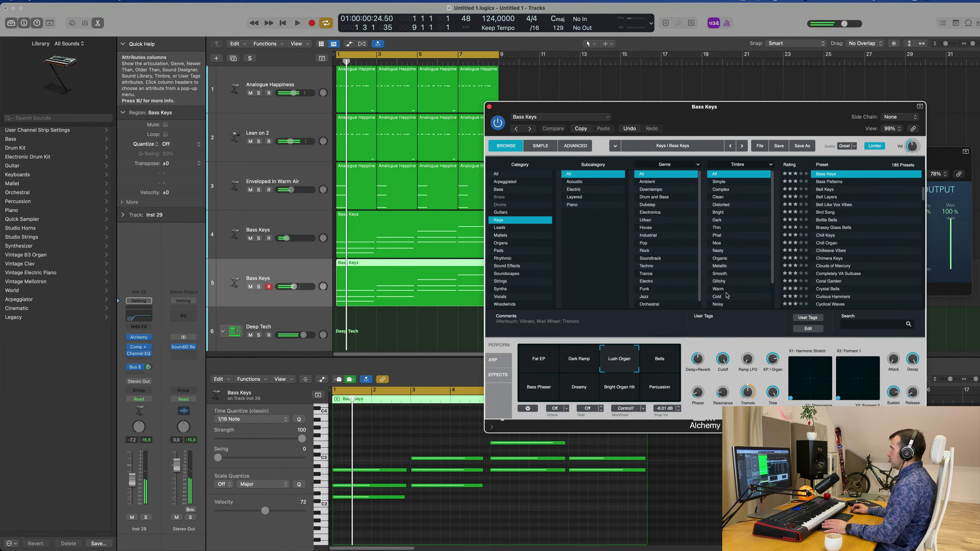
key(space)
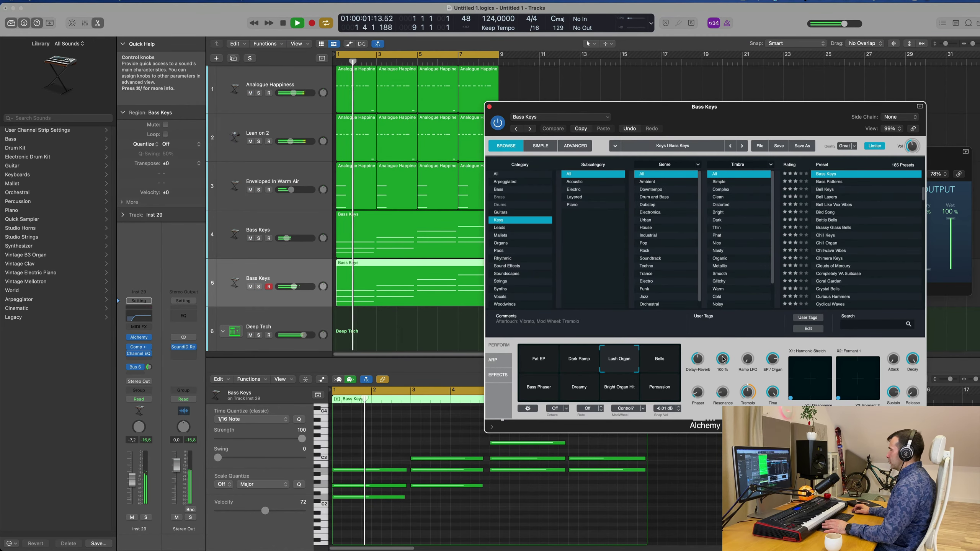
key(space)
key(space)
Open the duplicate Bass Keys track's Alchemy instrument with the loop playing.
click(140, 359)
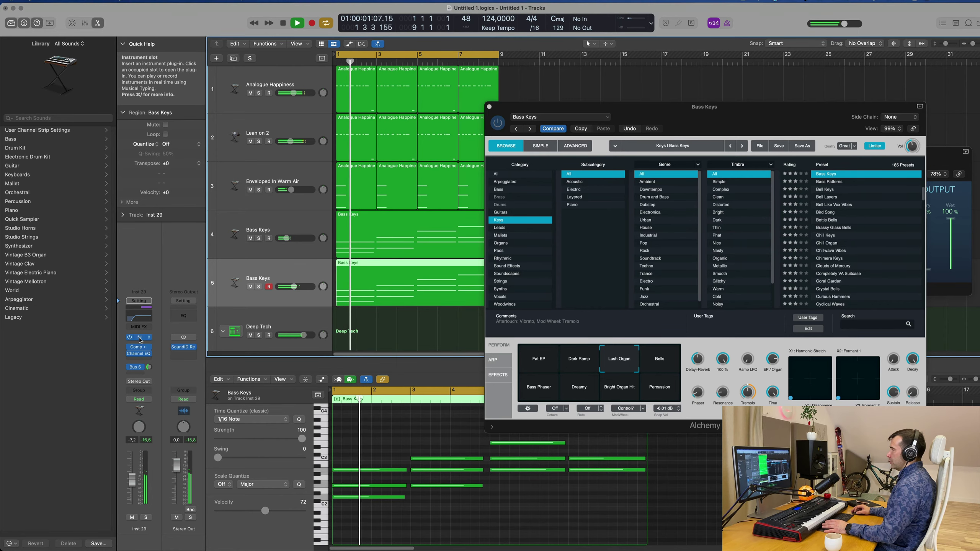
click(140, 338)
key(space)
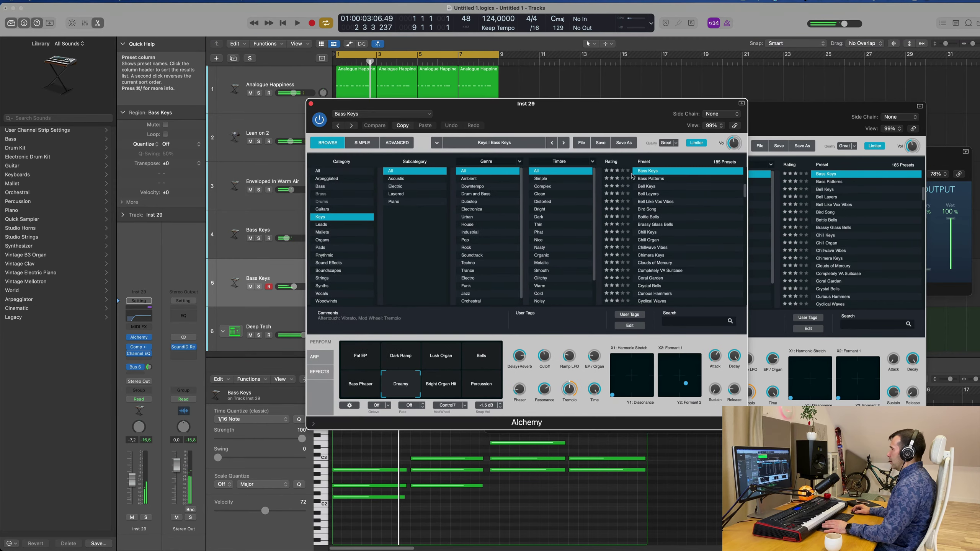
Set the duplicate Bass Keys track's volume to -14.2 dB and adjust its Bus 6 send level while the loop plays.
drag(603, 119, 831, 152)
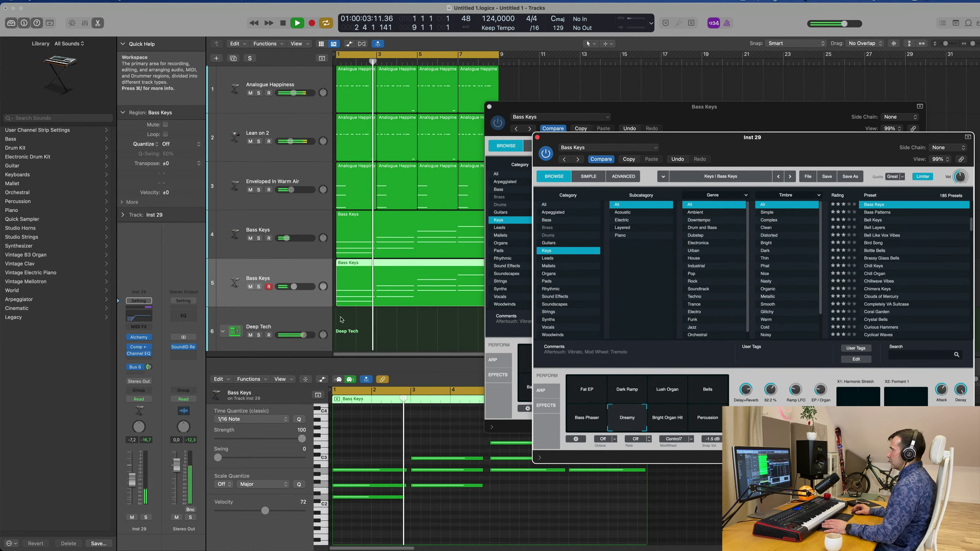
click(97, 497)
key(space)
key(space)
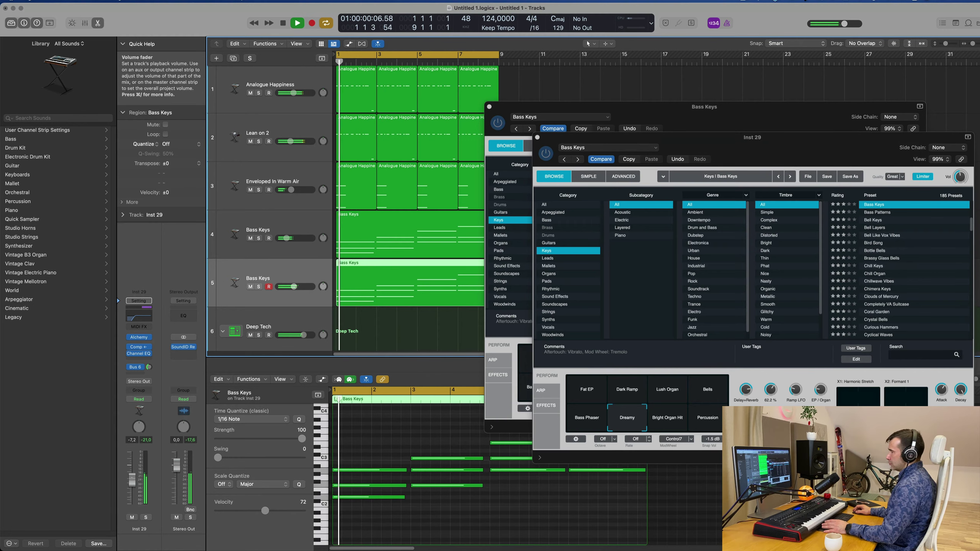
drag(132, 480, 131, 489)
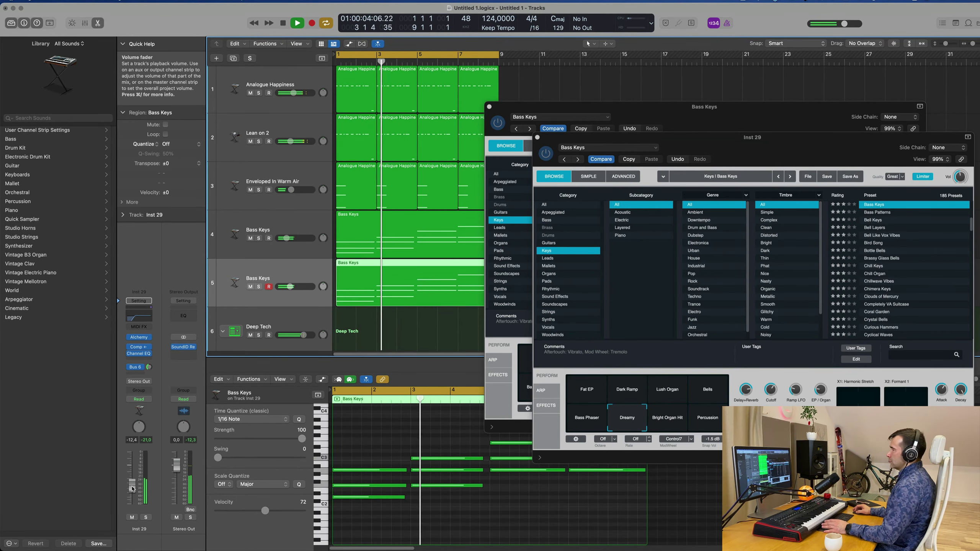
drag(149, 366, 151, 368)
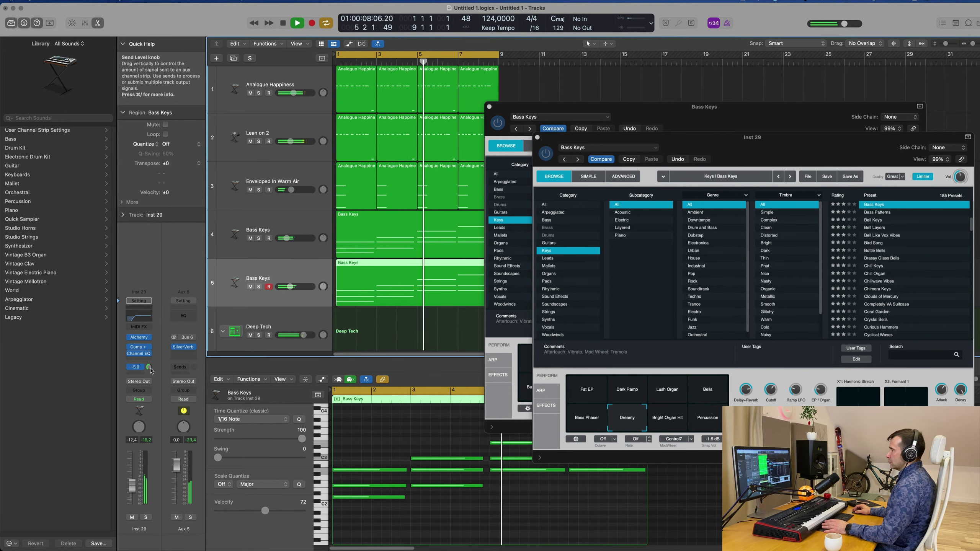
drag(132, 486, 132, 488)
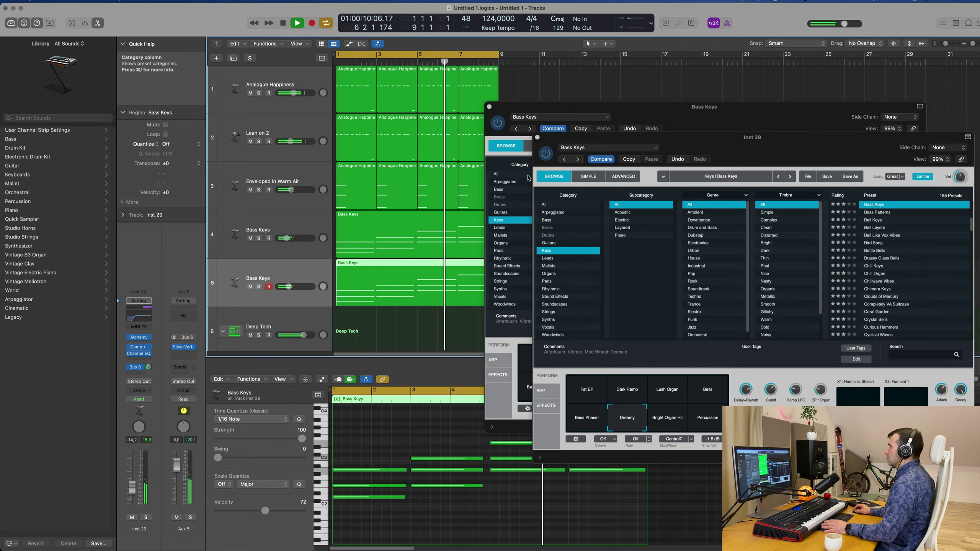
Close both Bass Keys Alchemy windows to uncover the arrangement.
click(537, 137)
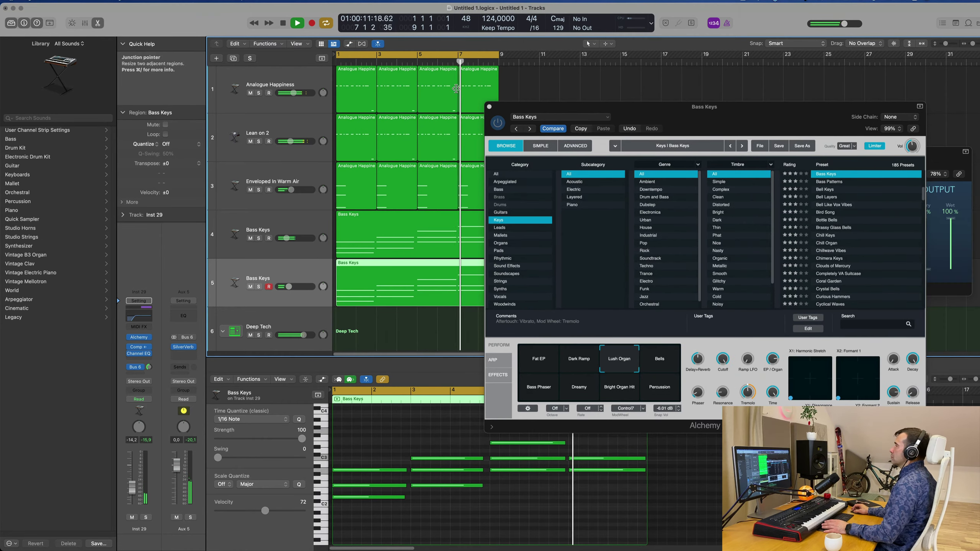
click(489, 106)
scroll(504, 264, right, 3)
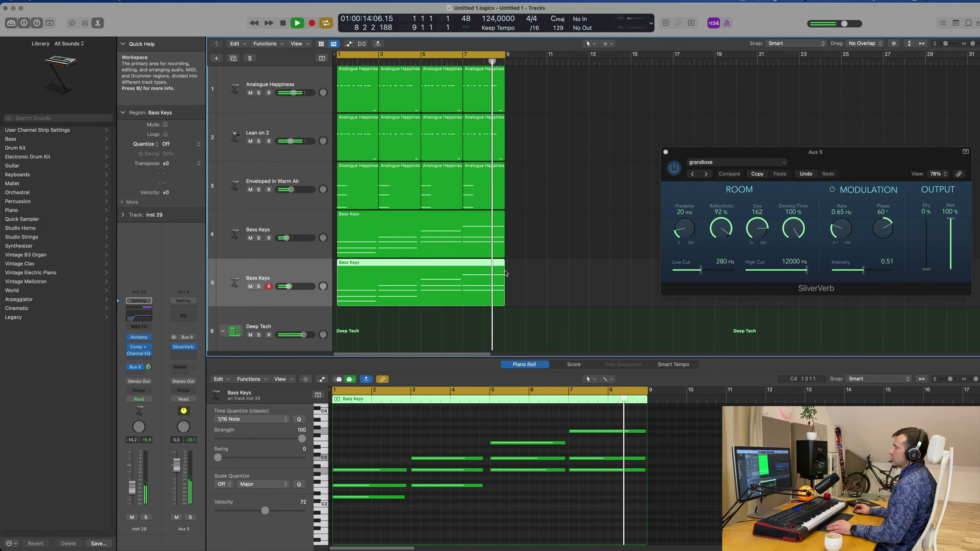
Create an empty third Bass Keys track with duplicate settings below the existing duplicate.
scroll(515, 268, down, 5)
scroll(517, 261, down, 3)
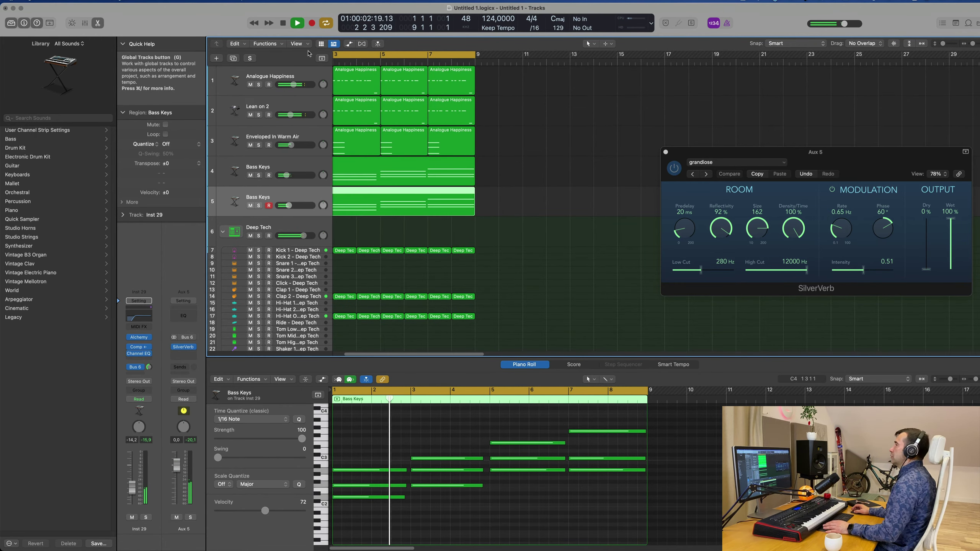
key(super+d)
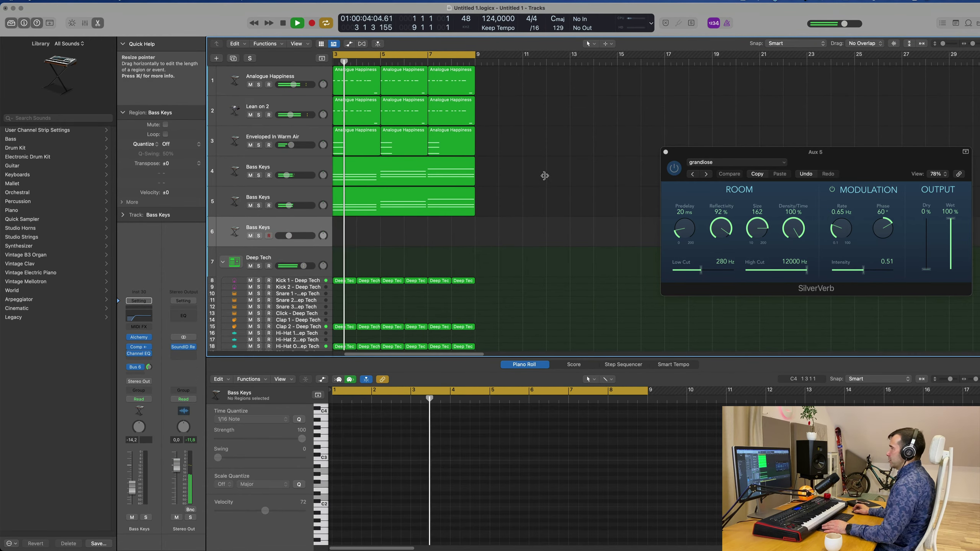
Copy the Kick 1 regions of bars 3 to 8 onto the Kick 2 track and raise Kick 2's volume to -5.7 dB.
scroll(544, 176, down, 6)
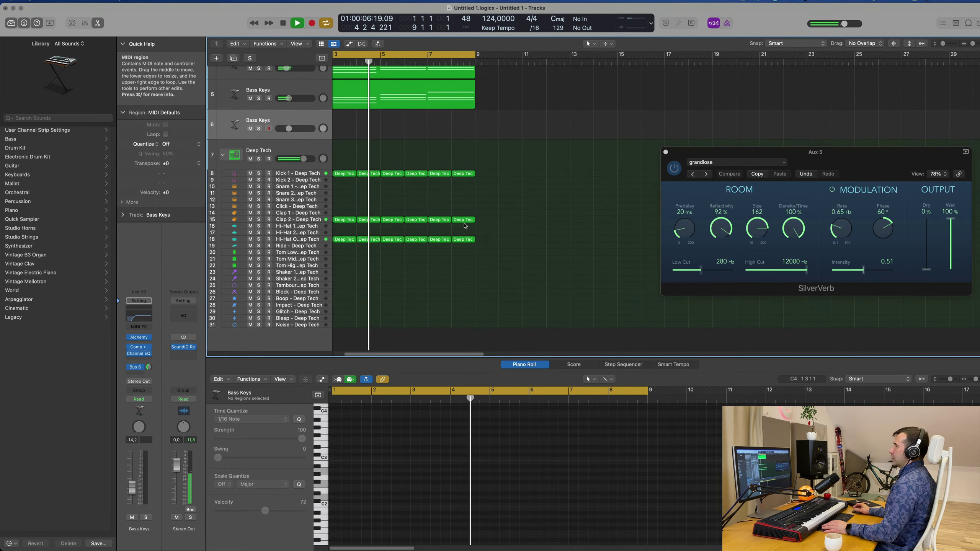
click(341, 173)
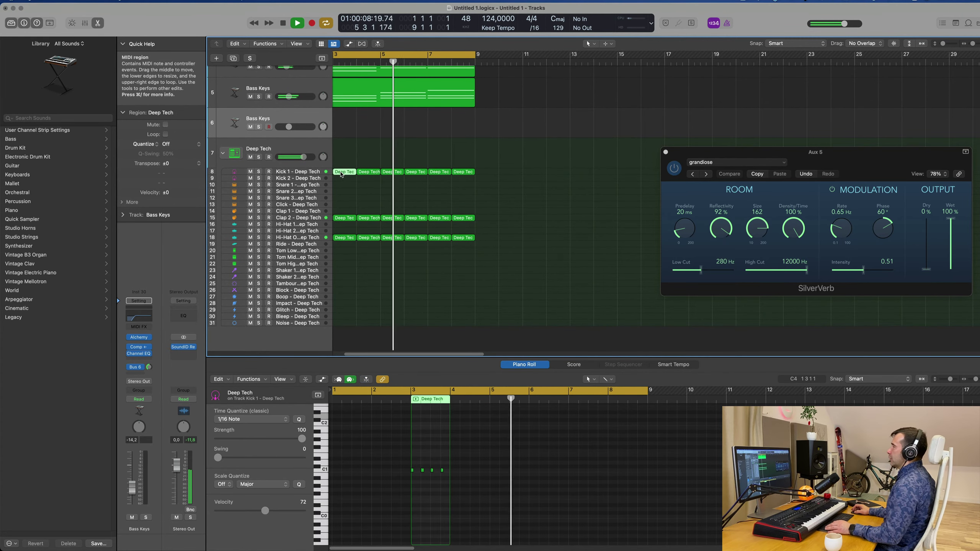
drag(537, 176, 345, 180)
click(313, 181)
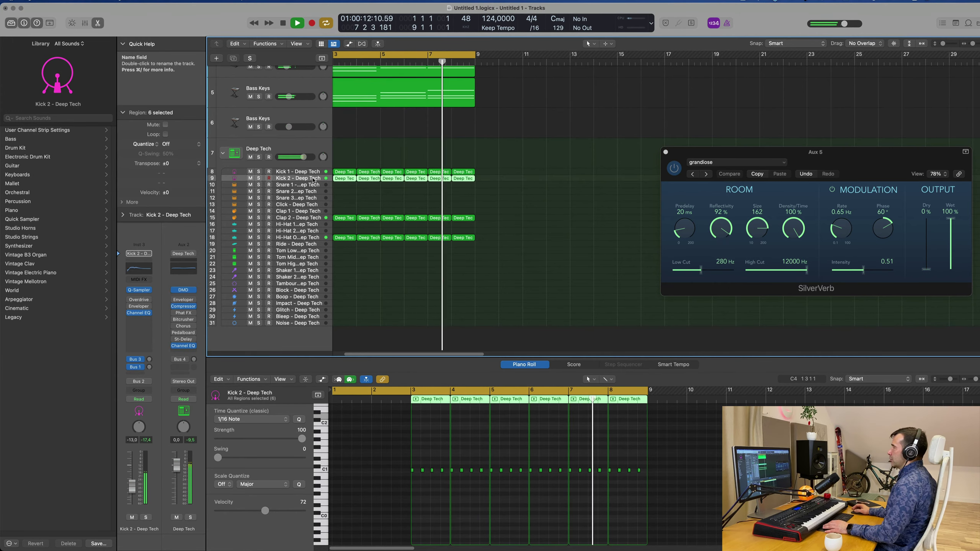
key(Return)
drag(132, 487, 133, 479)
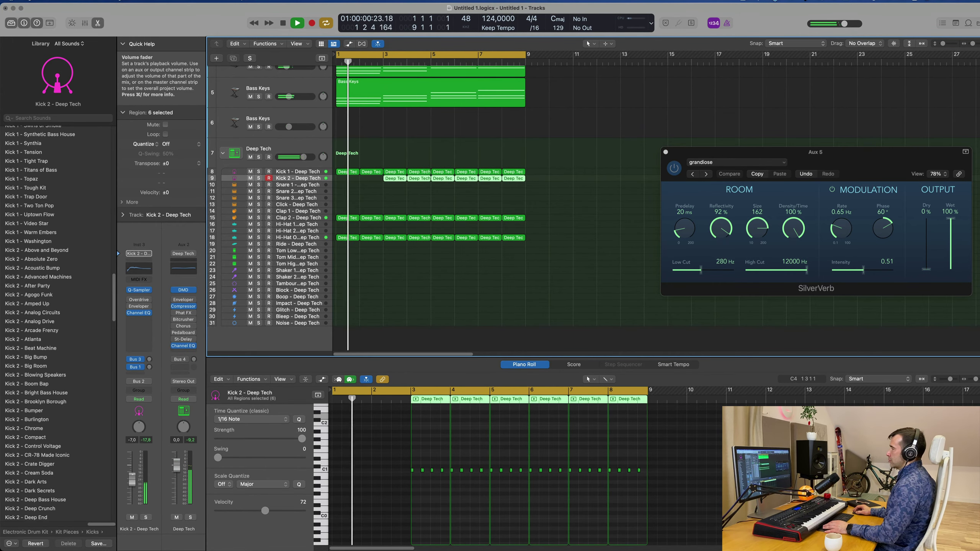
Copy the Kick 1 regions of bars 1 and 2 onto the Kick 2 track and set Kick 2's volume to -11.3 dB.
click(391, 186)
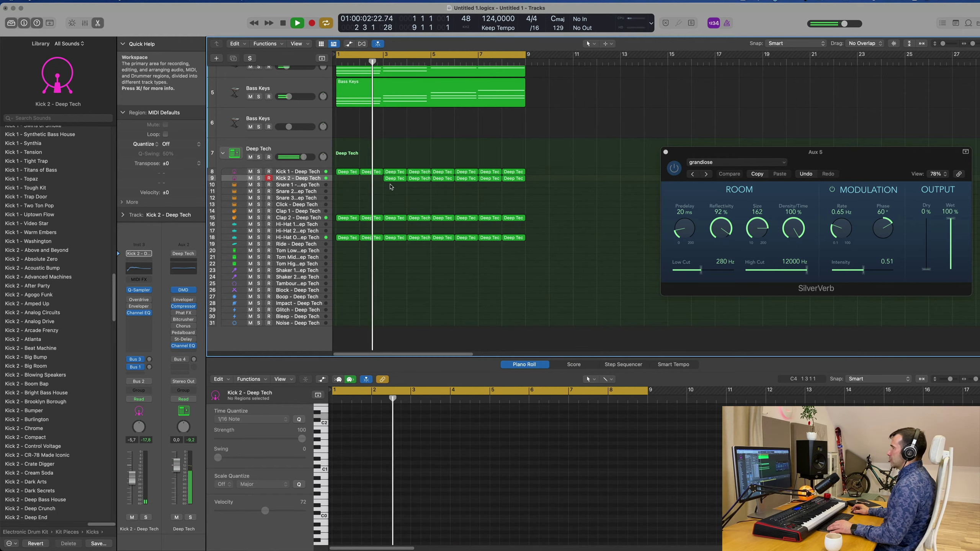
drag(391, 188, 348, 180)
click(129, 489)
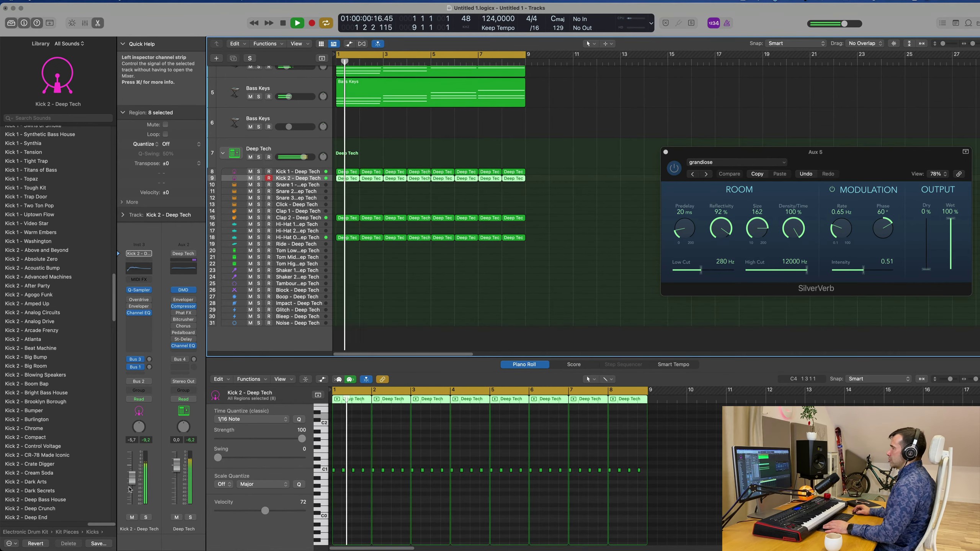
drag(129, 490, 131, 498)
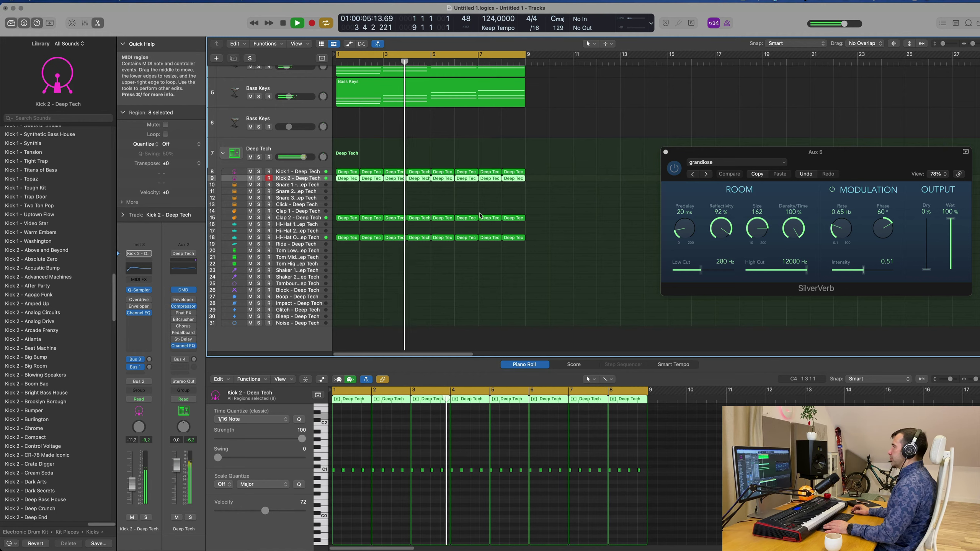
click(536, 217)
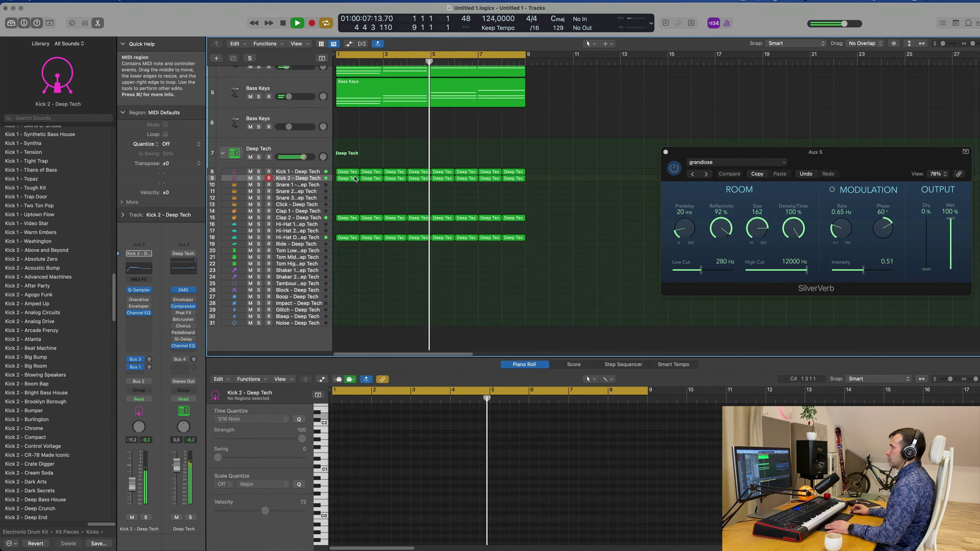
Copy the first Clap 2 region onto the Snare 1 track at bar 1.
scroll(349, 189, down, 1)
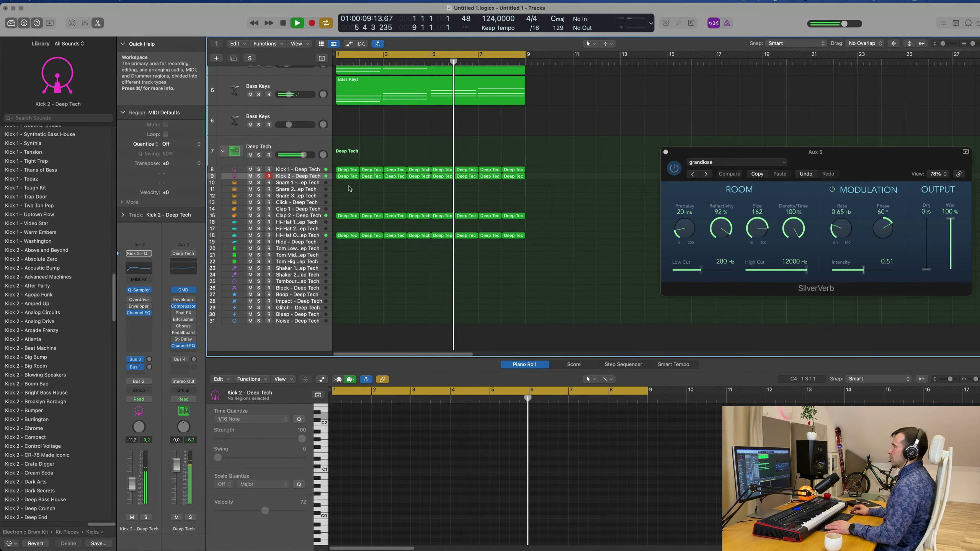
click(347, 216)
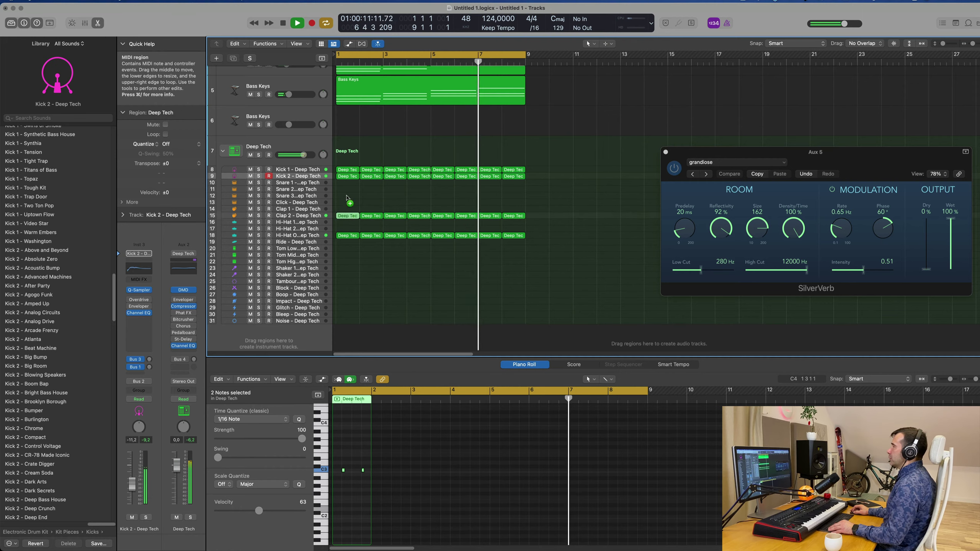
drag(347, 197, 348, 182)
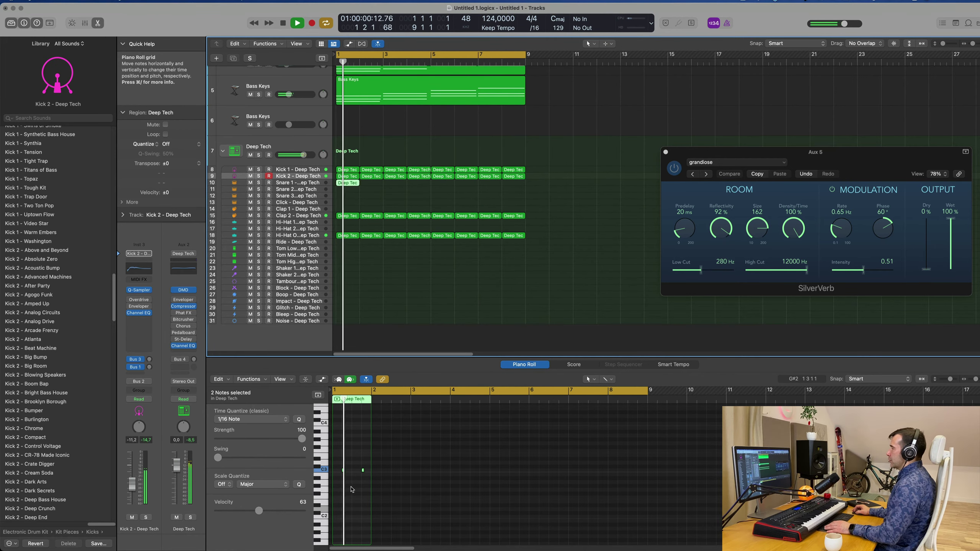
Transpose both notes of the Snare 1 region down to C2 and shift them an eighth note later.
scroll(351, 487, up, 8)
key(space)
drag(355, 460, 429, 481)
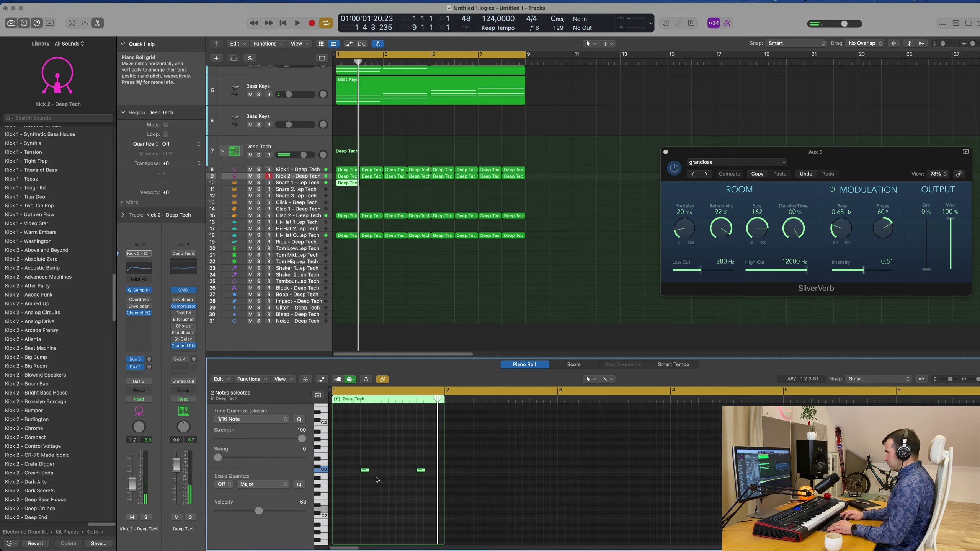
scroll(376, 497, up, 4)
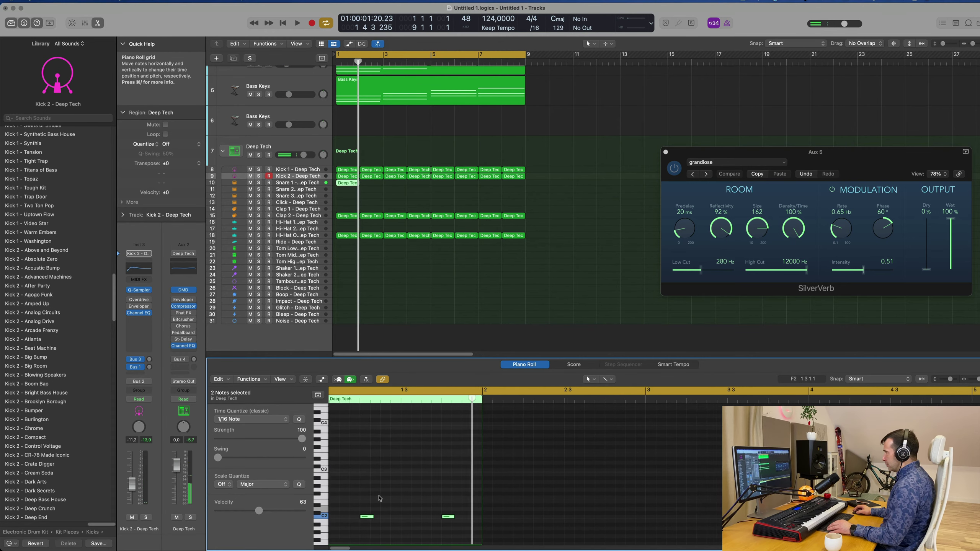
drag(385, 516, 400, 519)
key(space)
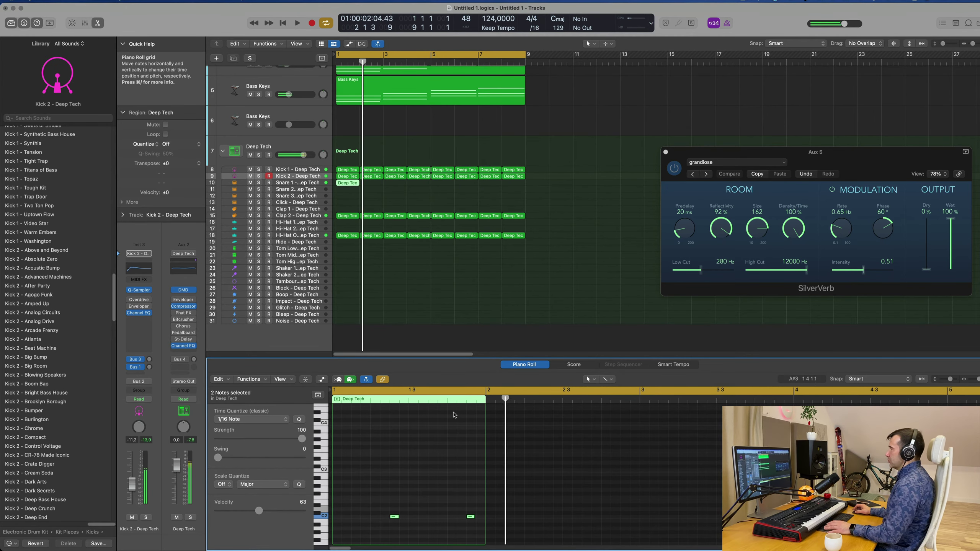
Set the Snare 1 track's volume to -17.2 dB and replay the loop from the start.
key(Down)
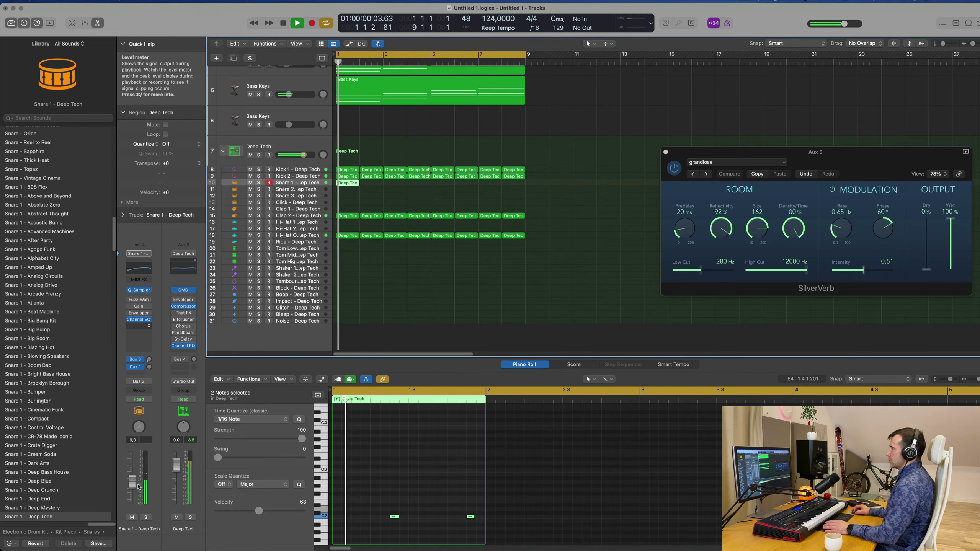
drag(132, 483, 133, 492)
key(Return)
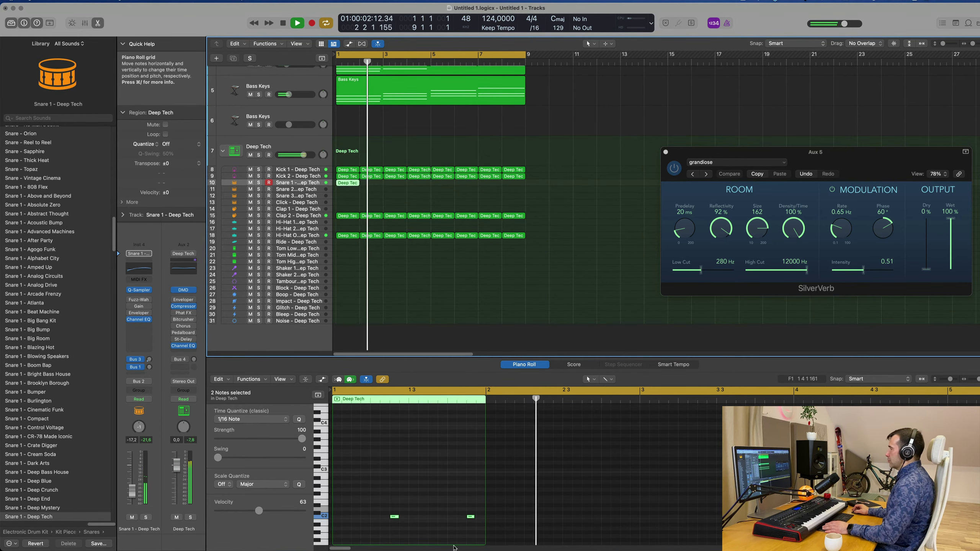
key(Return)
Move the second Snare 1 note an eighth note earlier, onto beat 4, and replay the loop.
drag(459, 507, 475, 532)
key(space)
key(space)
key(alt+Left)
key(alt+Left)
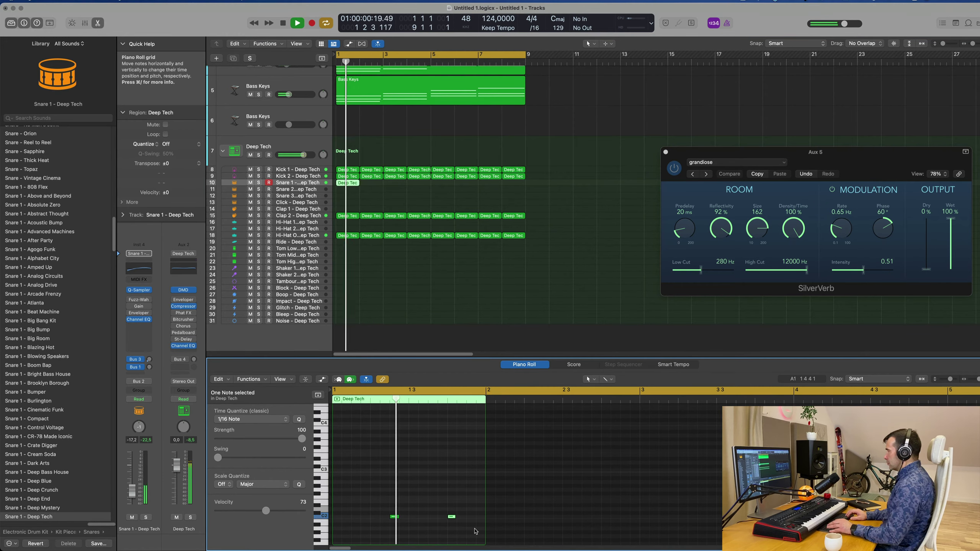
key(Return)
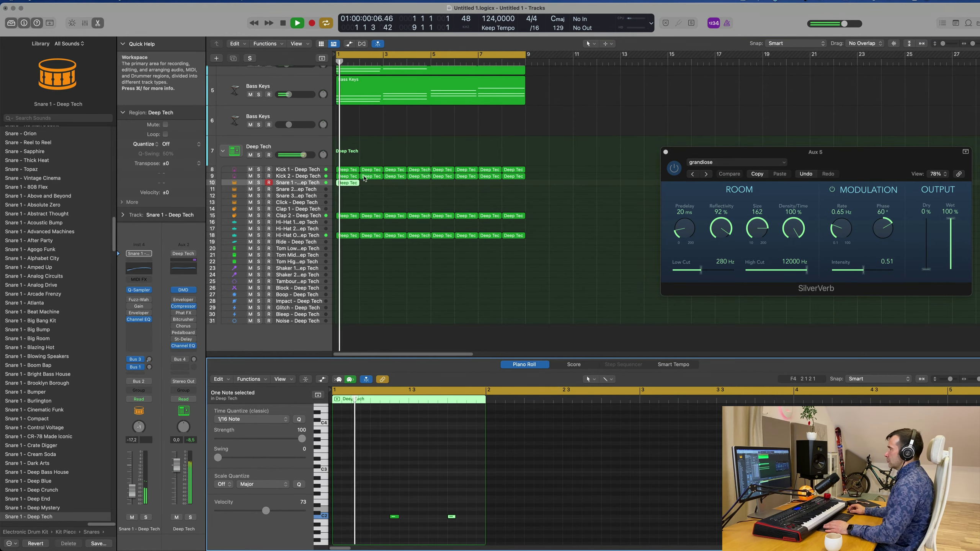
Repeat the one-bar Snare 1 region to fill the loop through bar 8.
drag(368, 190, 341, 183)
key(super+r)
key(super+r)
key(super+r)
key(super+r)
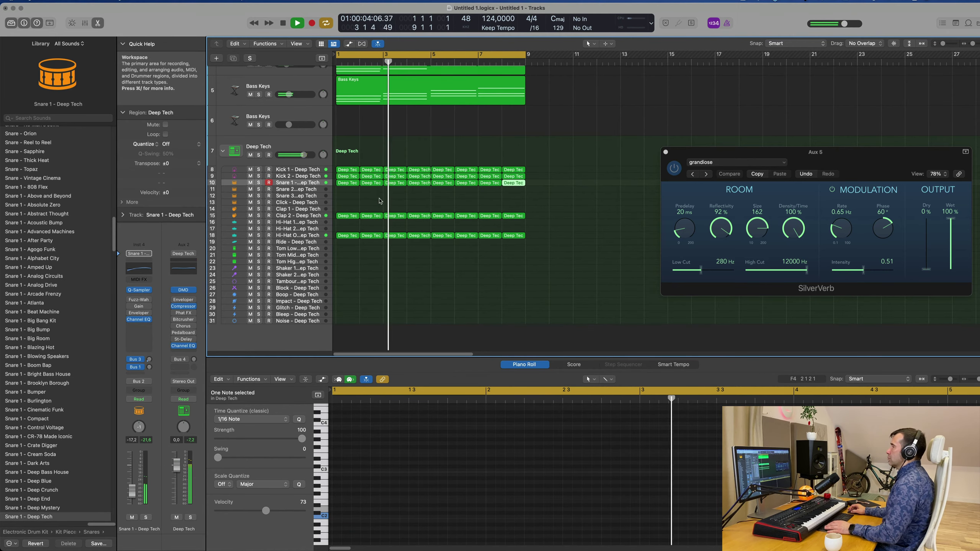
Copy the first open hi-hat region onto the Shaker 2 track at bar 1.
click(367, 204)
scroll(366, 205, down, 2)
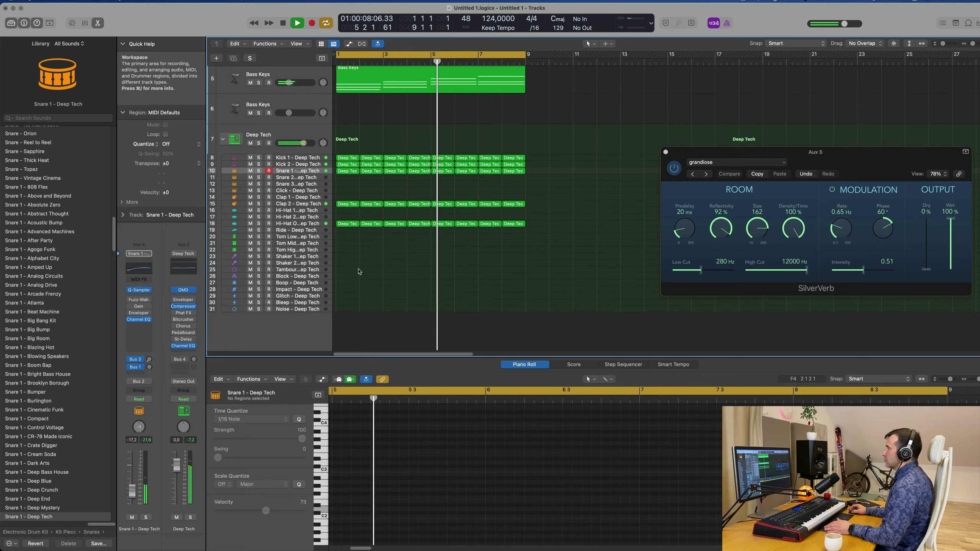
click(346, 224)
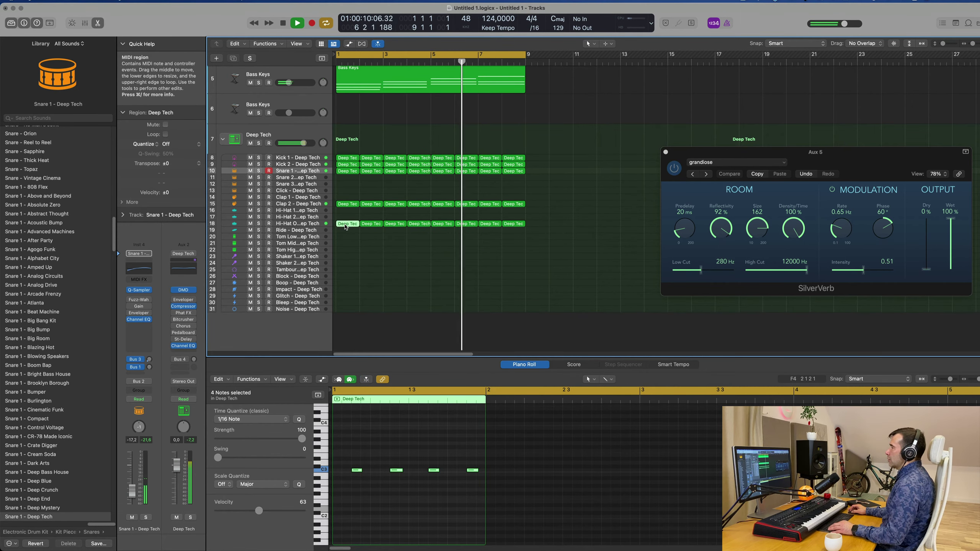
drag(345, 227, 340, 265)
Stop playback and fill the Shaker 2 region's bar with continuous sixteenth notes on C3.
key(space)
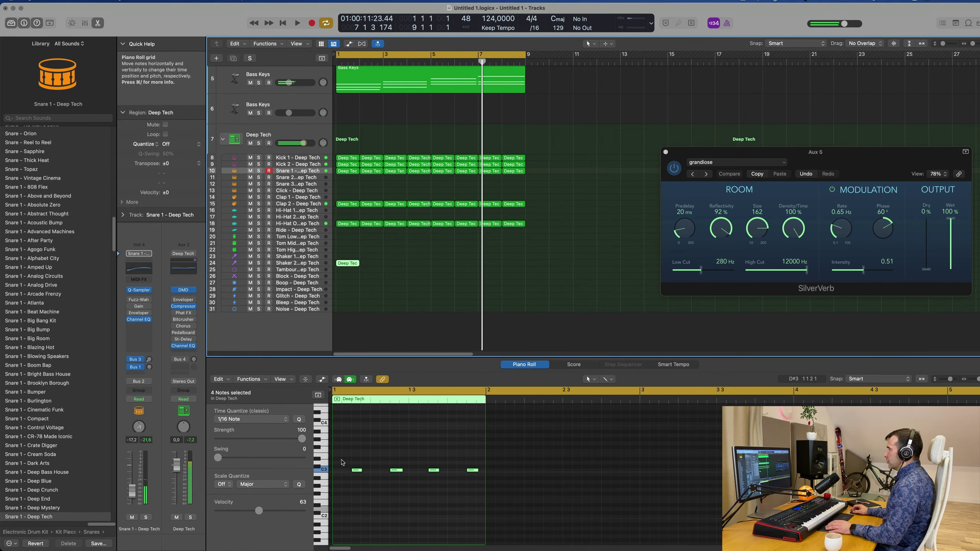
drag(347, 456, 491, 515)
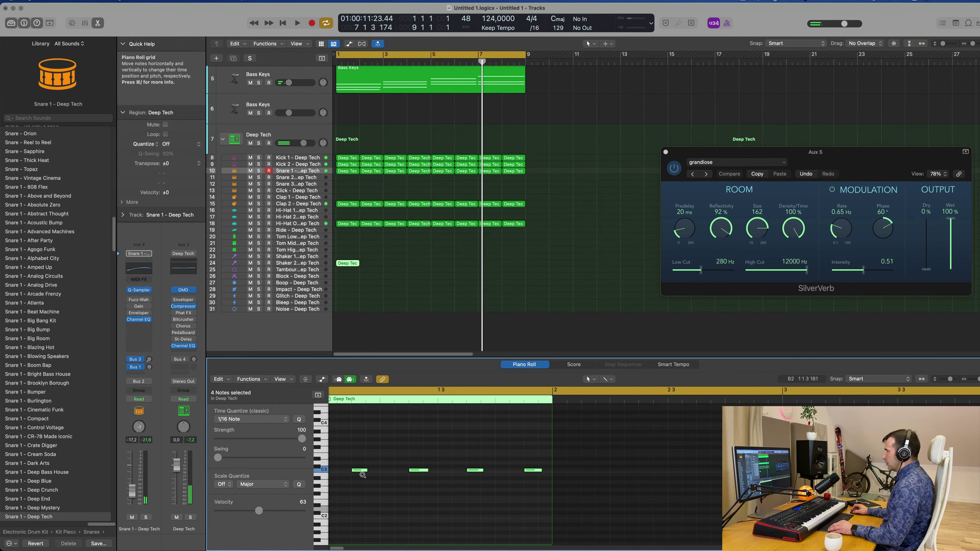
mouse_move(365, 469)
mouse_down()
mouse_move(339, 472)
mouse_move(383, 472)
mouse_up()
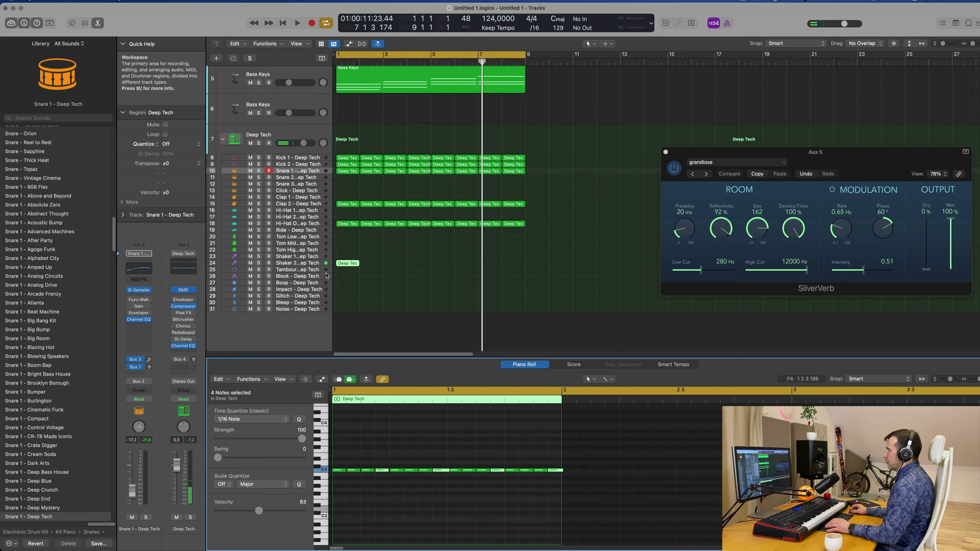
Select the Shaker 2 track, play the loop from the start and set its volume to -29 dB.
click(296, 264)
key(space)
key(space)
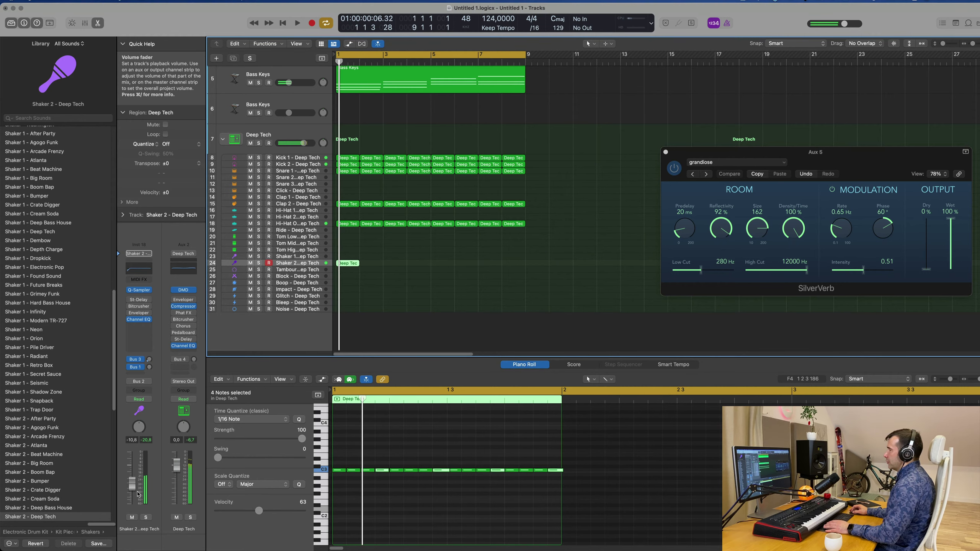
key(space)
drag(131, 497, 132, 501)
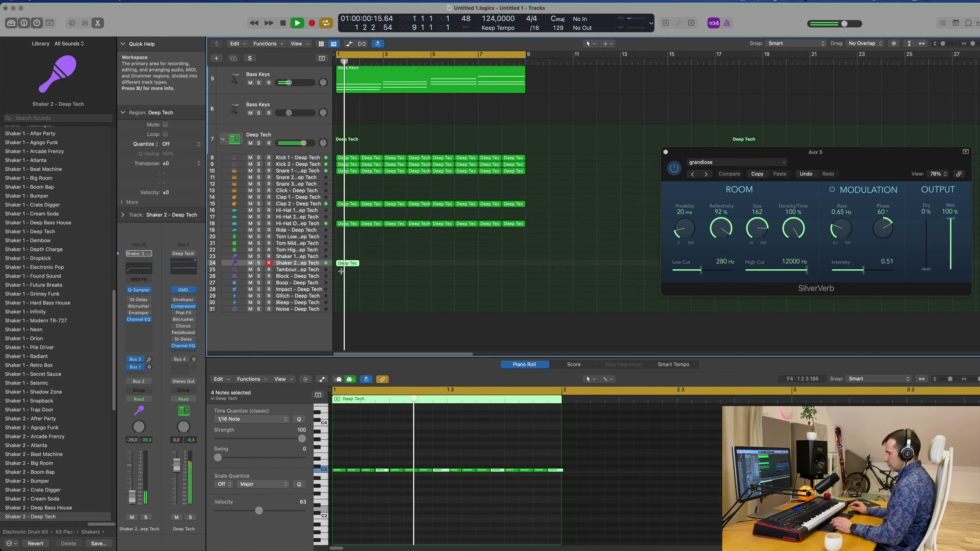
Repeat the one-bar Shaker 2 region to fill the loop through bar 8.
key(super+r)
key(super+r)
key(super+r)
key(super+r)
key(super+r)
key(super+r)
key(super+r)
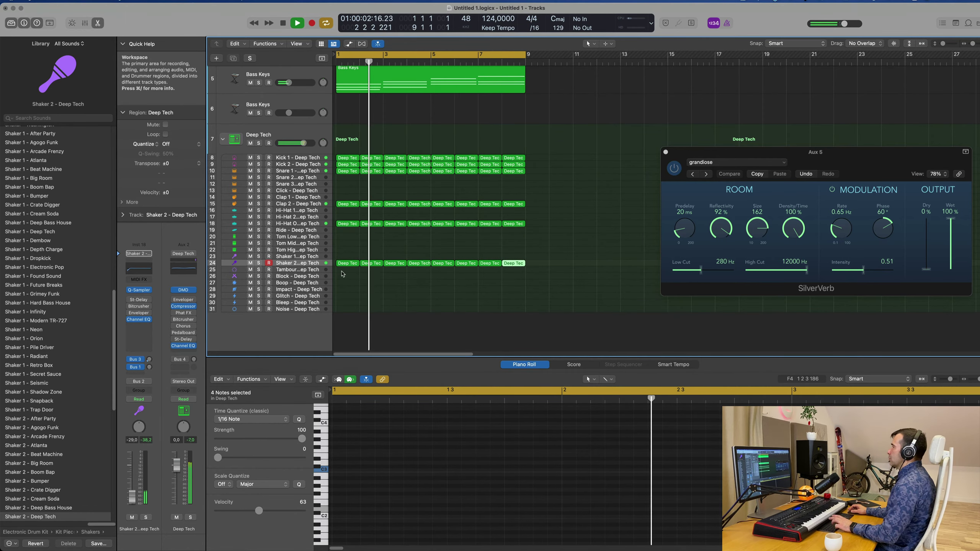
Enable Stereo Delay on Shaker 2 with both output mixes at 100%, left delay 5 ms and right delay 10 ms, and replay the loop.
click(140, 303)
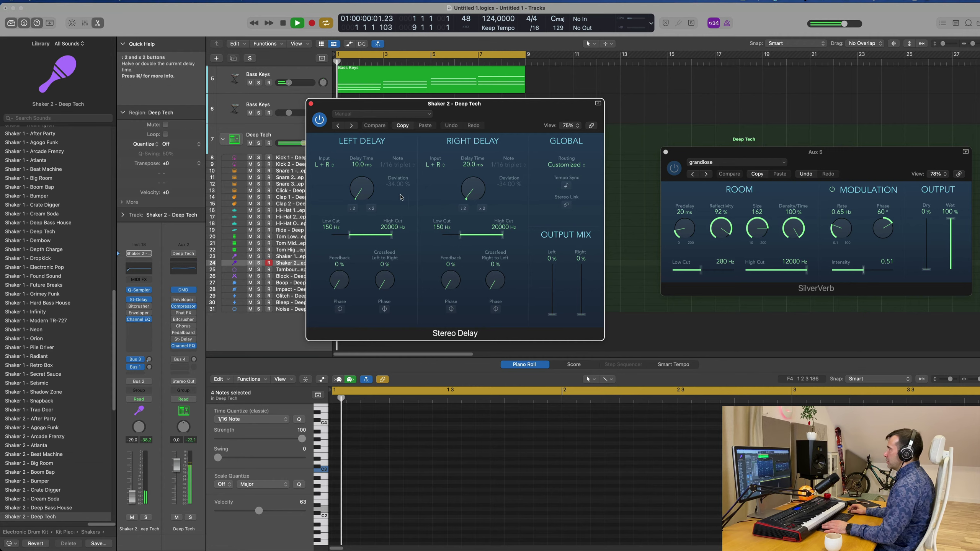
drag(552, 314, 584, 237)
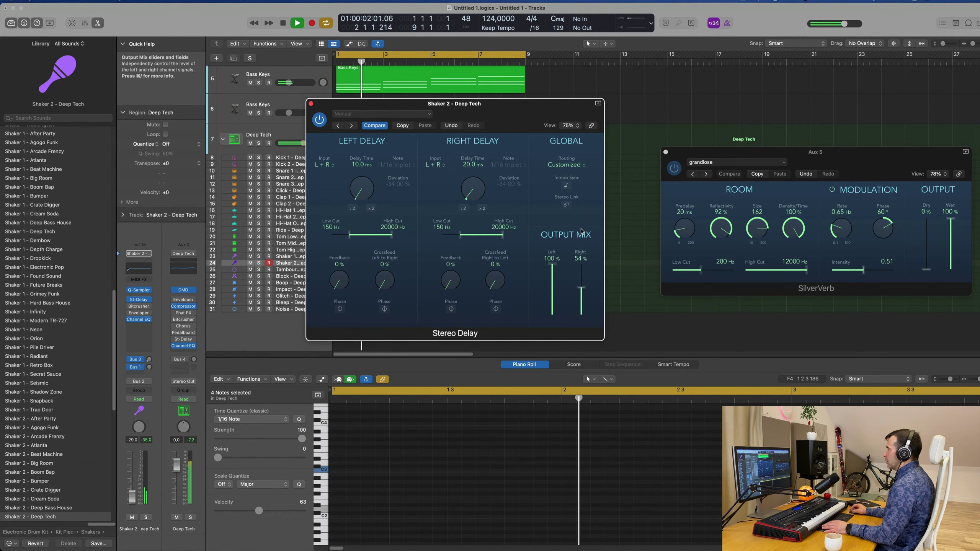
drag(494, 110, 597, 135)
key(space)
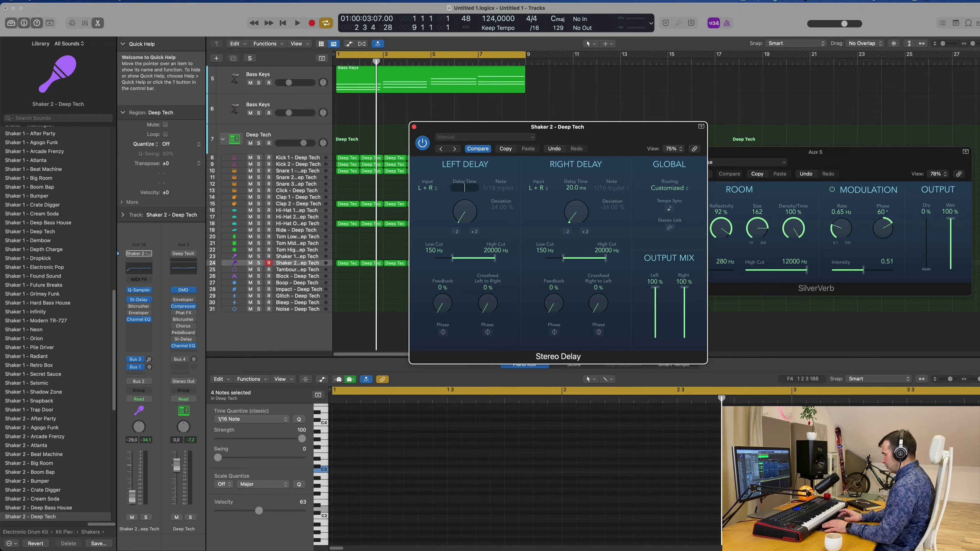
key(Return)
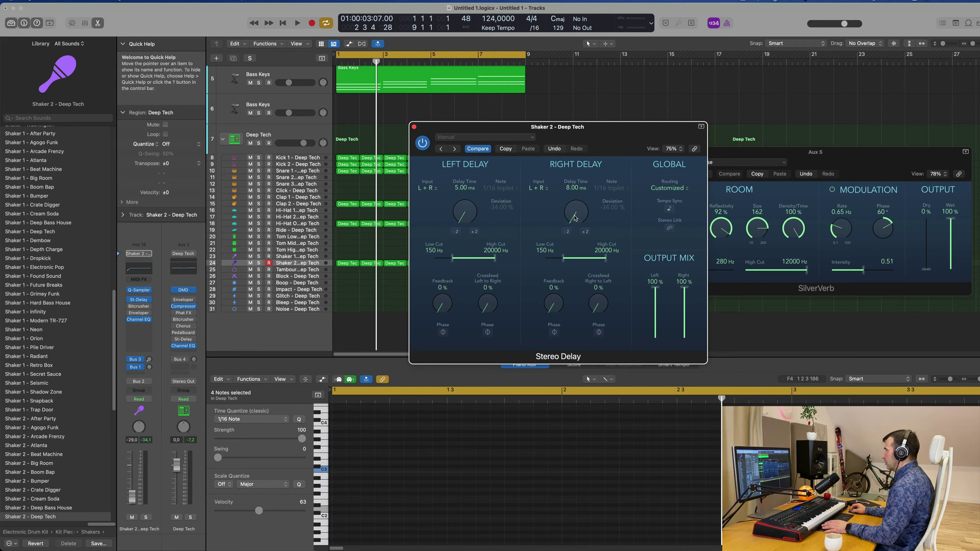
key(space)
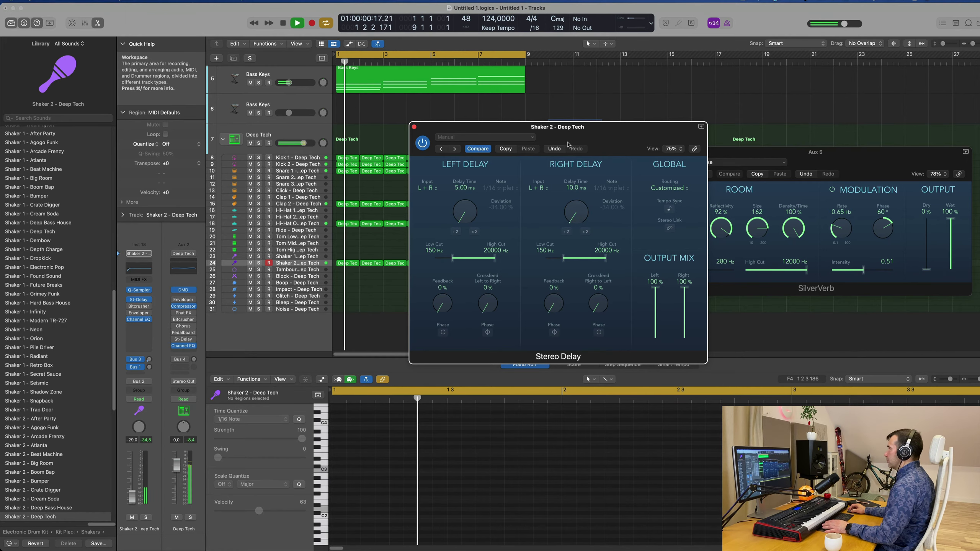
Compare the loop with the Shaker 2 Stereo Delay bypassed and active, leaving it active, and close the plug-in window.
drag(623, 130, 738, 94)
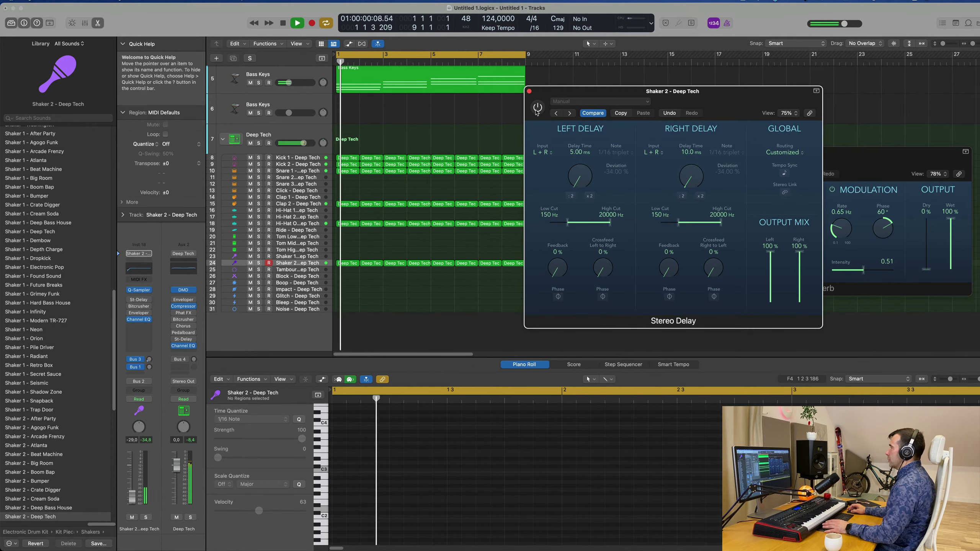
drag(569, 111, 425, 224)
click(395, 220)
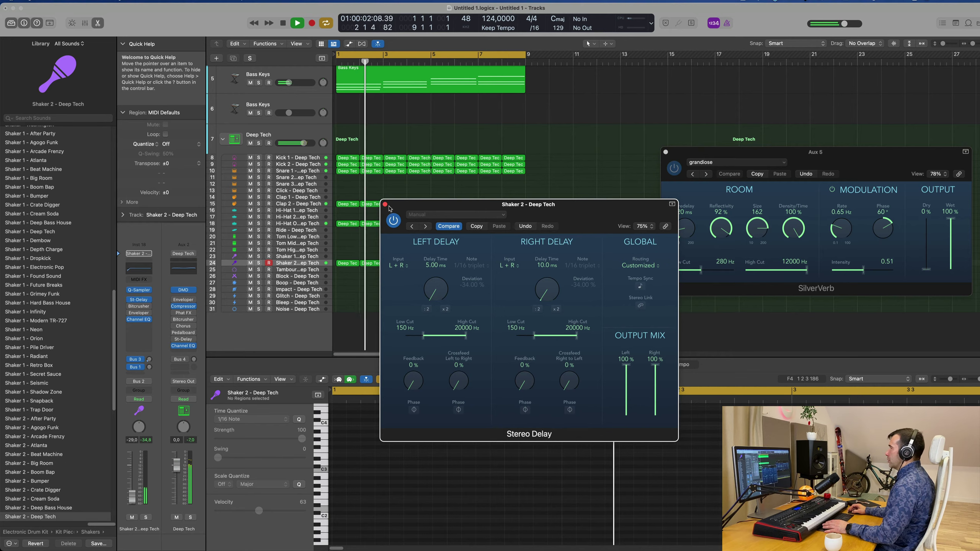
click(385, 204)
key(space)
key(space)
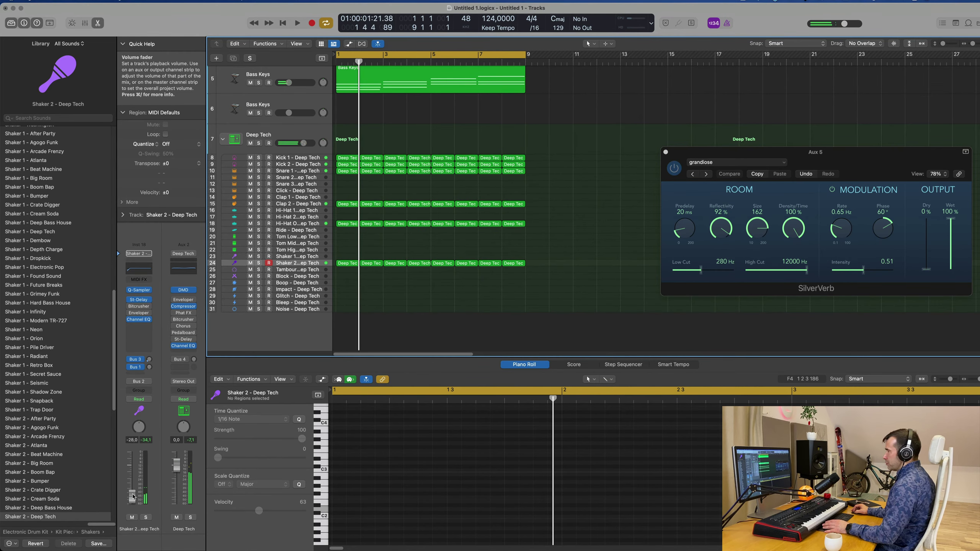
Set the Shaker 2 track's volume to -33 dB while playing the loop from the start.
key(space)
drag(133, 497, 133, 497)
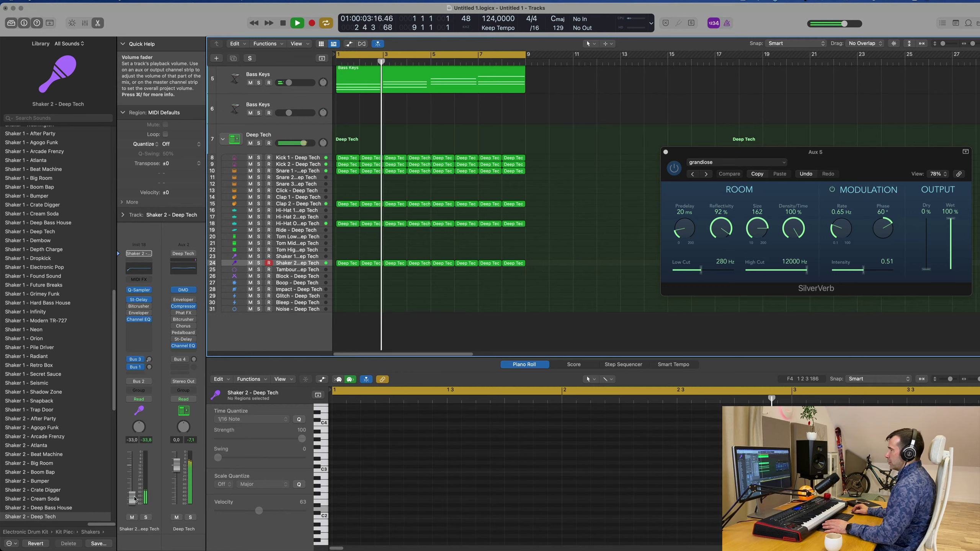
key(Return)
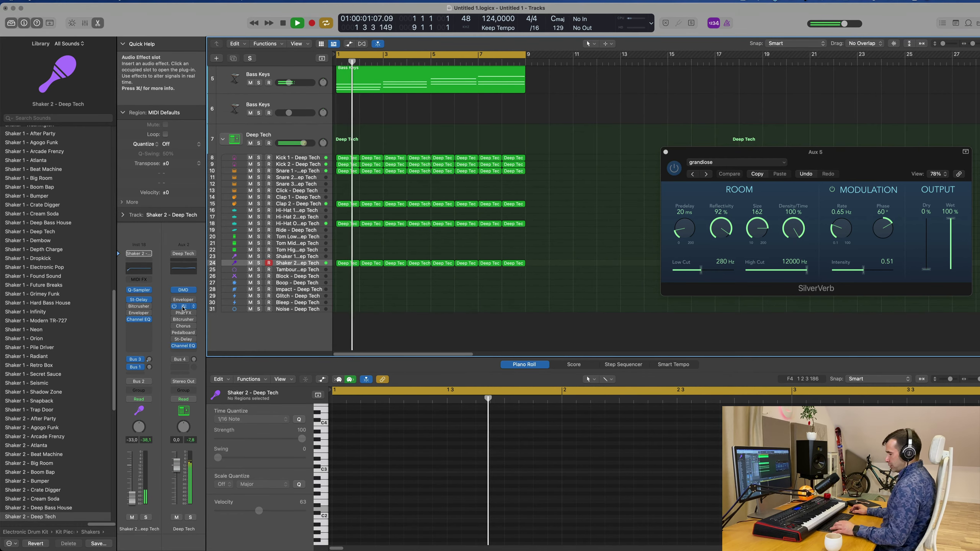
Insert a Compressor on Shaker 2 and set its side chain source to Kick 1 - Deep Tech (Inst 2).
click(136, 335)
key(space)
click(662, 115)
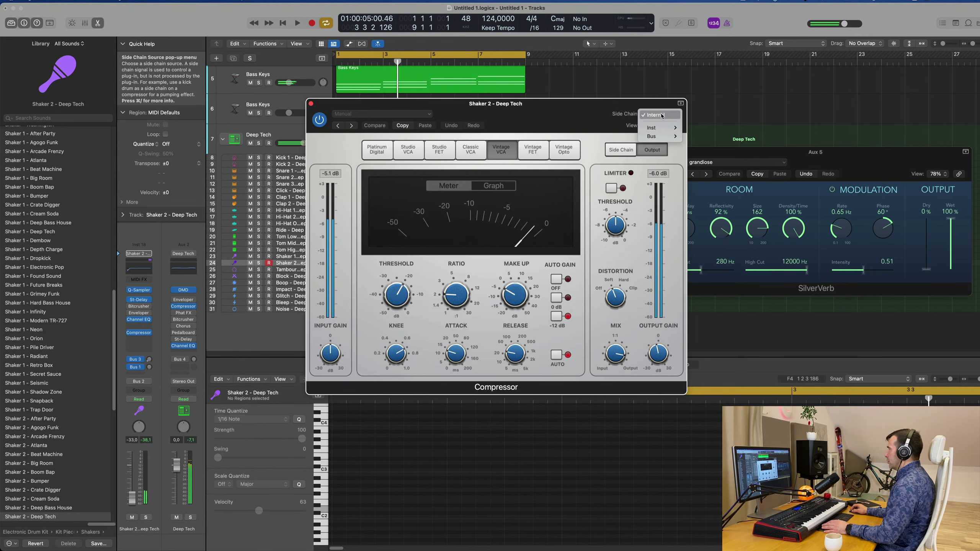
mouse_move(671, 127)
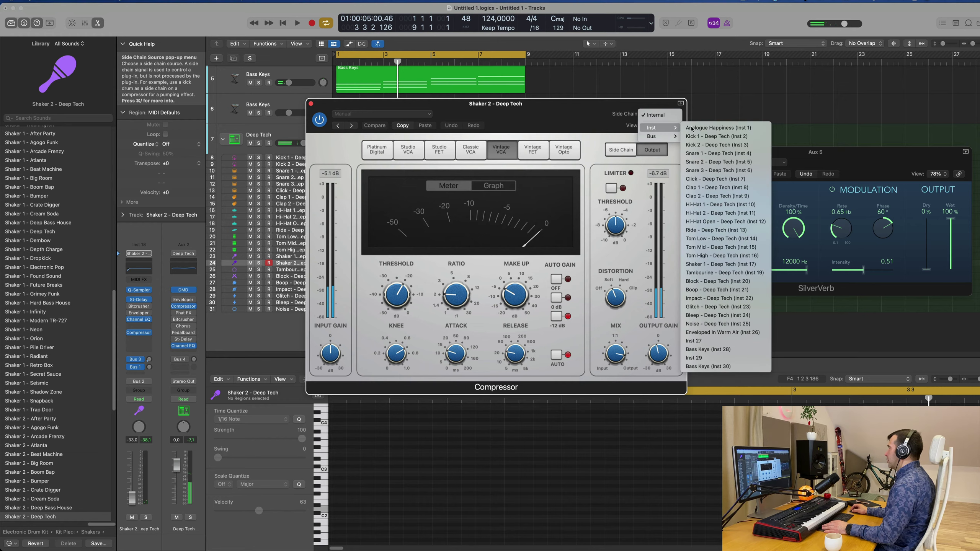
click(706, 138)
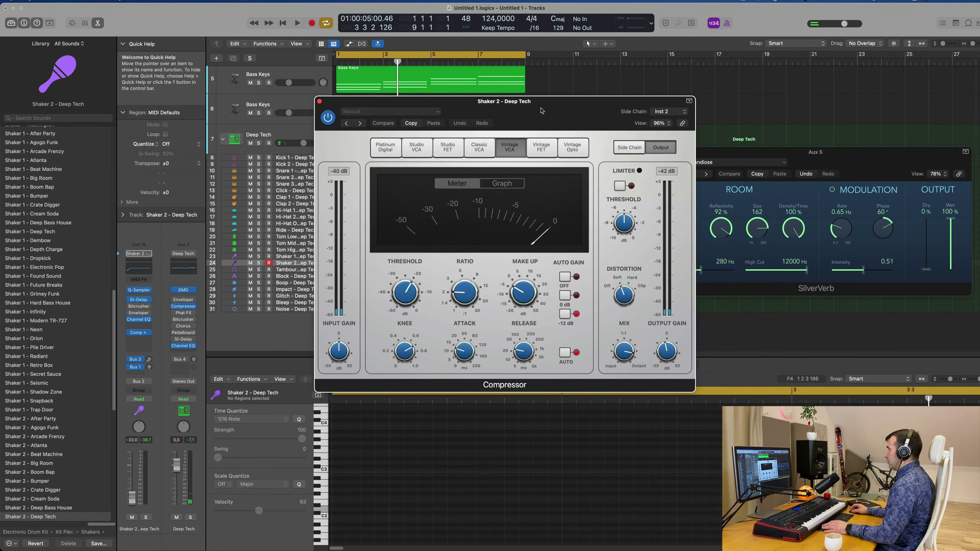
Lower the Shaker 2 compressor's threshold and reduce the track's volume to -42 dB during playback.
key(space)
drag(404, 292, 399, 331)
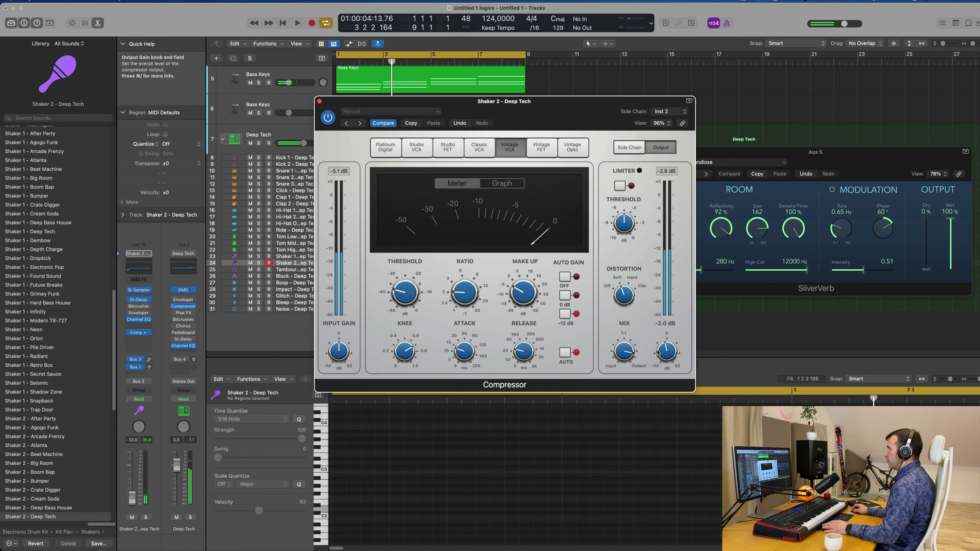
key(space)
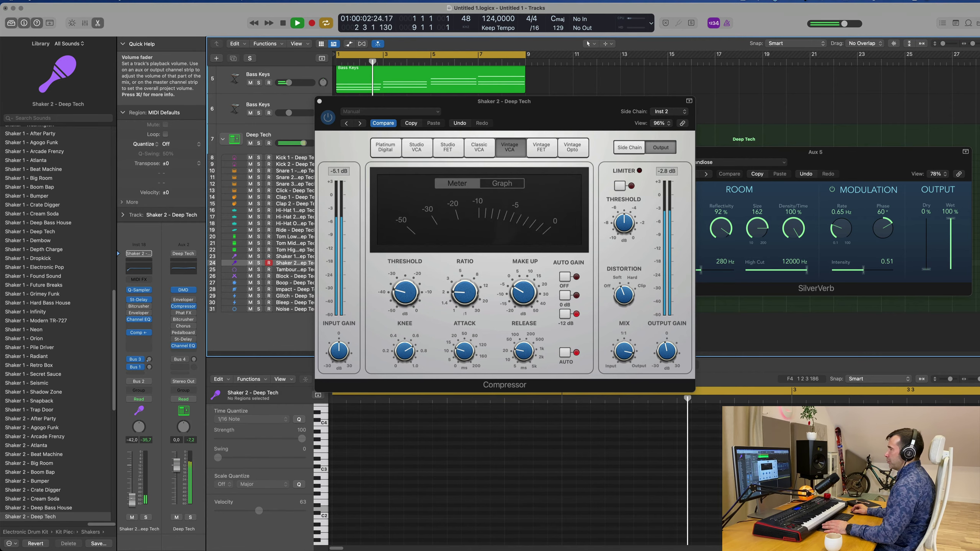
Set the Shaker 2 Channel EQ low cut to 4080 Hz at 36 dB/Oct, adjust the track's volume to -41 dB and close the plug-in windows.
click(139, 319)
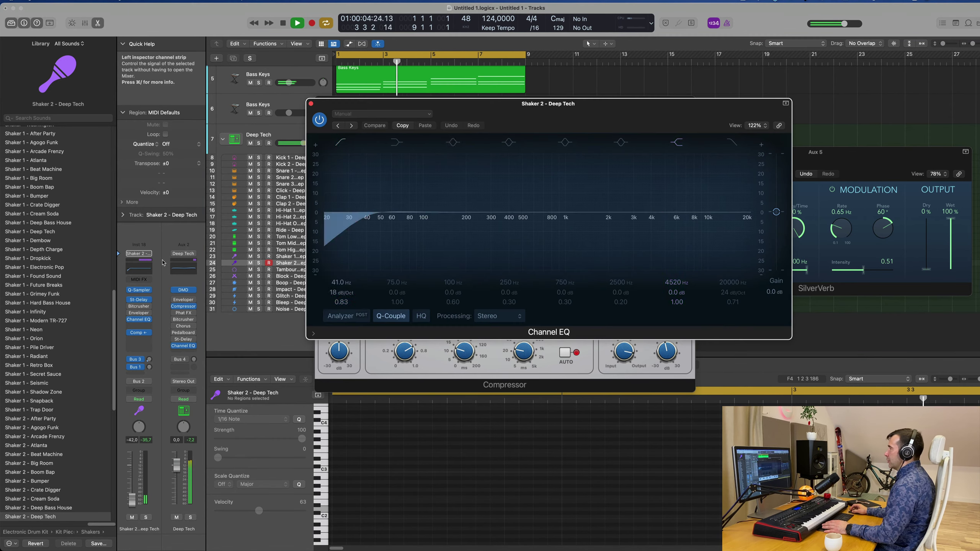
drag(366, 213, 633, 210)
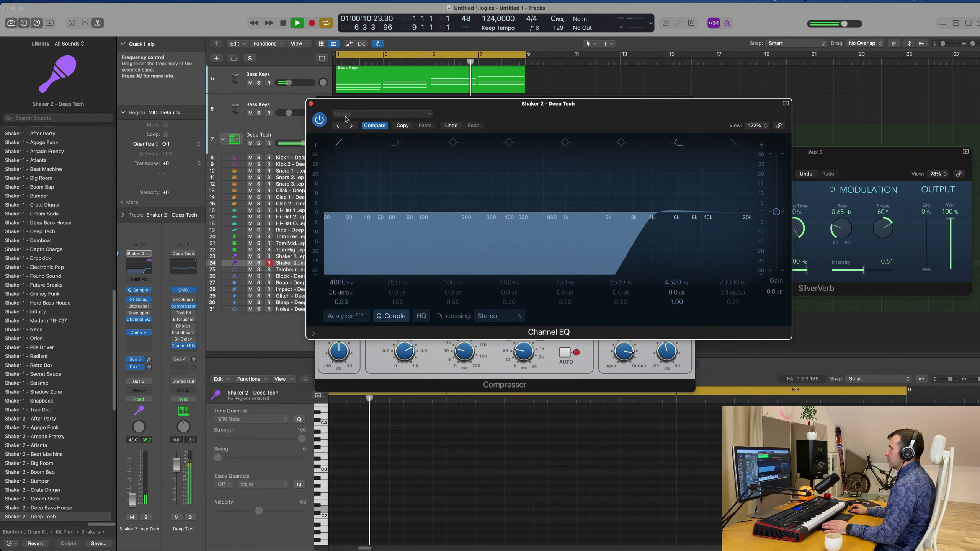
click(311, 103)
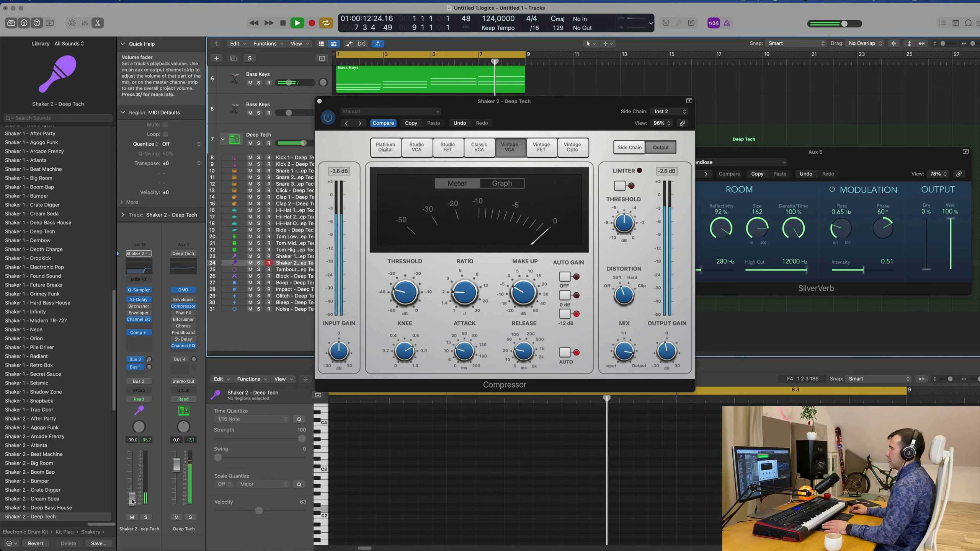
drag(316, 101, 290, 131)
click(292, 132)
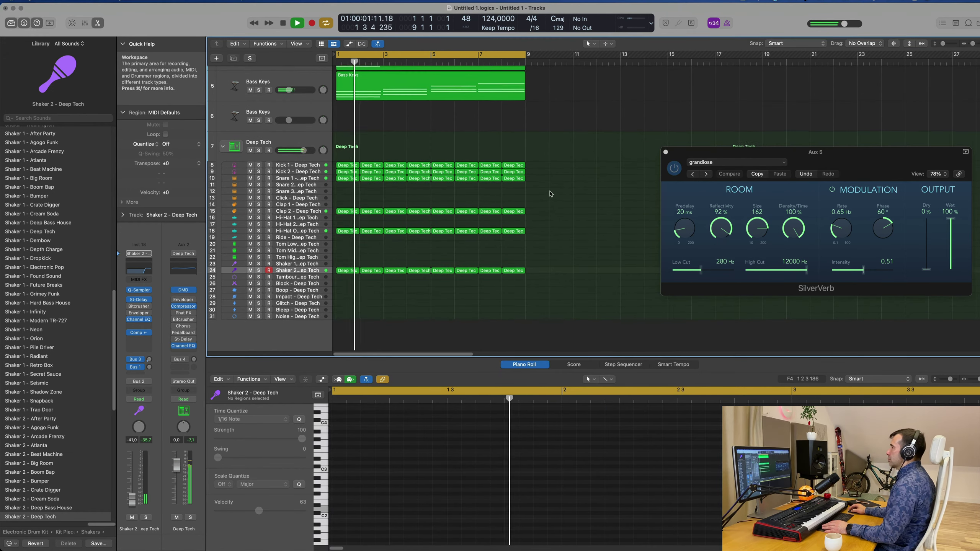
Load the Water Keys preset in Alchemy on the empty Bass Keys track 6.
scroll(578, 148, up, 5)
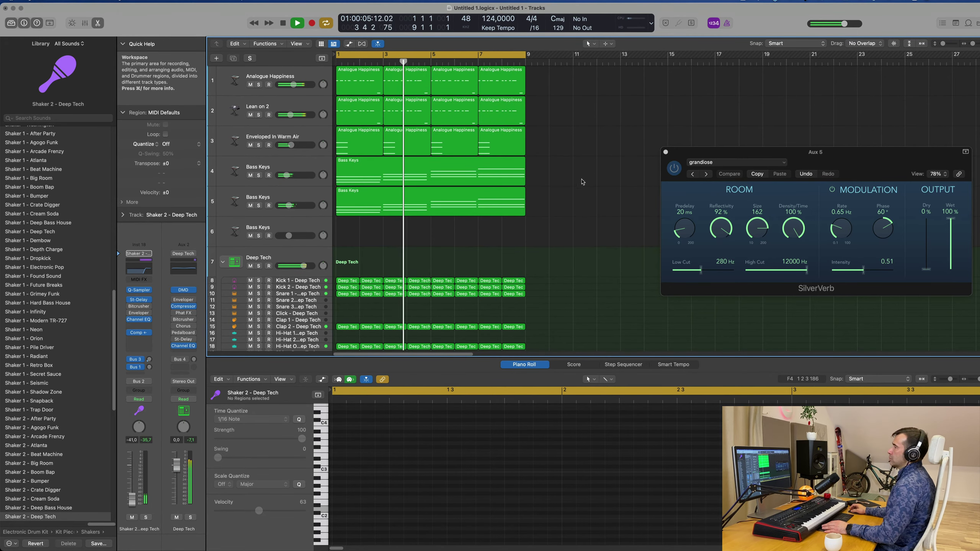
click(293, 222)
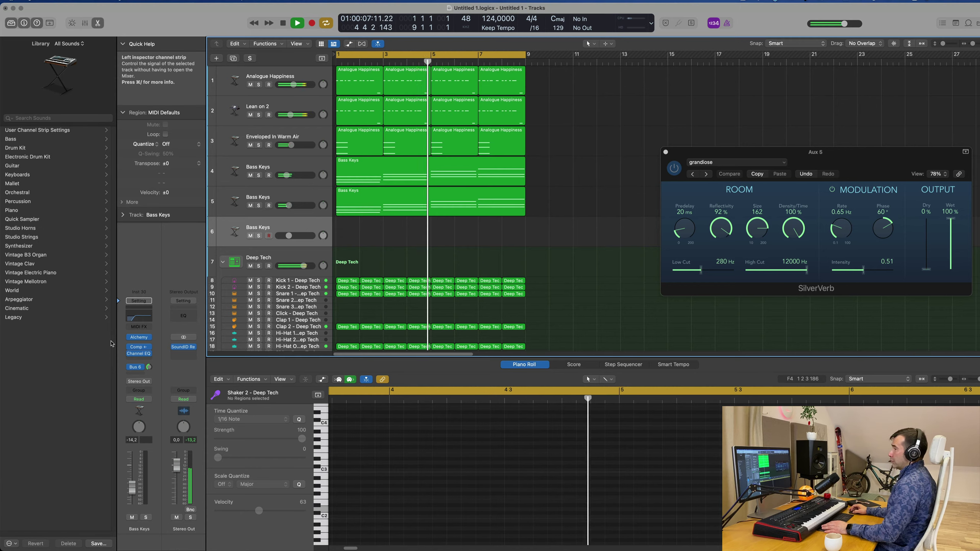
click(138, 338)
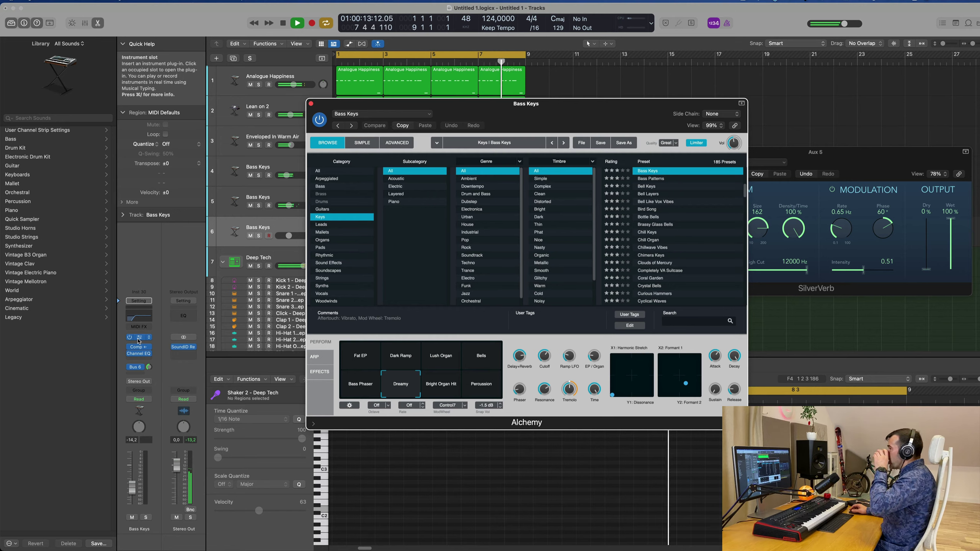
scroll(696, 219, down, 20)
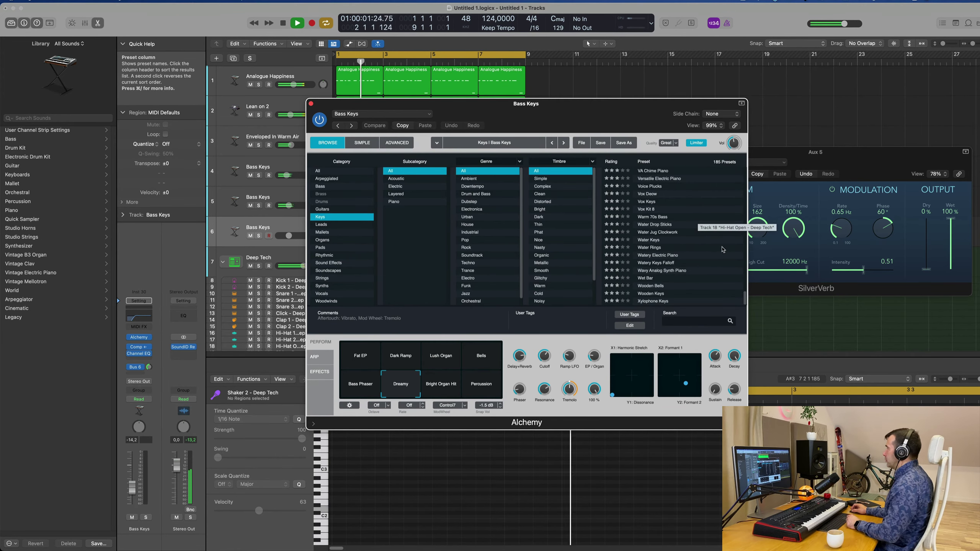
click(648, 240)
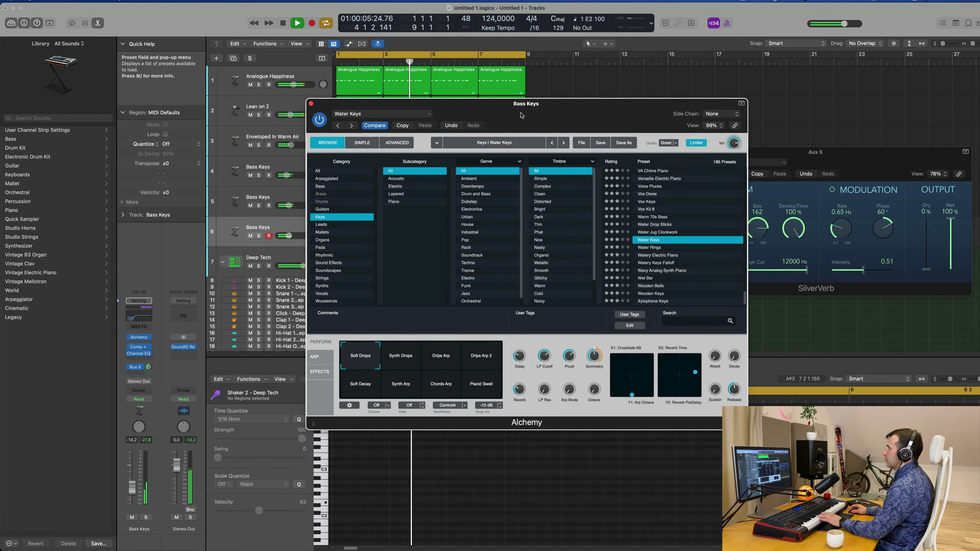
Try the Drips Arp 2 and Drips Arp variations of Water Keys, and set the track's volume to -6.4 dB.
drag(520, 115, 638, 124)
drag(132, 489, 141, 456)
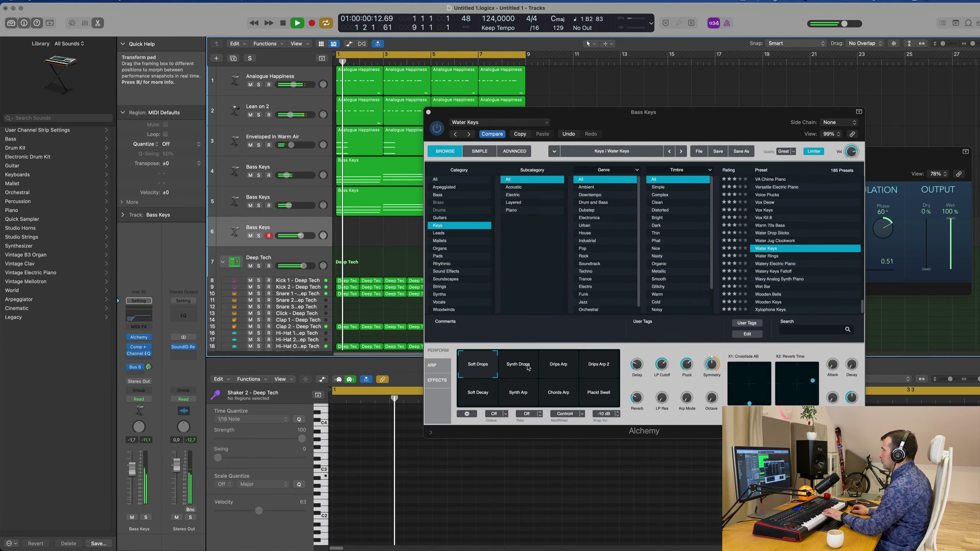
click(579, 373)
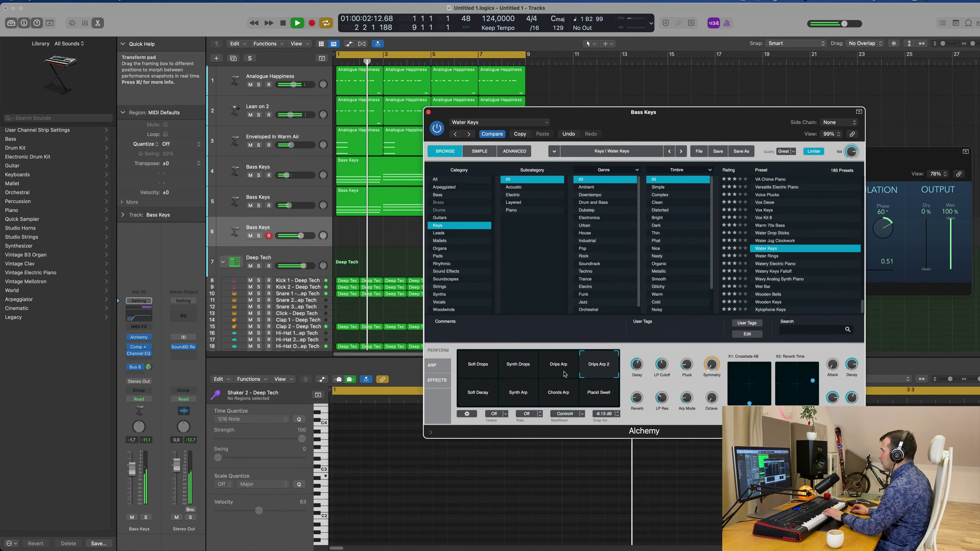
click(561, 370)
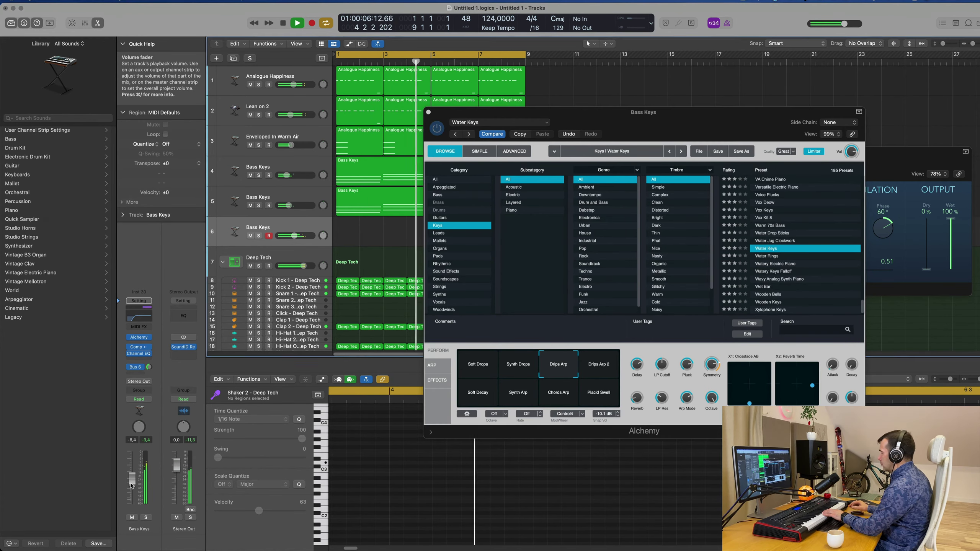
click(131, 485)
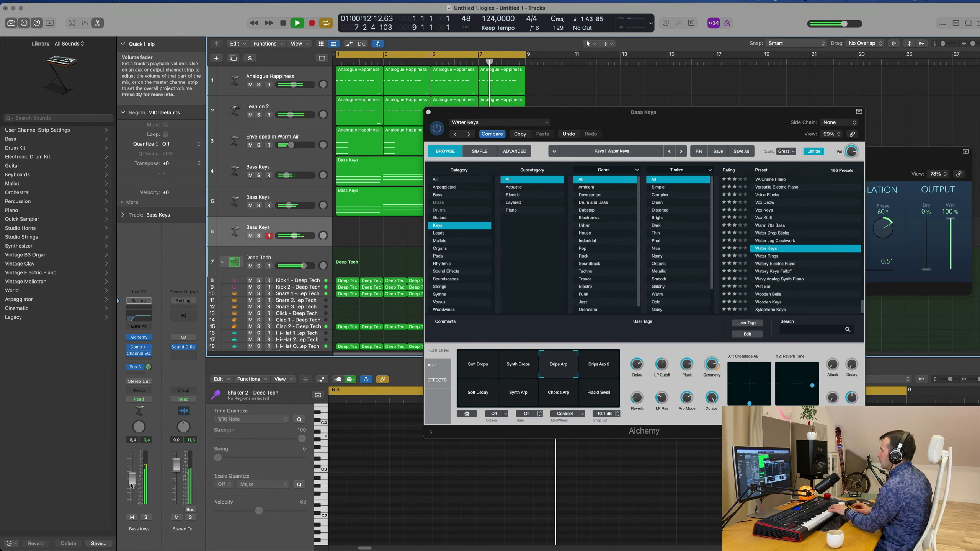
Lower track 6's Bus 6 reverb send and try the Drips Arp 2 and Soft Decay variations.
click(149, 367)
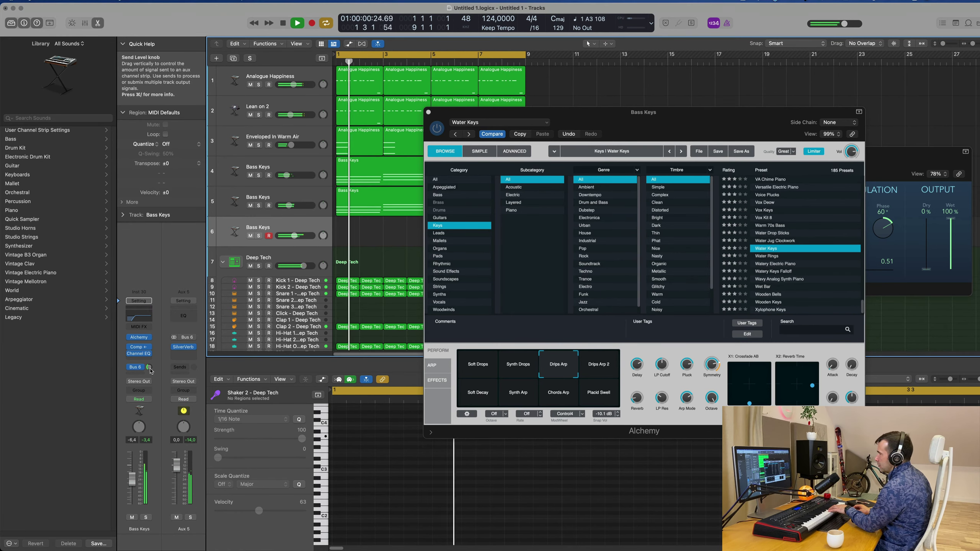
drag(149, 367, 151, 376)
click(598, 369)
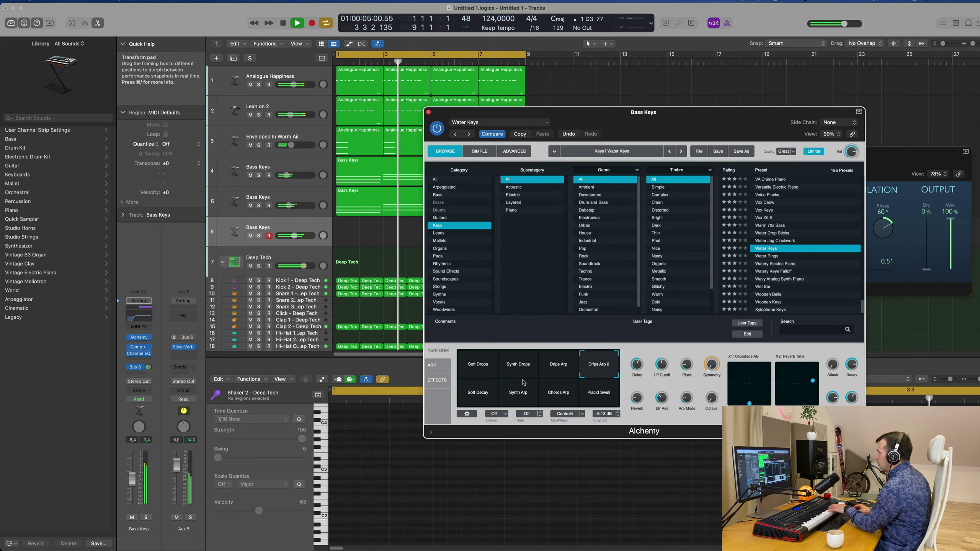
click(482, 395)
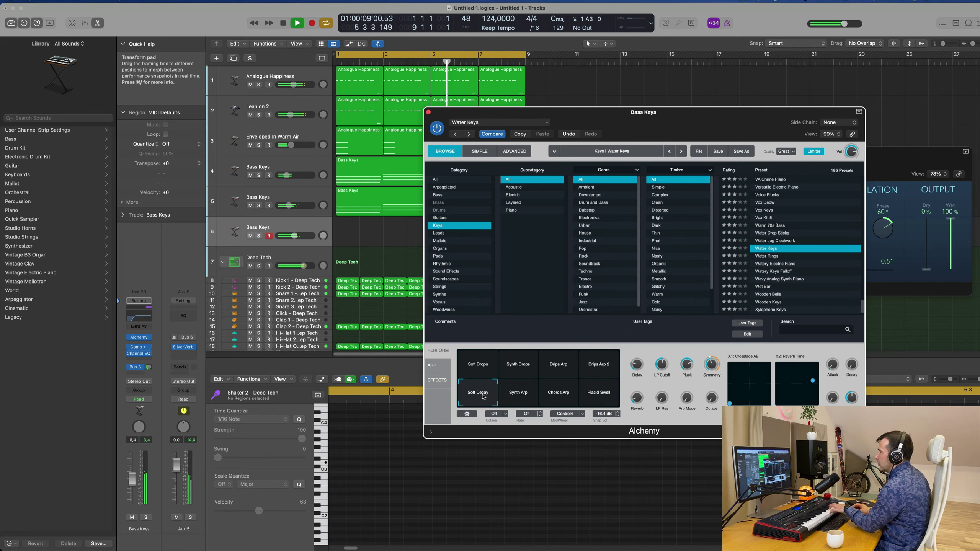
Set track 6's volume to -2.5 dB and its Bus 6 send to -10.0 dB, trying Synth Arp before choosing the Chords Arp variation.
drag(132, 474, 133, 469)
drag(149, 367, 151, 359)
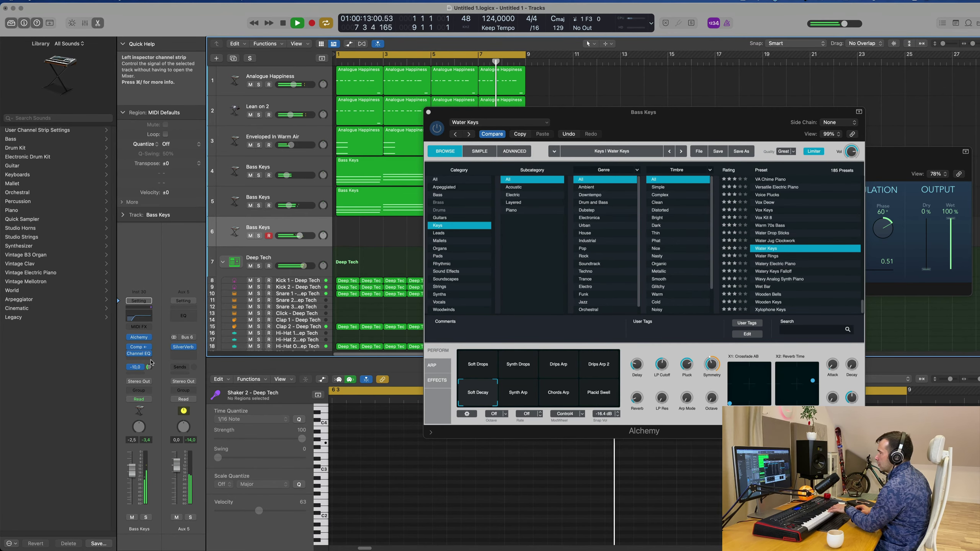
click(537, 400)
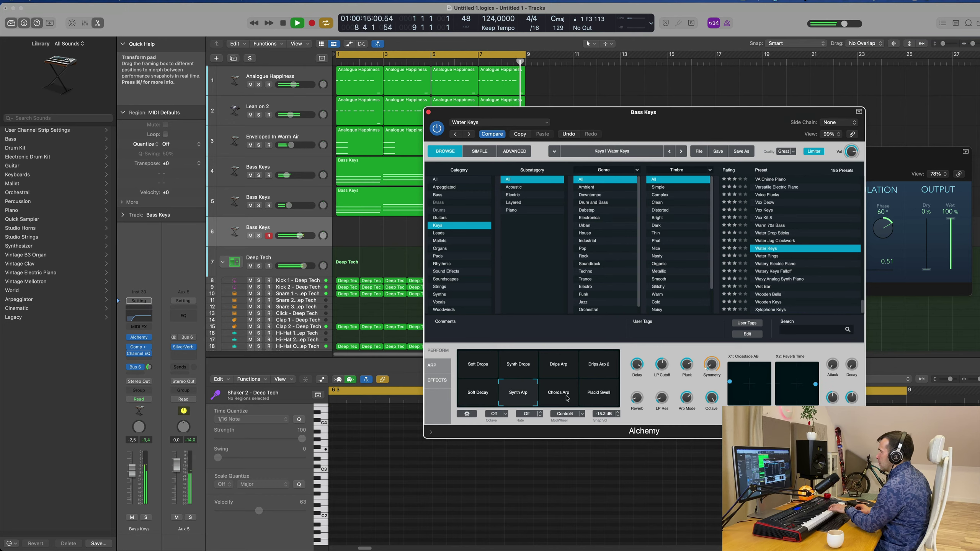
click(566, 398)
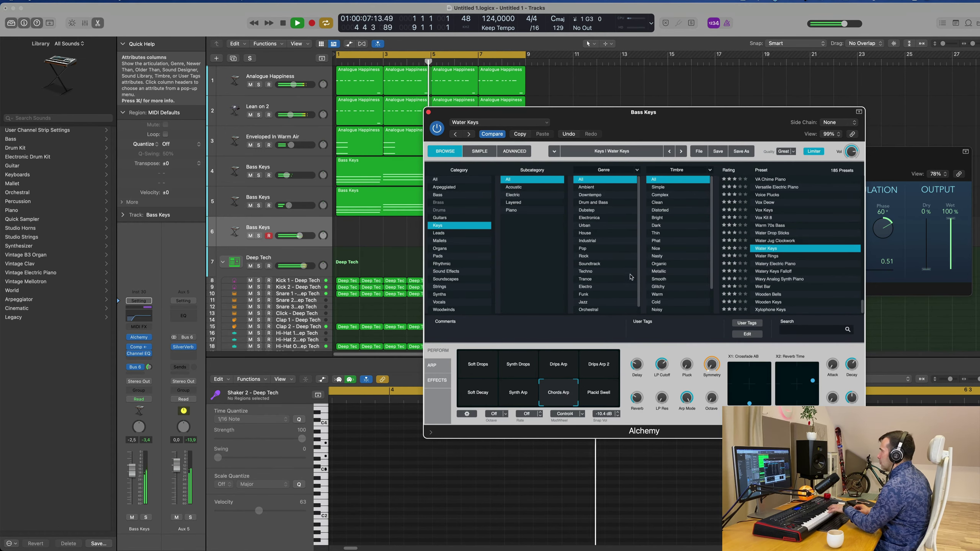
Copy the Bass Keys chord region from track 5 to track 6 and play it back.
drag(579, 111, 702, 96)
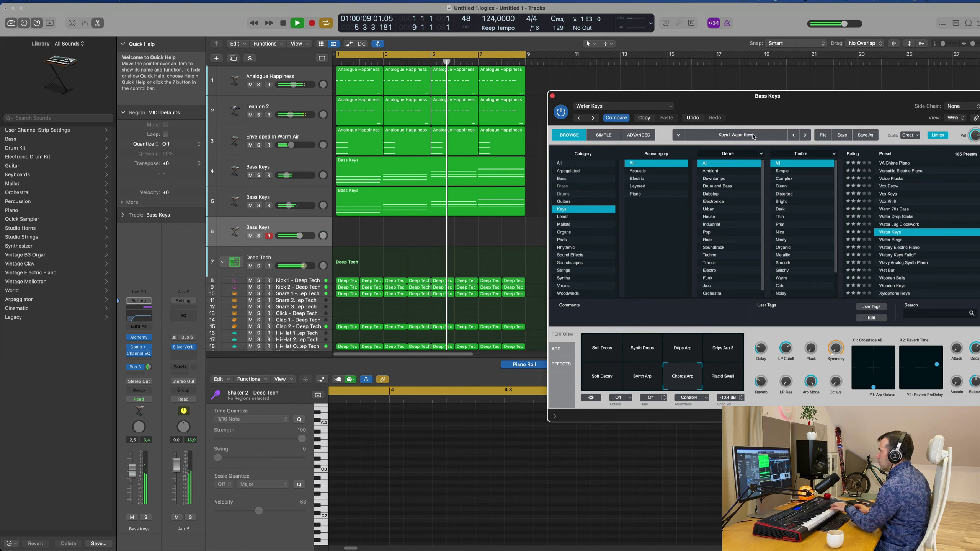
click(405, 200)
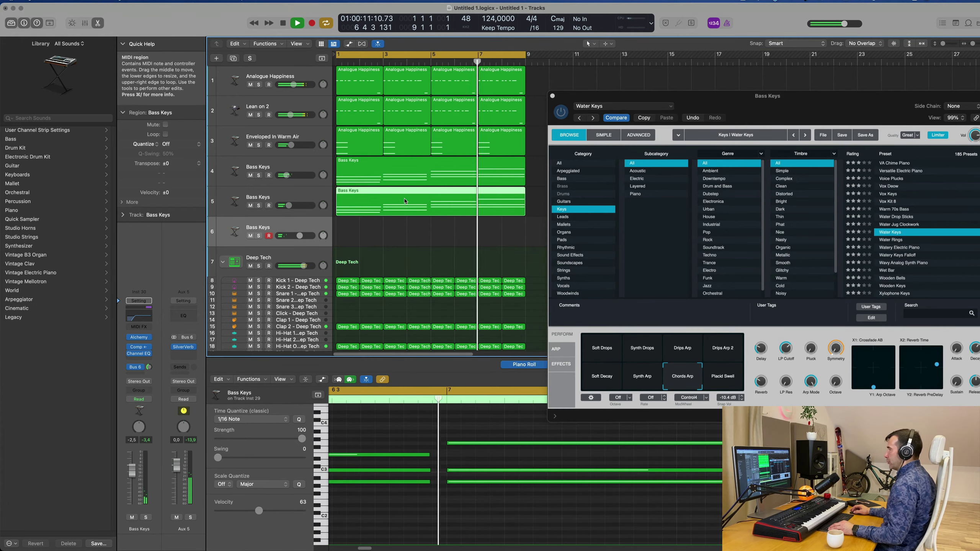
drag(404, 200, 405, 232)
key(space)
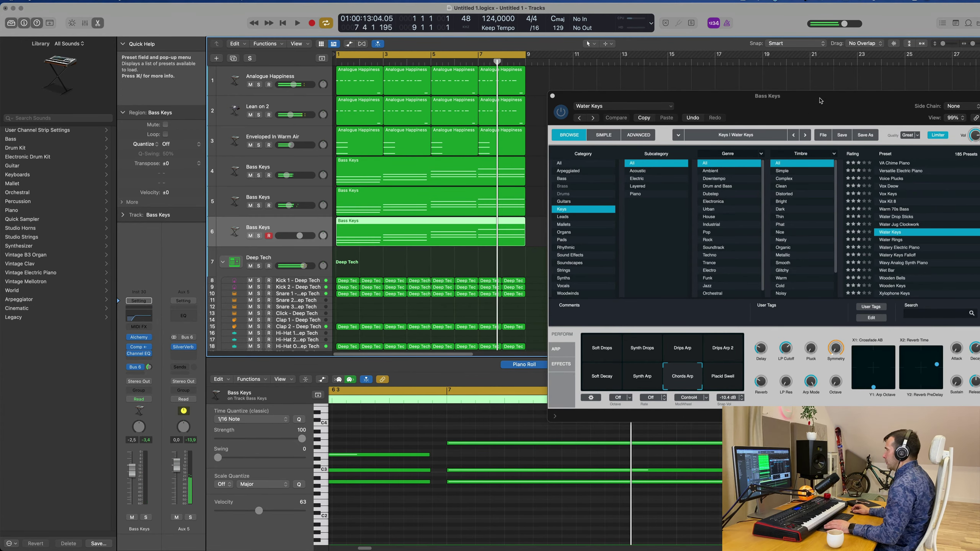
drag(822, 101, 755, 86)
key(space)
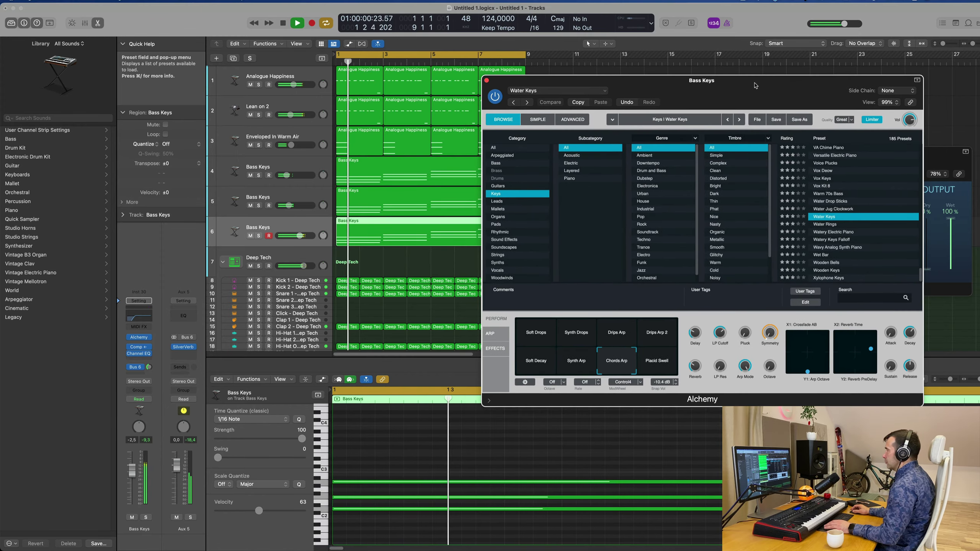
Set track 6's volume to -5.9 dB and try the Drips Arp variation of Water Keys.
drag(139, 472, 131, 479)
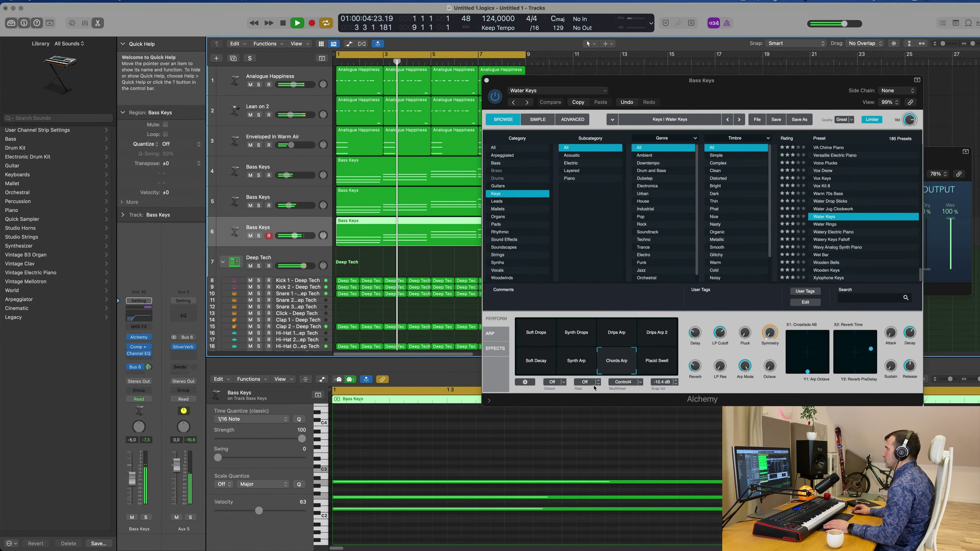
click(621, 332)
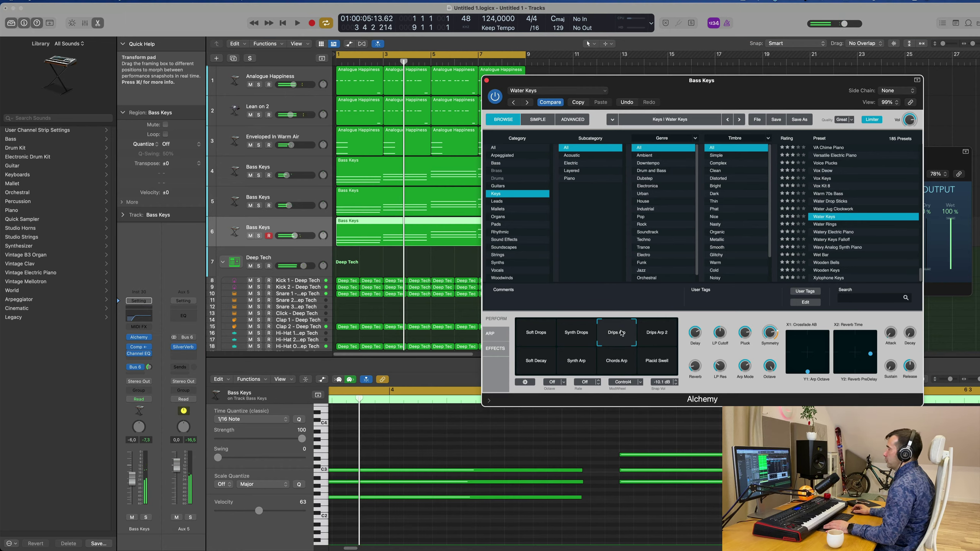
key(space)
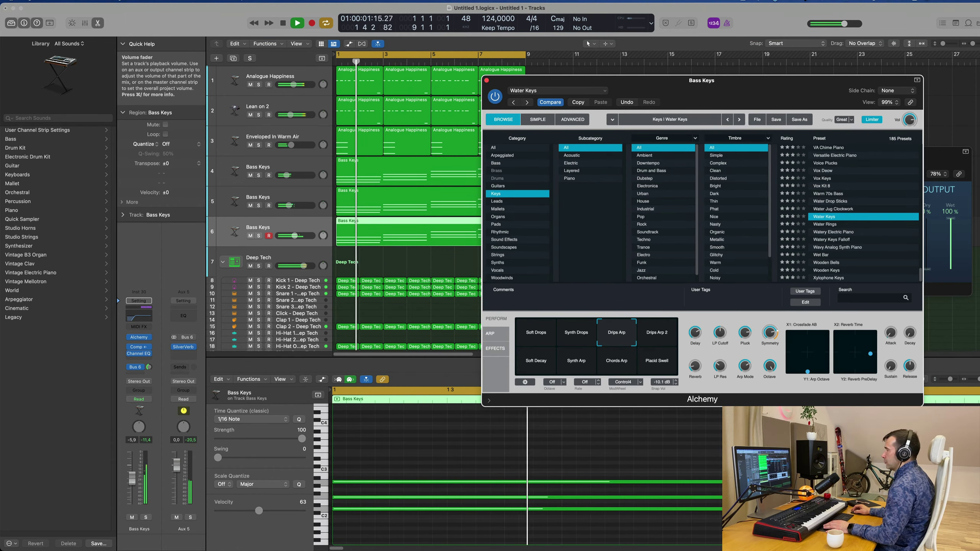
Transpose all notes in track 6's Bass Keys region up one octave.
click(450, 405)
click(452, 456)
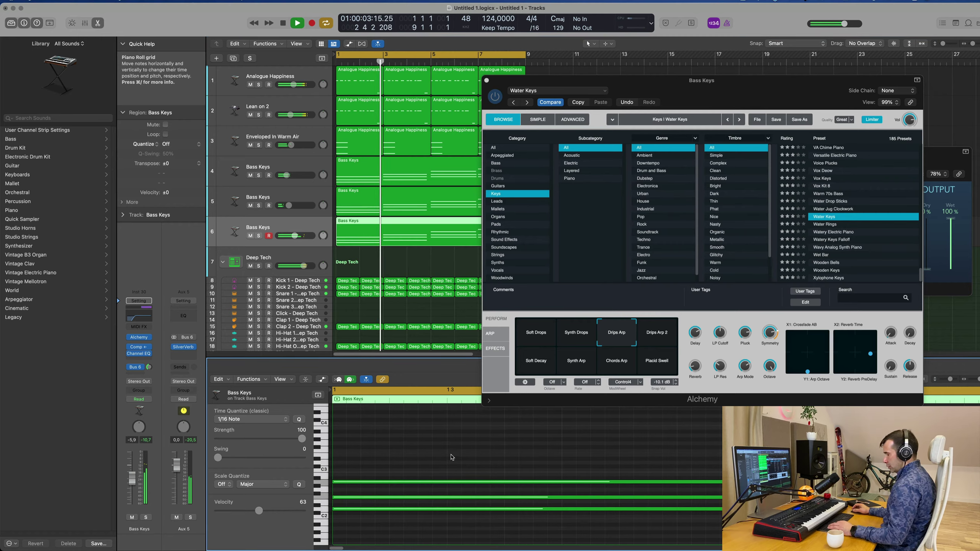
key(super+a)
key(alt+shift+Up)
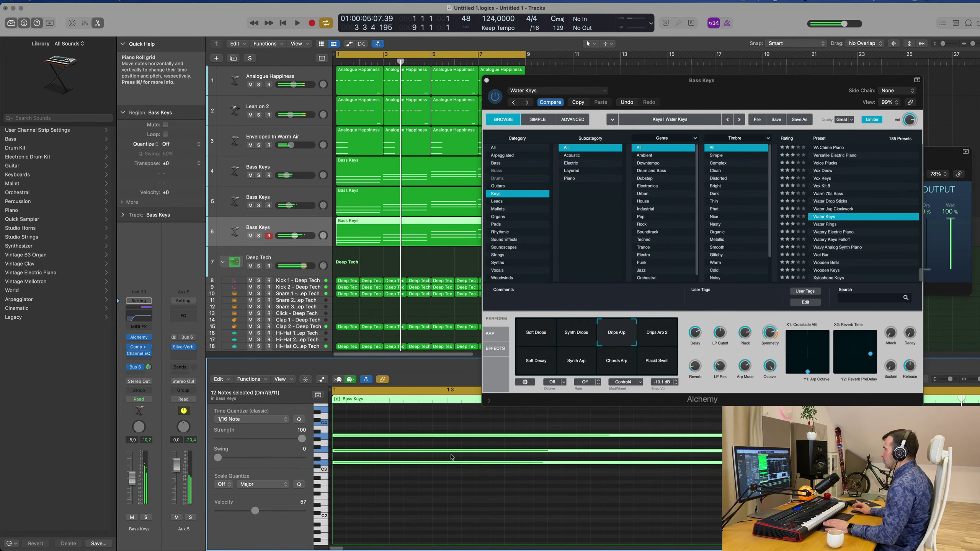
Choose the Drips Arp 2 variation for track 6 and lower the track's volume to -11.4 dB.
drag(748, 87, 680, 96)
click(592, 347)
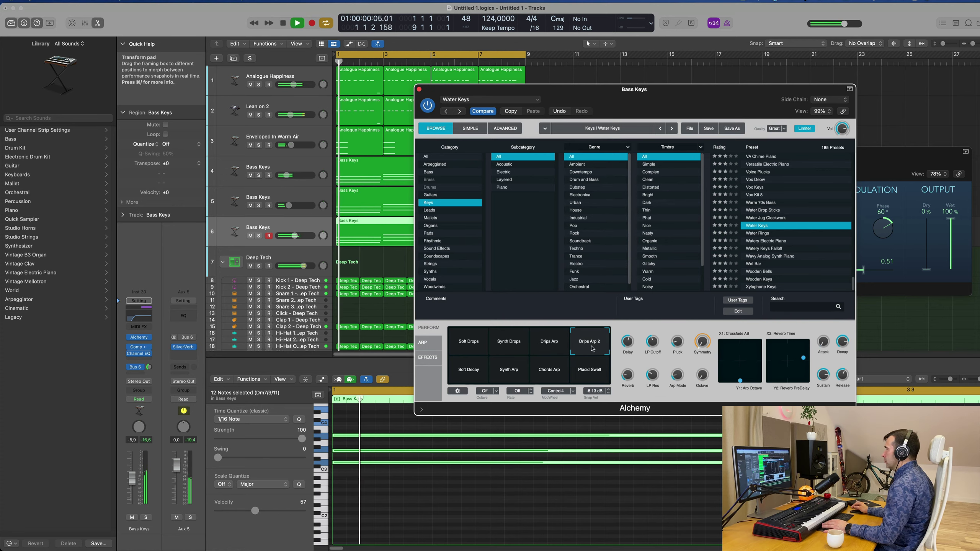
drag(664, 96, 599, 196)
click(354, 191)
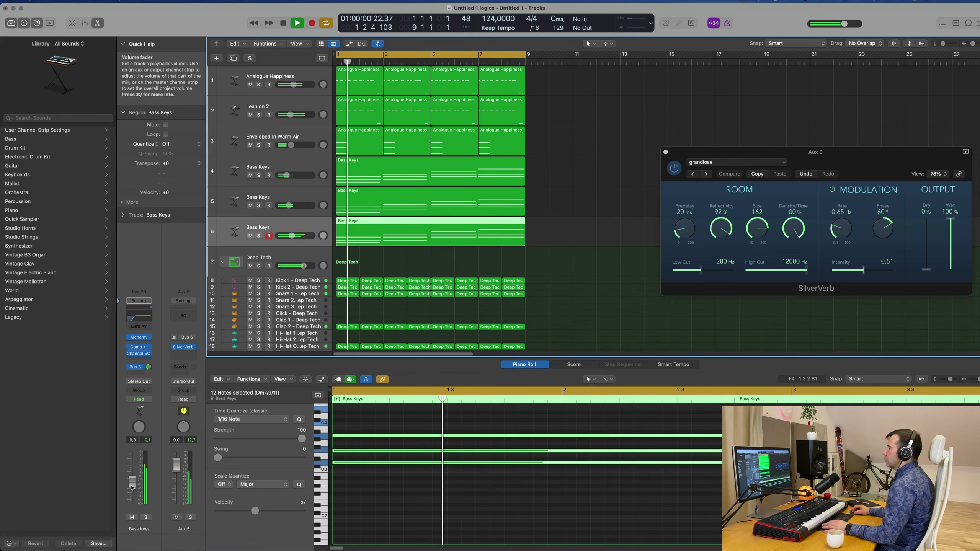
drag(132, 479, 130, 488)
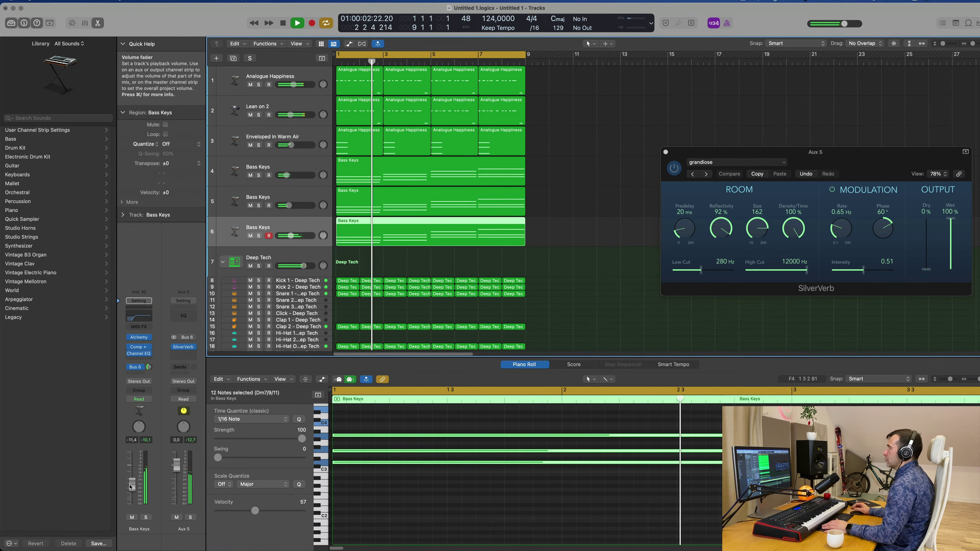
scroll(490, 517, down, 5)
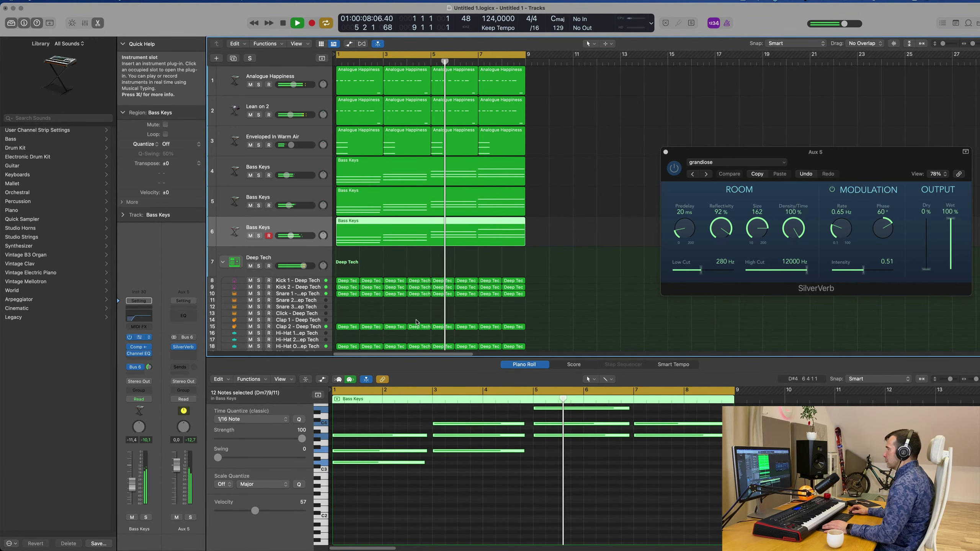
Reopen Alchemy on track 6 and try the Soft Decay, Synth Arp, Chords Arp and Placid Swell variations against the loop.
click(137, 338)
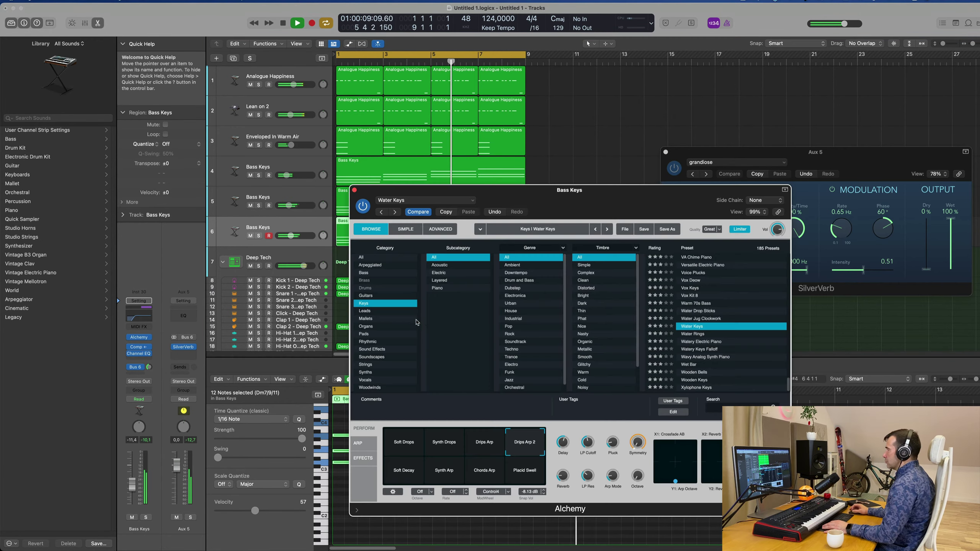
click(405, 471)
key(space)
click(443, 472)
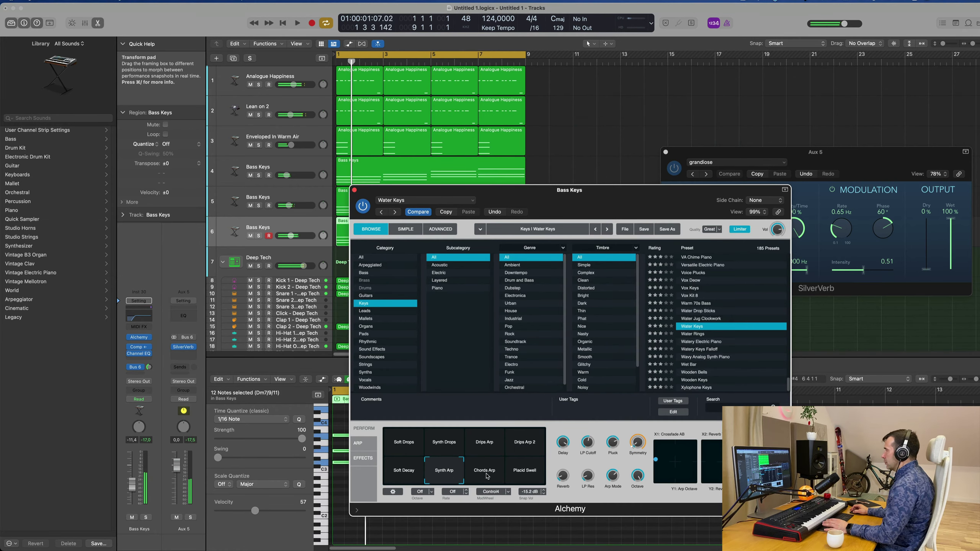
click(487, 476)
click(527, 475)
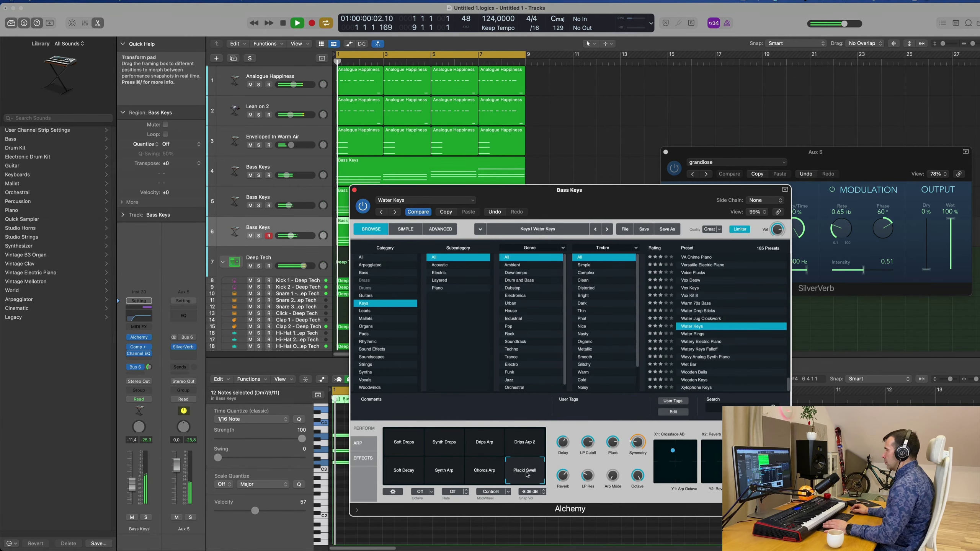
click(490, 471)
key(space)
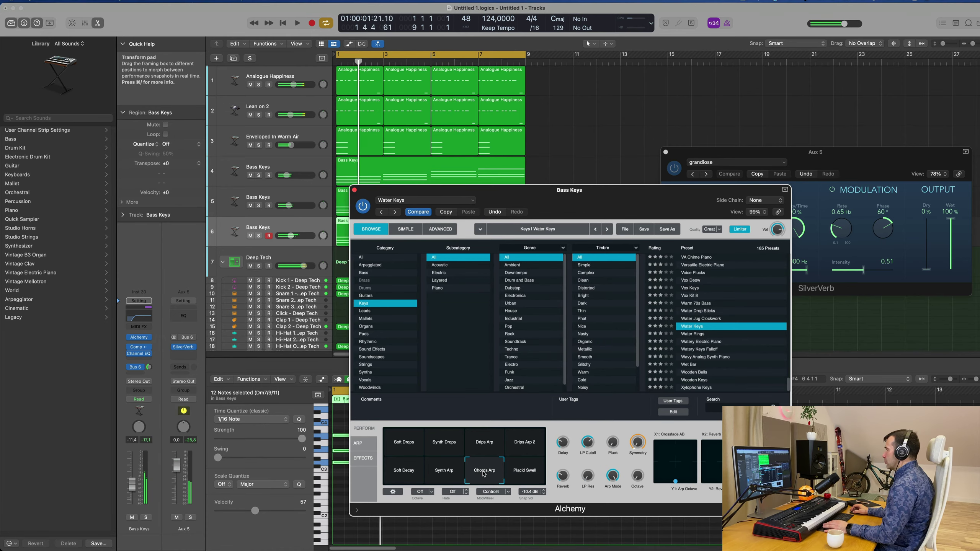
key(space)
drag(598, 190, 748, 138)
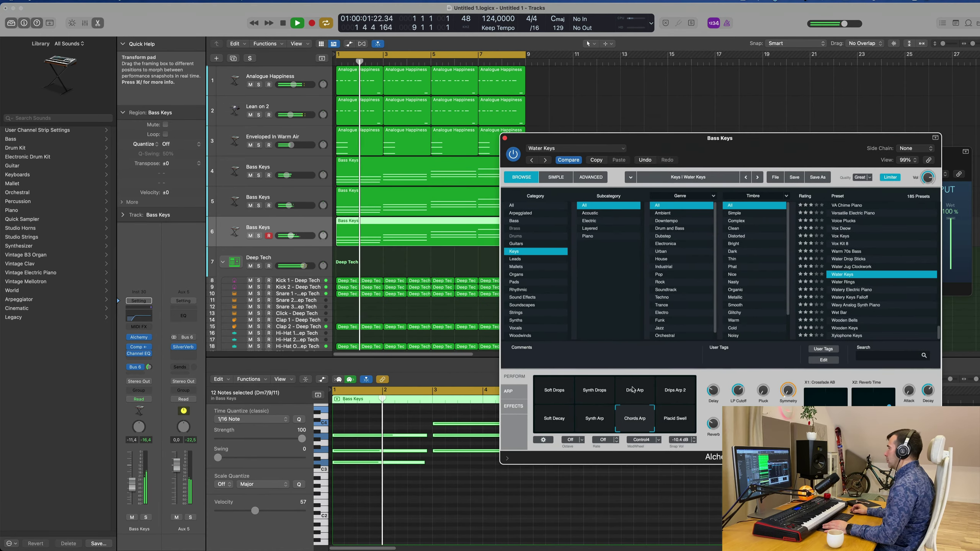
Try the Soft Drops and Synth Drops variations of Water Keys, then return to Drips Arp 2.
click(553, 390)
key(space)
key(space)
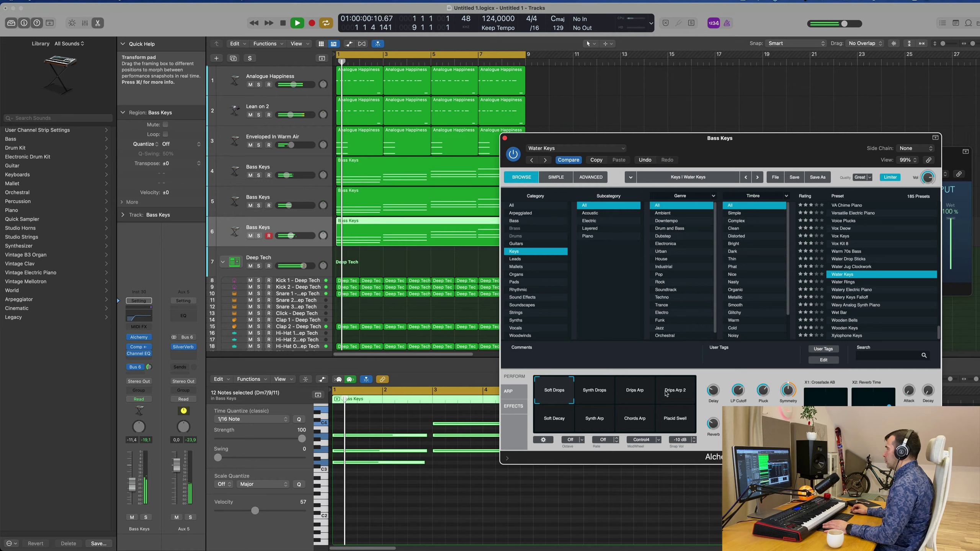
click(601, 393)
key(space)
click(670, 394)
key(space)
key(space)
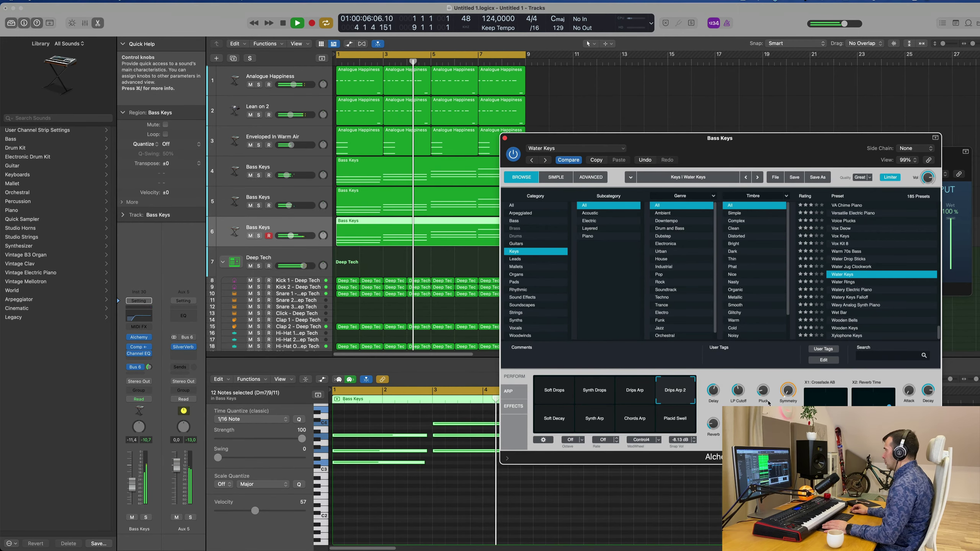
Replay the loop from the beginning several times to judge Drips Arp 2 within the full arrangement.
key(space)
key(space)
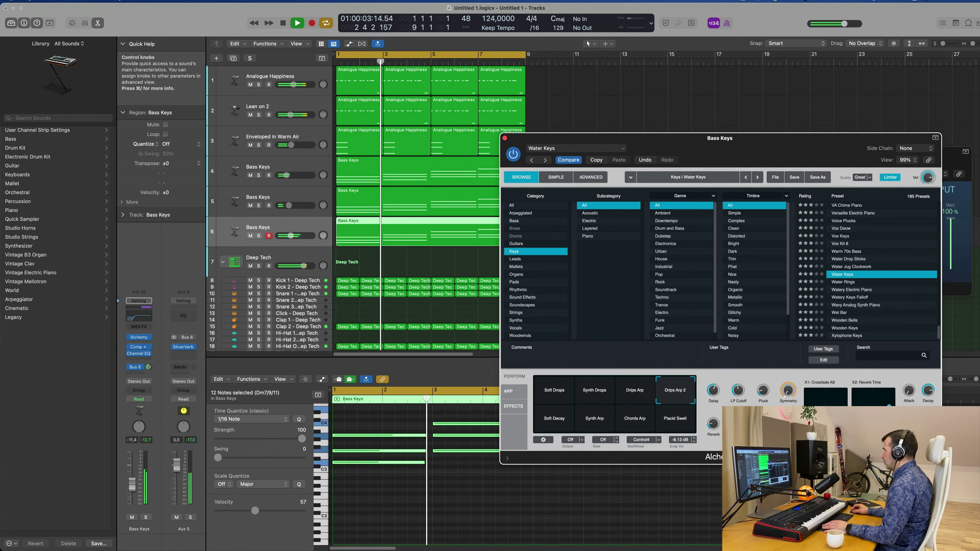
key(Return)
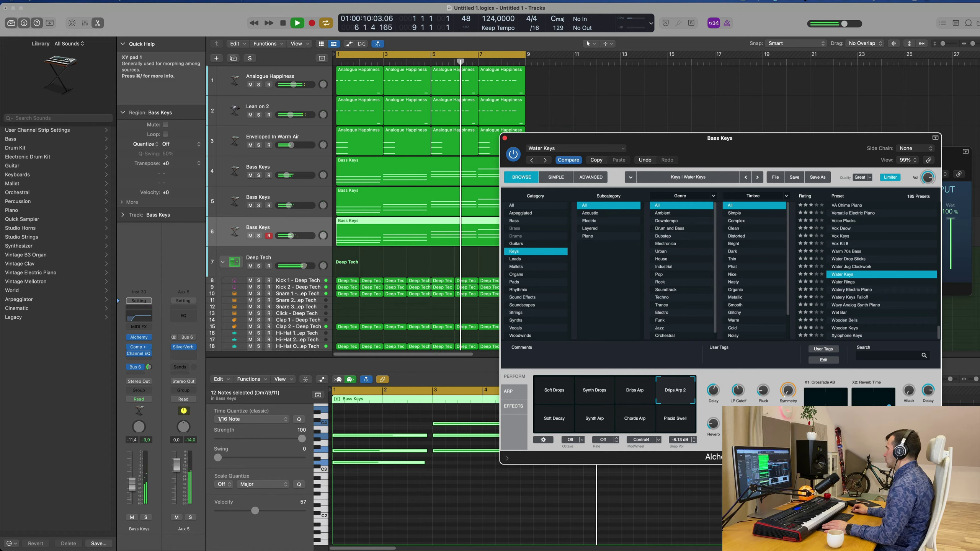
key(Return)
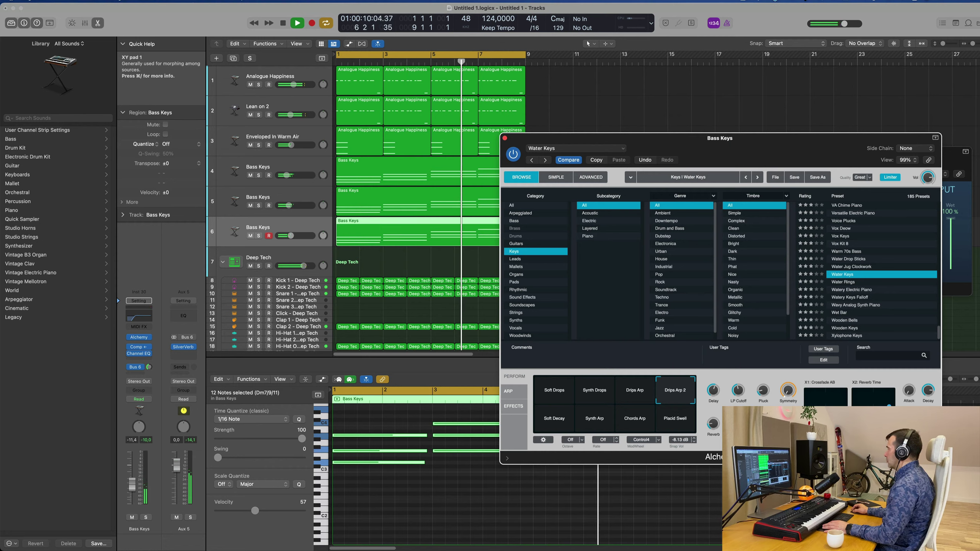
key(space)
key(space)
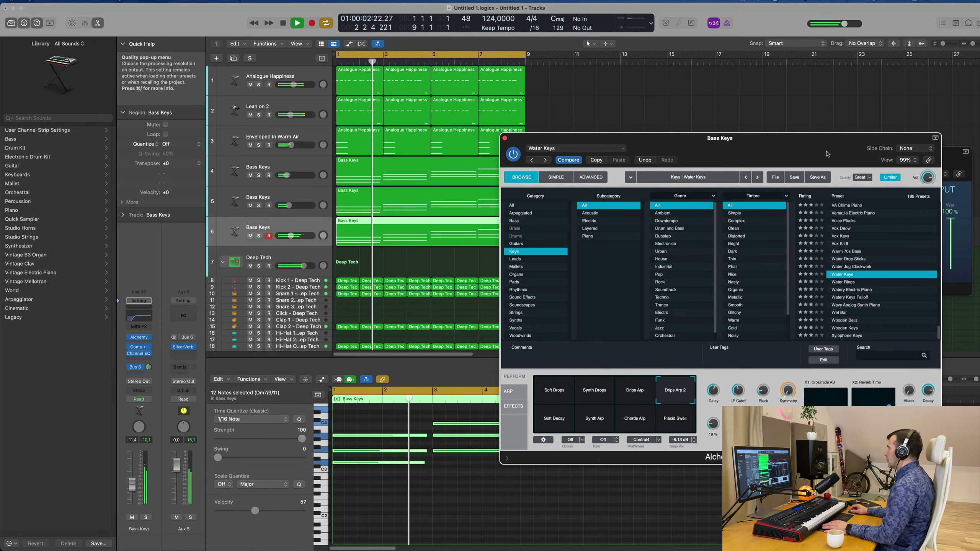
Stop playback and delete the copied Bass Keys region from track 6.
drag(824, 152, 815, 81)
key(space)
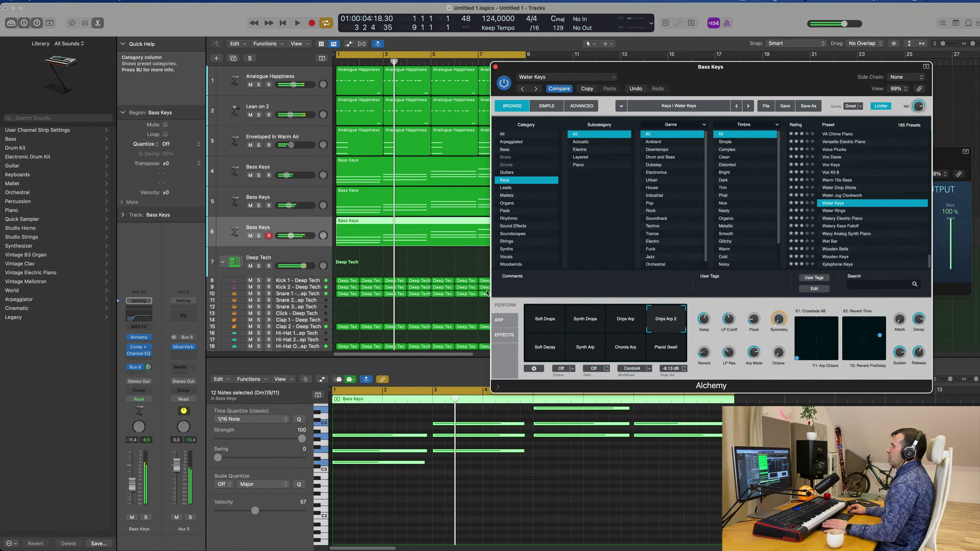
click(426, 237)
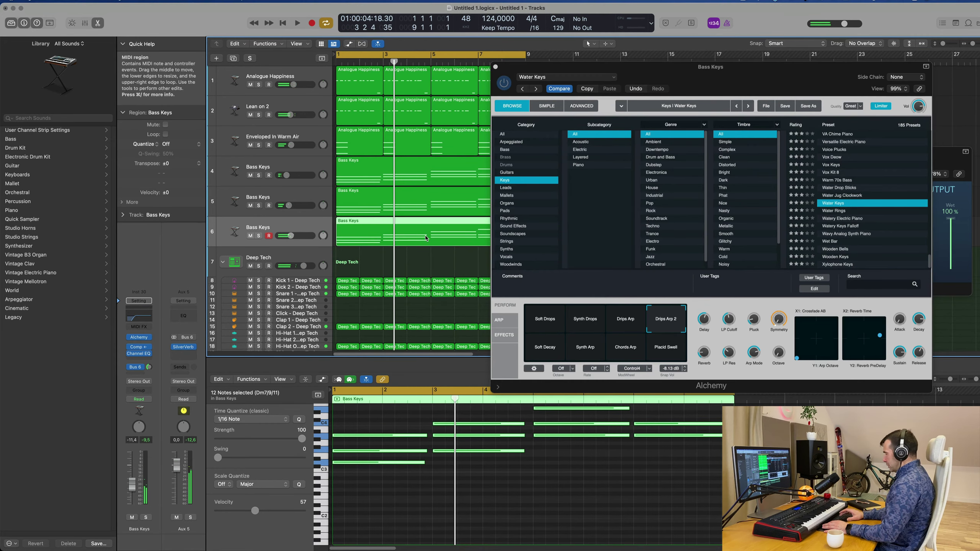
key(Delete)
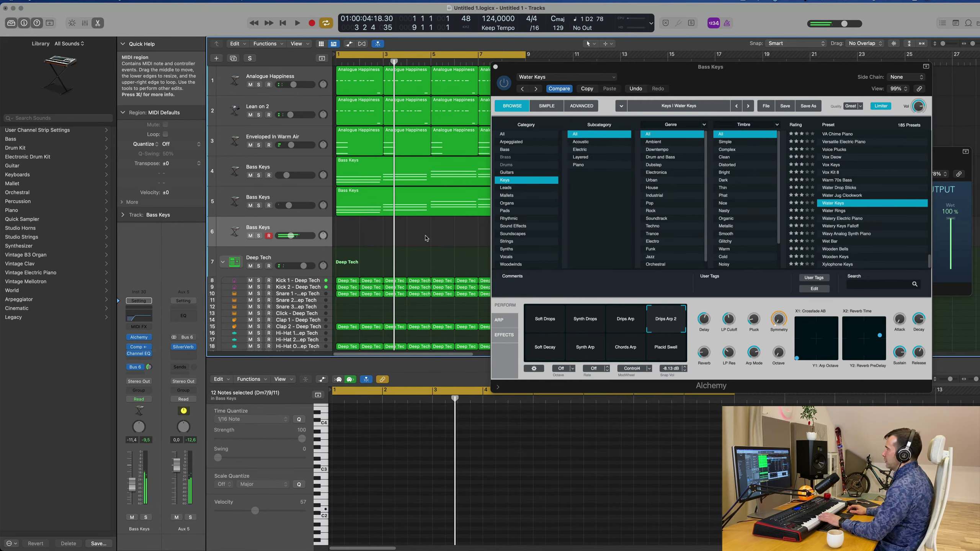
Audition the Soft Drops variation over the playing loop and set track 6's volume to -3.3 dB.
key(space)
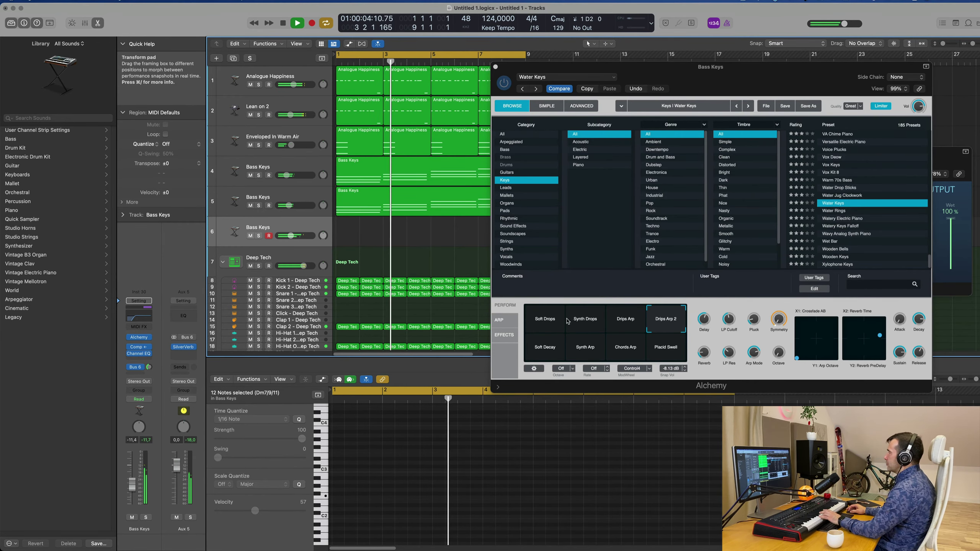
click(549, 325)
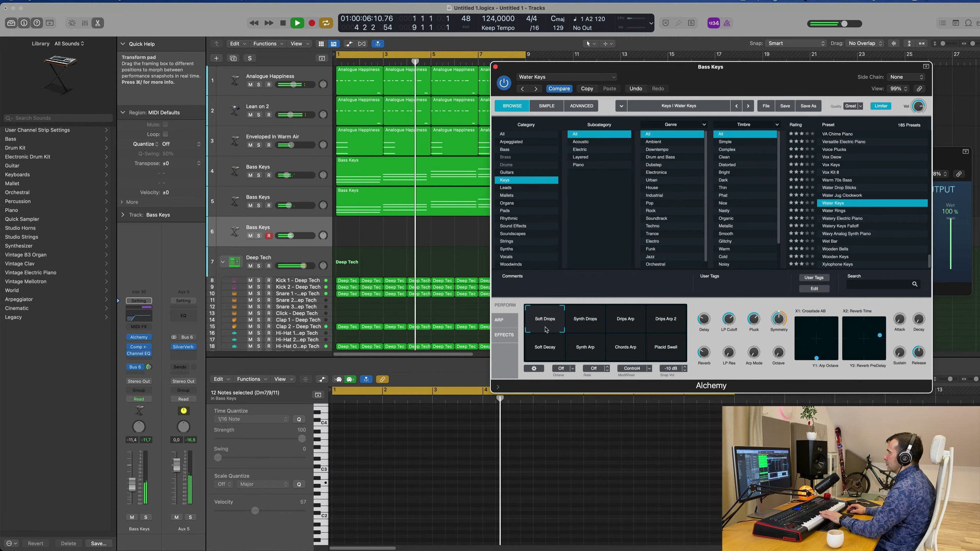
drag(130, 485, 135, 463)
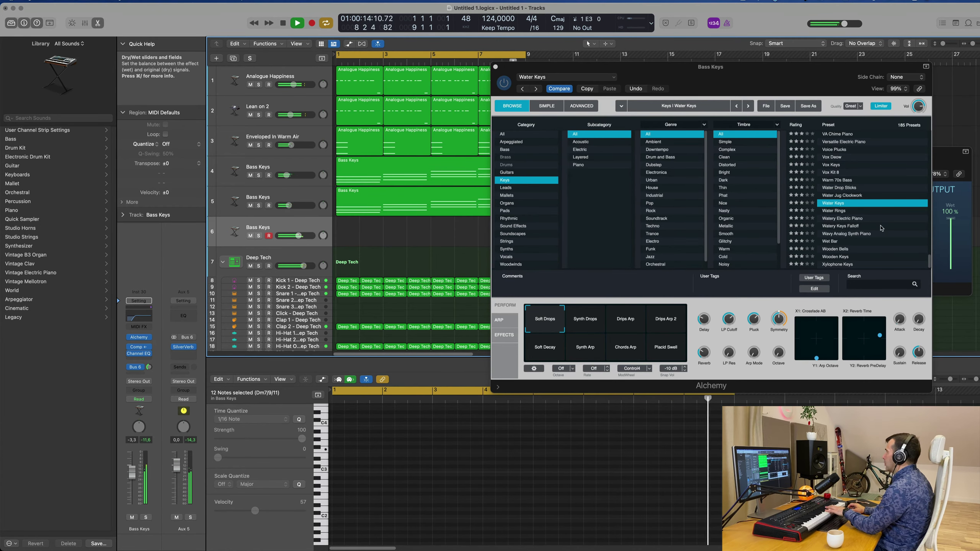
Load the Ukulele Echoes preset on track 6 and try its Dark and Hall Pluck variations before choosing Clean Ring.
scroll(880, 228, up, 2)
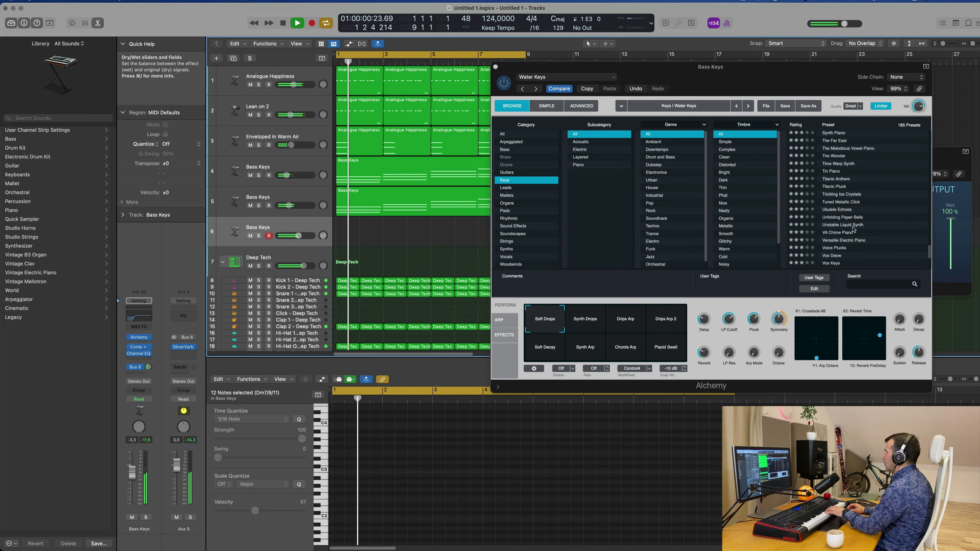
scroll(841, 212, up, 5)
click(840, 210)
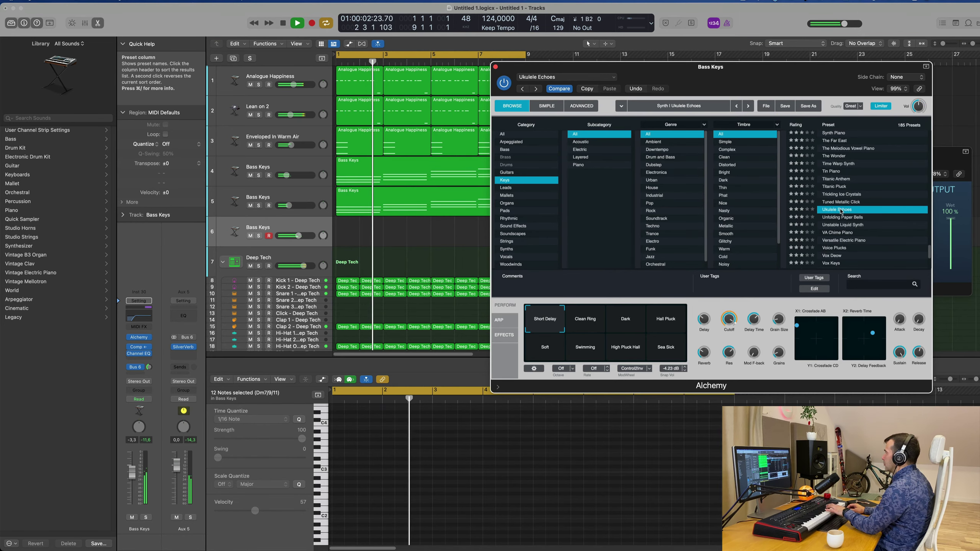
click(621, 320)
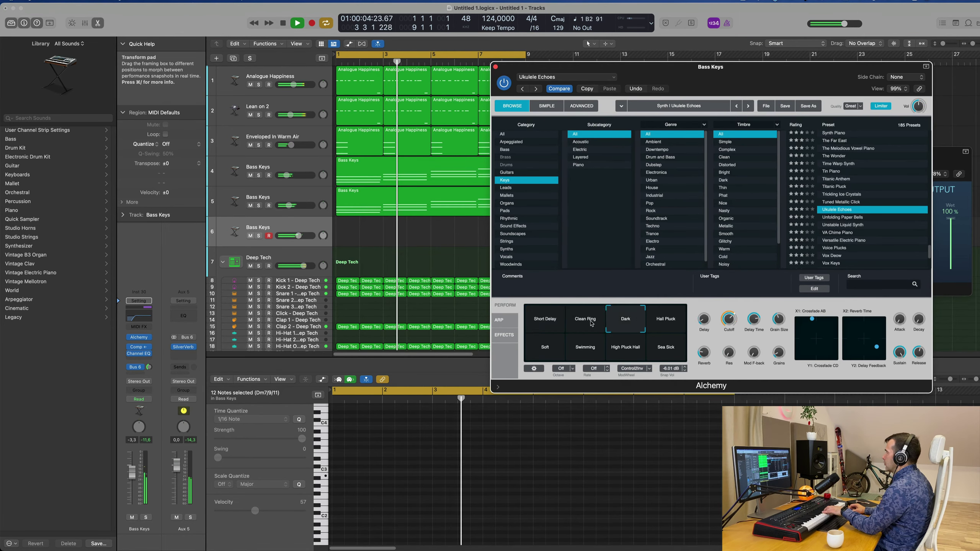
click(592, 323)
click(677, 324)
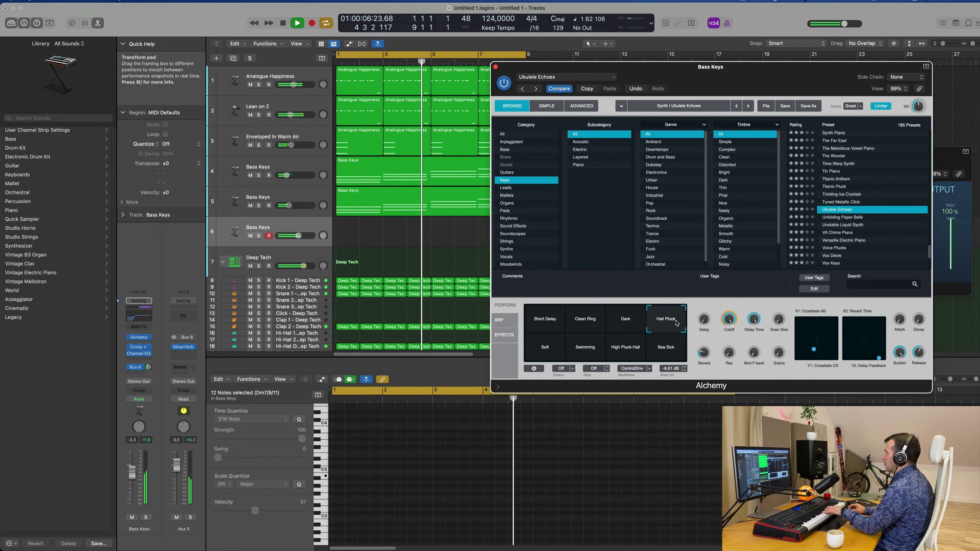
click(579, 324)
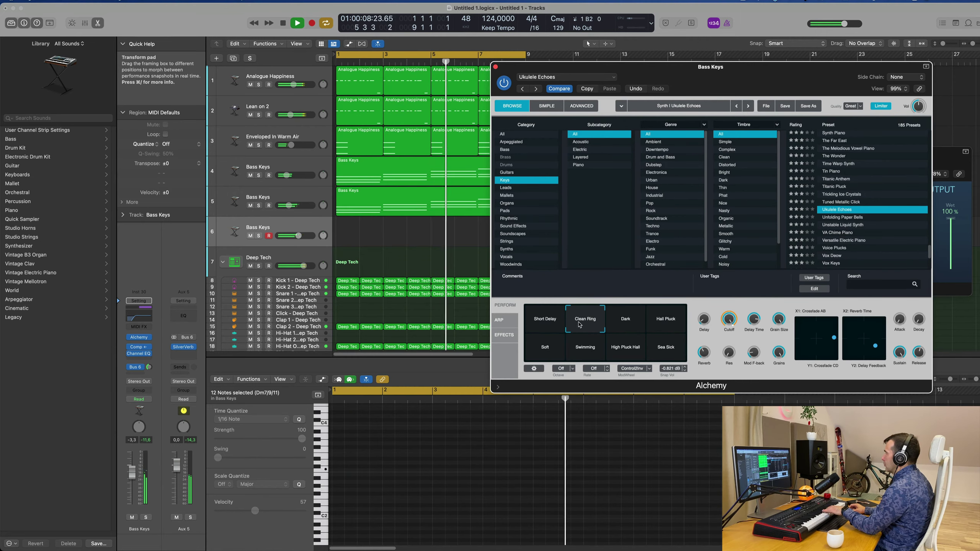
Load the Titanic Pluck preset on track 6 in place of Ukulele Echoes and set the track's volume to -7.6 dB.
click(545, 347)
click(625, 347)
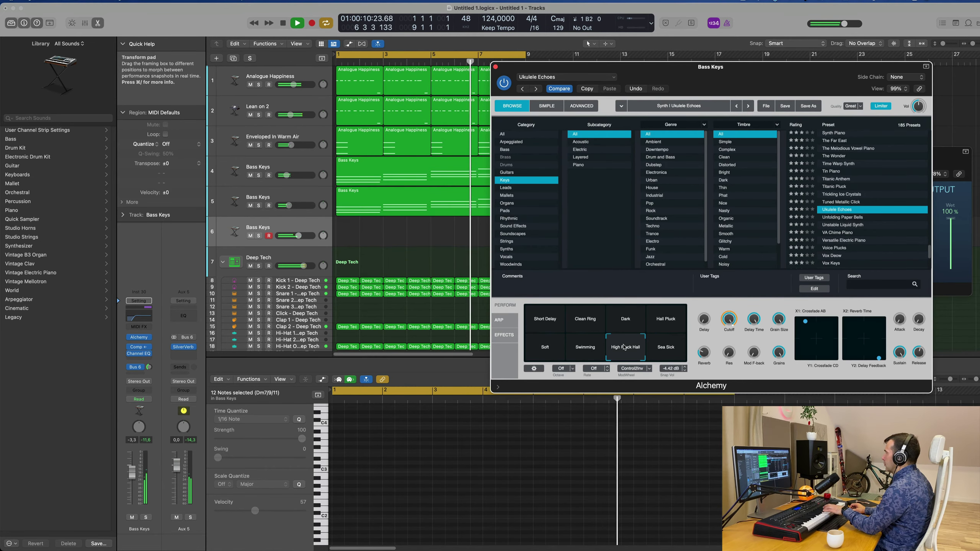
click(847, 187)
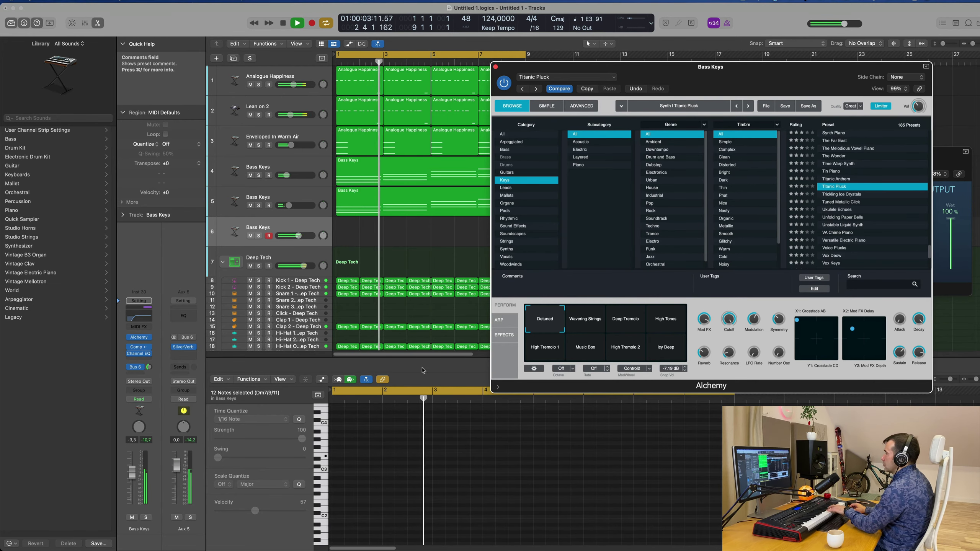
drag(132, 472, 132, 479)
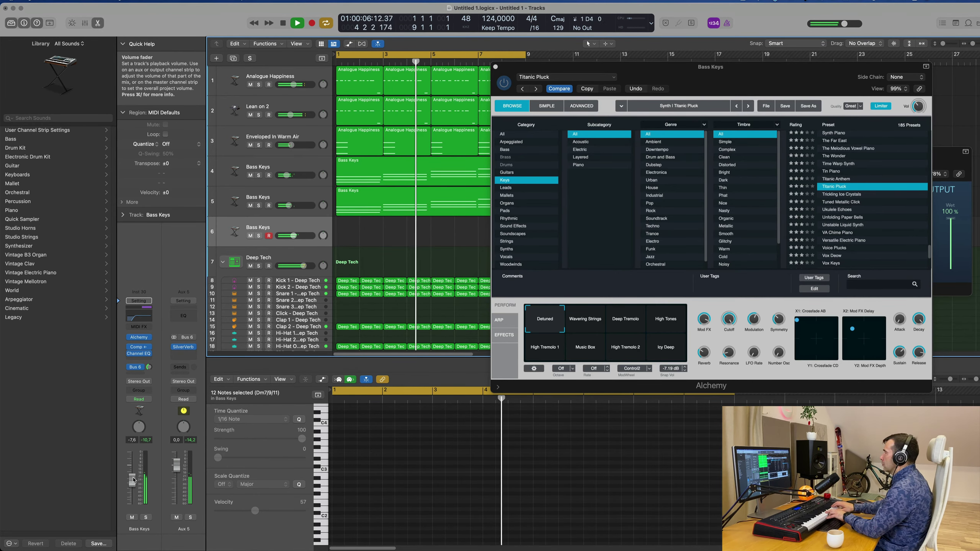
Record a melody on track 6 with the Titanic Pluck sound over the eight-bar loop and replay it from the beginning.
key(r)
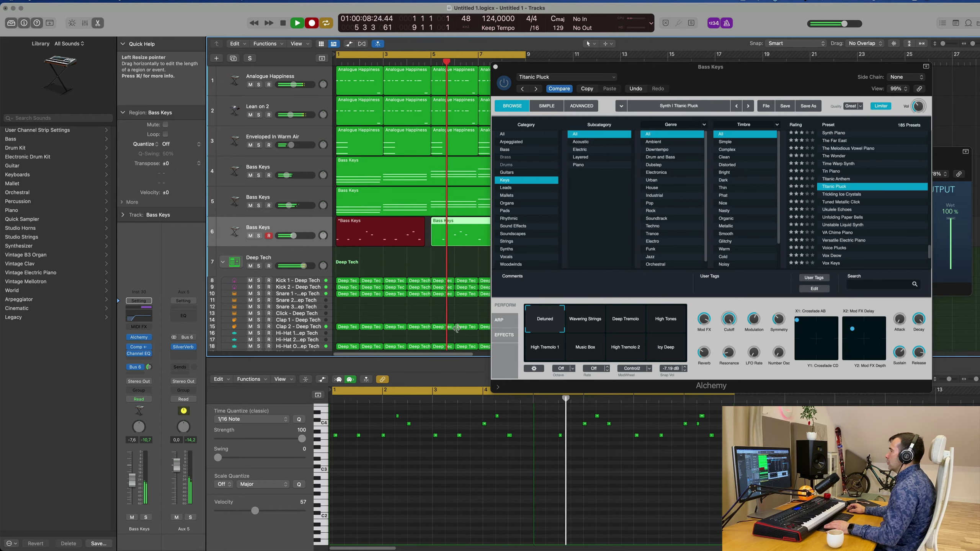
key(space)
key(space)
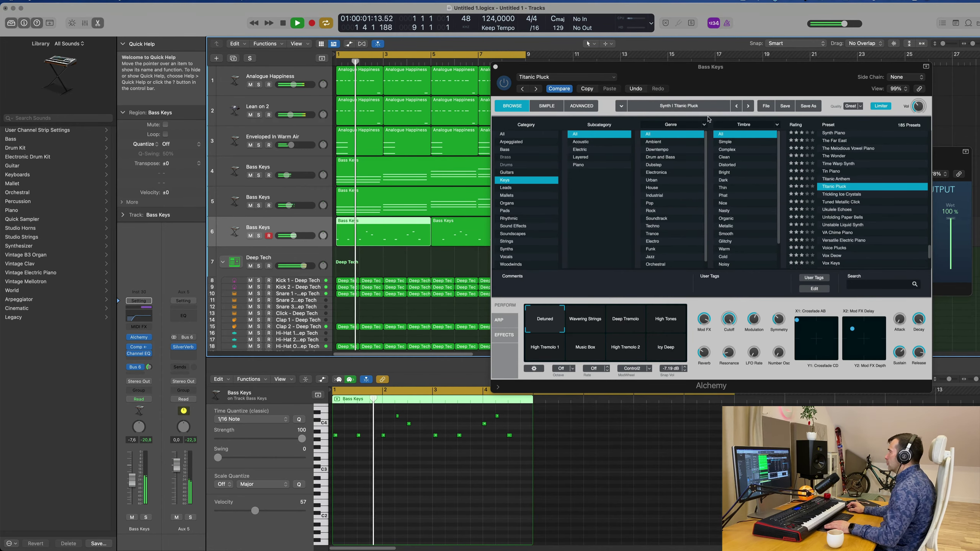
Stop playback and delete the second Bass Keys region, starting at bar 5 on track 6.
drag(729, 69, 807, 66)
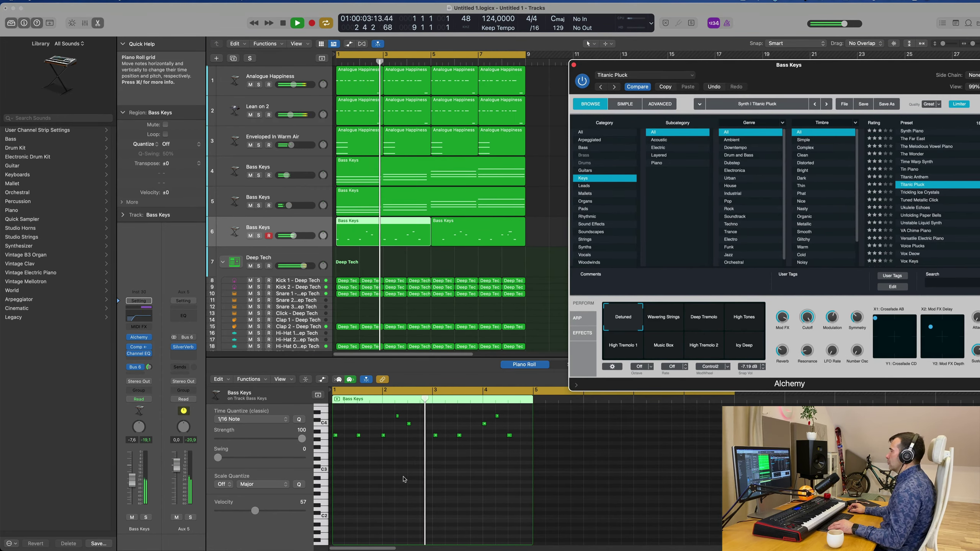
scroll(409, 479, up, 5)
scroll(422, 479, down, 4)
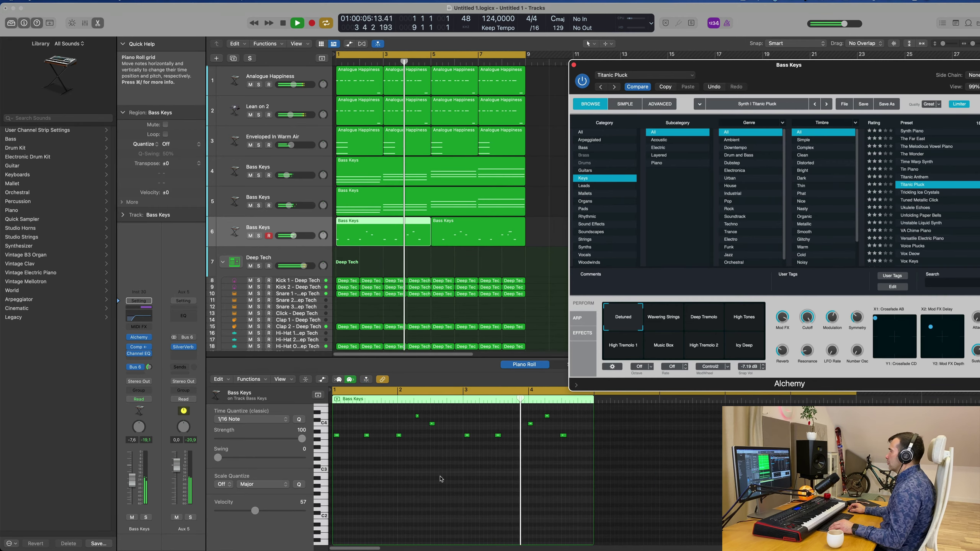
scroll(441, 479, up, 2)
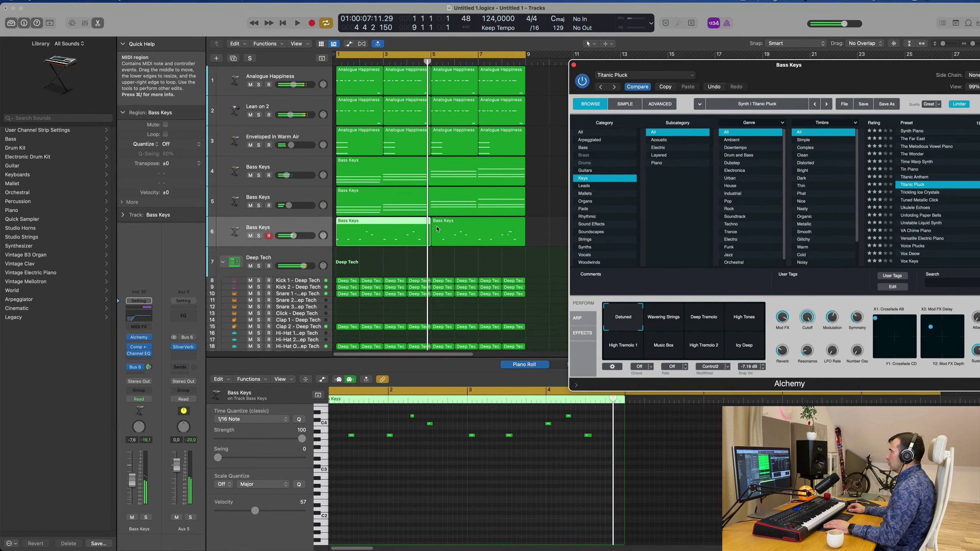
key(space)
click(487, 227)
key(Delete)
Quantize the remaining Bass Keys region's notes on track 6 to 1/16 note and move its first D4 note one sixteenth earlier.
click(399, 224)
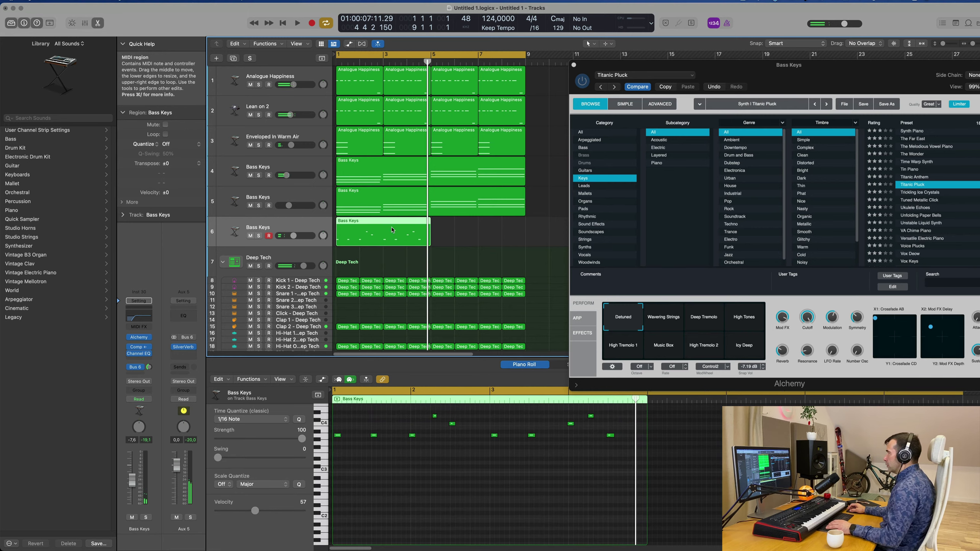
key(space)
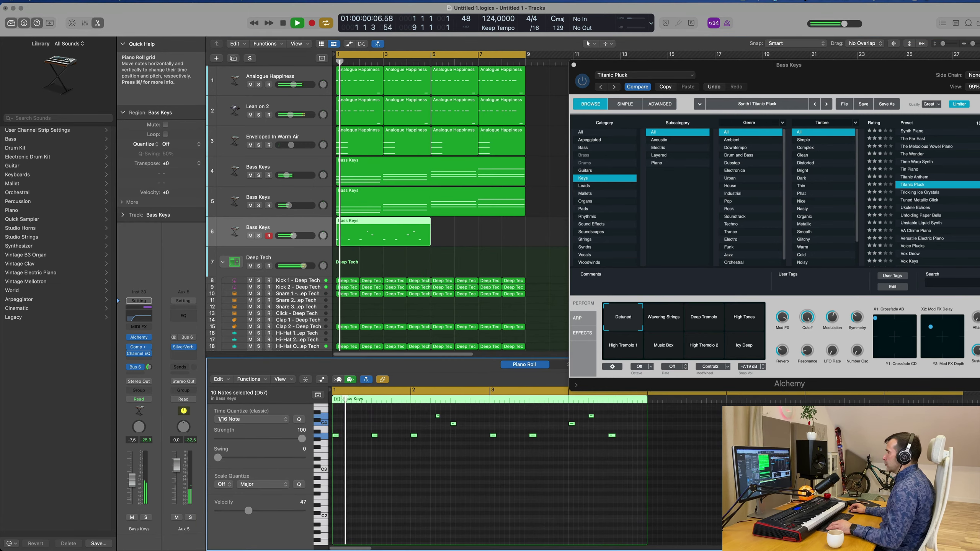
scroll(410, 465, down, 2)
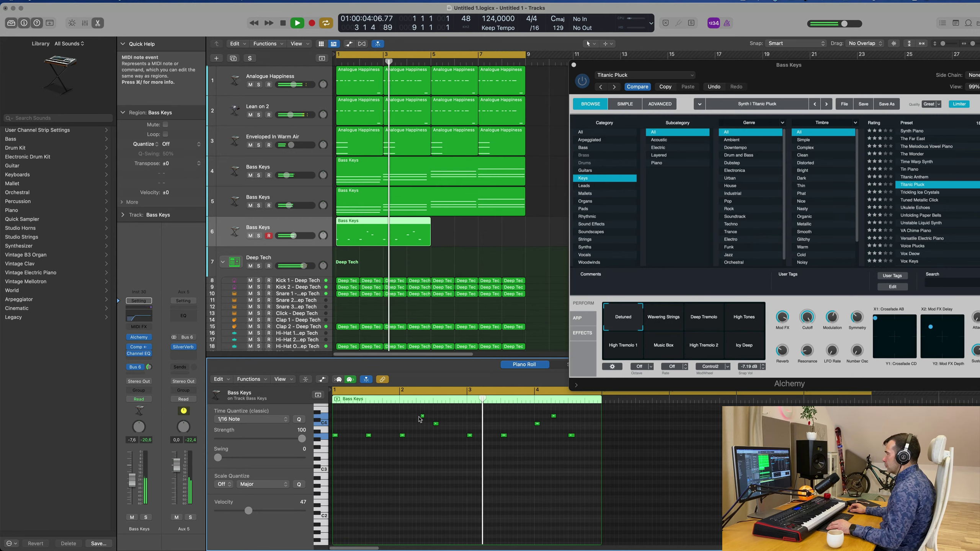
drag(422, 416, 418, 416)
key(space)
key(space)
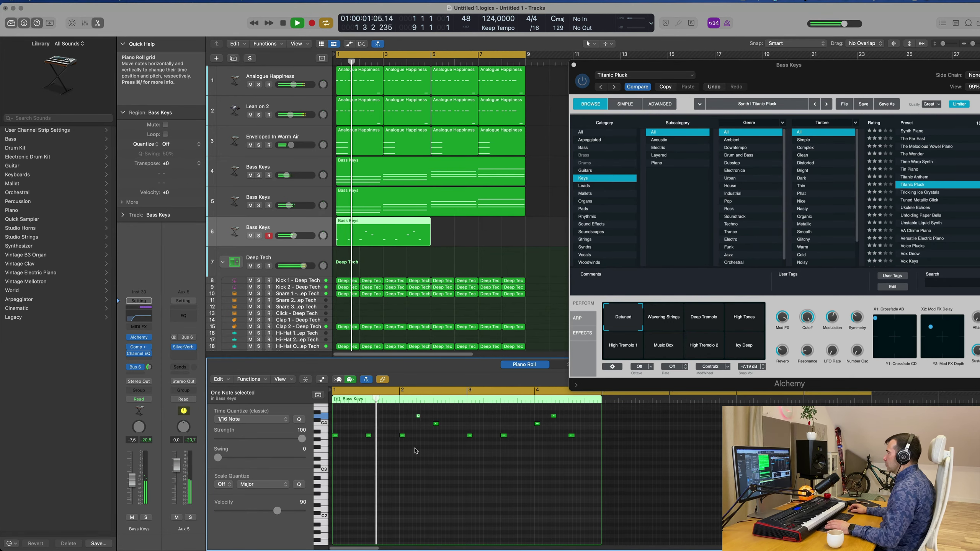
Collapse the piano roll to the pitches in use and display the region's note velocities.
scroll(425, 458, up, 1)
scroll(424, 458, up, 2)
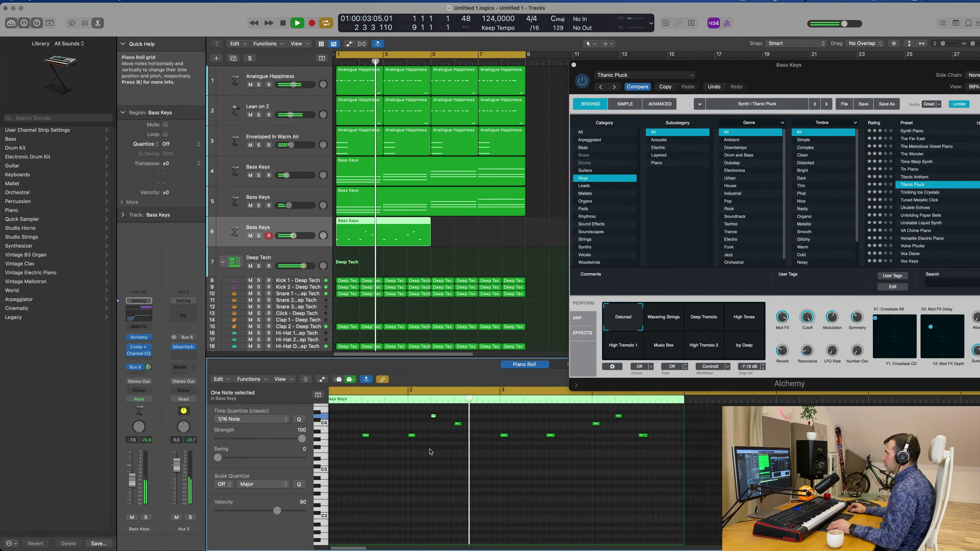
click(305, 379)
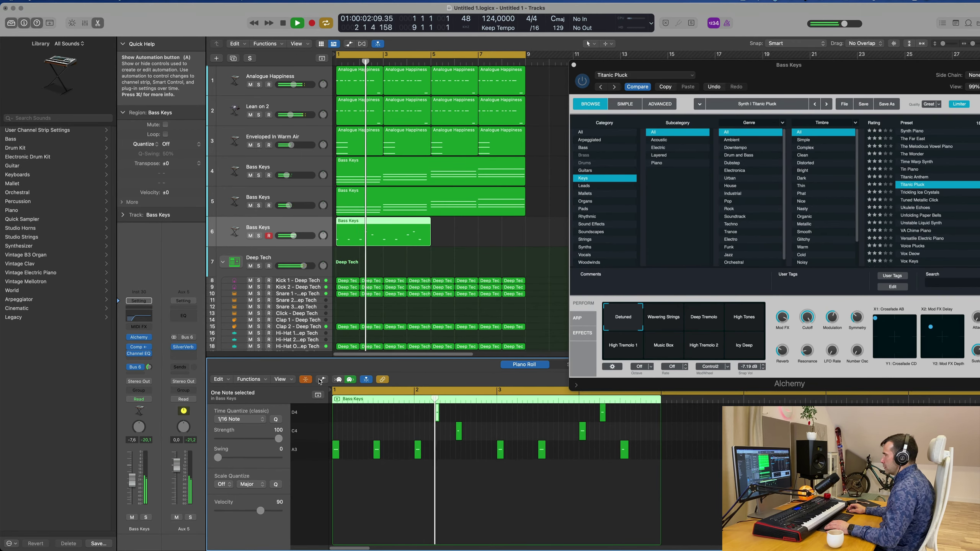
key(a)
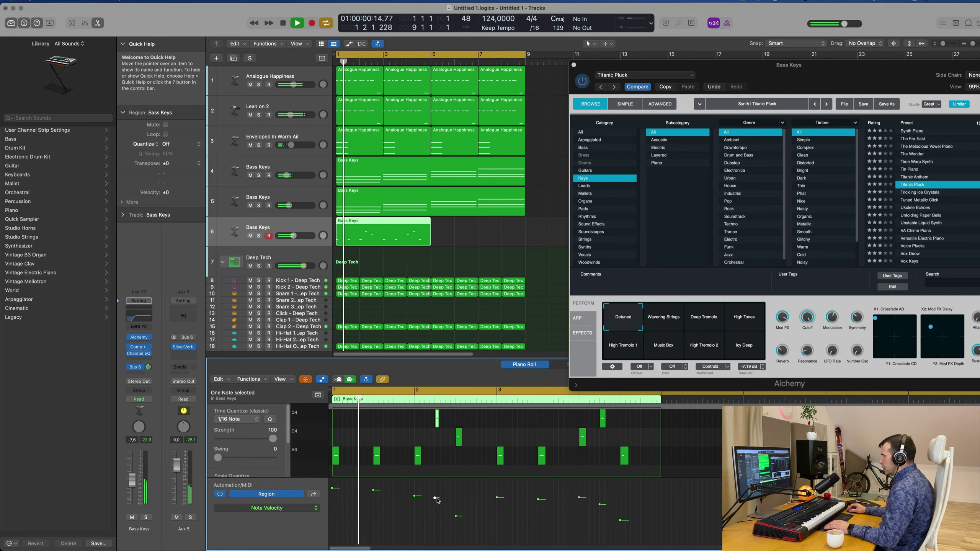
Even out the Bass Keys melody by raising the velocities of its quieter notes, including the last A3 note.
drag(435, 498, 434, 494)
key(space)
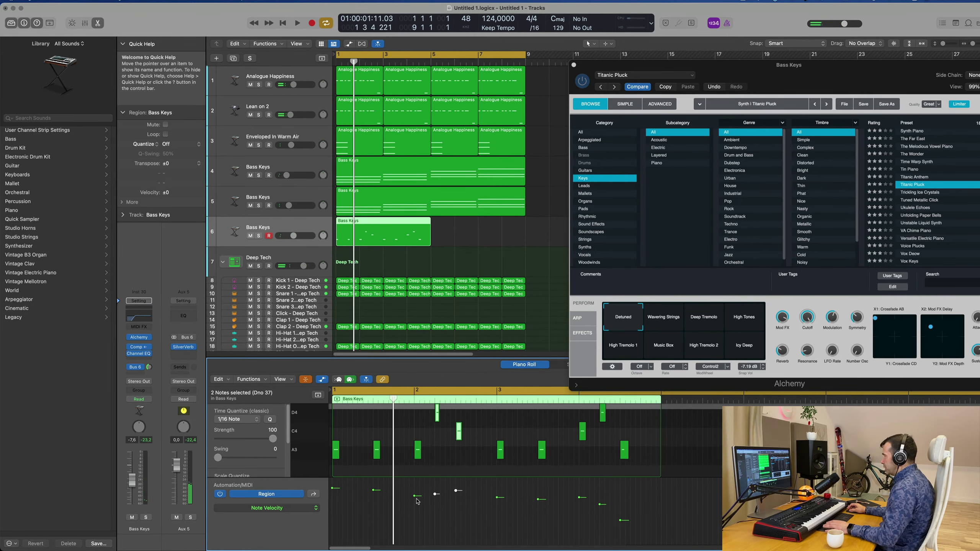
key(space)
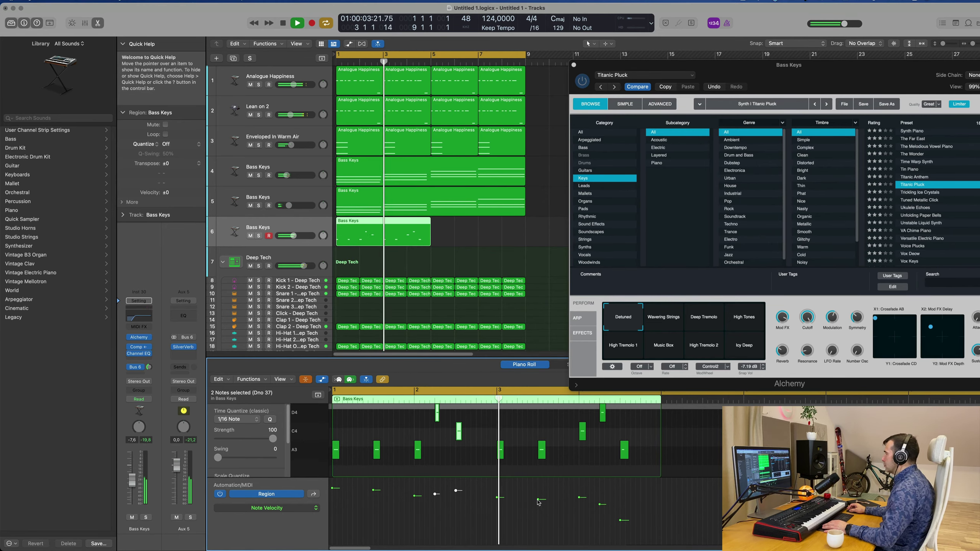
scroll(538, 501, right, 1)
drag(537, 501, 621, 487)
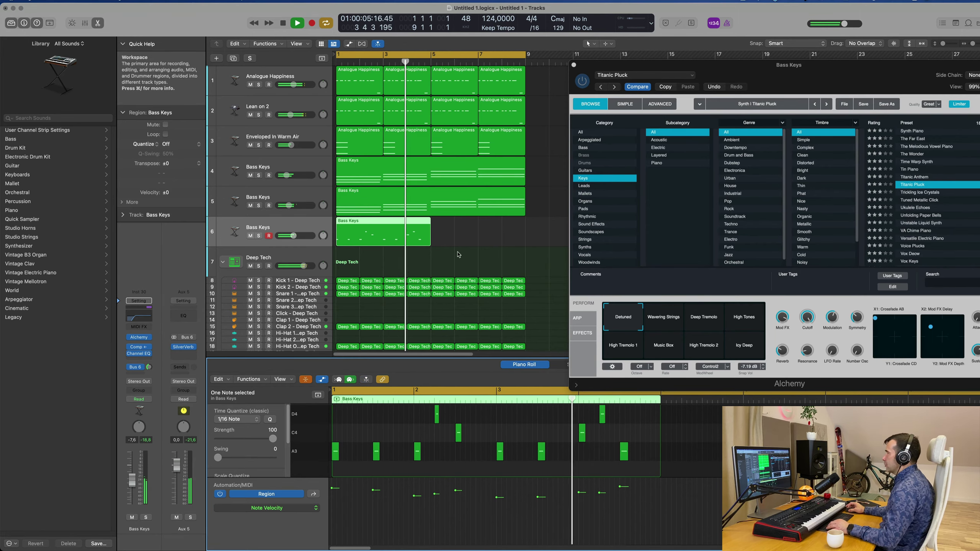
Repeat the edited four-bar Bass Keys region on track 6 once to fill bars 5 to 8.
click(500, 238)
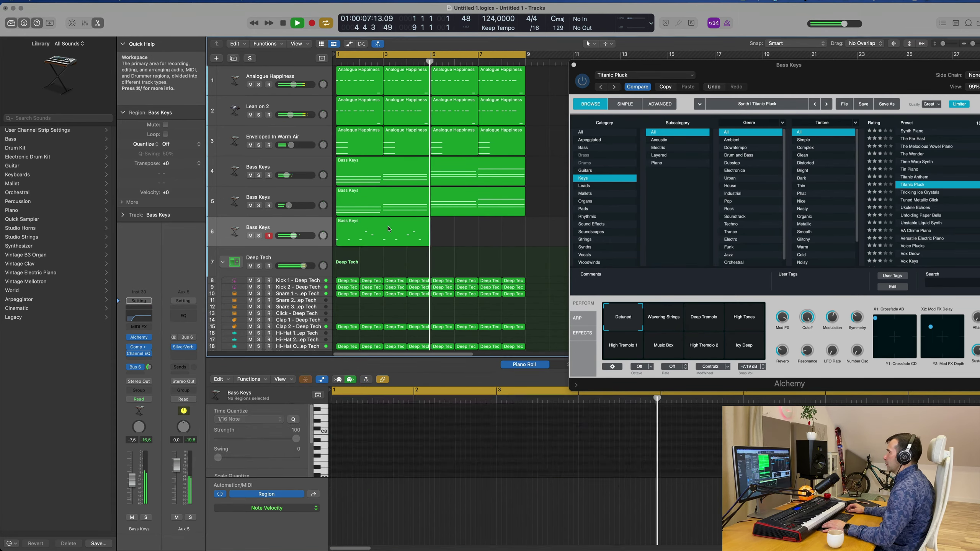
click(387, 227)
key(space)
key(space)
key(super+r)
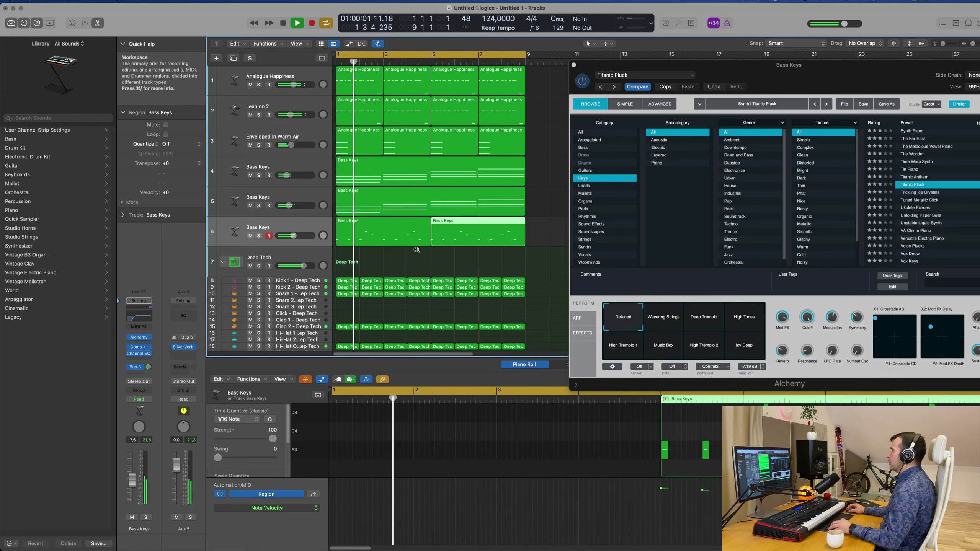
Close the Alchemy window and select both Bass Keys regions on track 6.
key(super+Left)
drag(792, 72, 508, 85)
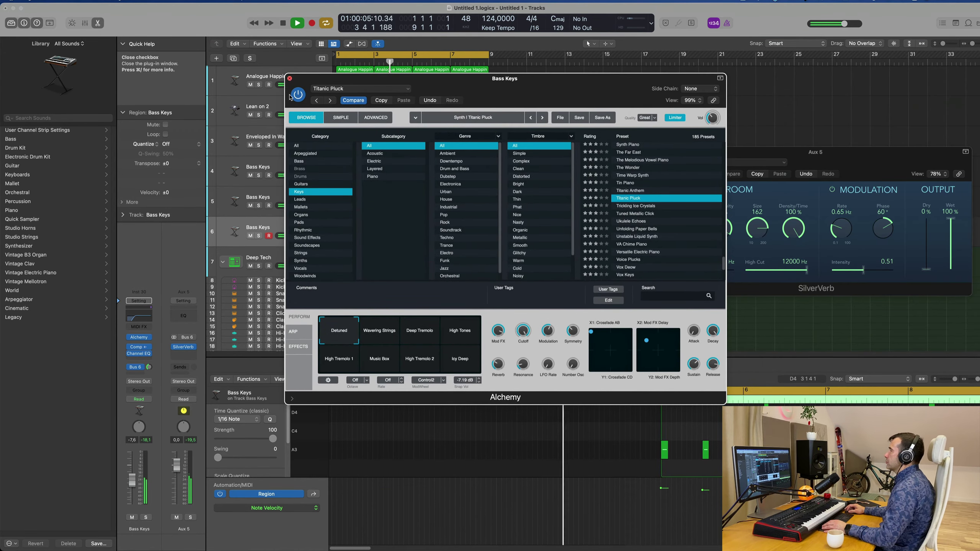
click(290, 78)
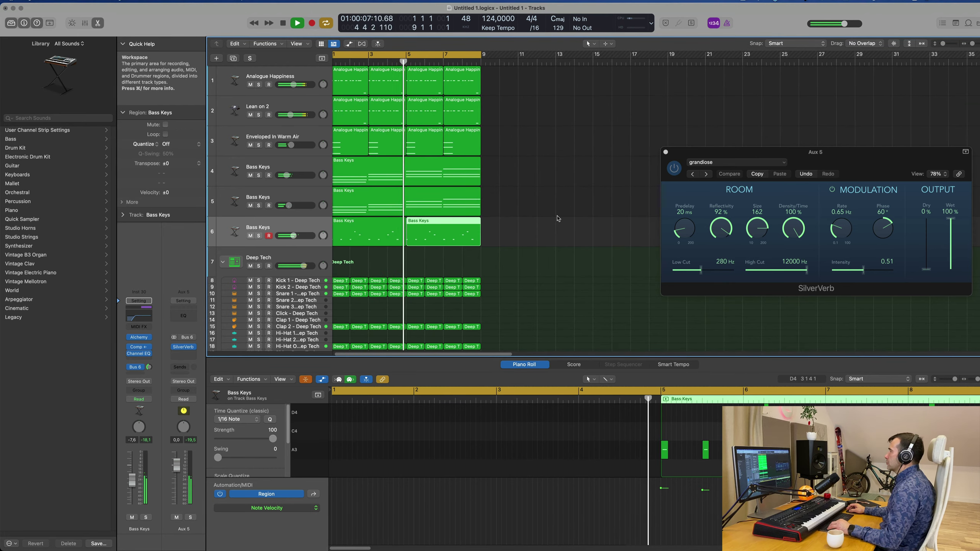
key(super+Left)
click(307, 228)
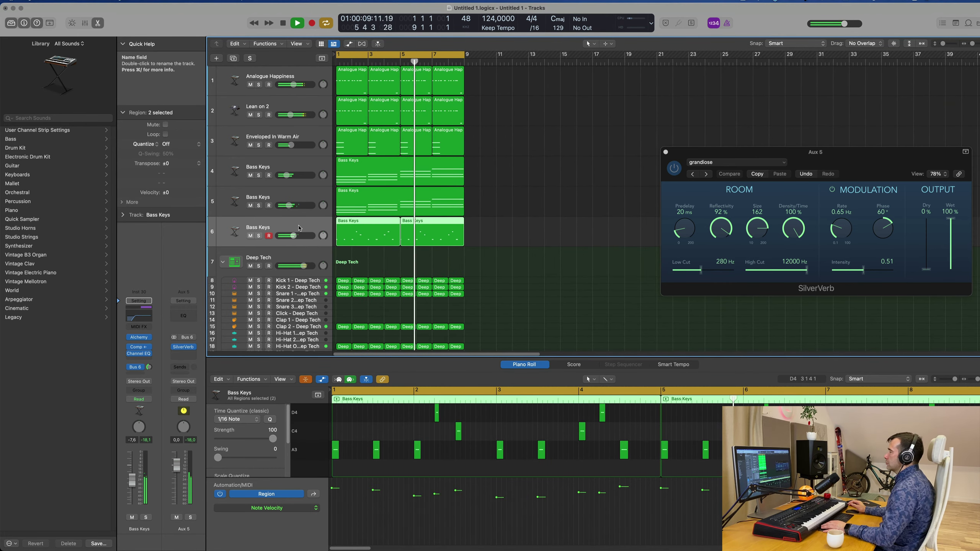
Stop playback, return to the beginning of the loop and replay it briefly.
key(space)
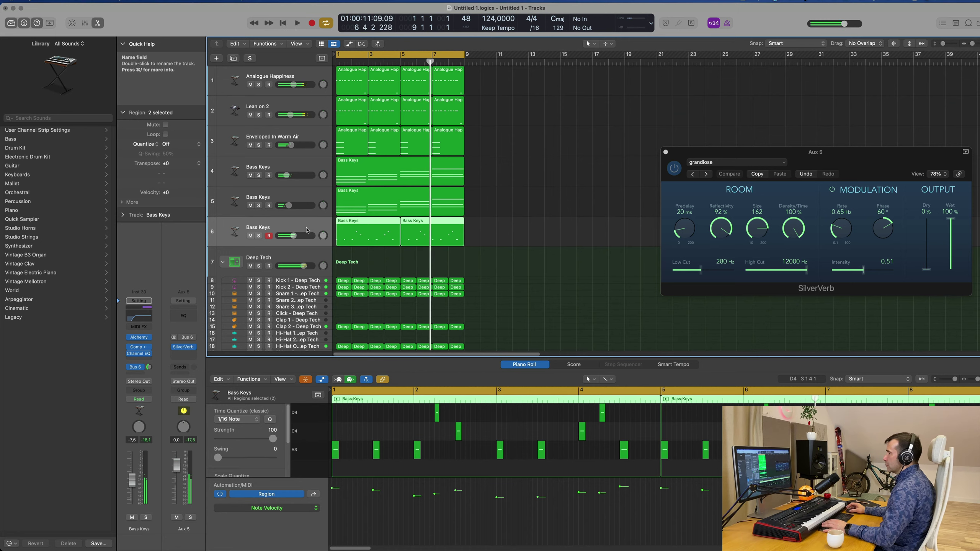
key(Return)
scroll(460, 254, down, 2)
key(space)
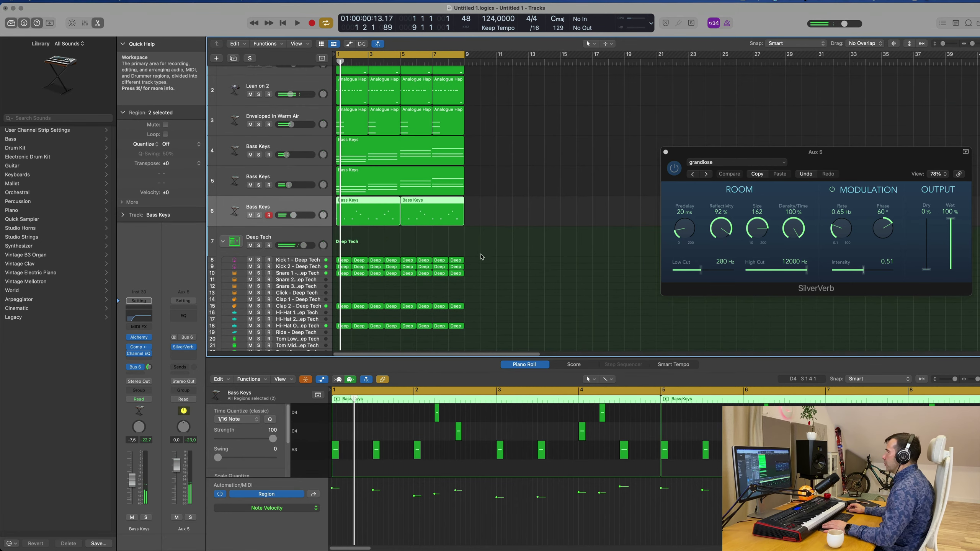
drag(482, 257, 307, 338)
drag(329, 394, 331, 397)
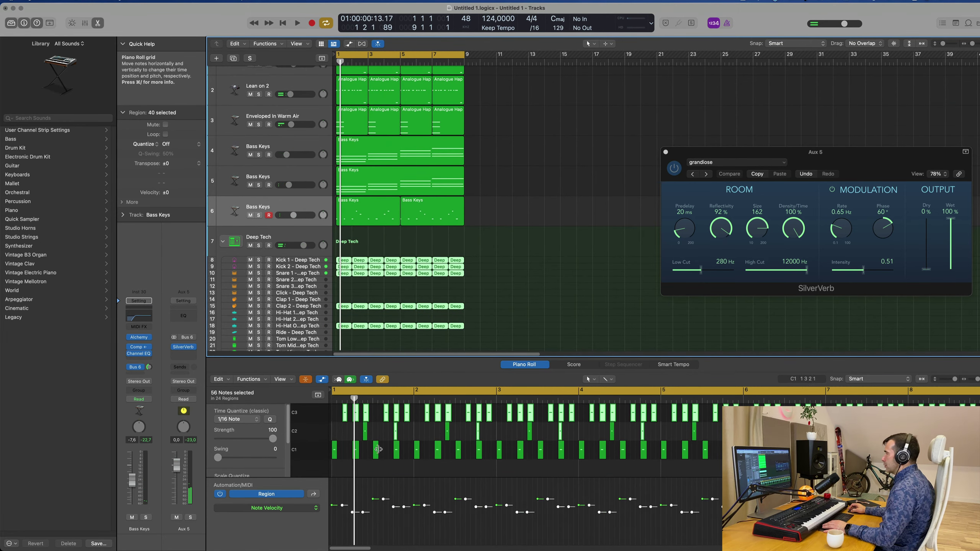
scroll(374, 316, down, 3)
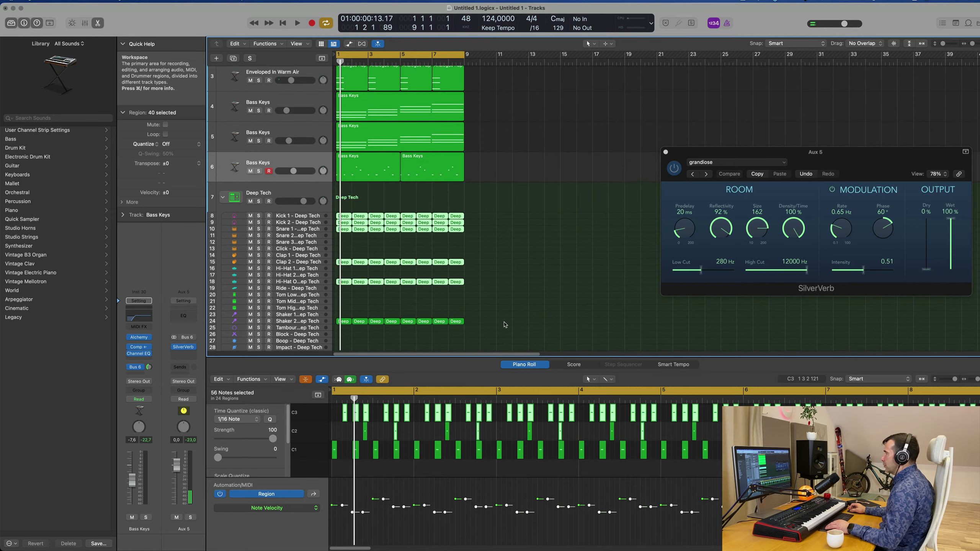
drag(499, 209, 330, 324)
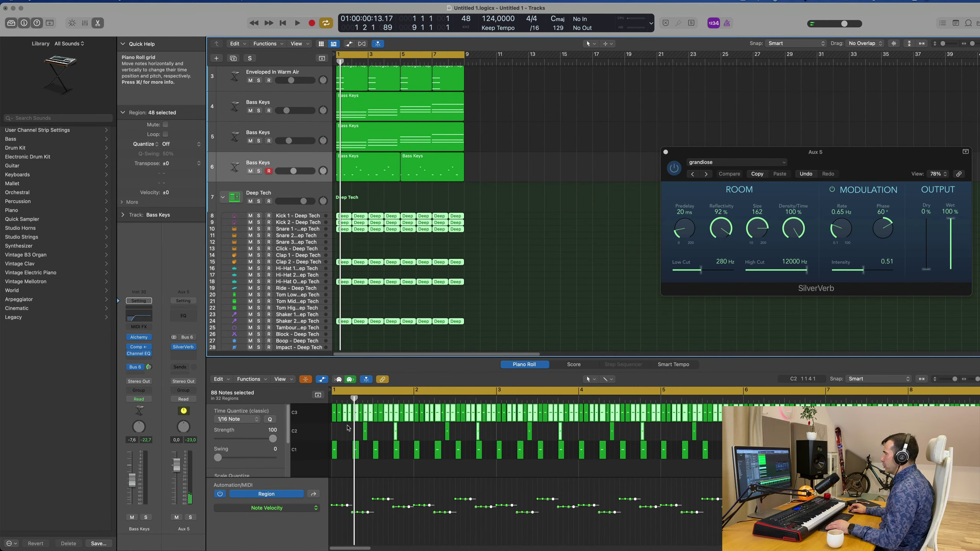
click(428, 292)
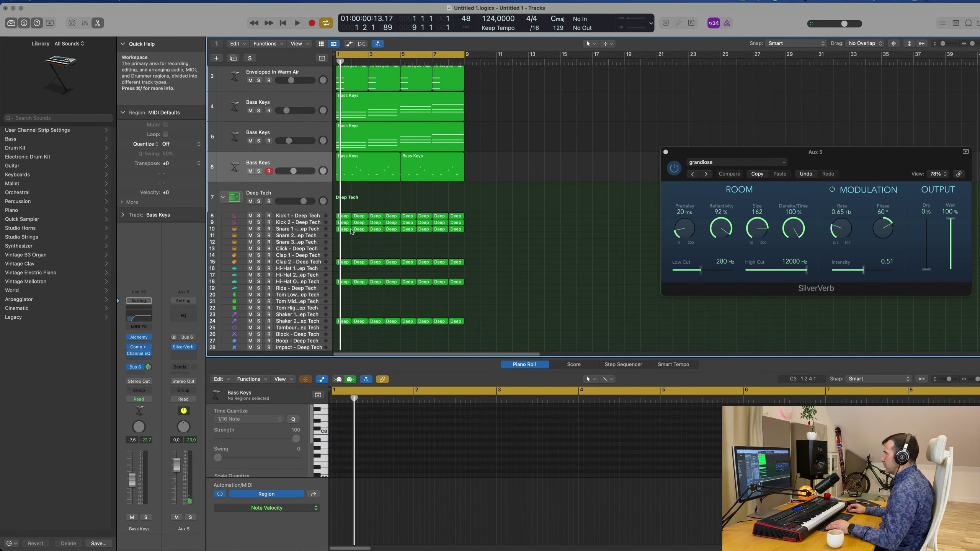
Transpose all notes in the Kick 1 and Kick 2 regions up about four semitones and replay the loop.
drag(502, 213, 336, 226)
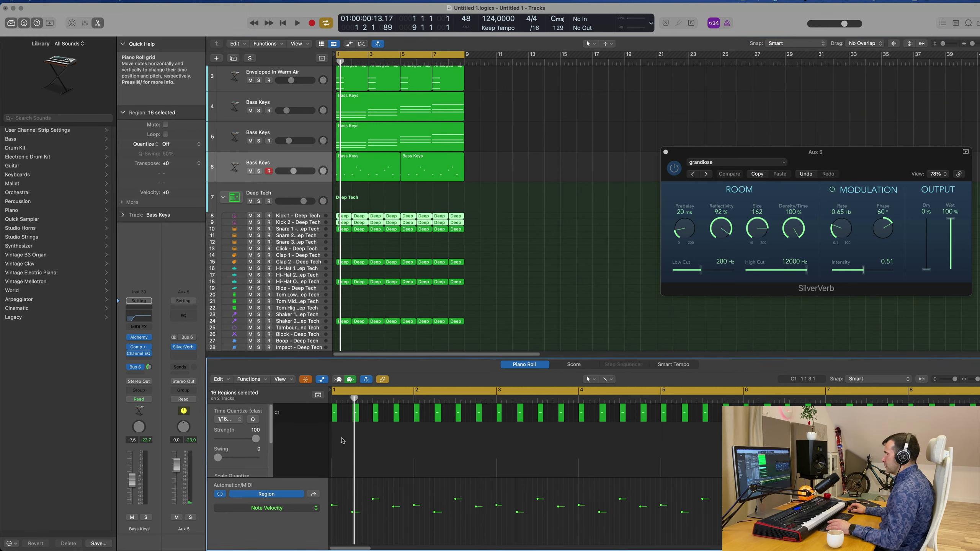
click(317, 380)
click(305, 379)
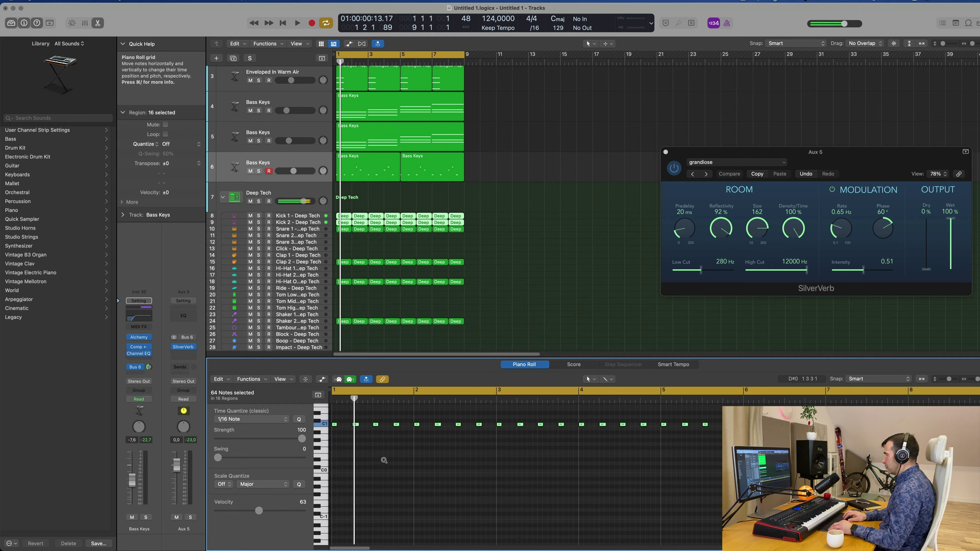
key(space)
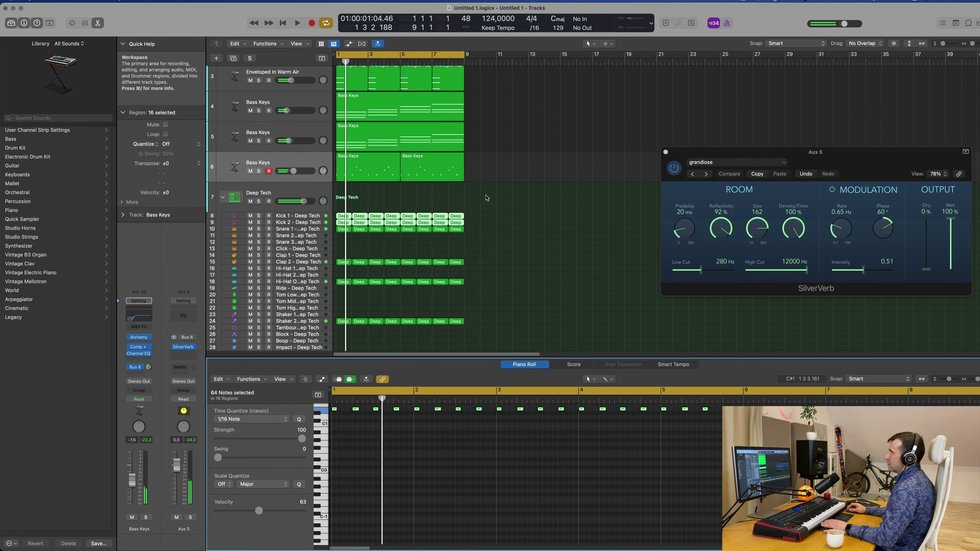
key(space)
Transpose all notes in the Snare 1 regions up about four semitones and listen to them in the loop.
click(326, 229)
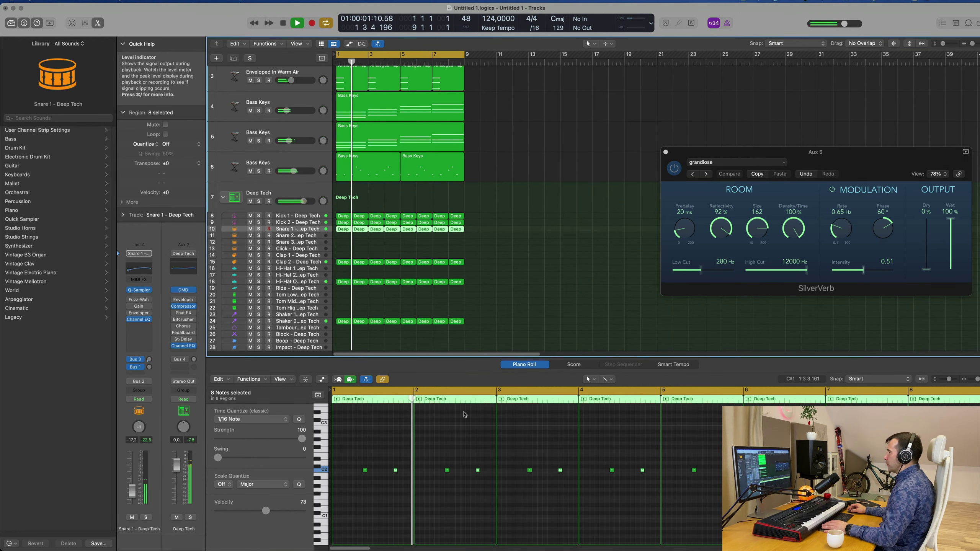
key(space)
click(442, 497)
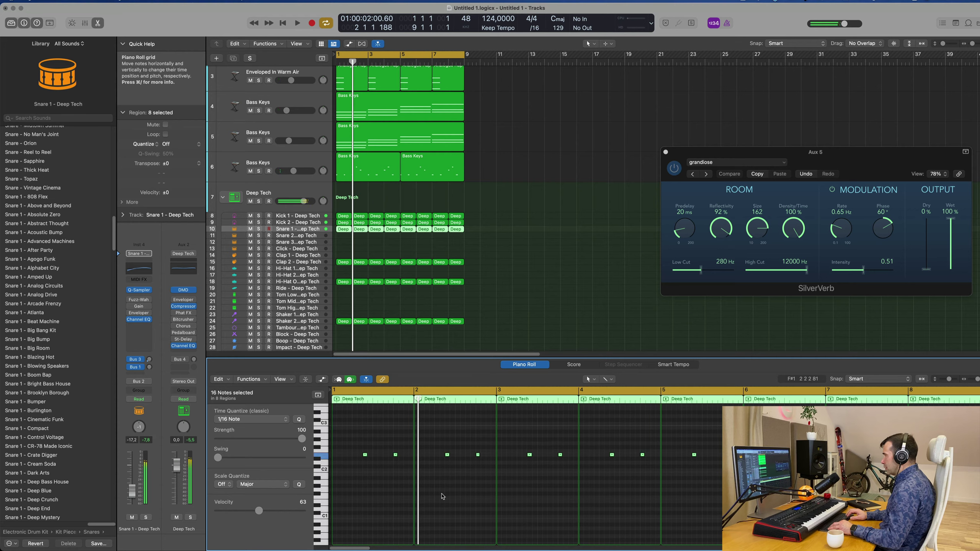
key(space)
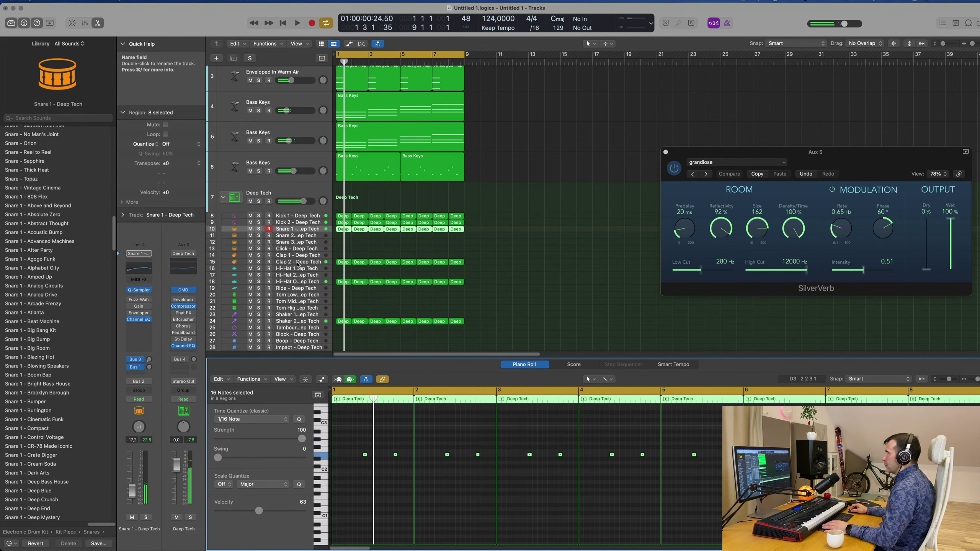
Transpose all notes in the Clap 2 and open Hi-Hat regions up in pitch.
click(298, 263)
click(384, 452)
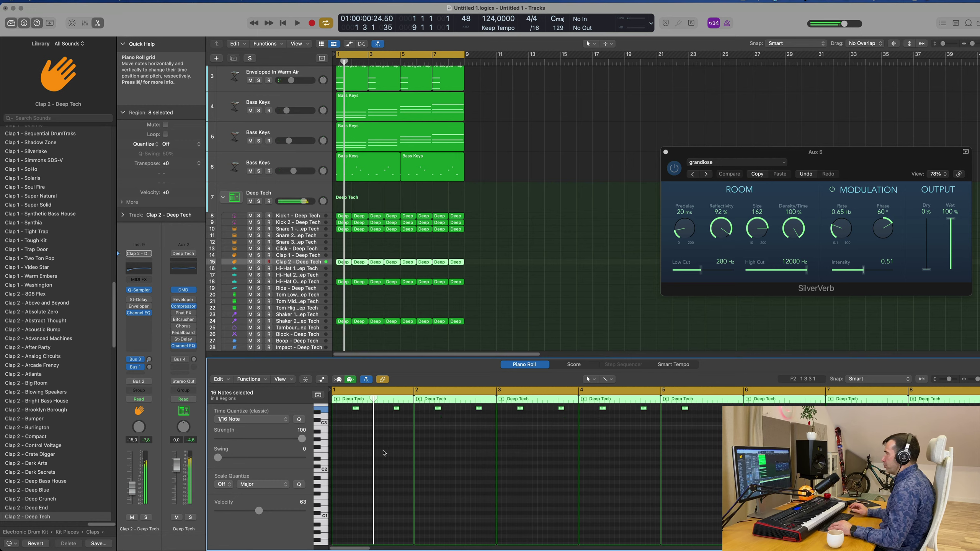
key(space)
drag(489, 278, 331, 287)
key(space)
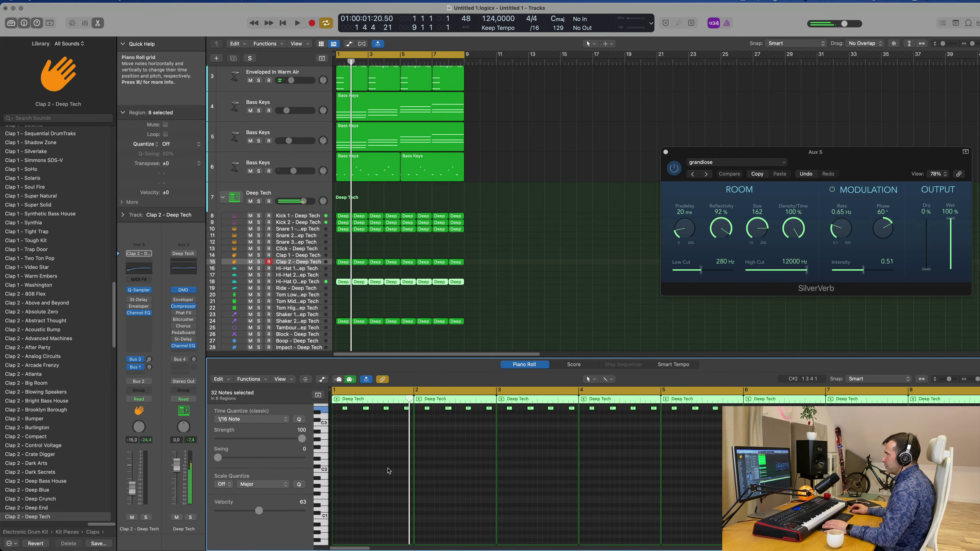
Transpose all notes in the Shaker 2 regions up four semitones.
scroll(505, 320, down, 2)
scroll(498, 305, down, 3)
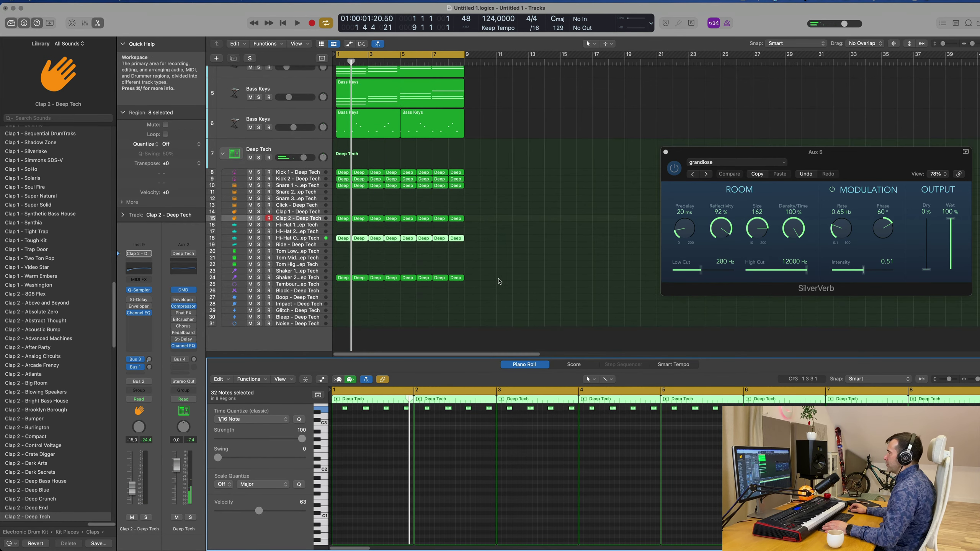
drag(497, 278, 334, 284)
key(super+a)
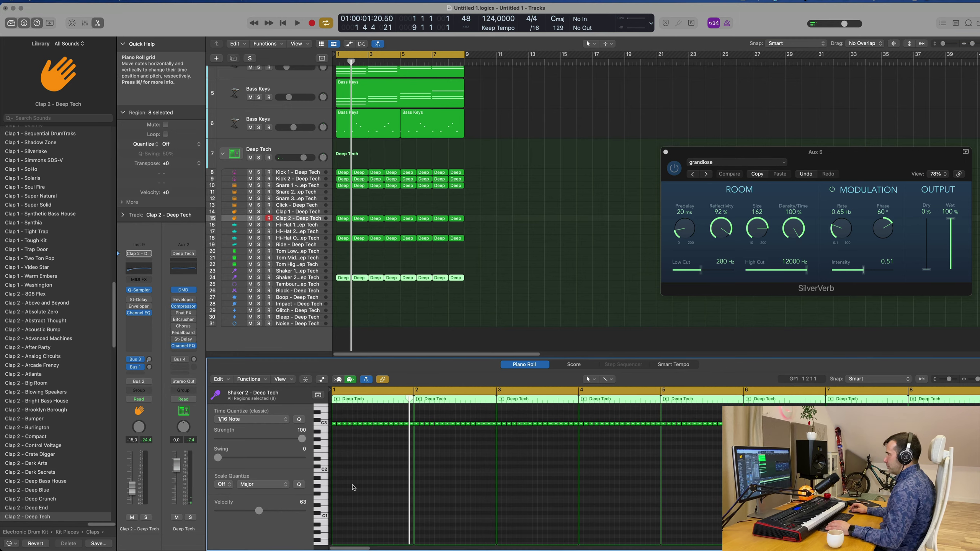
key(alt+Up)
key(alt+Up)
key(alt+Up)
key(alt+Up)
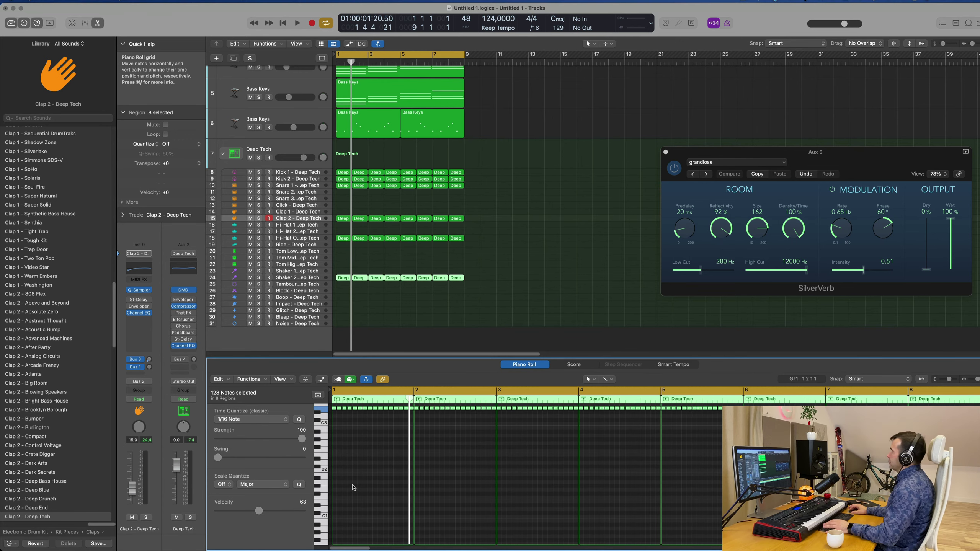
Replay the loop with the transposed drums and select the Bass Keys melody on track 6.
click(610, 248)
key(space)
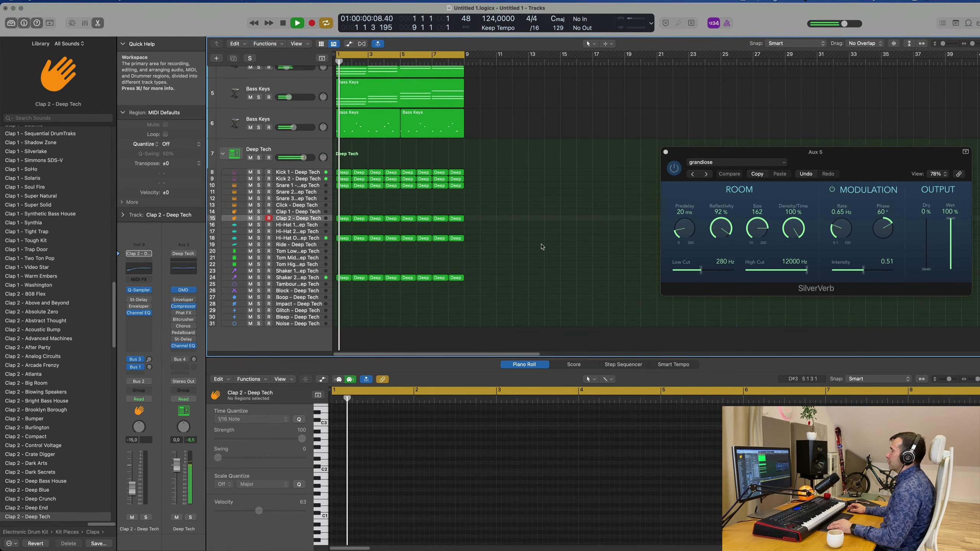
key(super+Left)
key(super+Right)
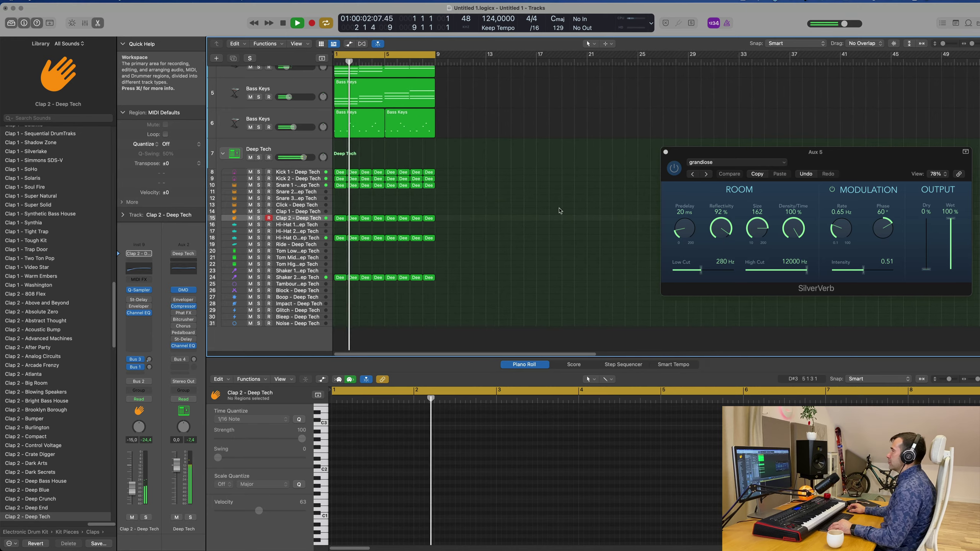
click(315, 118)
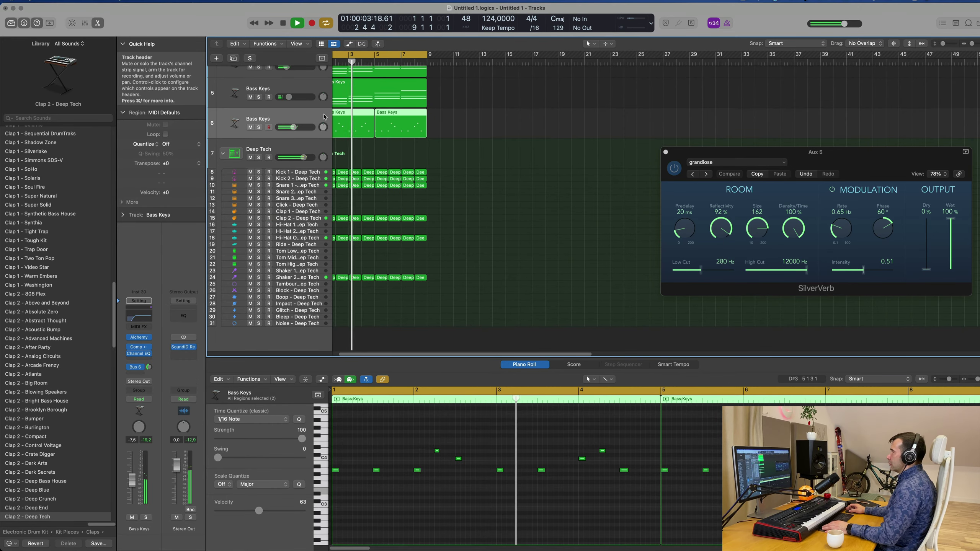
key(super+Left)
key(space)
scroll(476, 151, up, 6)
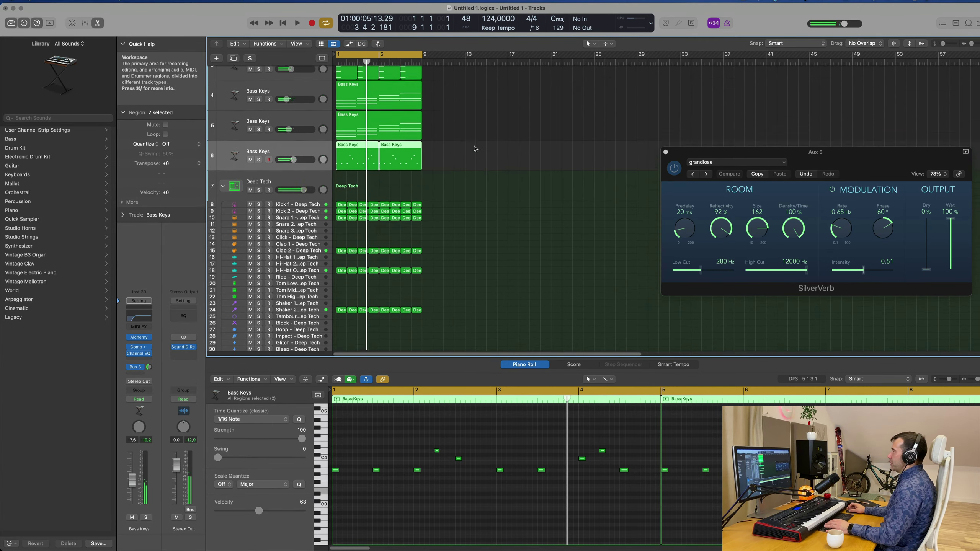
key(space)
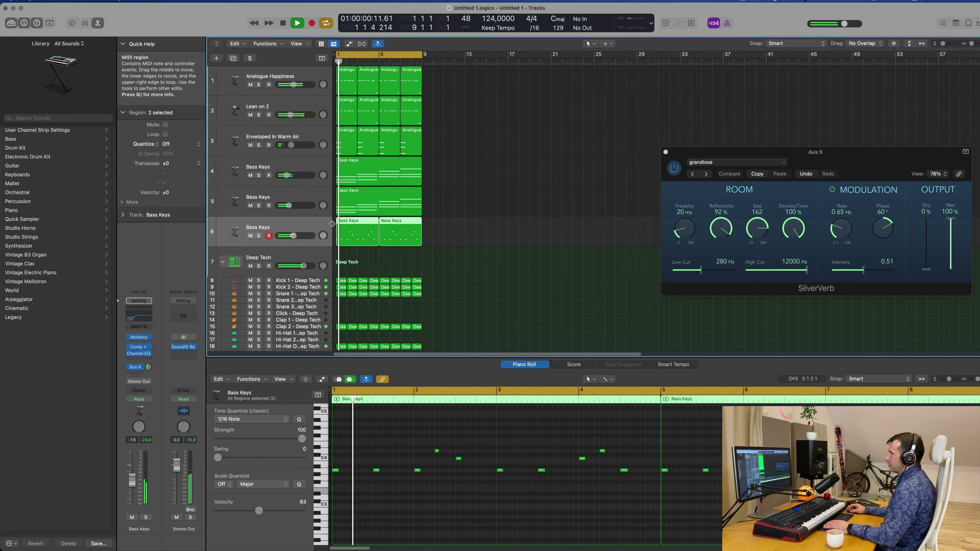
click(744, 1)
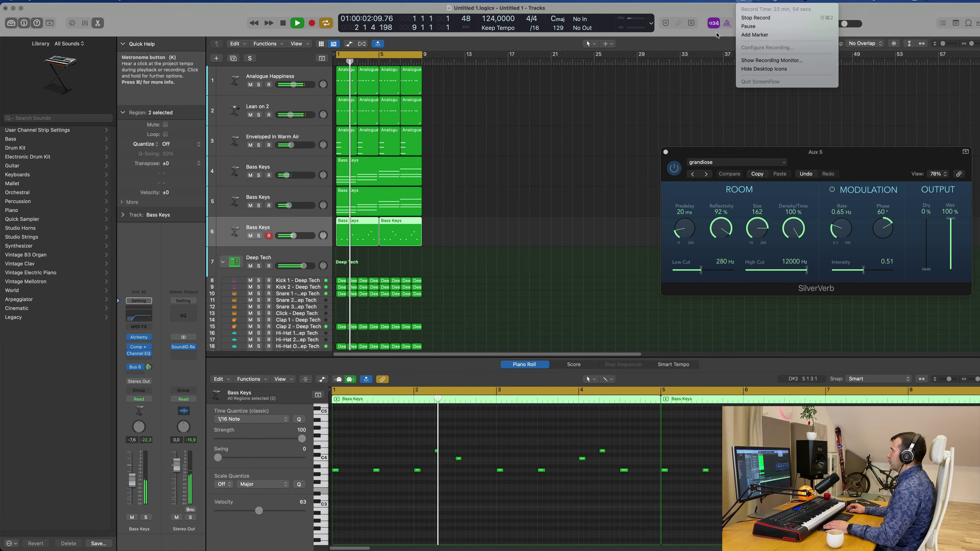
click(594, 149)
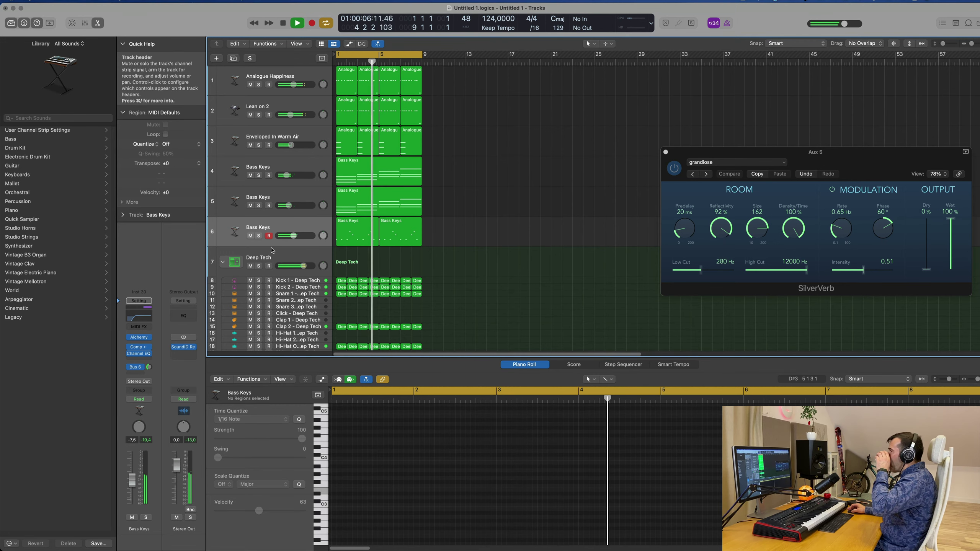
Select track 6, mute tracks 5, 4 and 3, and restart the loop.
click(244, 228)
click(250, 205)
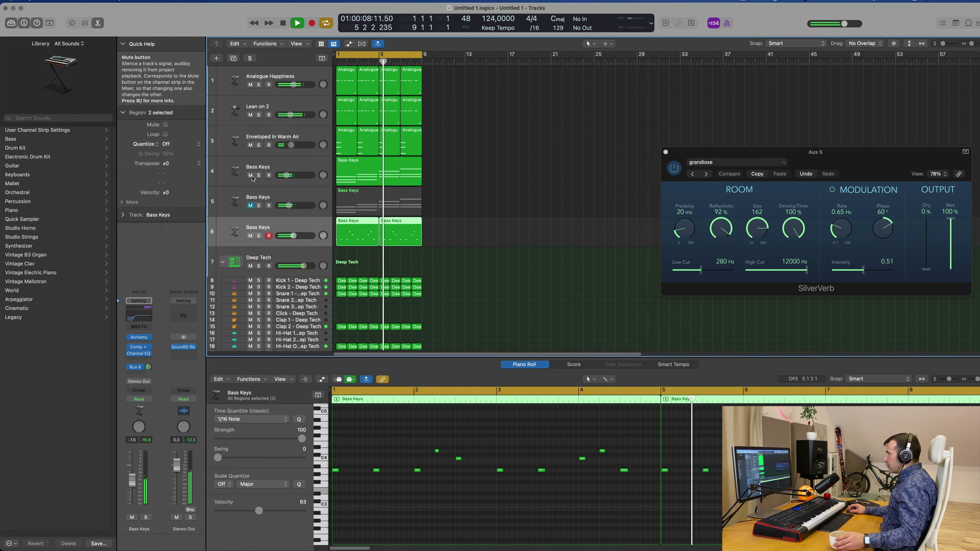
click(251, 175)
click(250, 145)
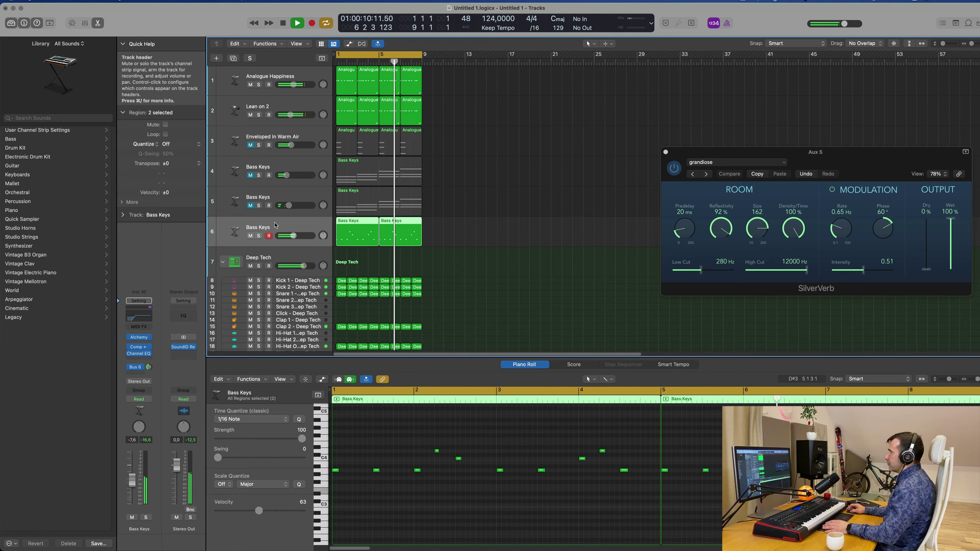
key(Return)
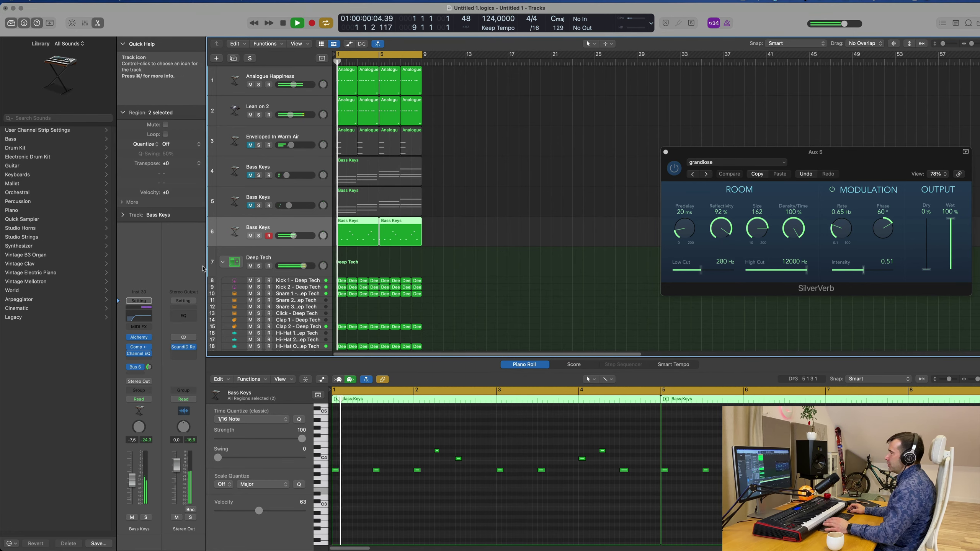
Open Alchemy on track 6 and audition the Titanic Pluck performance snapshots, returning to Detuned.
click(139, 337)
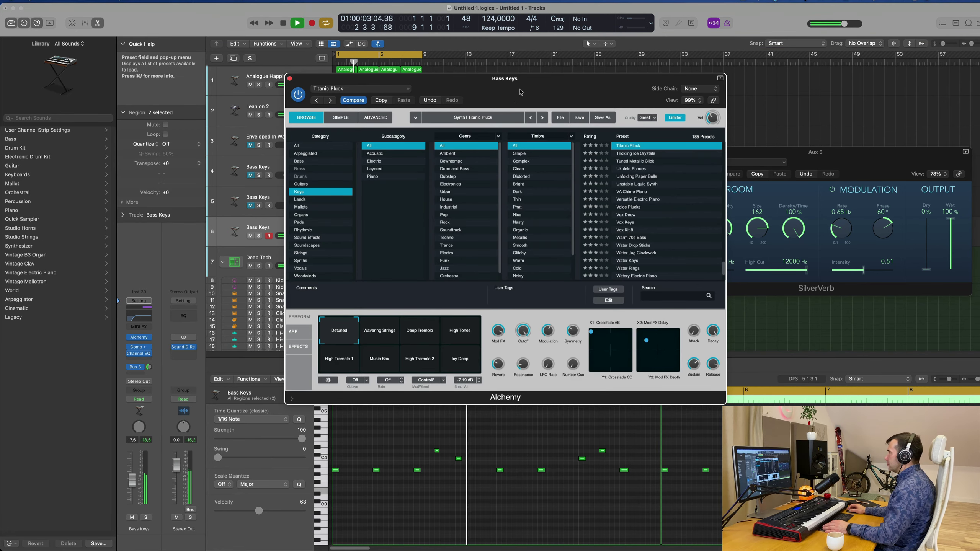
drag(518, 71, 577, 141)
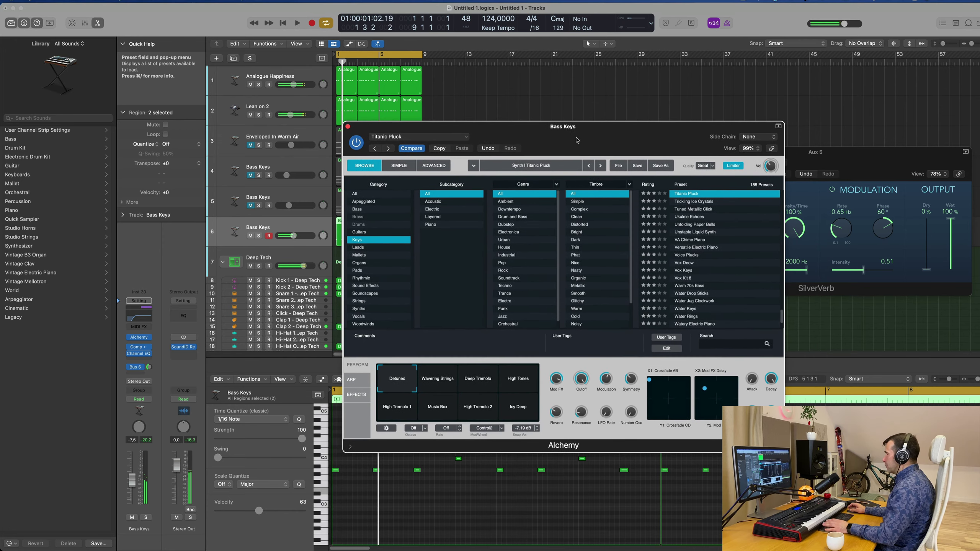
click(433, 389)
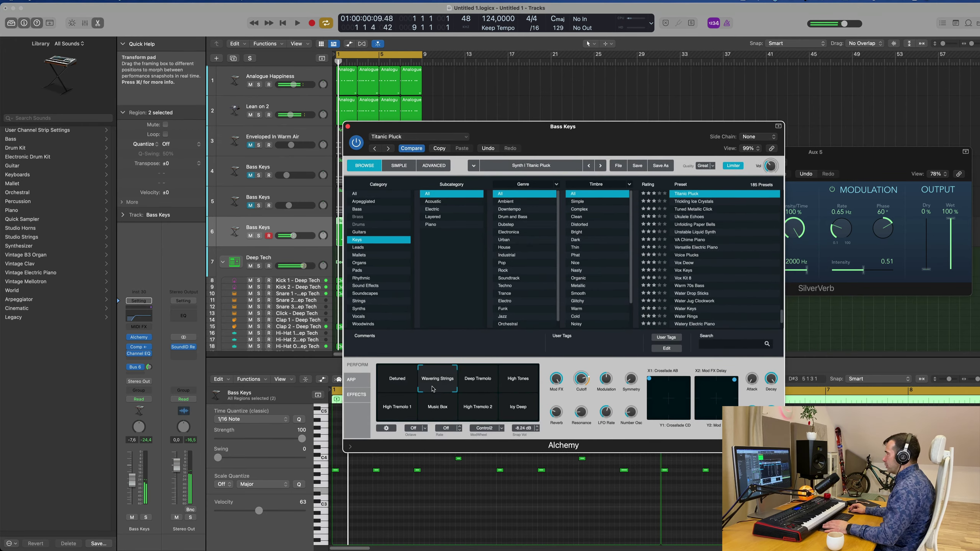
click(477, 384)
click(519, 382)
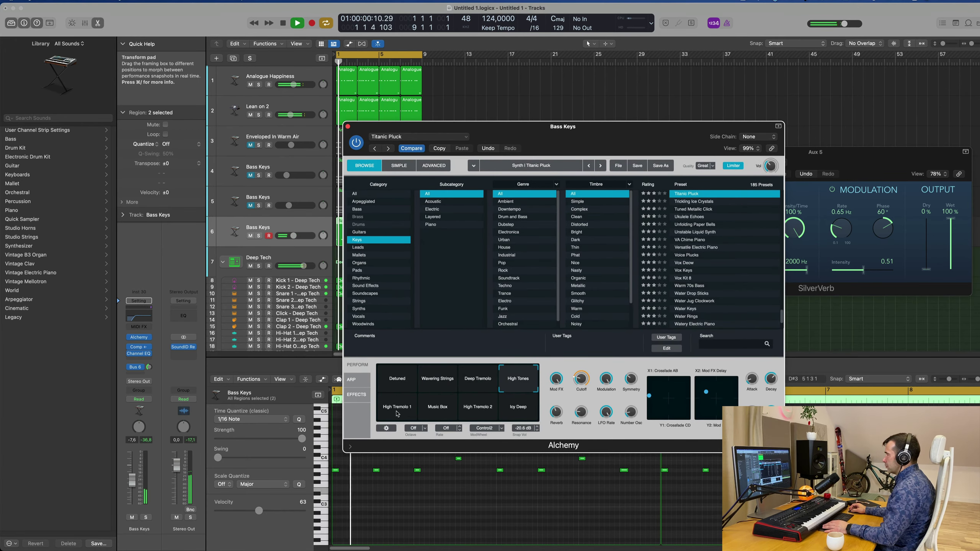
click(441, 408)
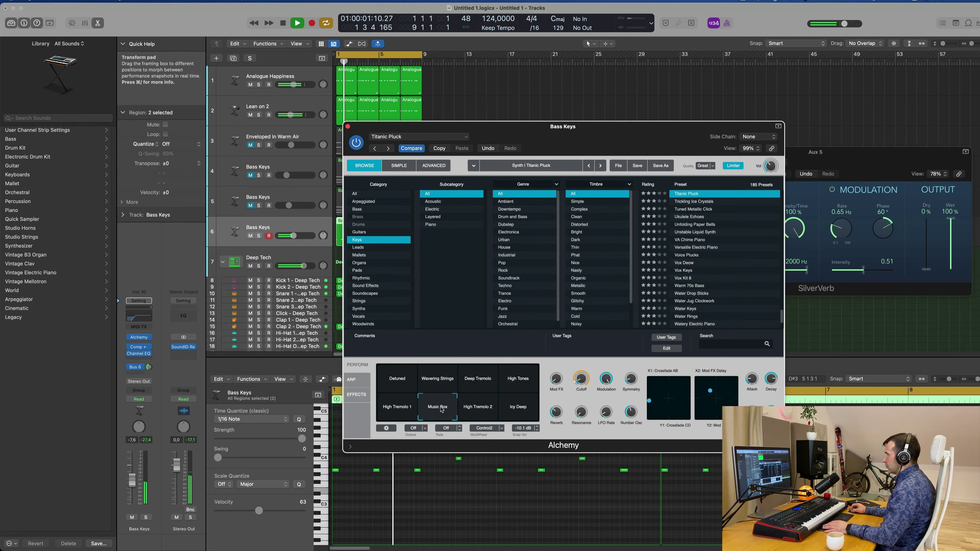
click(477, 410)
click(518, 407)
click(398, 380)
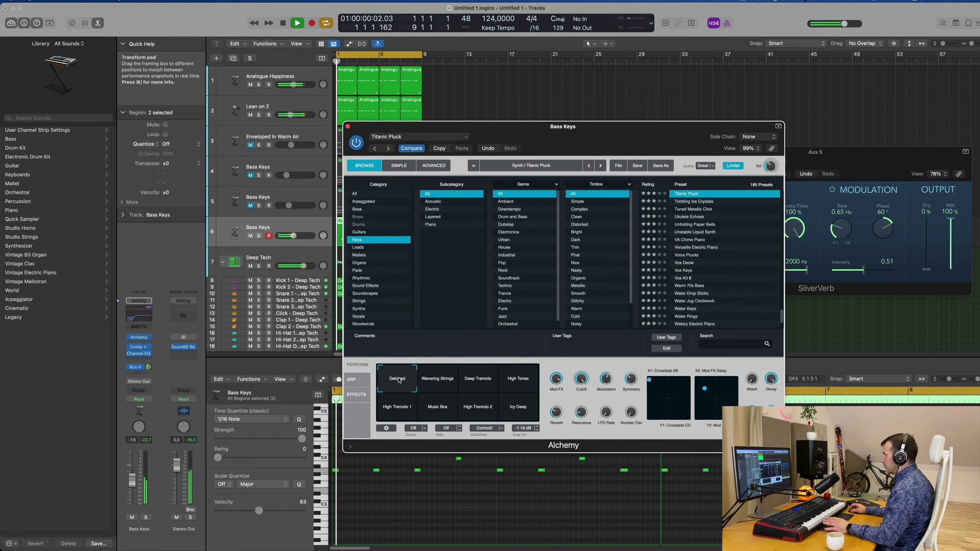
Set track 6's Bus 6 reverb send to about -11.7 dB while replaying the loop.
drag(488, 127, 579, 89)
key(Return)
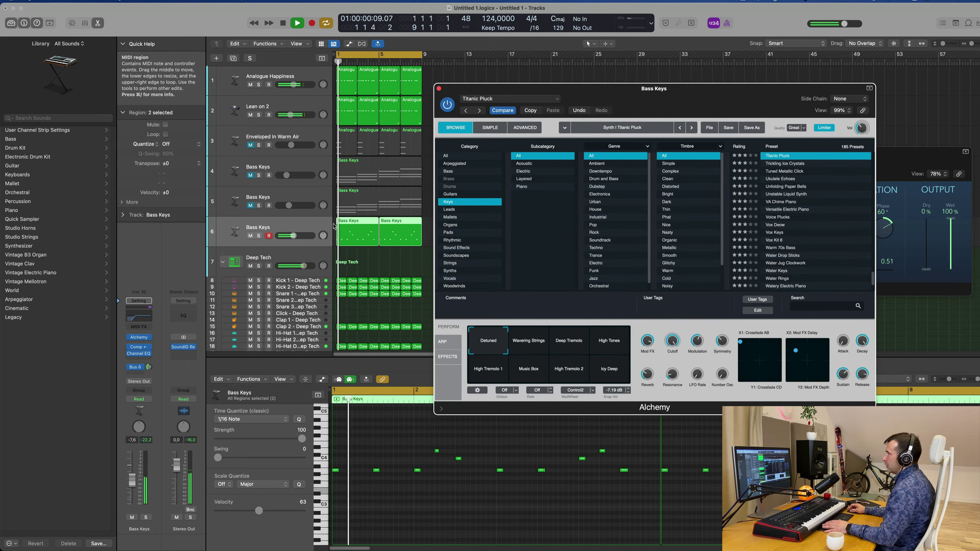
key(Return)
drag(150, 367, 150, 369)
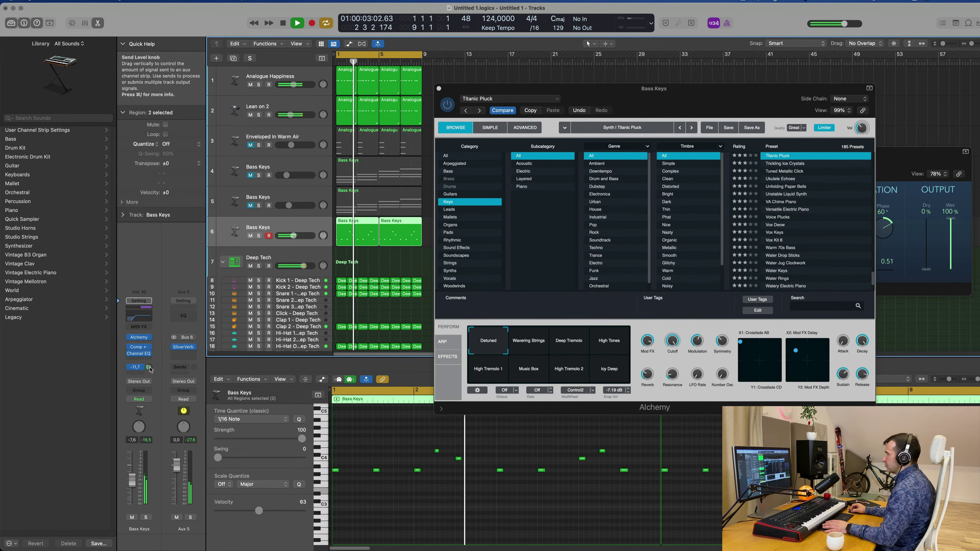
Adjust Alchemy's Modulation, Resonance, LFO Rate and Number Osc controls while the loop plays, setting LFO Rate to 1/2.
drag(674, 87, 536, 90)
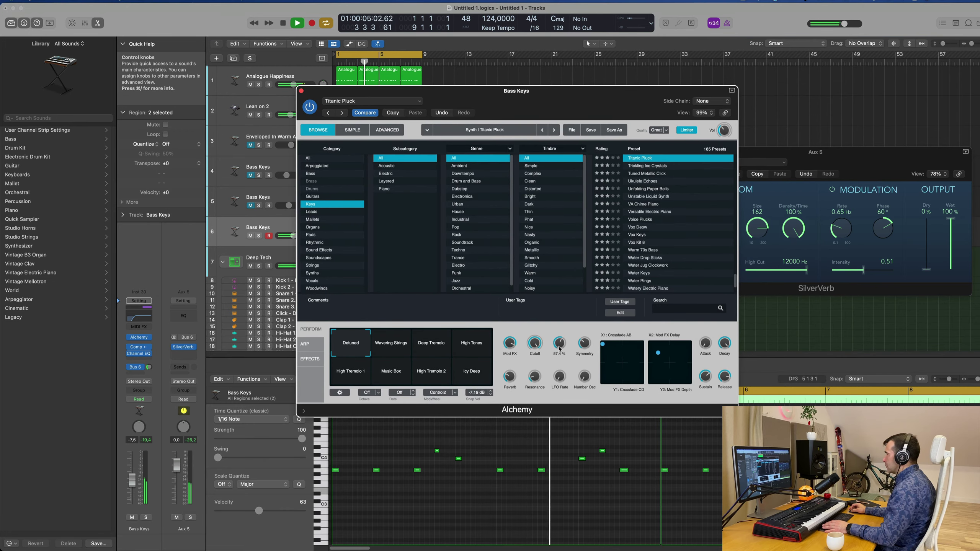
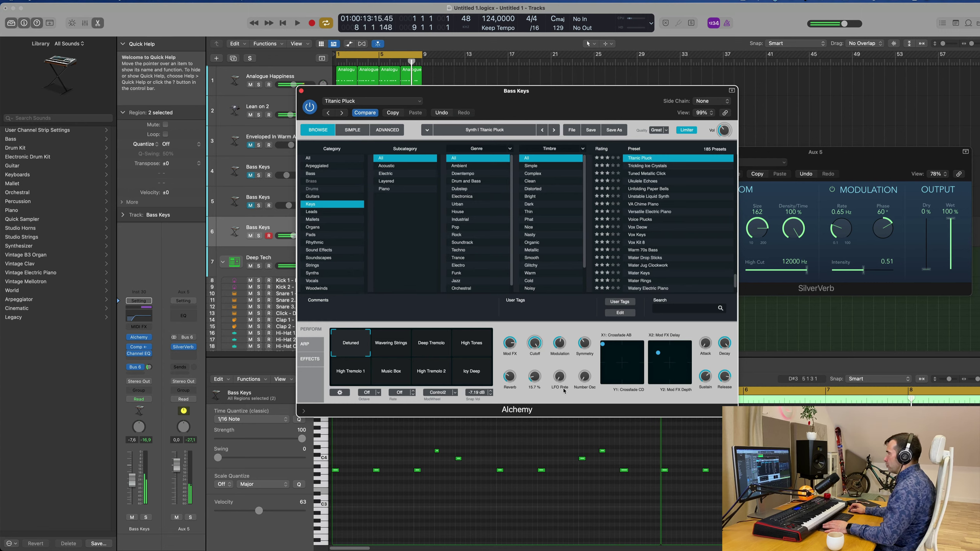
key(space)
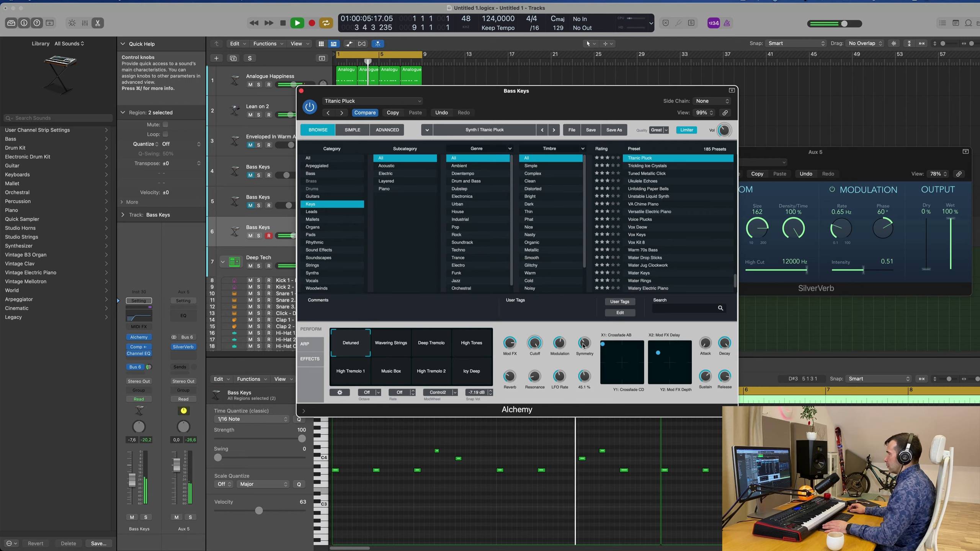
drag(587, 379, 584, 383)
key(space)
key(space)
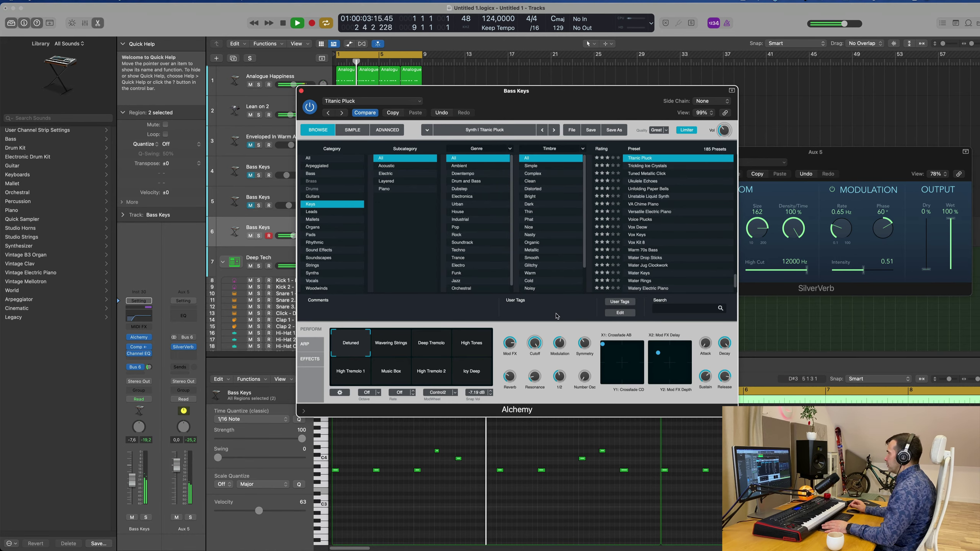
Lower the volume of track 6 to -9.0 dB while replaying the loop.
drag(539, 94, 771, 100)
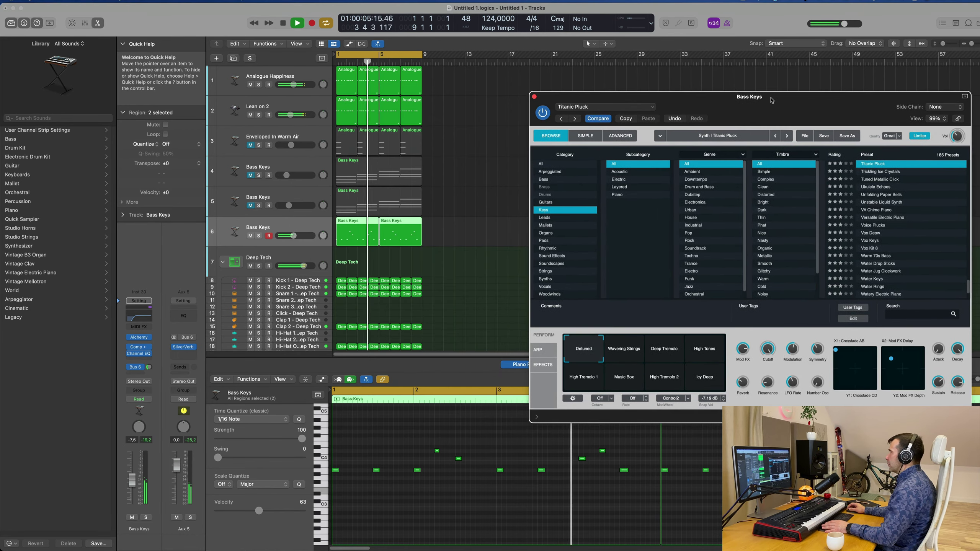
click(134, 487)
key(space)
key(space)
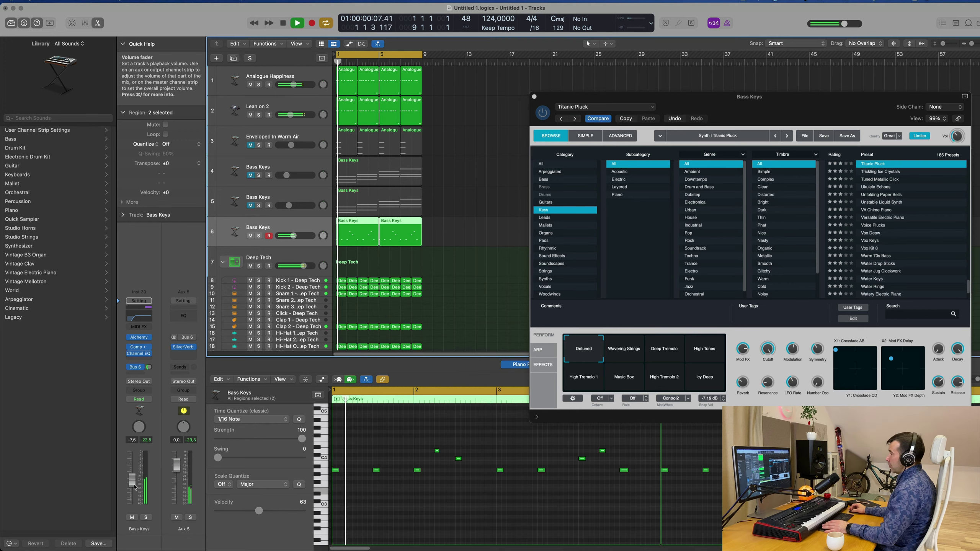
drag(134, 484, 134, 485)
key(space)
key(space)
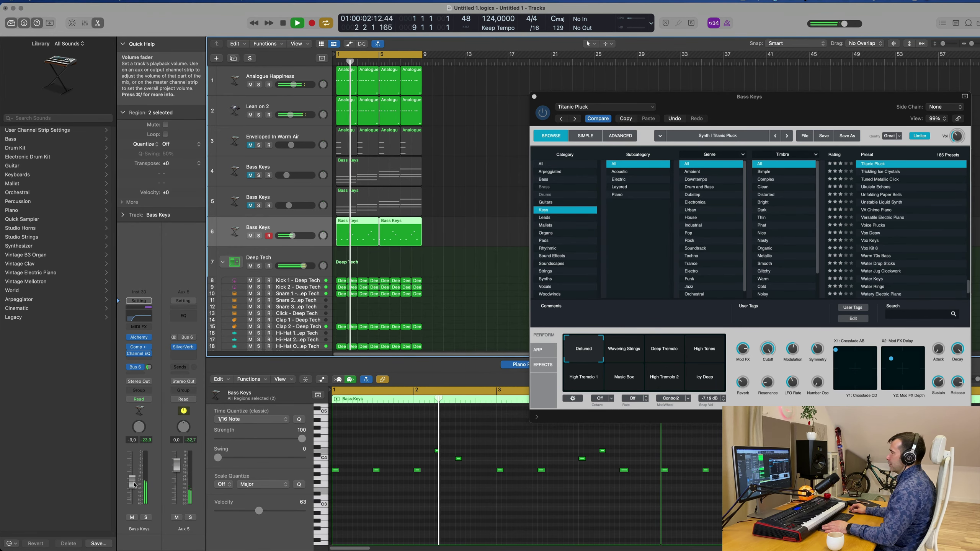
Lower Alchemy's Cutoff slightly on Titanic Pluck and replay the loop.
key(space)
key(space)
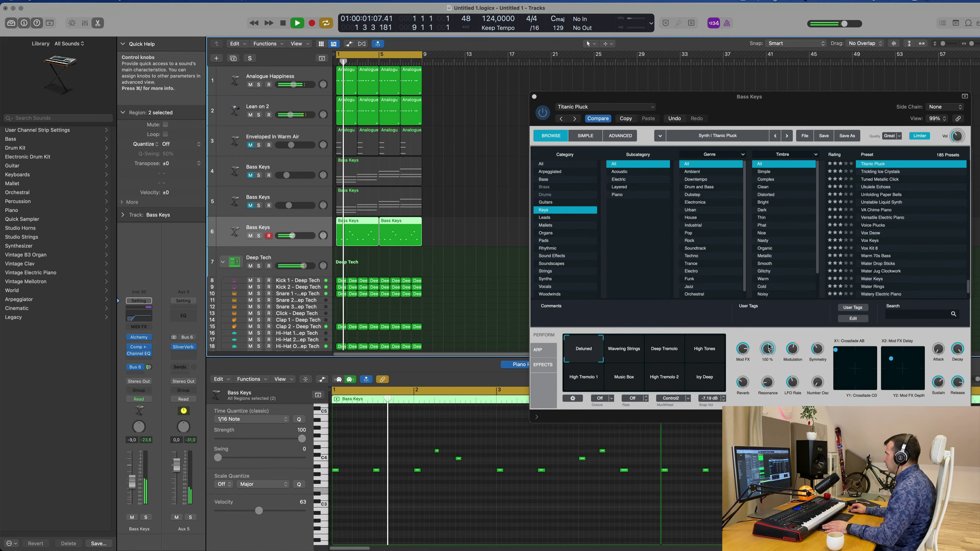
drag(769, 347, 771, 352)
key(space)
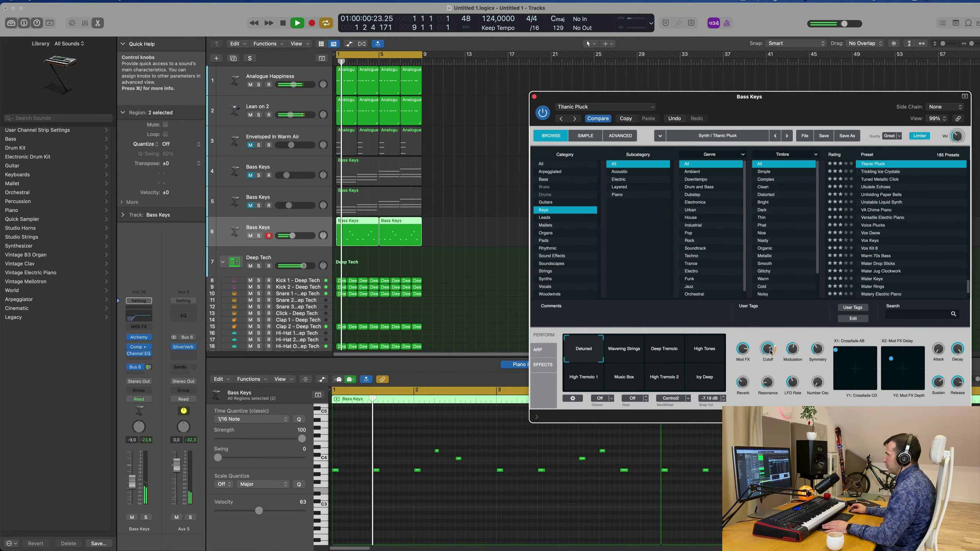
Examine Titanic Pluck's sources, filters and envelope in Alchemy's Advanced view and close the Alchemy window.
click(620, 136)
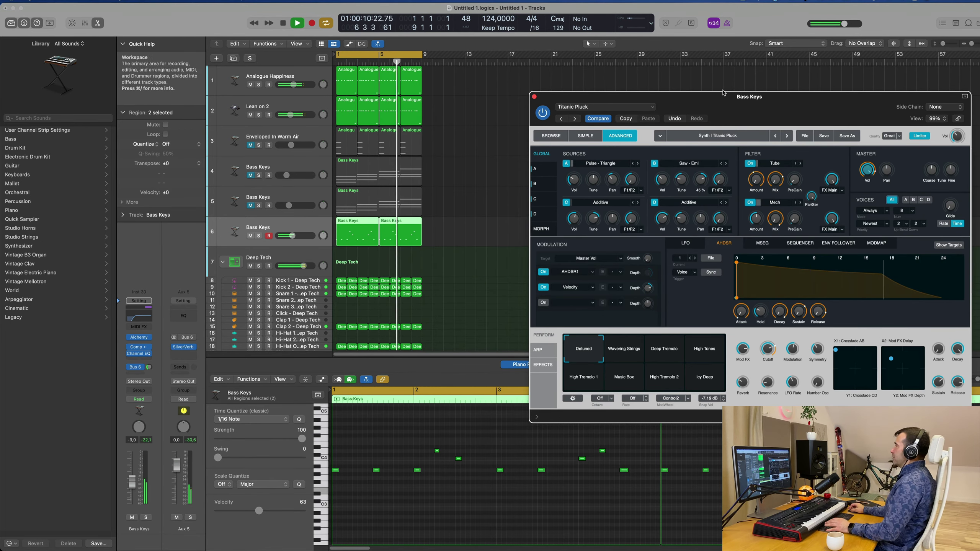
drag(715, 103, 576, 107)
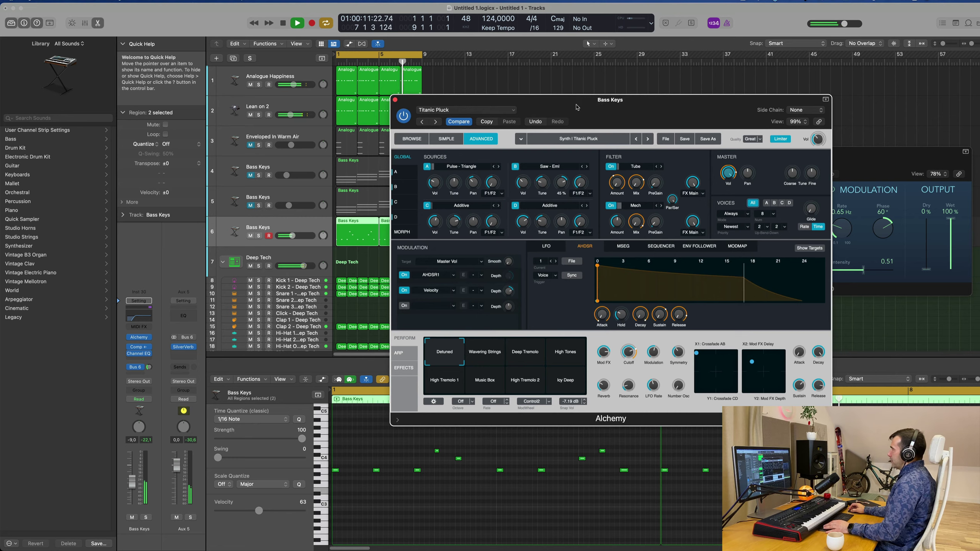
click(395, 100)
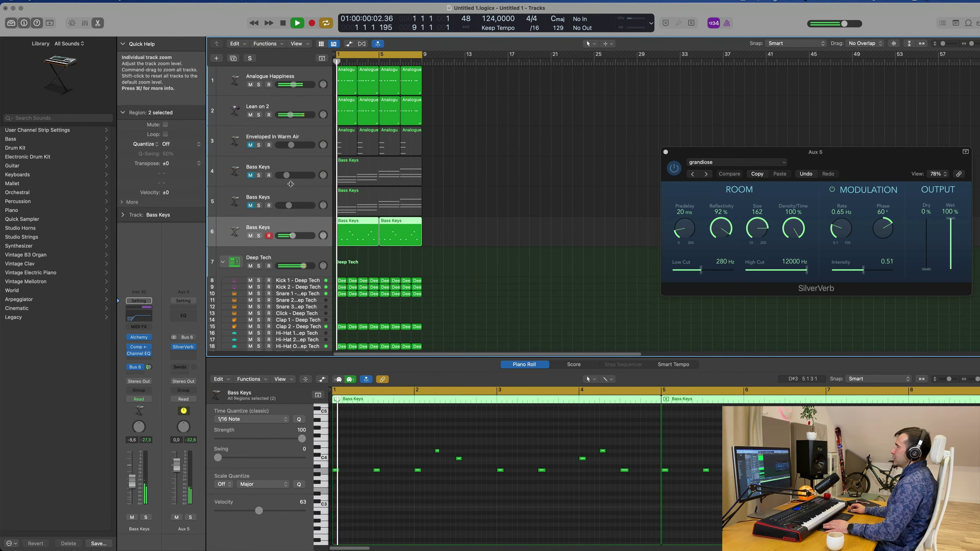
Unmute the Bass Keys chords on track 4 and raise the track's volume to -8.4 dB during playback.
key(space)
click(266, 166)
click(250, 175)
key(space)
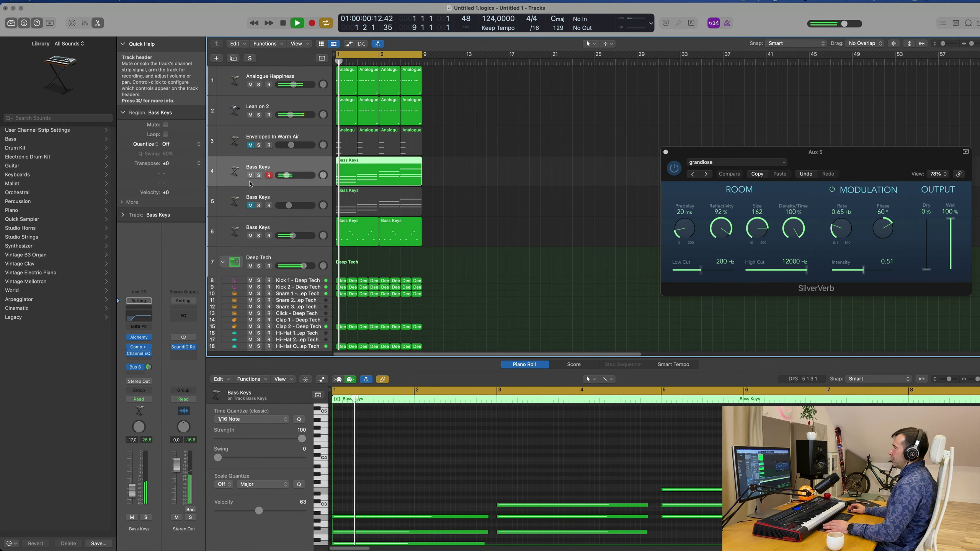
mouse_move(128, 495)
mouse_down()
mouse_move(145, 477)
mouse_move(132, 481)
mouse_up()
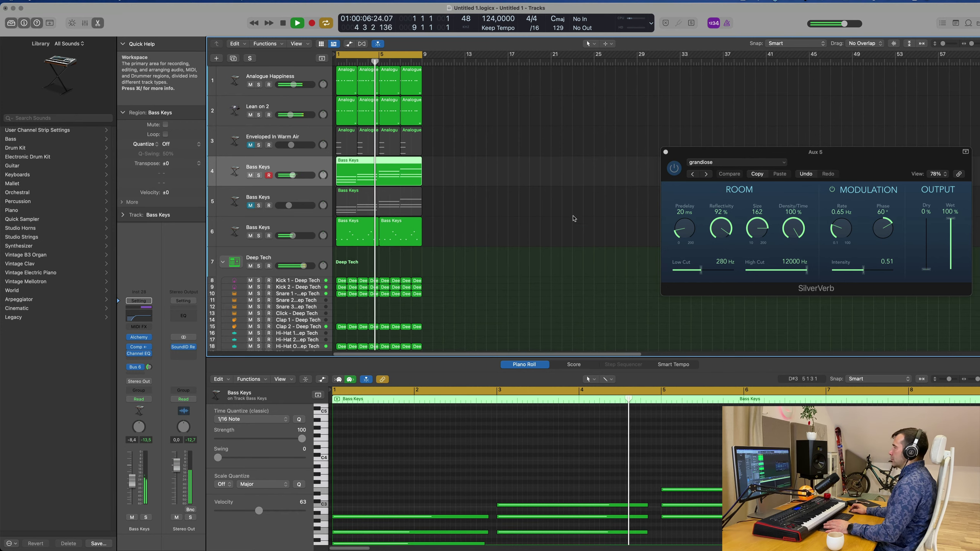
Repeat all regions of the eight-bar loop until the arrangement fills 32 bars, and clear the selection.
scroll(544, 214, down, 4)
scroll(513, 233, up, 4)
scroll(520, 233, down, 1)
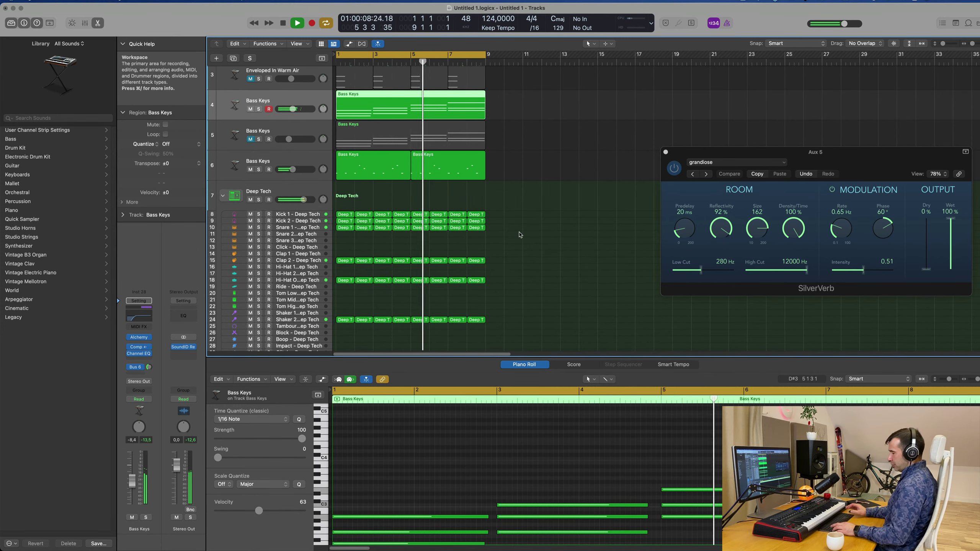
key(super+a)
key(super+r)
scroll(520, 232, down, 4)
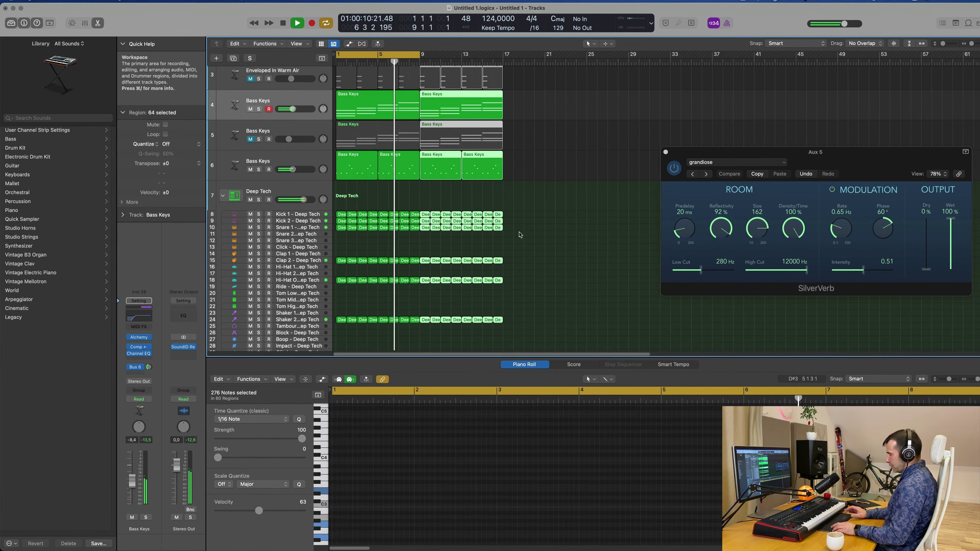
key(super+r)
key(super+r)
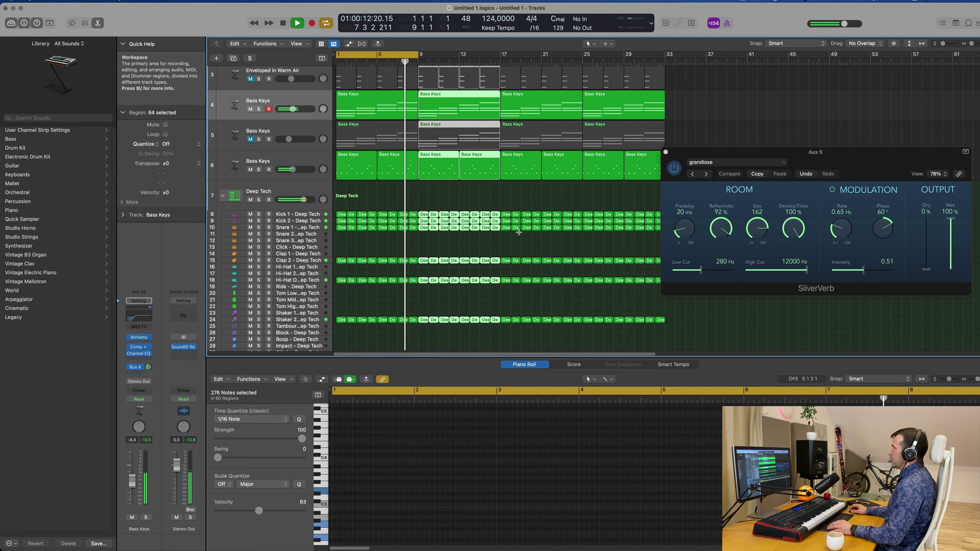
scroll(520, 232, up, 3)
scroll(520, 228, down, 2)
scroll(519, 223, up, 2)
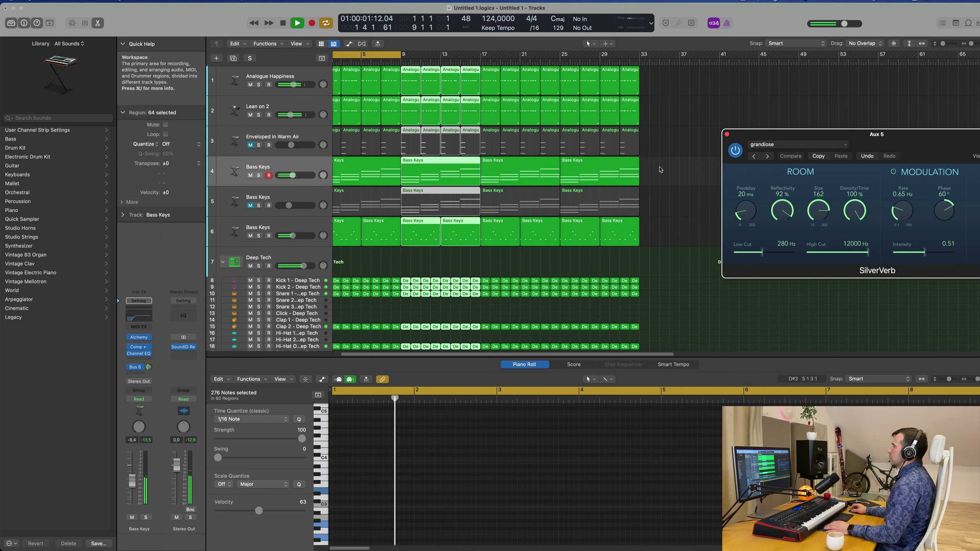
click(661, 170)
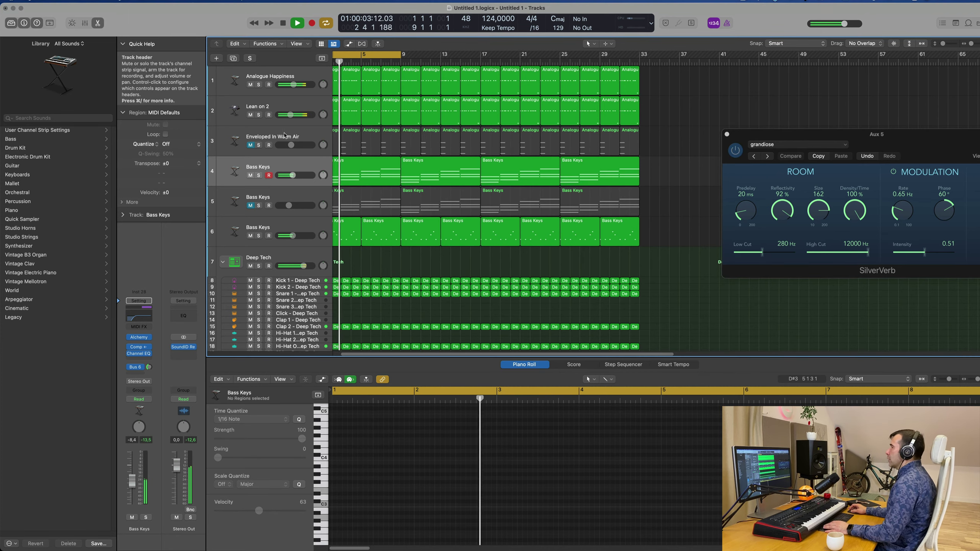
Unmute Enveloped In Warm Air on track 3 and raise its volume to -5.5 dB while playing the loop.
key(space)
click(284, 137)
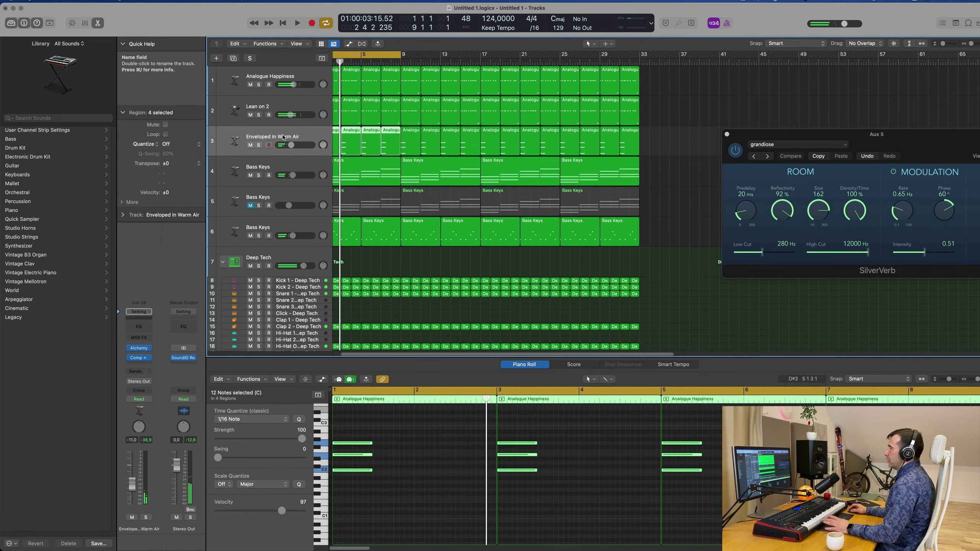
key(space)
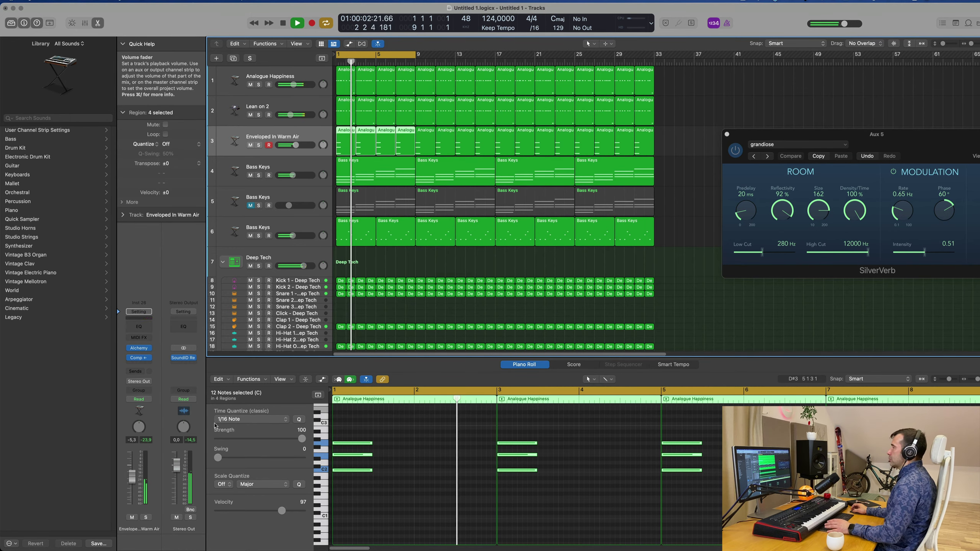
scroll(408, 273, down, 2)
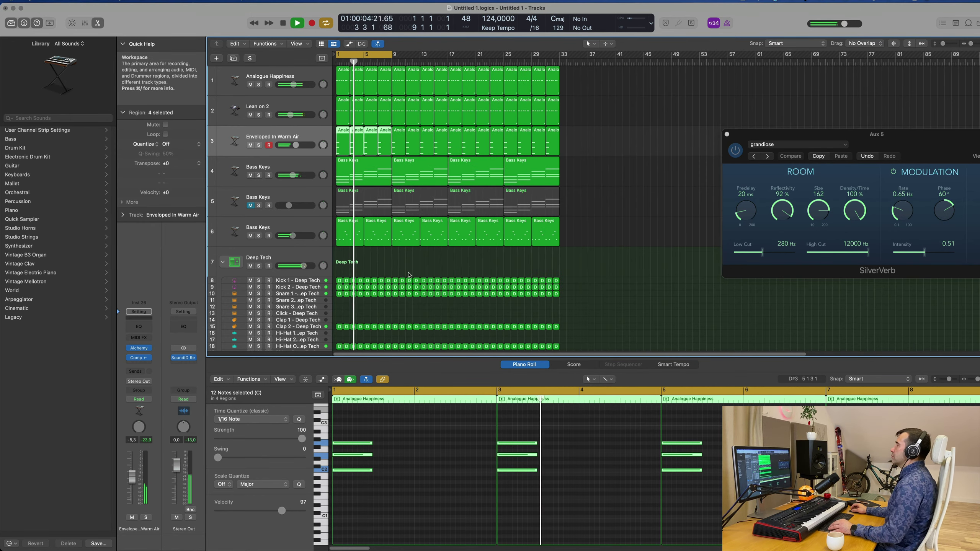
Unmute the Bass Keys layer on track 5 and raise its volume to -11.3 dB during playback.
click(258, 198)
key(space)
key(space)
click(249, 206)
key(space)
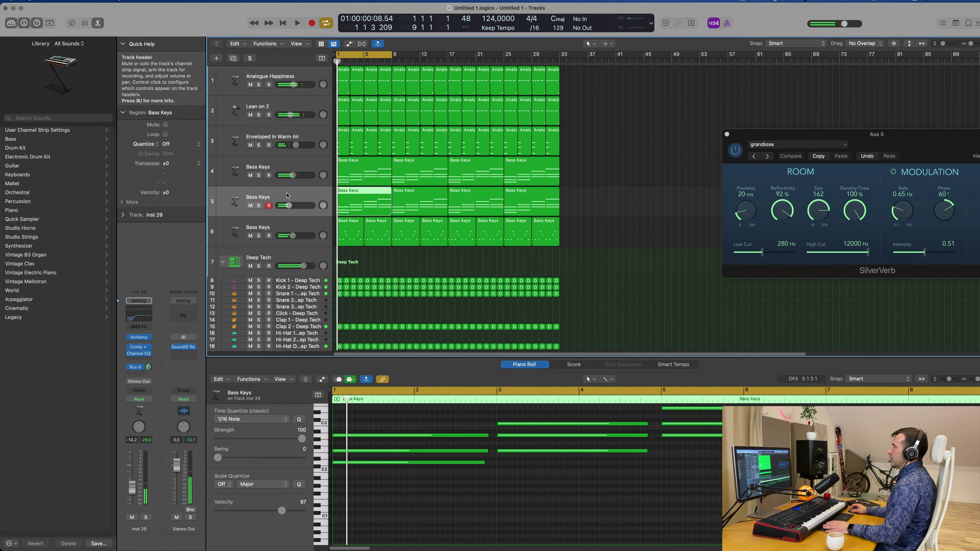
key(space)
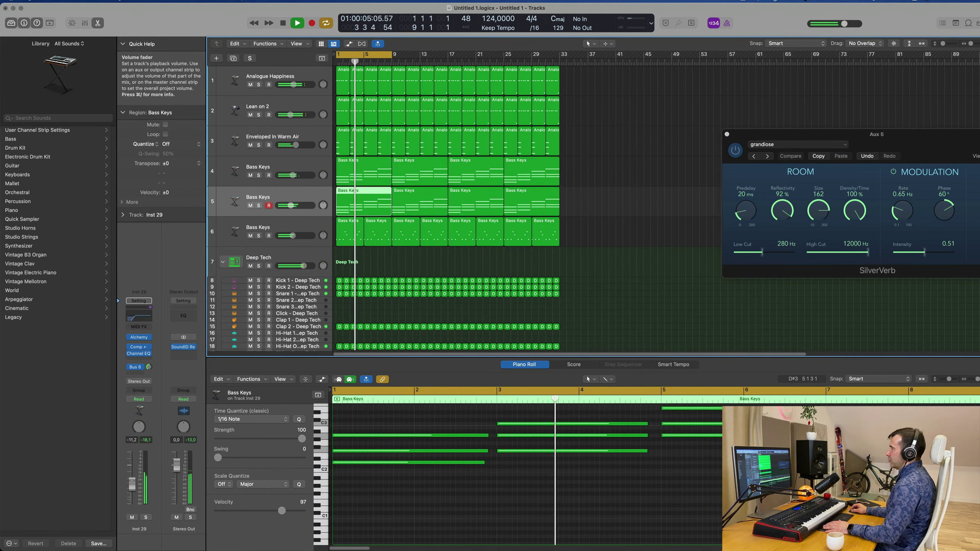
Examine the Channel EQ curve of track 5 and close its window.
click(137, 320)
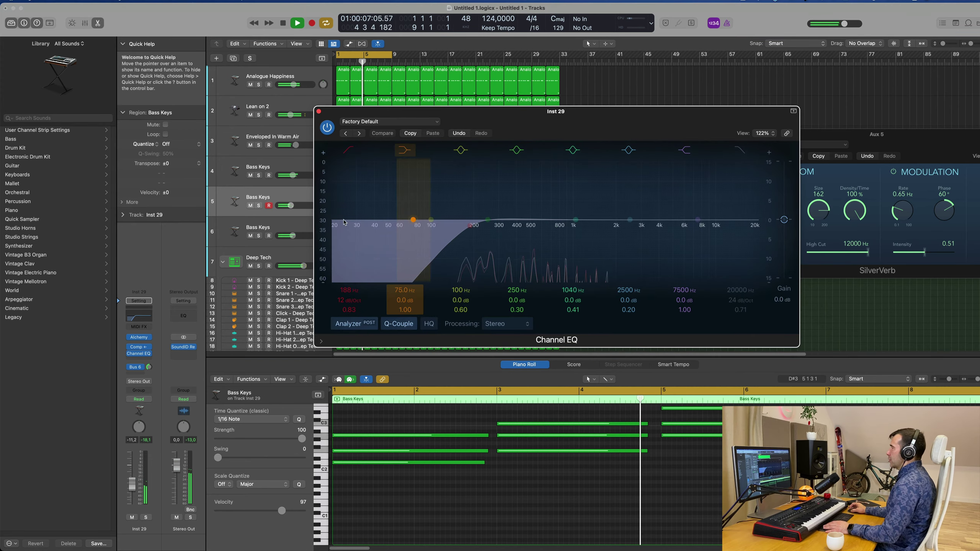
click(319, 111)
key(super+Right)
key(super+Right)
key(super+Right)
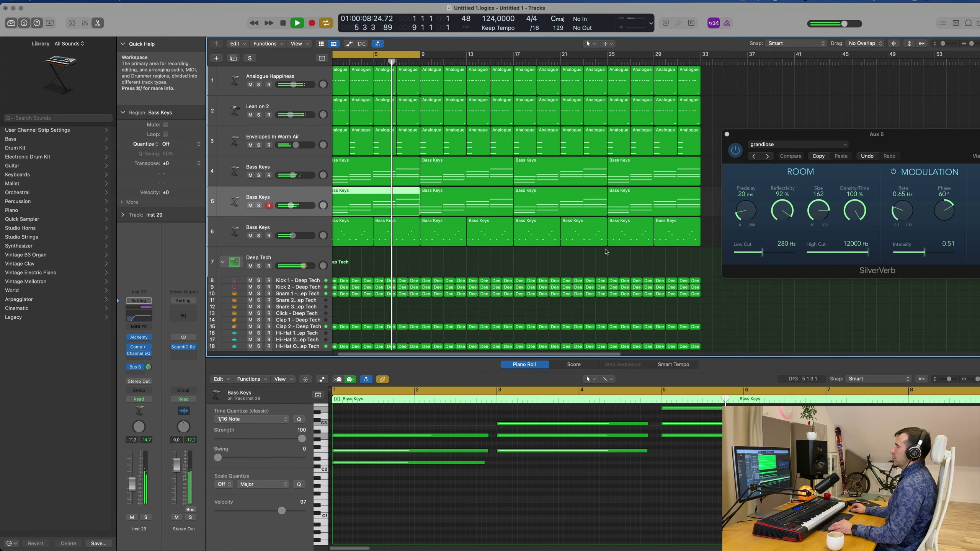
key(super+Left)
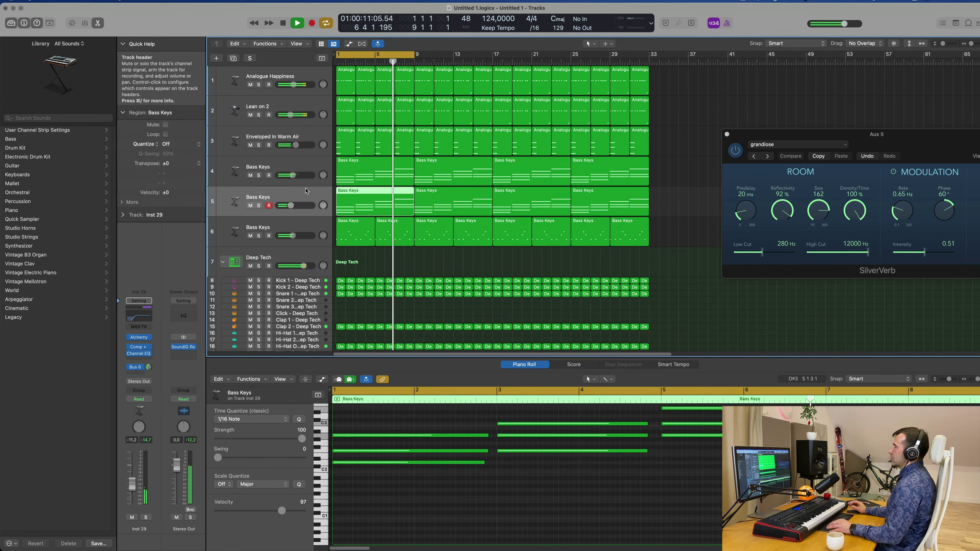
key(super+Left)
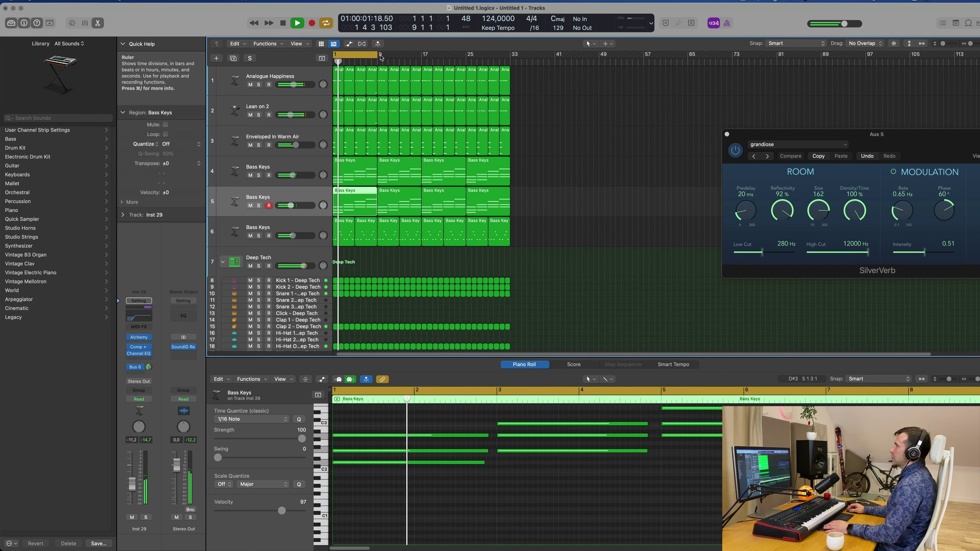
Extend the cycle range to bar 33 so it covers the whole arrangement, and stop playback.
drag(381, 57, 506, 68)
scroll(606, 160, up, 3)
scroll(606, 160, down, 1)
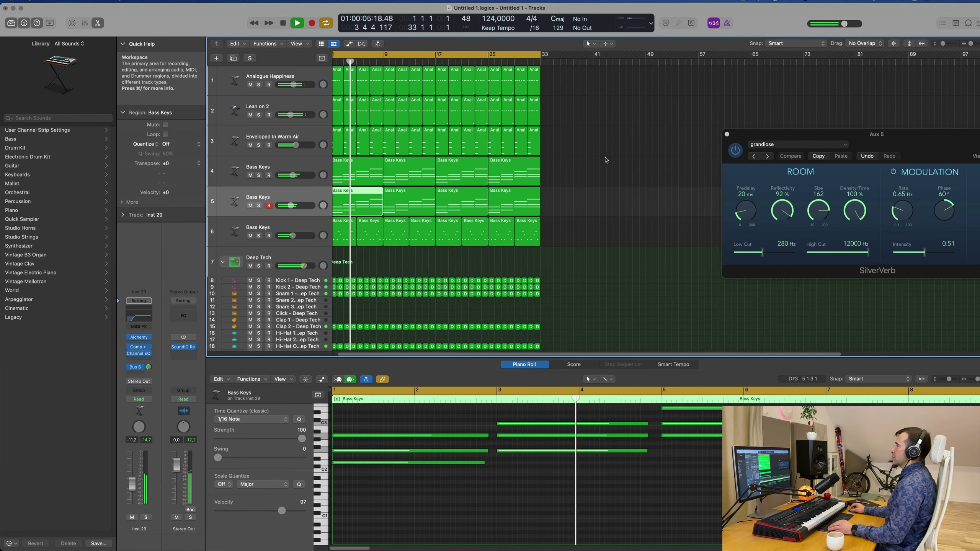
scroll(606, 160, up, 3)
key(space)
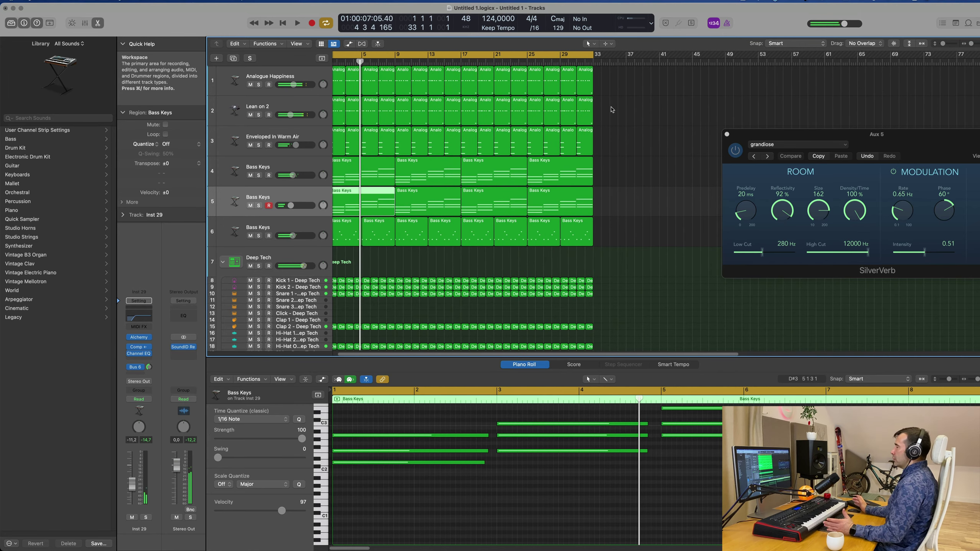
scroll(613, 110, left, 1)
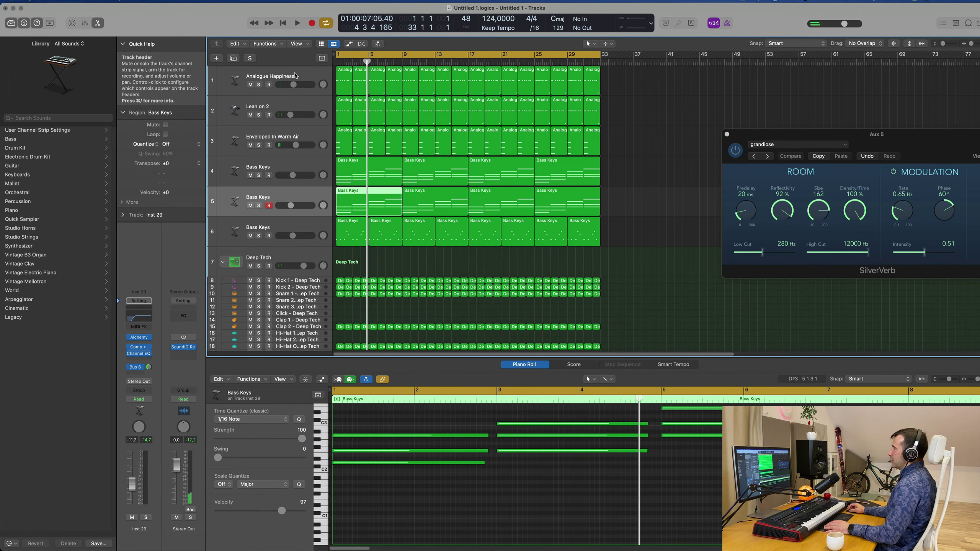
Duplicate the Analogue Happiness track and copy the first Bass Keys chord region from track 6 onto the new track.
click(307, 75)
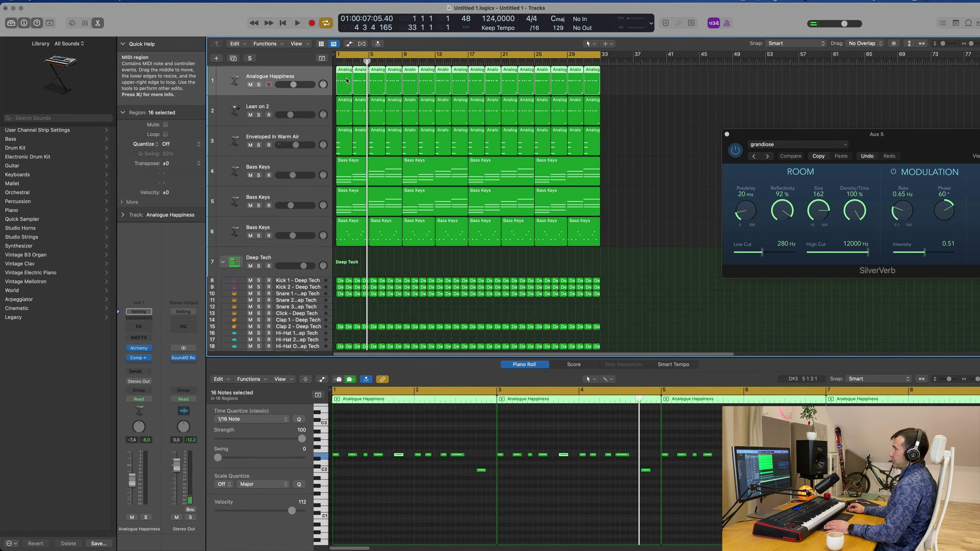
scroll(347, 81, right, 1)
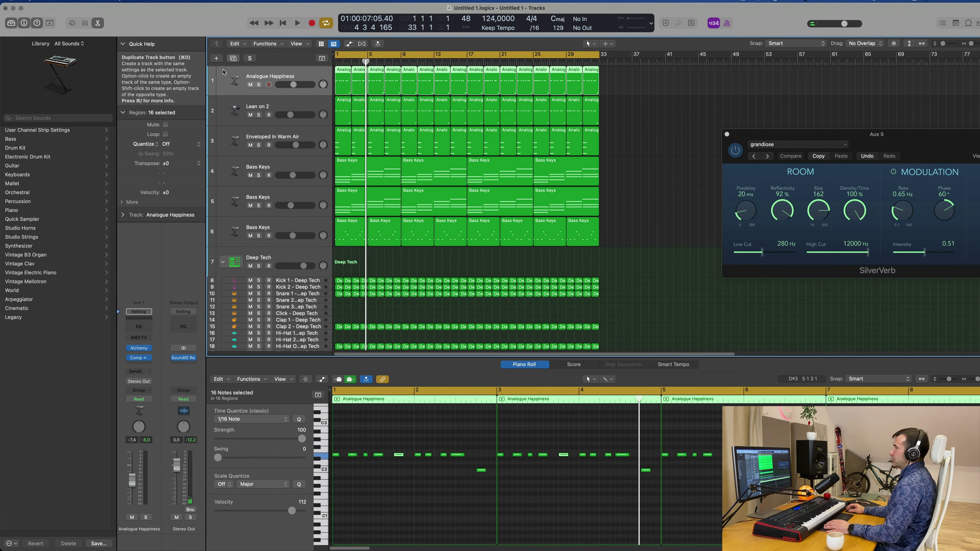
key(super+d)
click(374, 226)
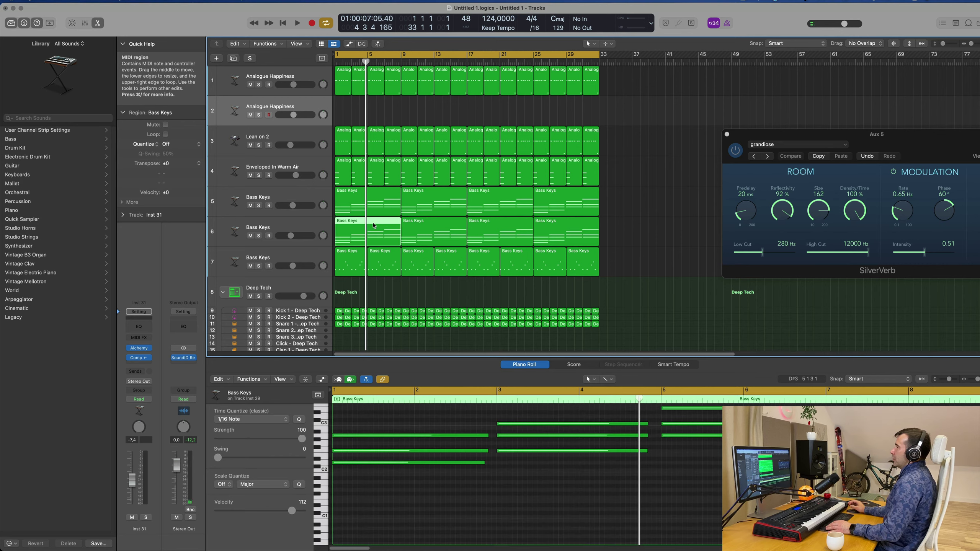
drag(374, 226, 374, 121)
Delete the upper chord notes in the copied region on track 2, keeping only the lowest note of each chord.
scroll(404, 480, down, 3)
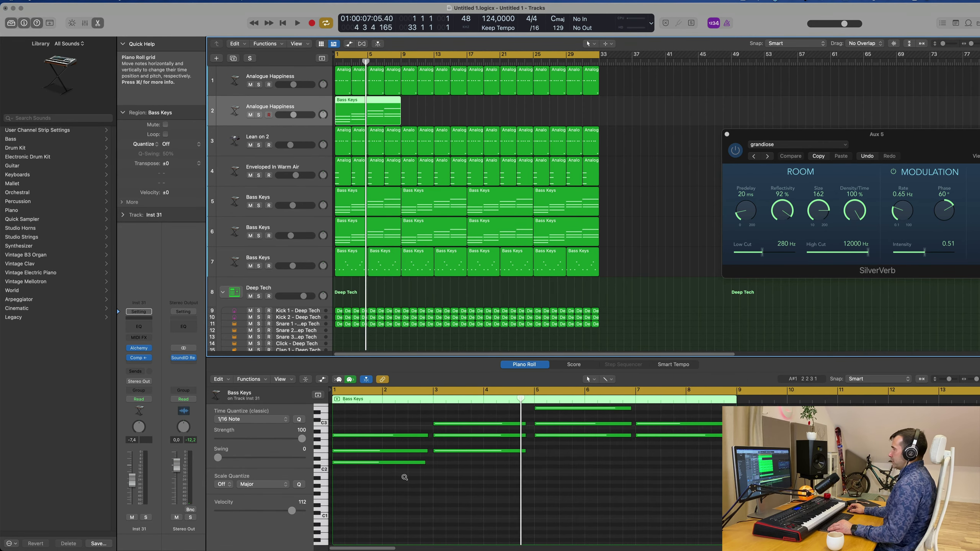
drag(364, 418, 464, 444)
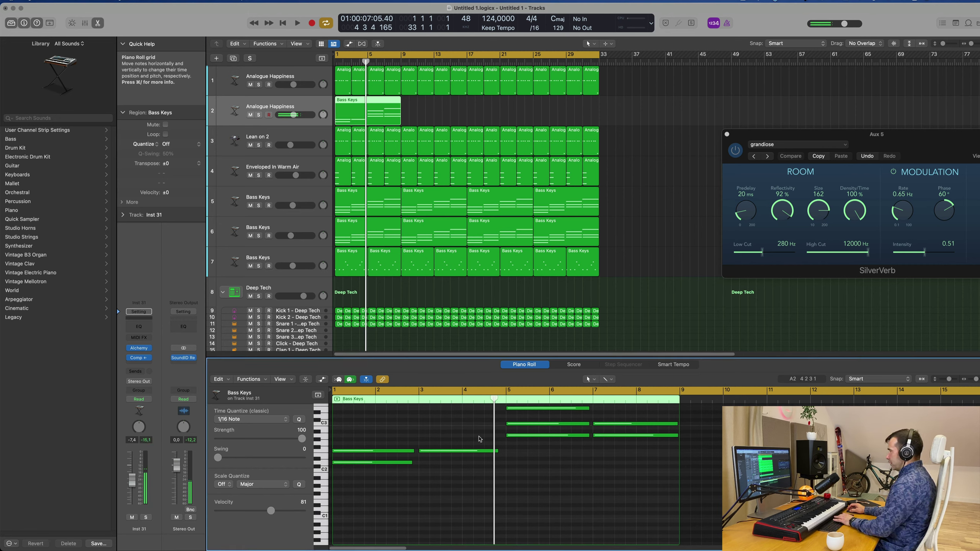
scroll(481, 439, up, 2)
drag(497, 422, 656, 456)
key(Delete)
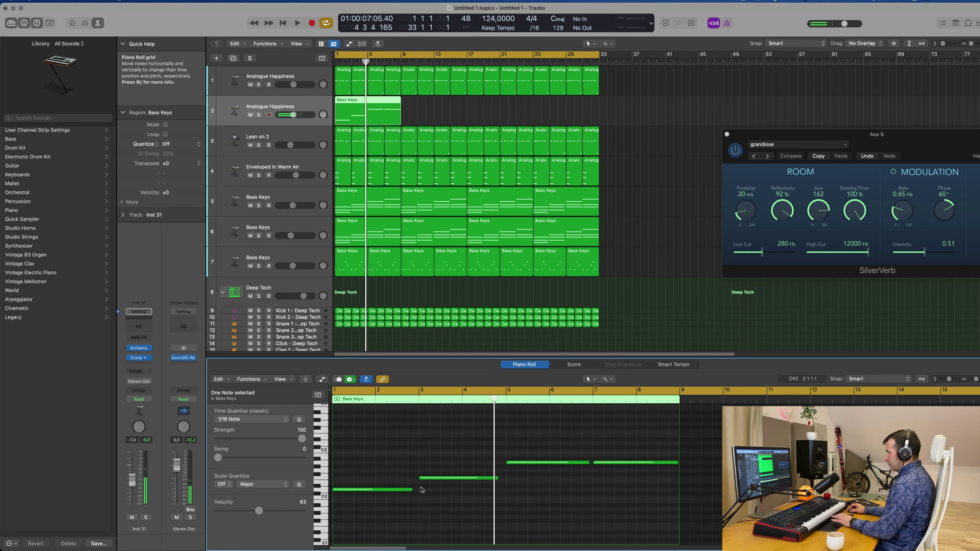
Lengthen the first three bass notes to two full bars each so that each reaches the following note.
drag(411, 490, 419, 490)
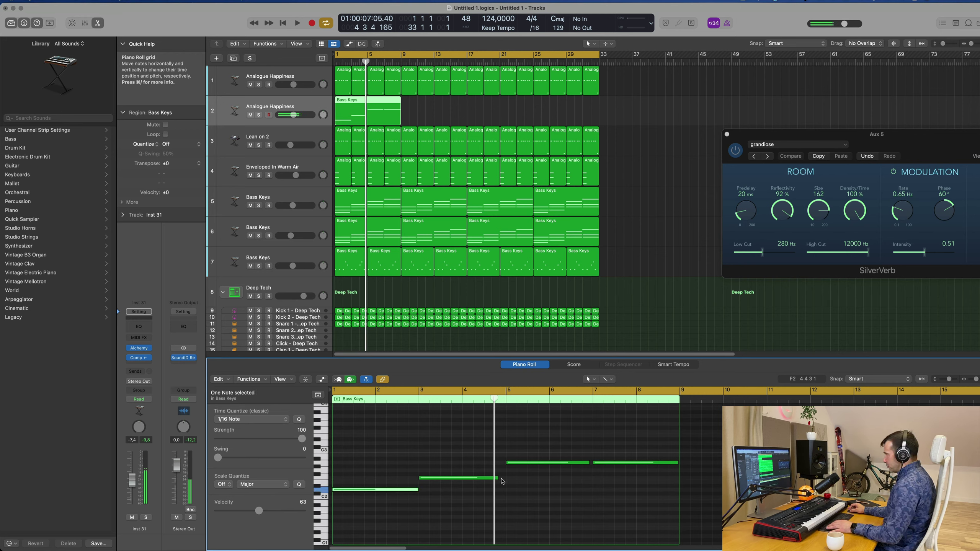
drag(496, 478, 506, 481)
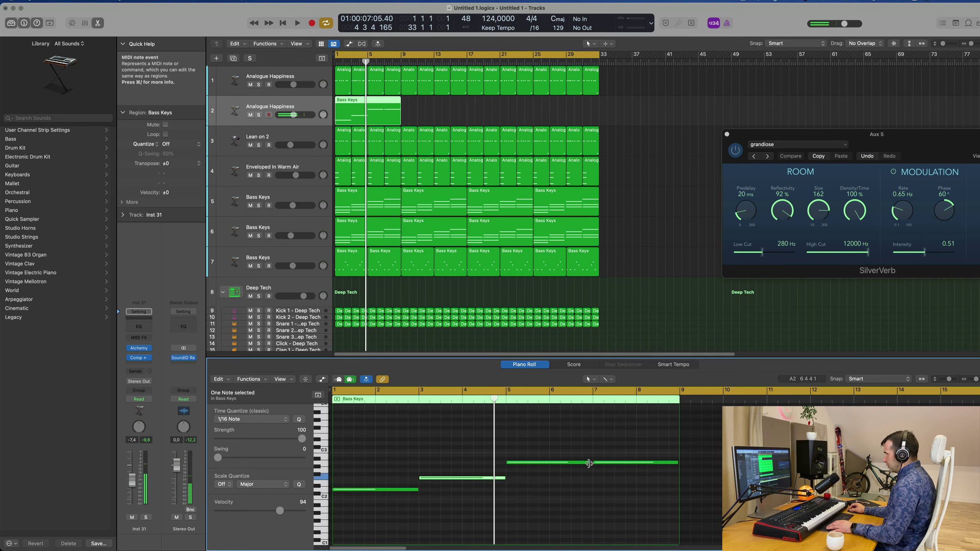
drag(588, 463, 592, 465)
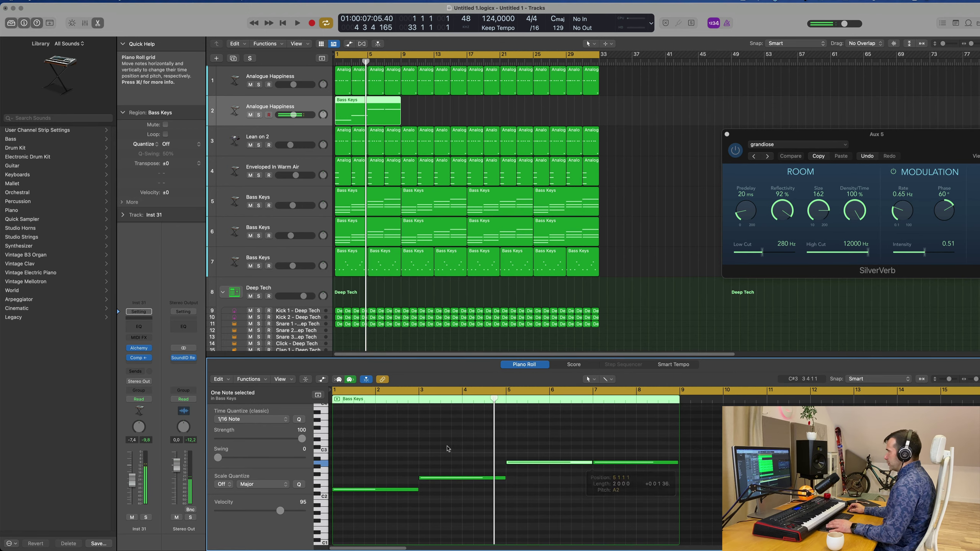
Mute the original Analogue Happiness on track 1, play the new bass part and lower its volume slightly.
click(251, 84)
key(space)
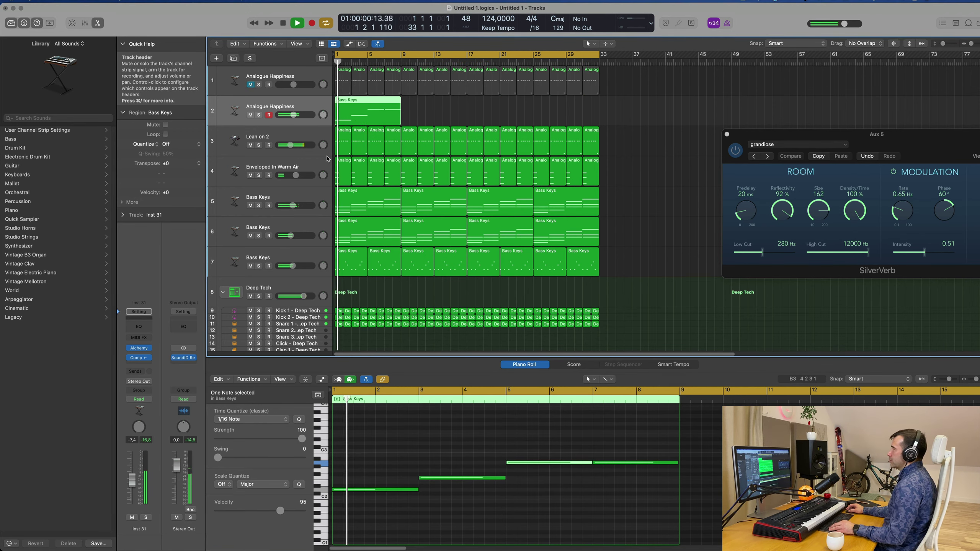
scroll(499, 341, up, 2)
scroll(499, 341, down, 2)
scroll(393, 450, down, 1)
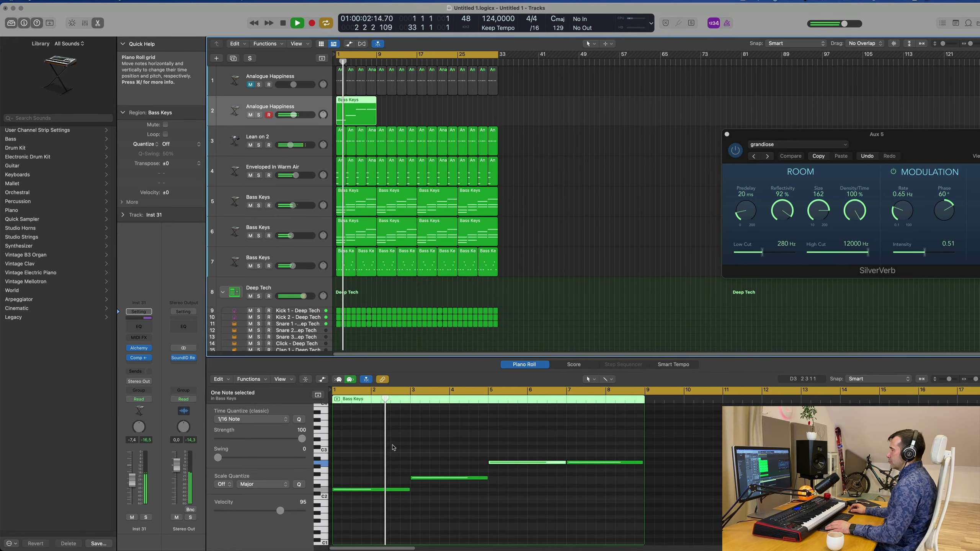
scroll(393, 450, down, 1)
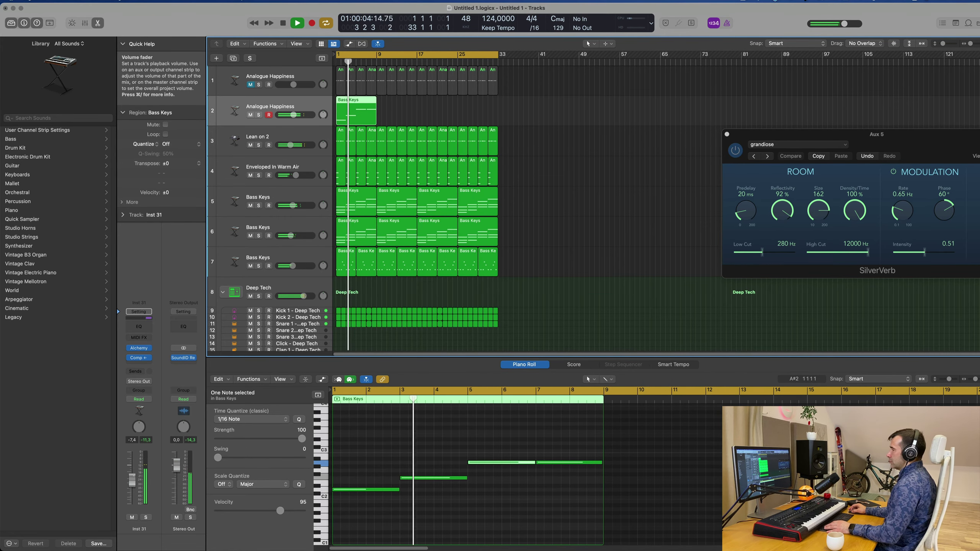
click(146, 517)
click(146, 517)
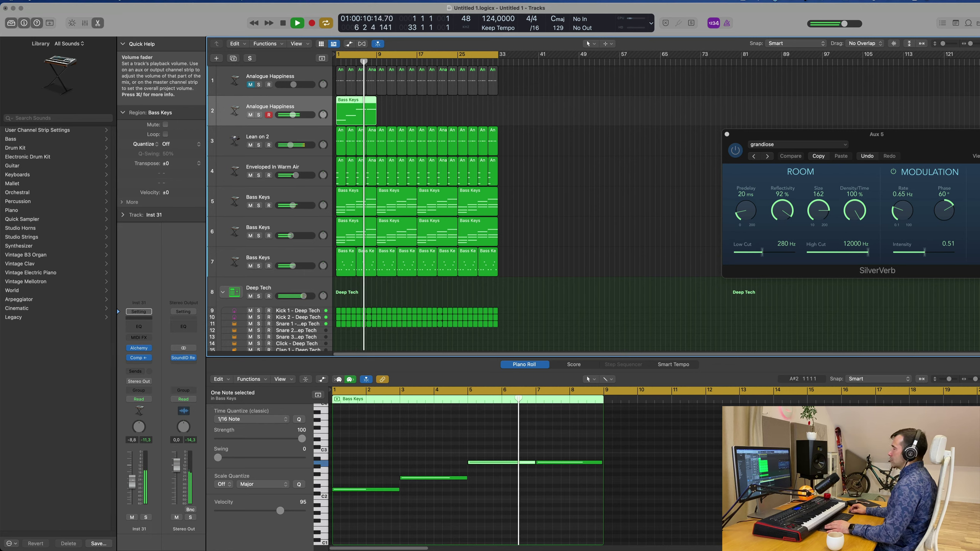
Mute Lean on 2 on track 3 and replay the arrangement from the start.
click(250, 145)
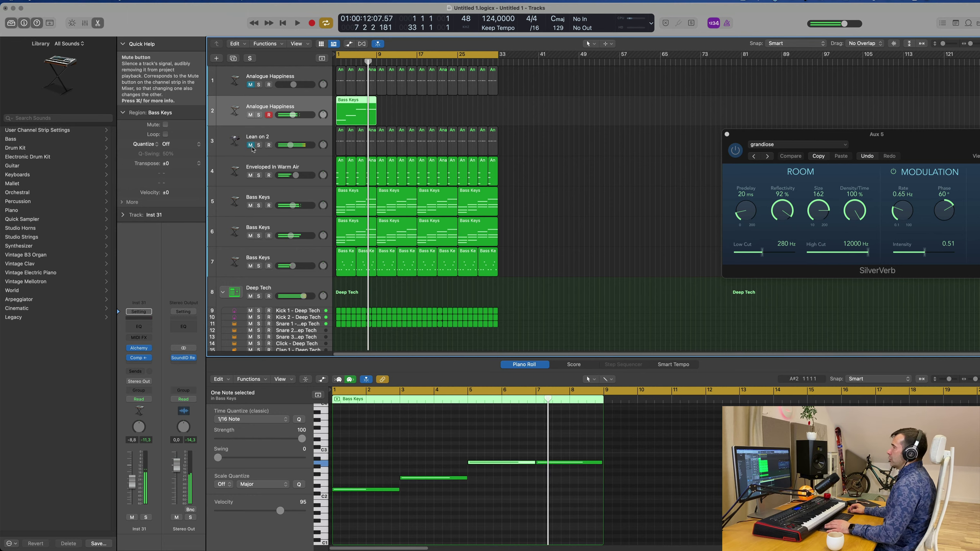
key(space)
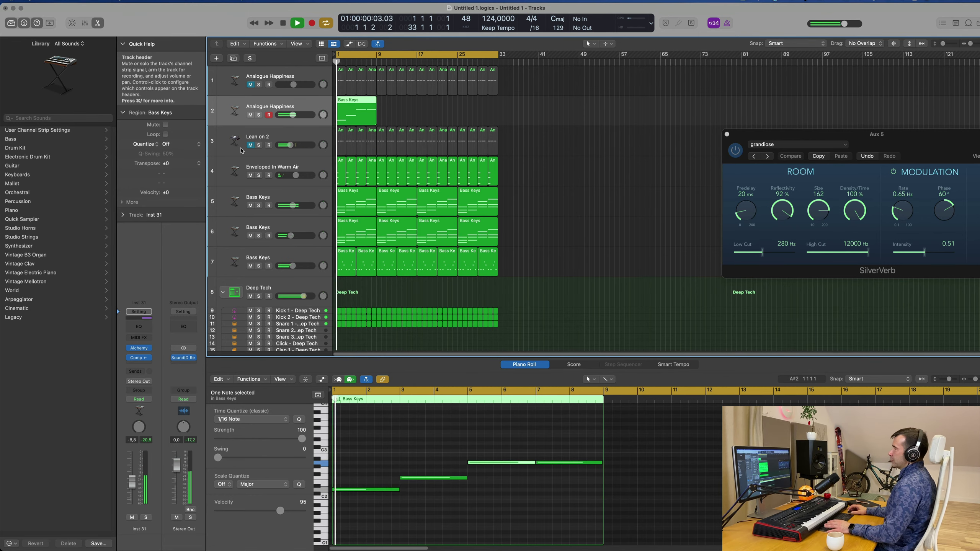
scroll(347, 144, up, 4)
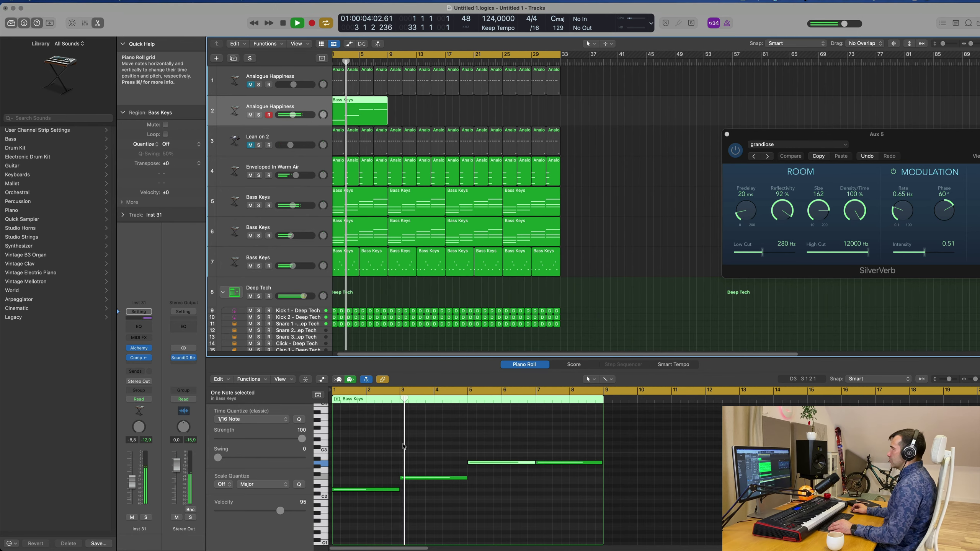
Open the Alchemy instrument on the track 2 bass and switch its arpeggiator on in Up mode, replaying the part.
scroll(403, 446, down, 1)
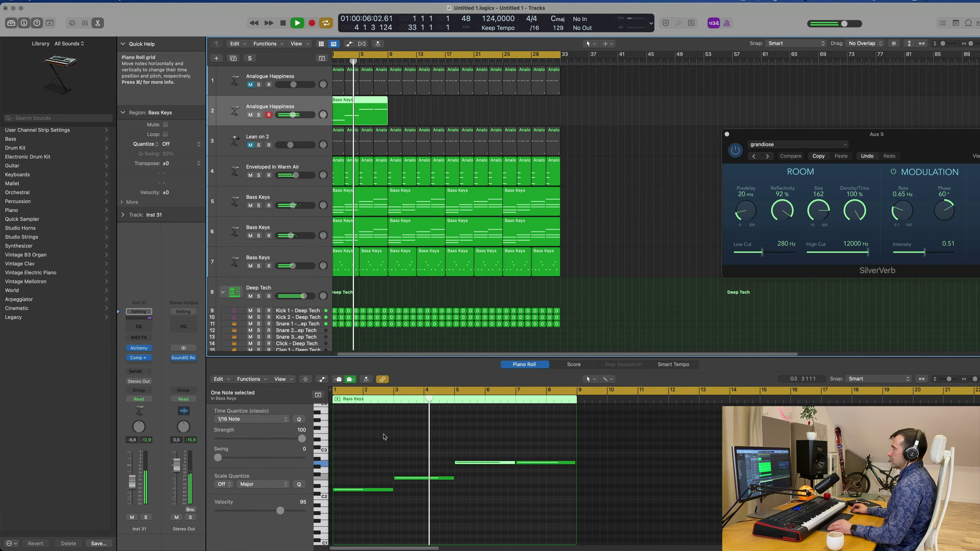
mouse_move(139, 350)
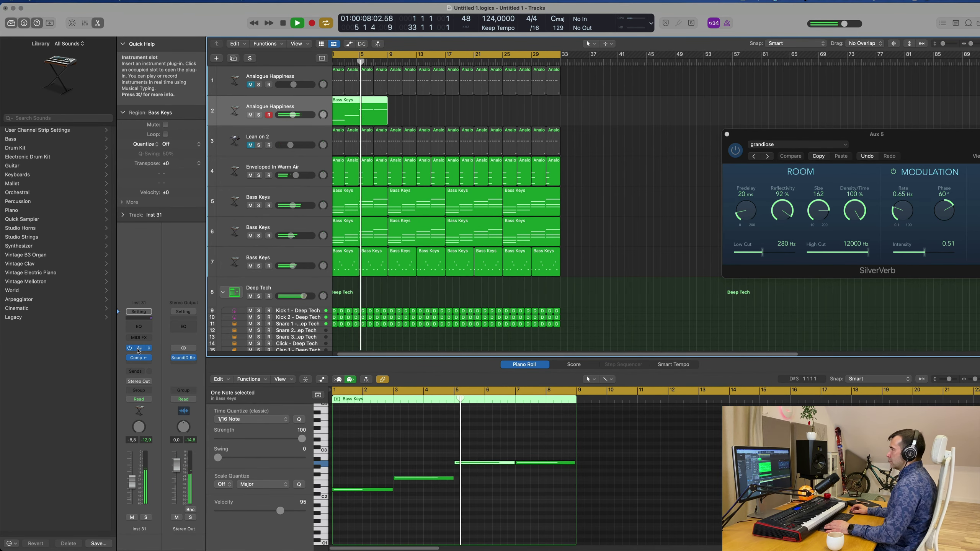
key(space)
drag(563, 116, 583, 115)
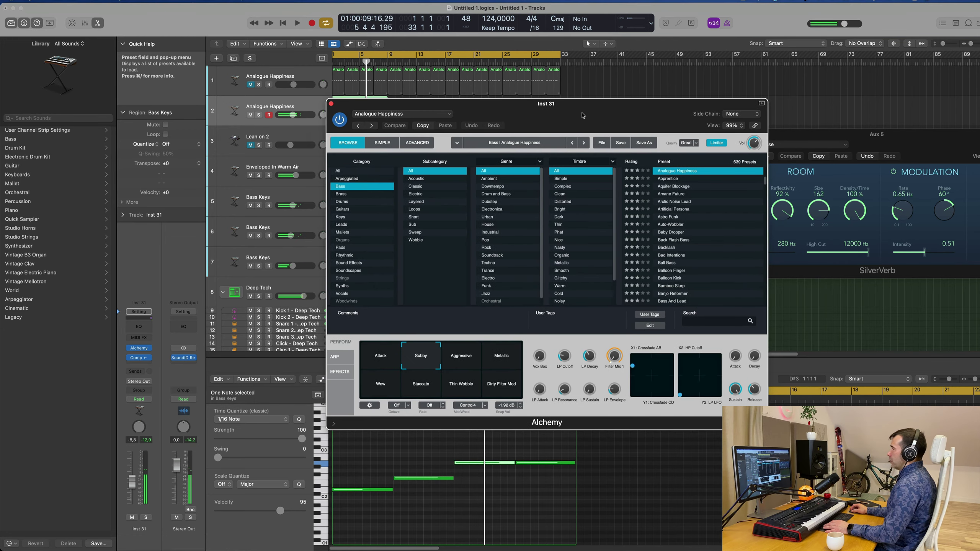
click(335, 356)
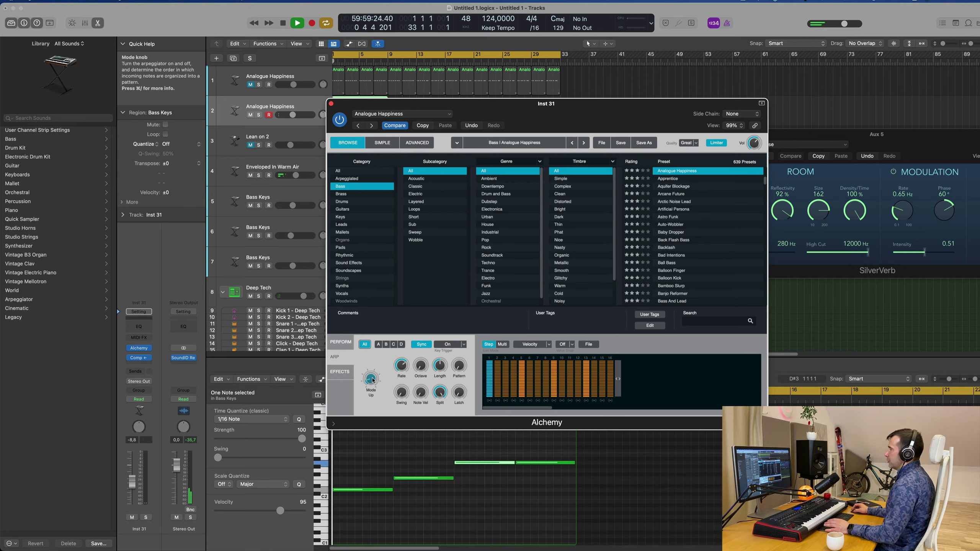
drag(592, 105, 701, 104)
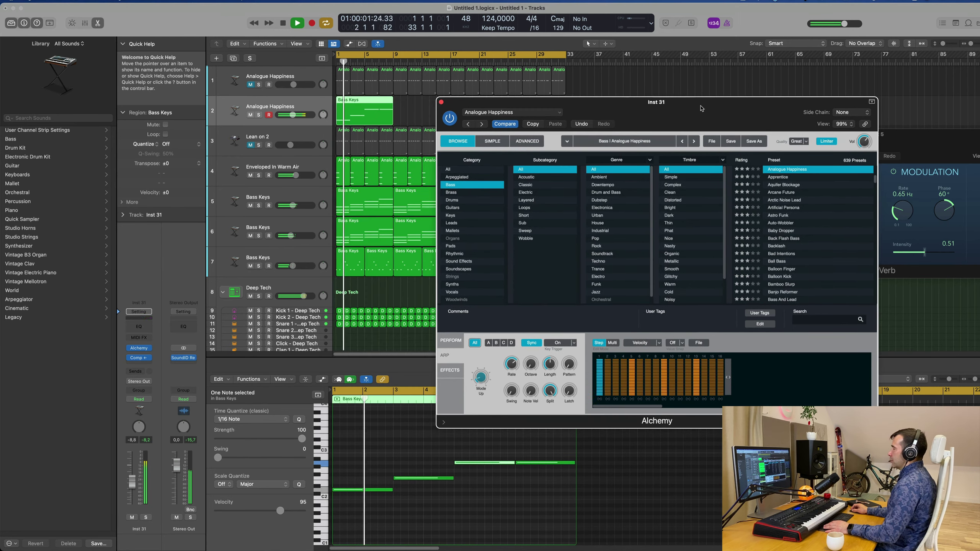
key(space)
Set the arpeggiator's octave range to 2 and the track 2 volume to -9.6 dB, replaying from the start.
drag(132, 481, 133, 491)
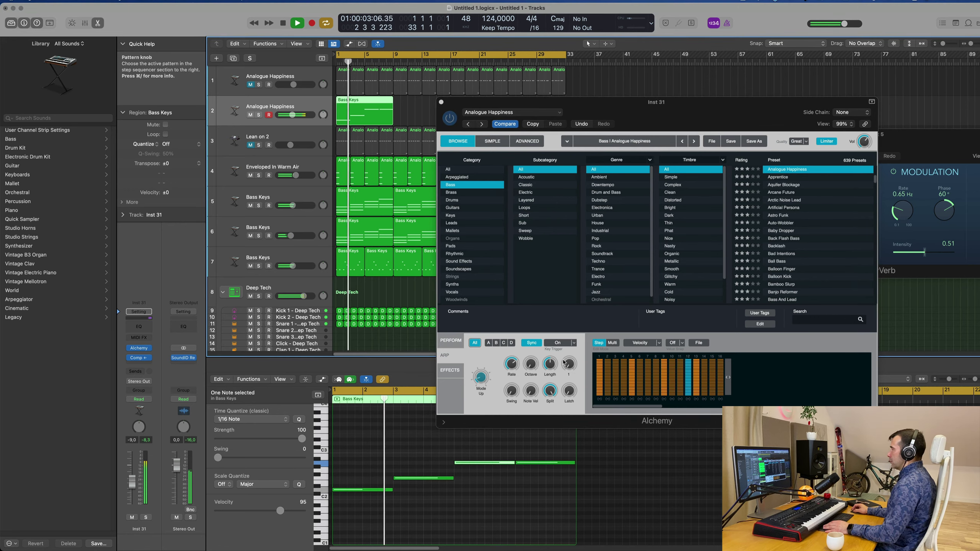
drag(567, 360, 533, 349)
key(Return)
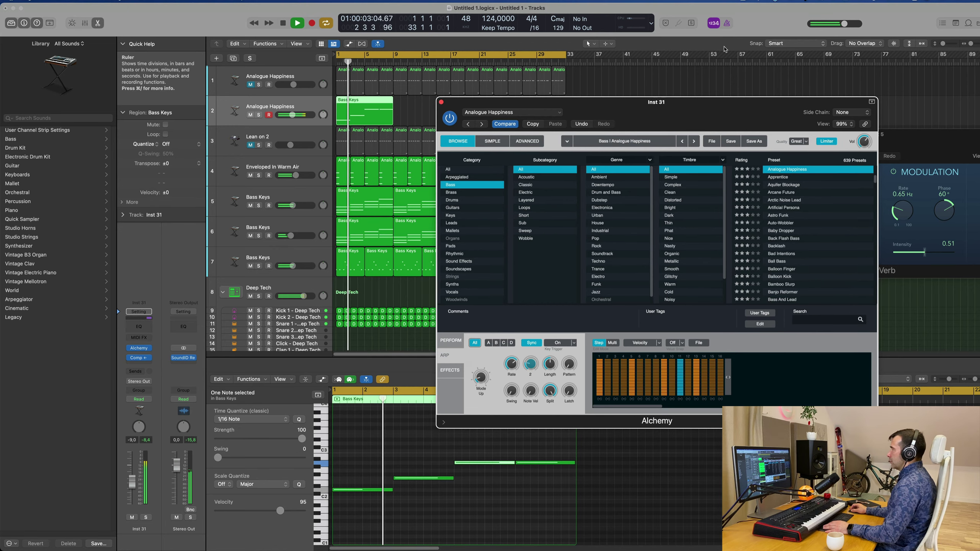
drag(717, 110, 781, 118)
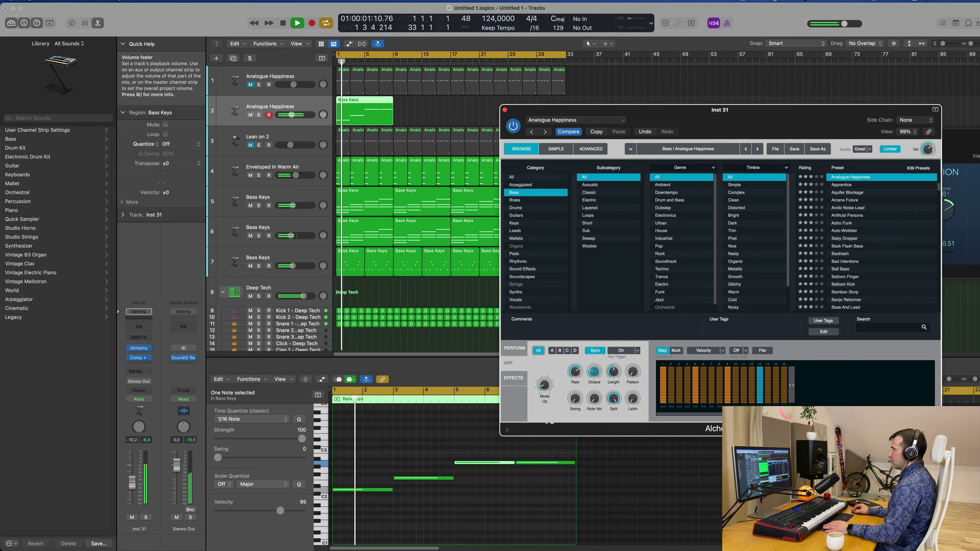
drag(133, 482, 133, 483)
key(Return)
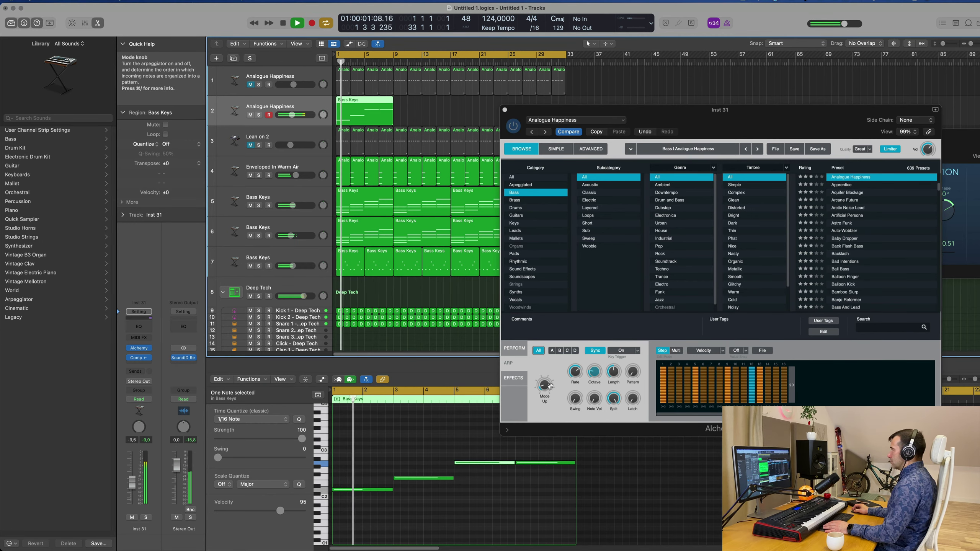
key(Return)
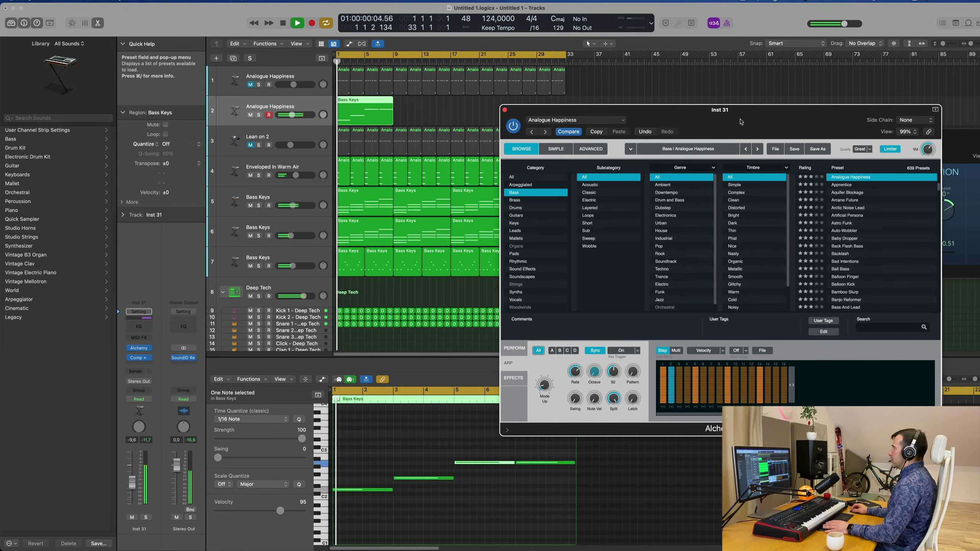
drag(761, 117, 589, 124)
key(space)
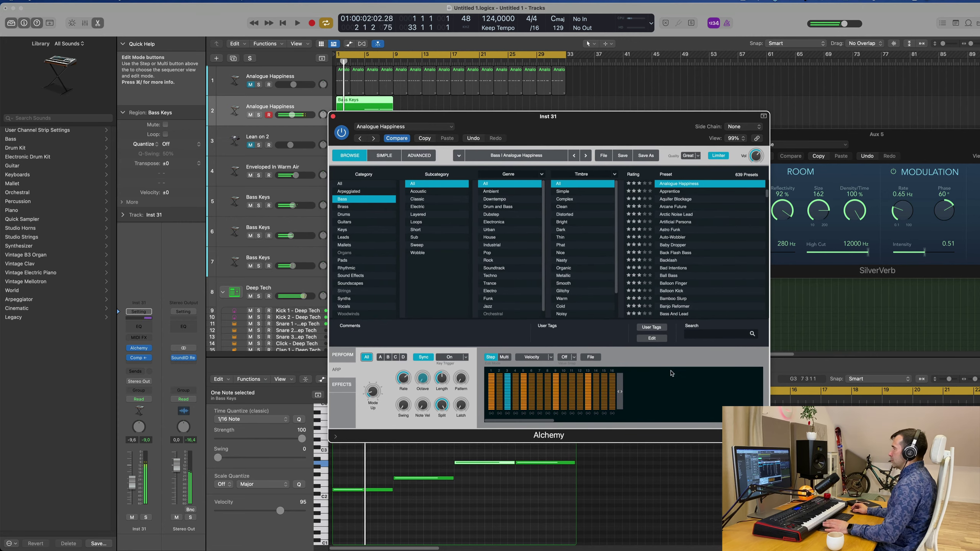
Load the Down Up 16 Notes preset into the bass arpeggiator's step pattern.
click(574, 357)
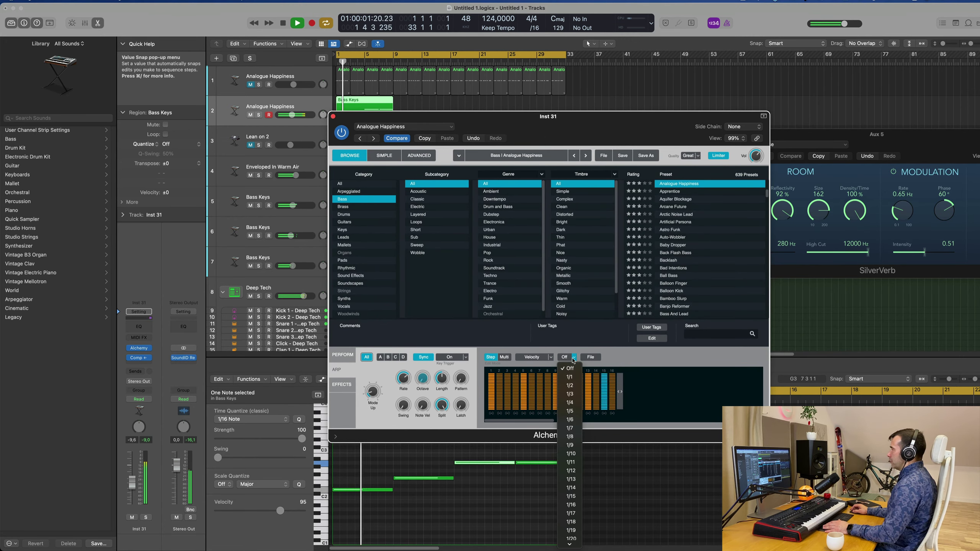
click(597, 358)
click(591, 357)
mouse_move(606, 369)
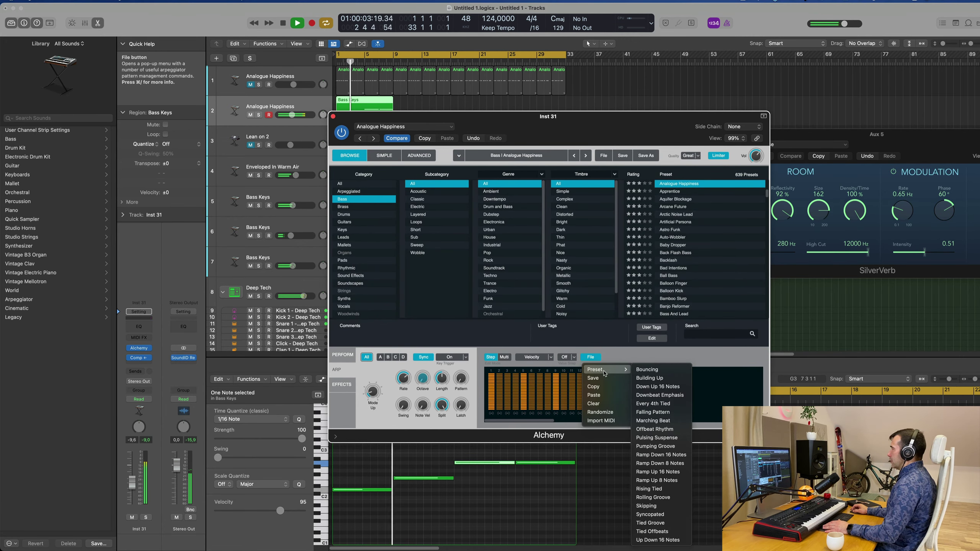
click(662, 387)
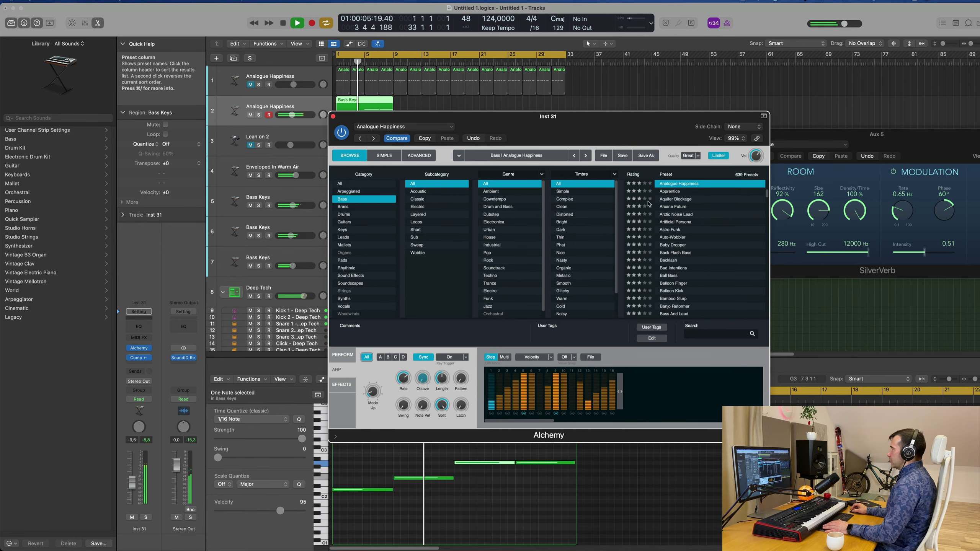
drag(608, 314, 754, 304)
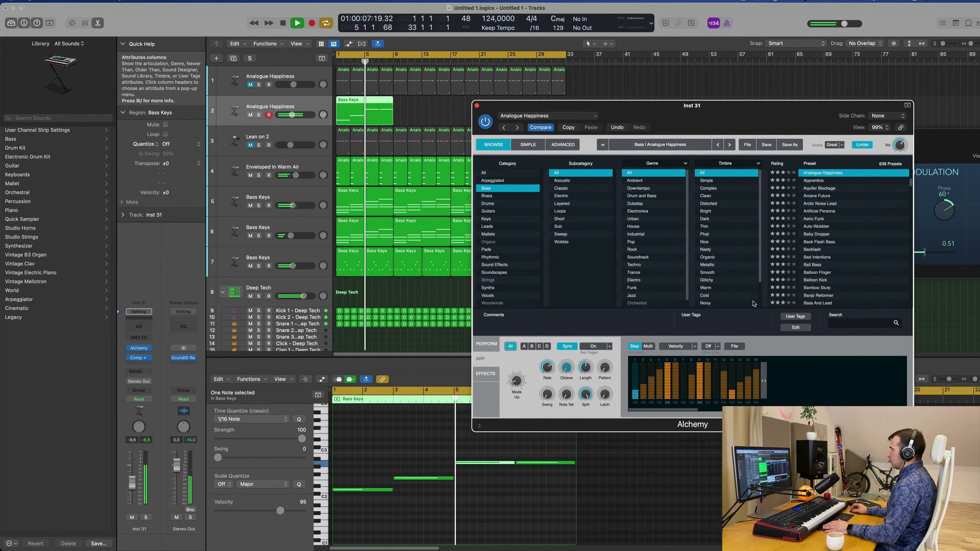
Try the Building Up preset as the arpeggiator's step pattern and set the track 2 volume to -9.4 dB.
click(734, 346)
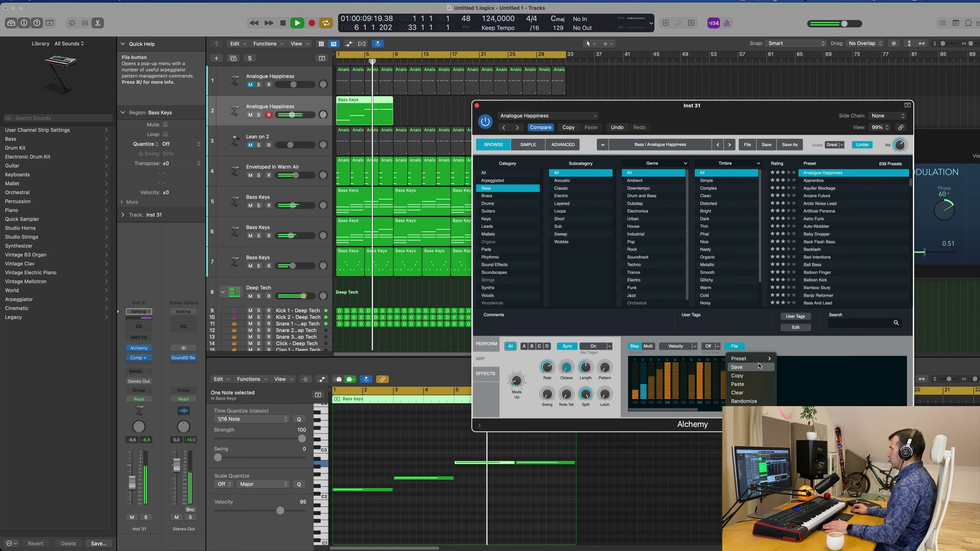
mouse_move(749, 358)
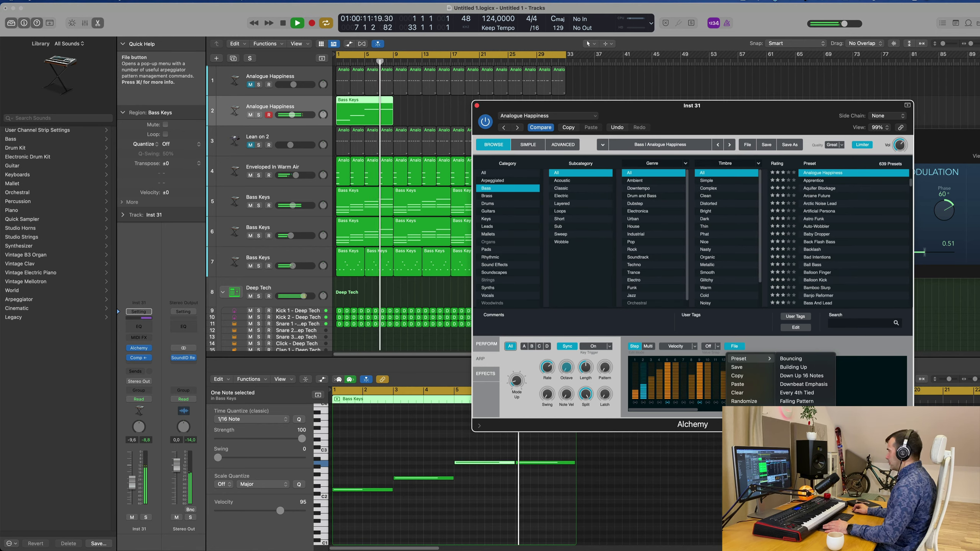
click(793, 367)
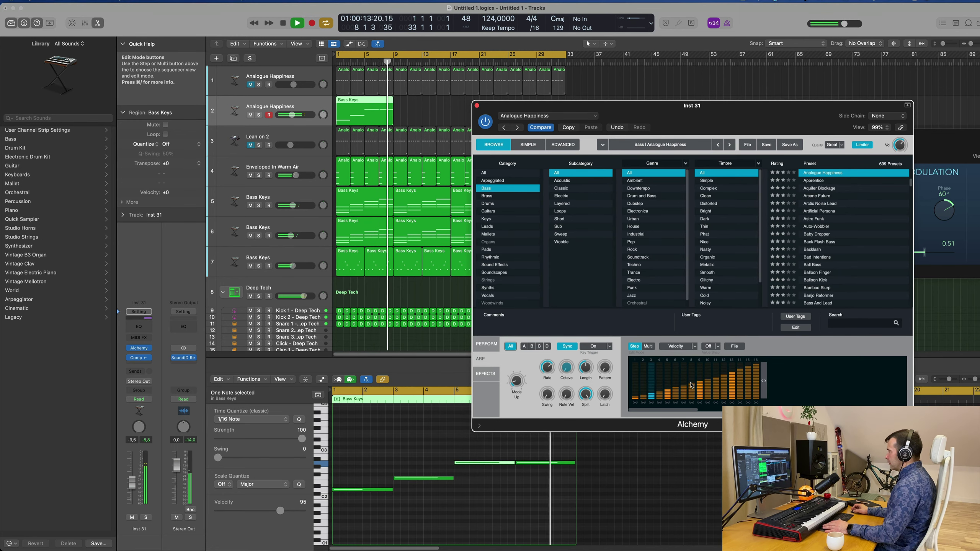
drag(756, 106, 698, 105)
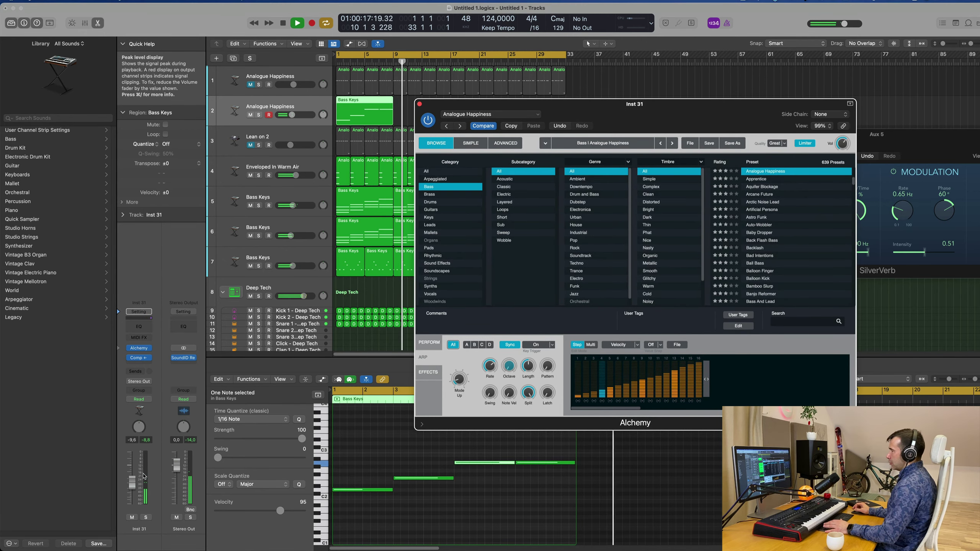
drag(462, 104, 548, 99)
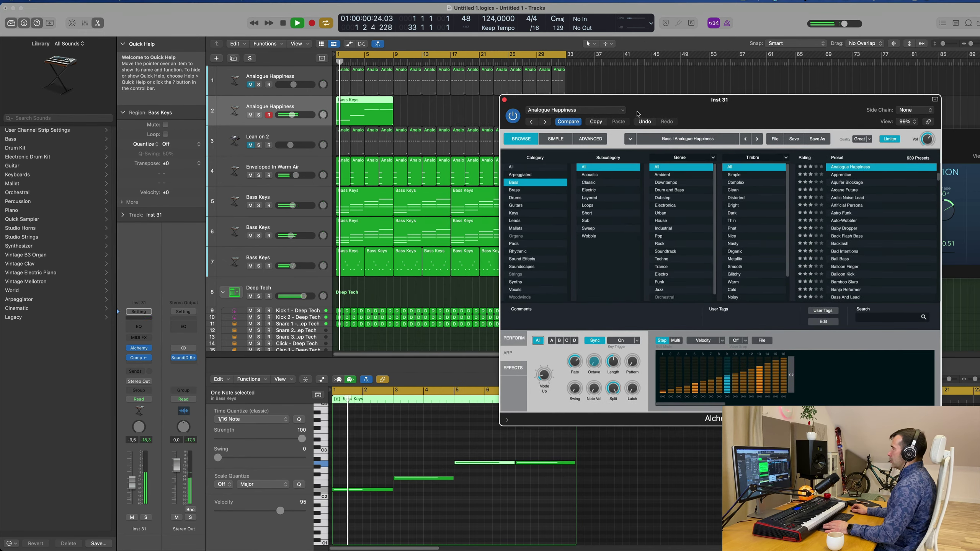
click(132, 486)
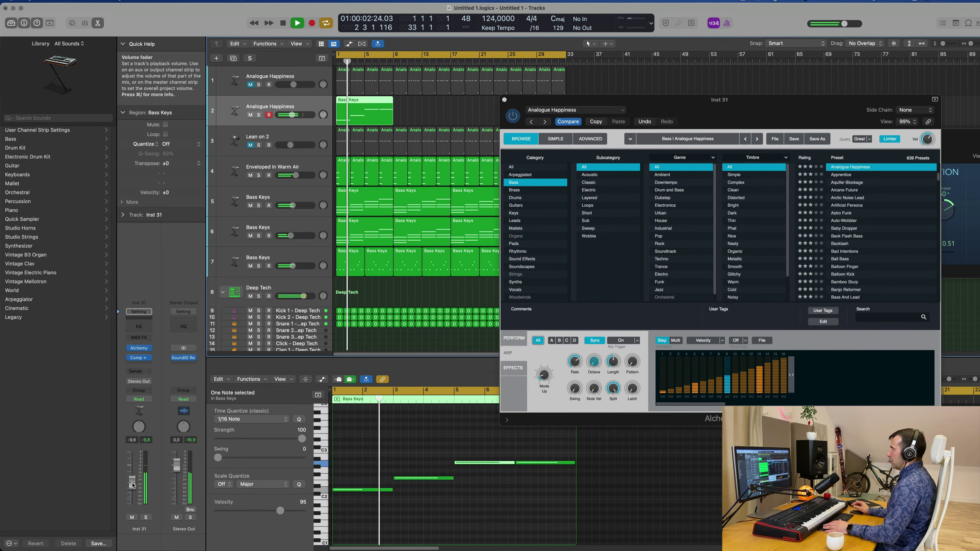
drag(132, 485, 133, 484)
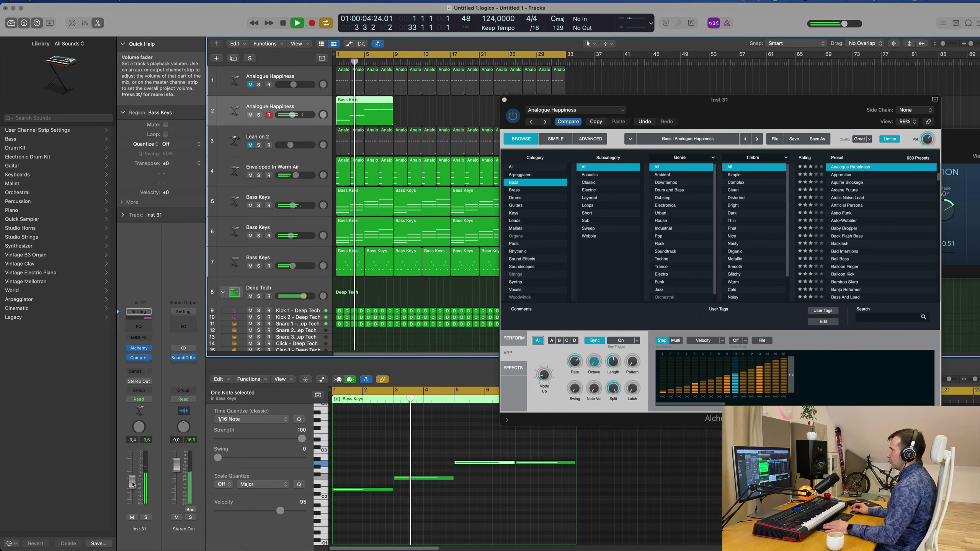
Clear the arpeggiator's step pattern and restart playback to hear the bass.
key(space)
click(764, 341)
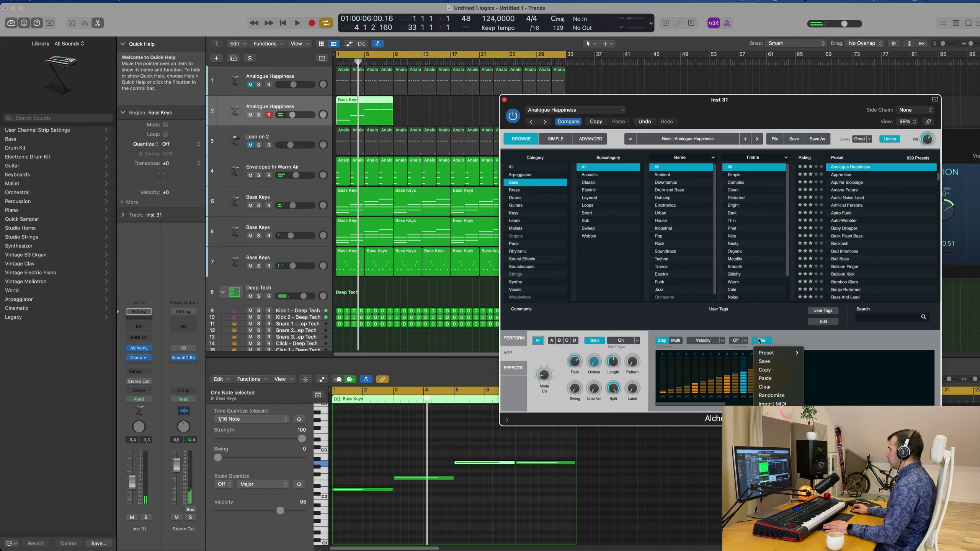
mouse_move(771, 357)
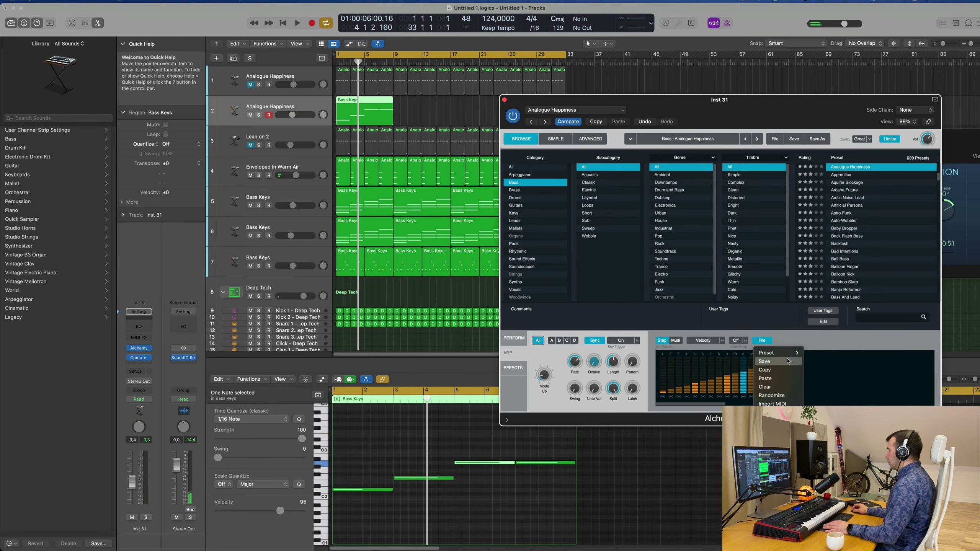
click(782, 387)
key(space)
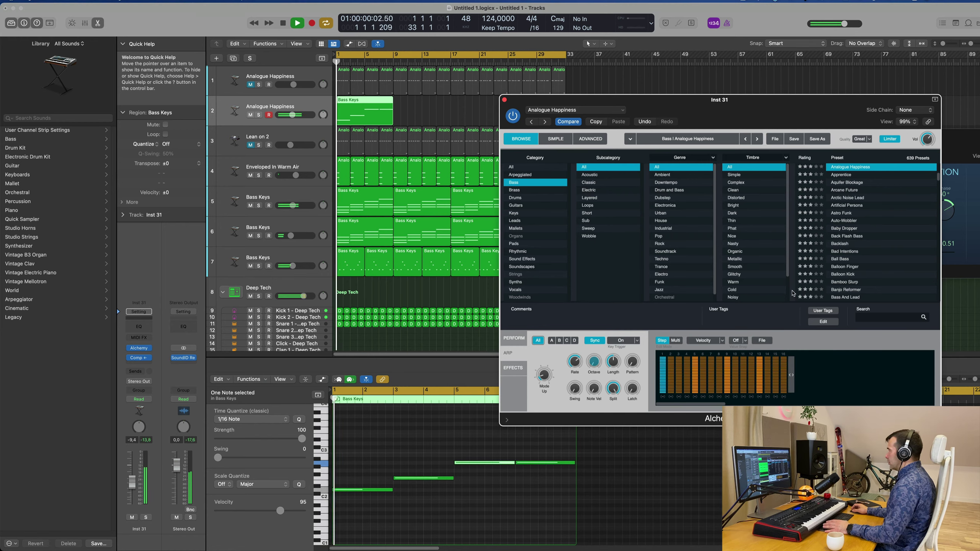
Replay the arpeggiated bass from the start, closing and reopening Alchemy while listening.
drag(780, 109, 654, 168)
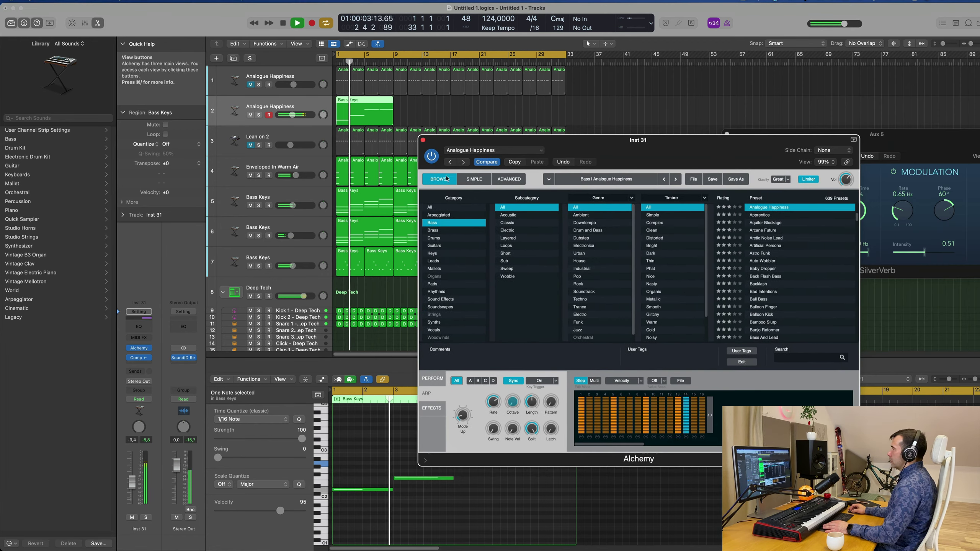
click(423, 140)
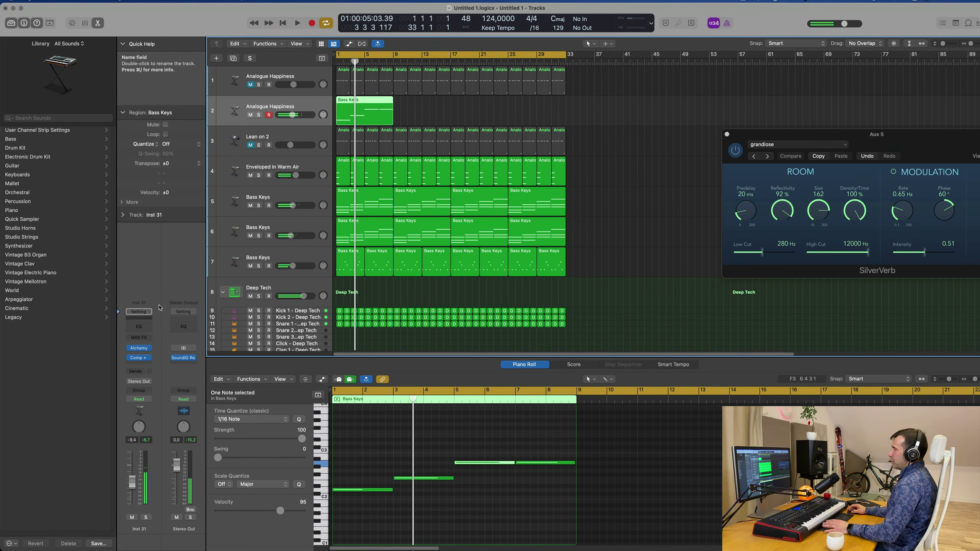
key(Return)
key(space)
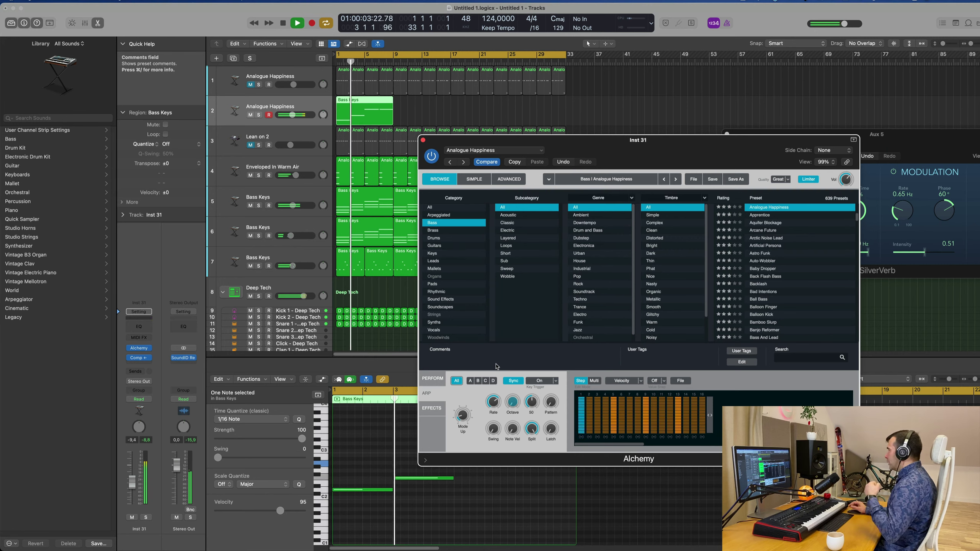
mouse_move(682, 144)
mouse_down()
mouse_move(639, 153)
mouse_move(674, 158)
mouse_up()
key(space)
key(space)
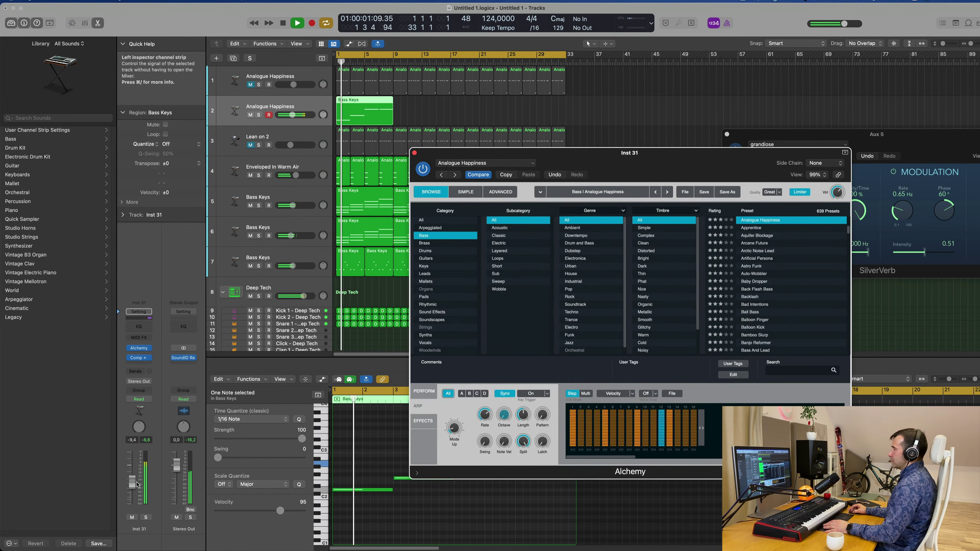
Lower the track 2 volume to -11.2 dB and replay the arpeggiated bass with the other tracks.
drag(130, 484, 132, 485)
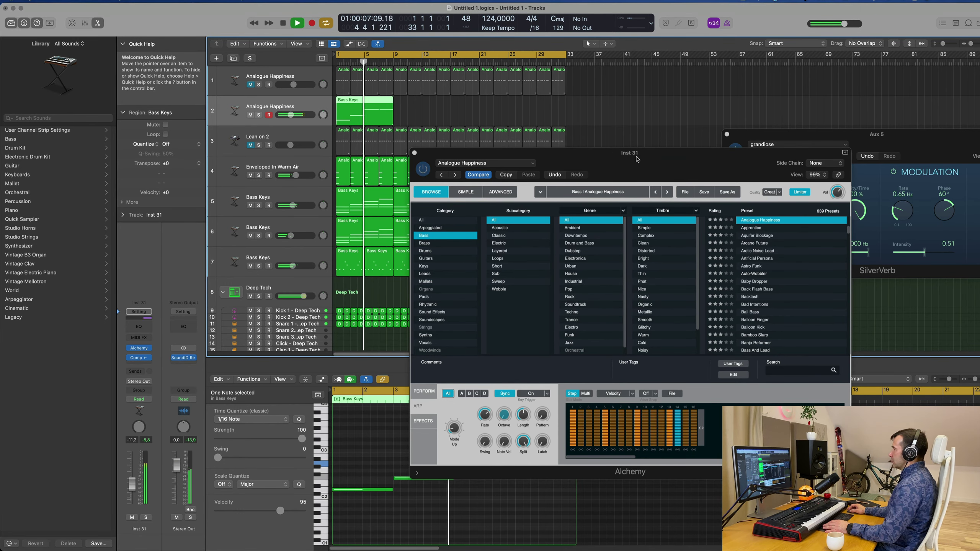
drag(636, 158, 753, 153)
key(space)
click(306, 105)
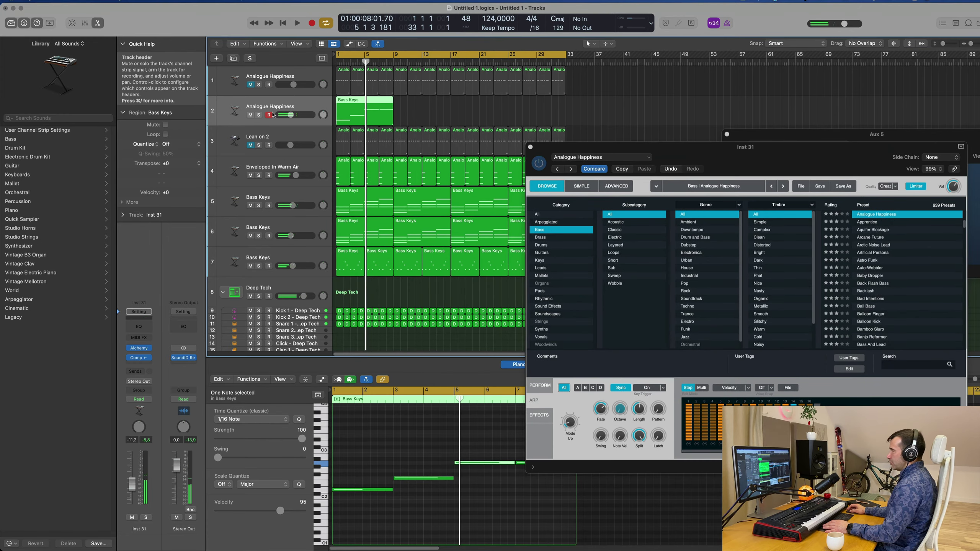
key(space)
Open the compressor on the track 2 bass, adjust its output gain and restart playback.
click(139, 359)
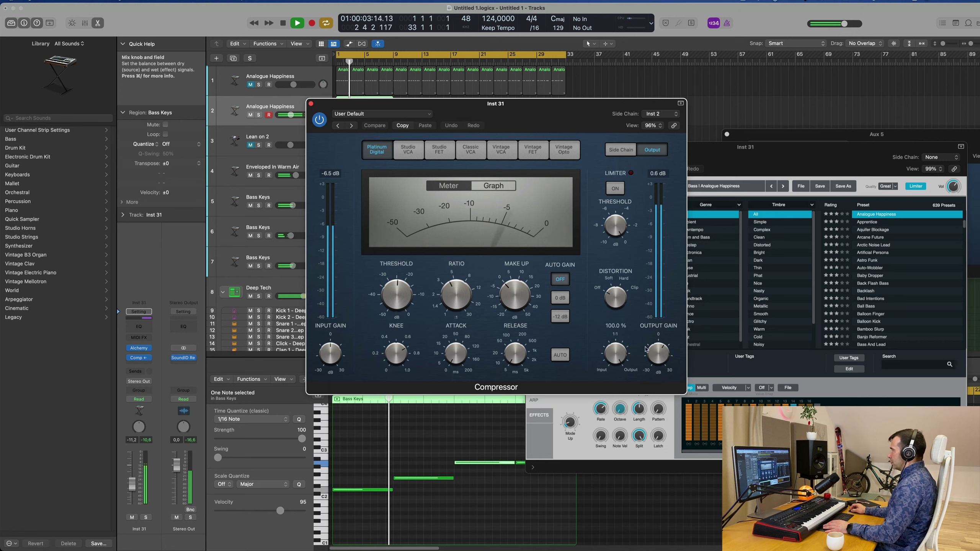
drag(663, 369, 662, 364)
key(space)
key(space)
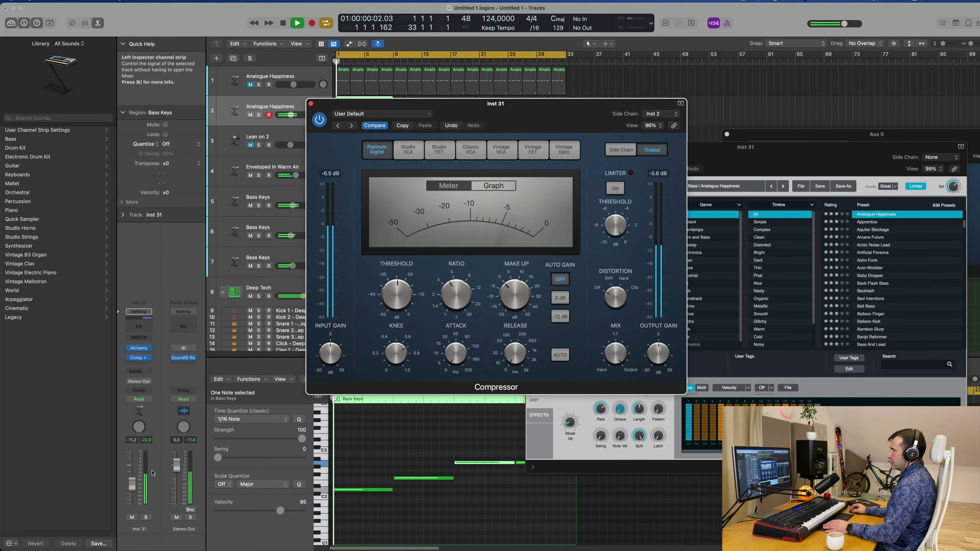
Raise the track 2 volume to -5.1 dB and mute the bass track.
drag(132, 485, 131, 482)
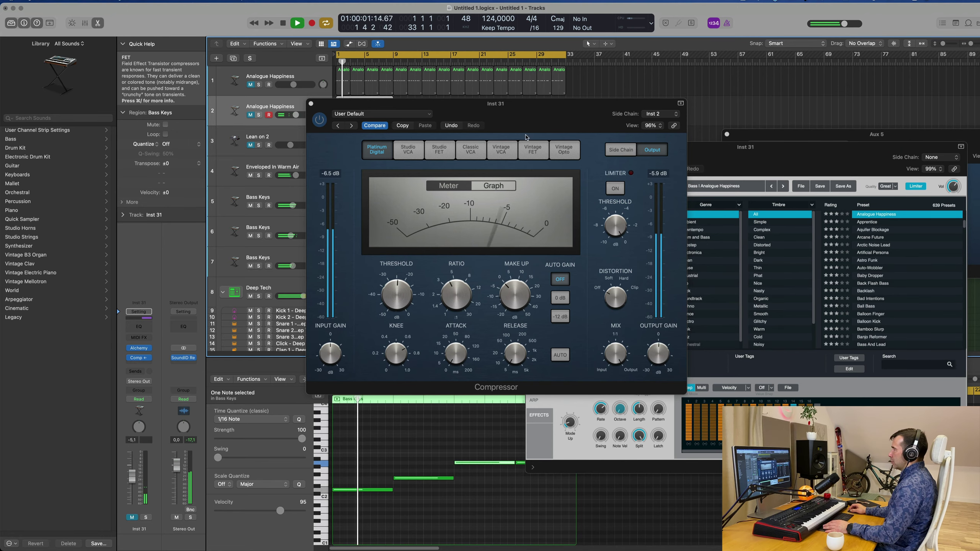
drag(543, 116, 776, 222)
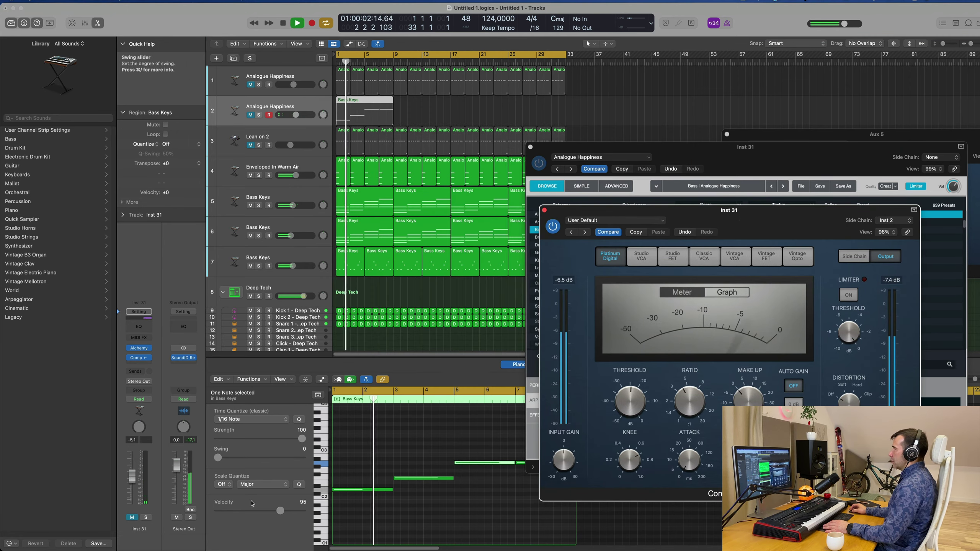
Unmute the track 2 bass, lower its volume to -8.0 dB and replay it with its plug-in windows rearranged.
click(132, 517)
drag(132, 477, 133, 483)
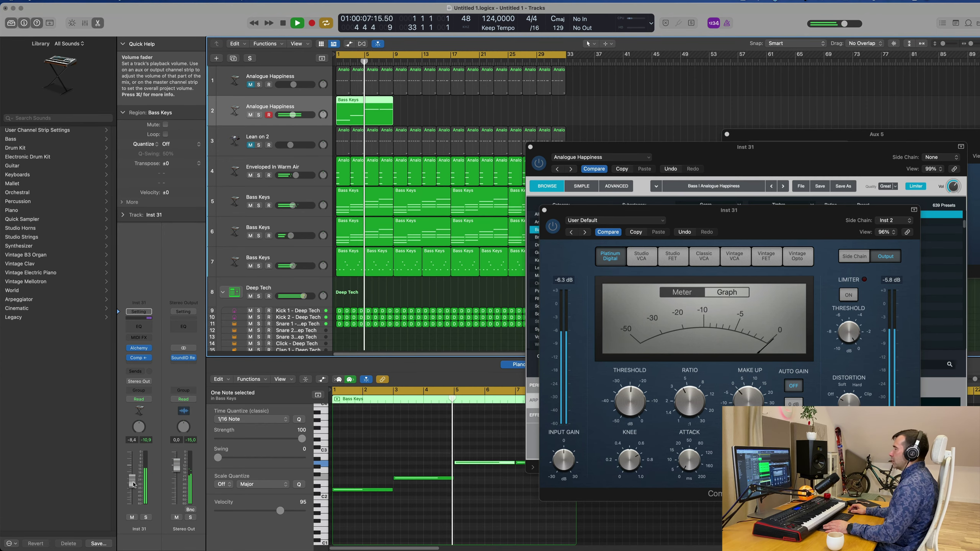
drag(797, 229, 524, 240)
key(space)
drag(751, 151, 858, 137)
drag(521, 225, 767, 168)
key(space)
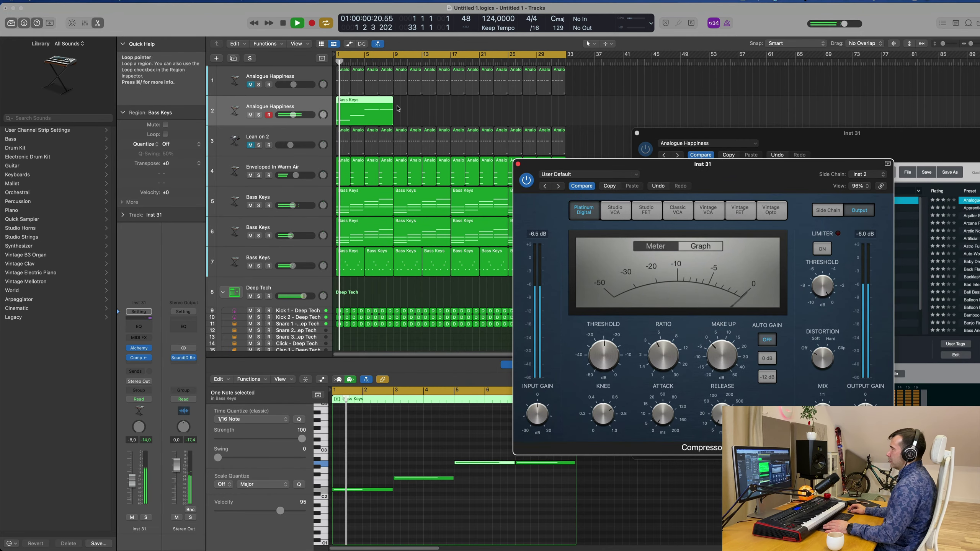
Show Alchemy's performance controls for the track 2 bass and examine them while replaying the arrangement.
drag(728, 132, 591, 117)
key(space)
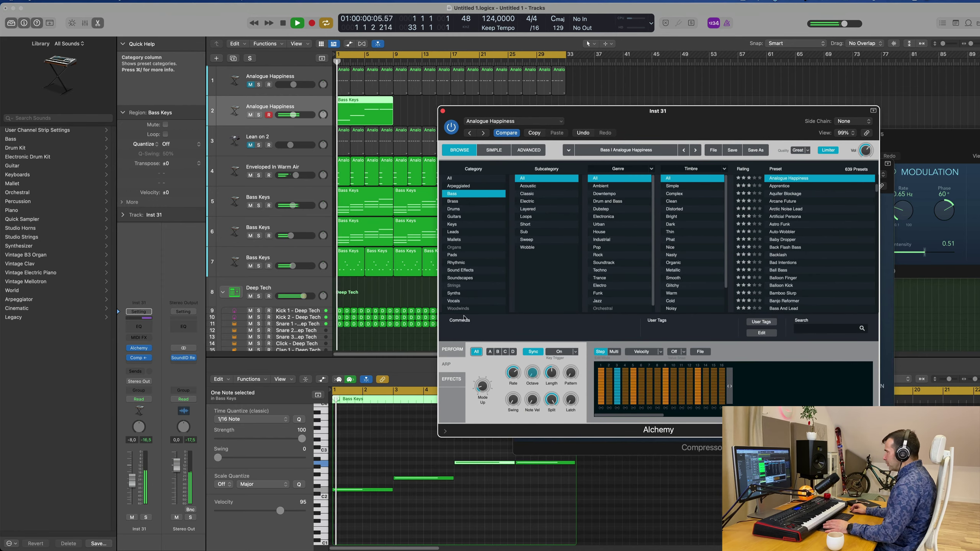
click(452, 349)
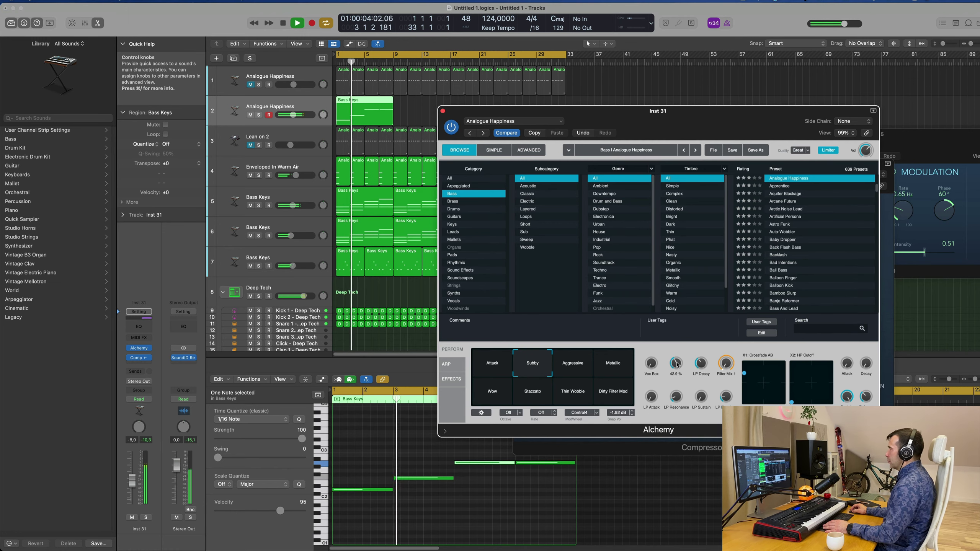
key(space)
key(space)
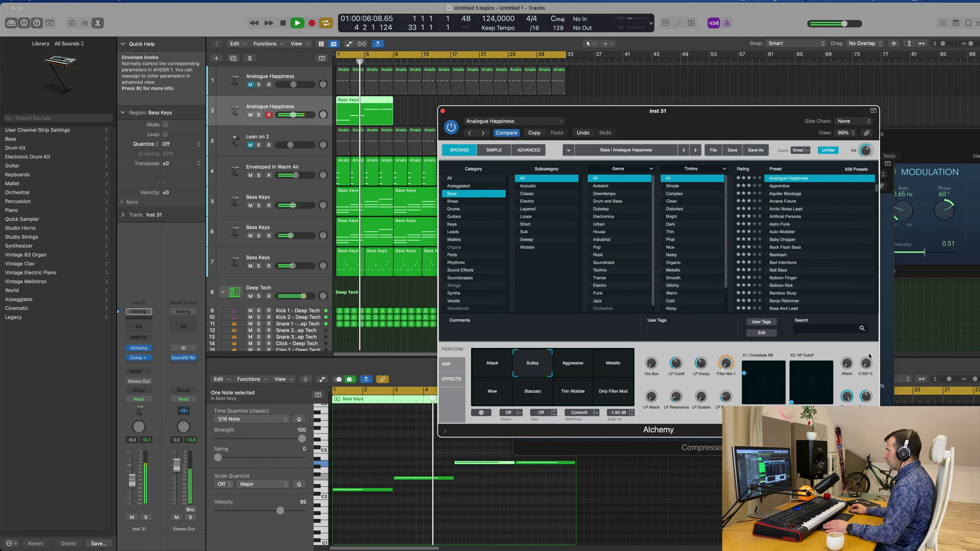
drag(751, 118, 808, 133)
key(space)
key(space)
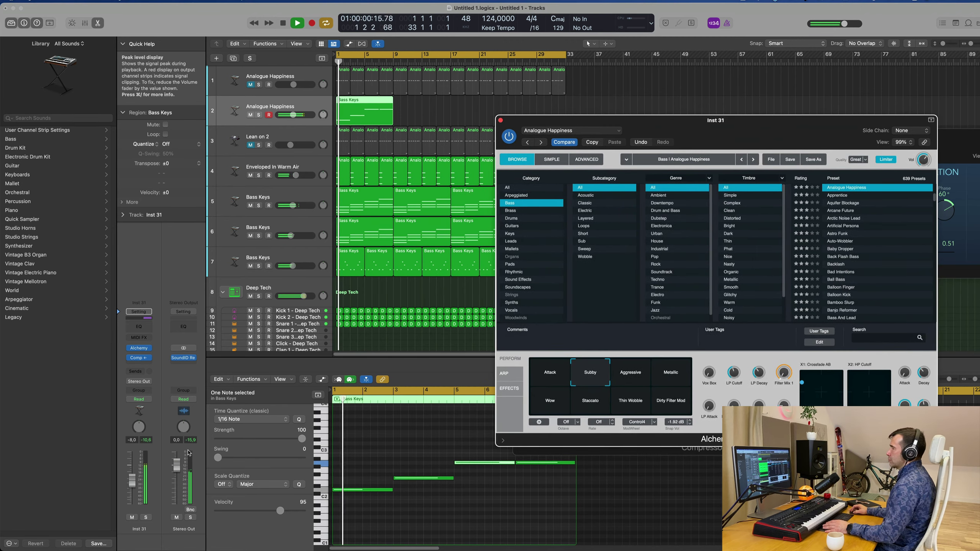
Check the track 2 bass in solo, lower its volume to -10.4 dB and replay the full mix.
click(146, 517)
click(146, 518)
key(space)
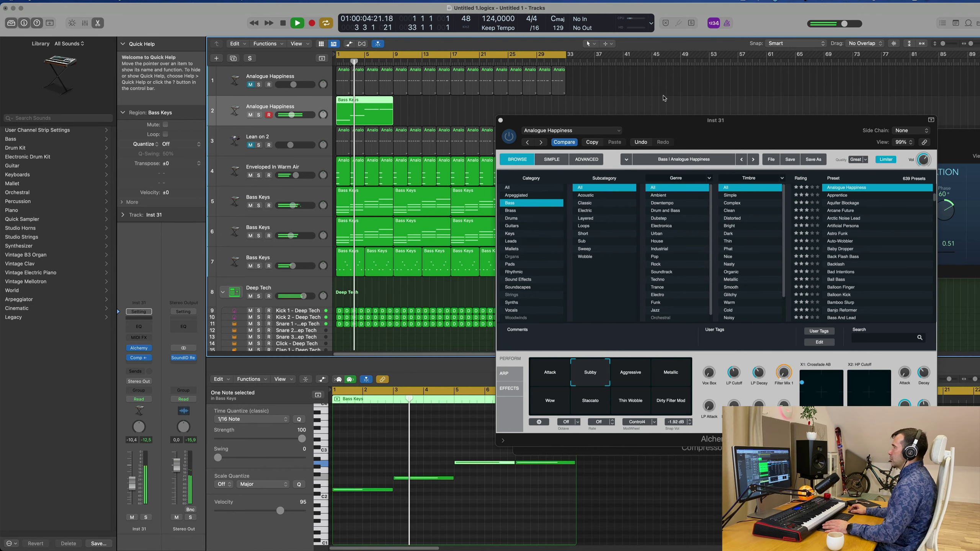
drag(719, 124, 837, 116)
key(space)
key(space)
Repeat the Bass Keys region on track 2 three times to fill the 32 bars.
click(333, 110)
click(332, 109)
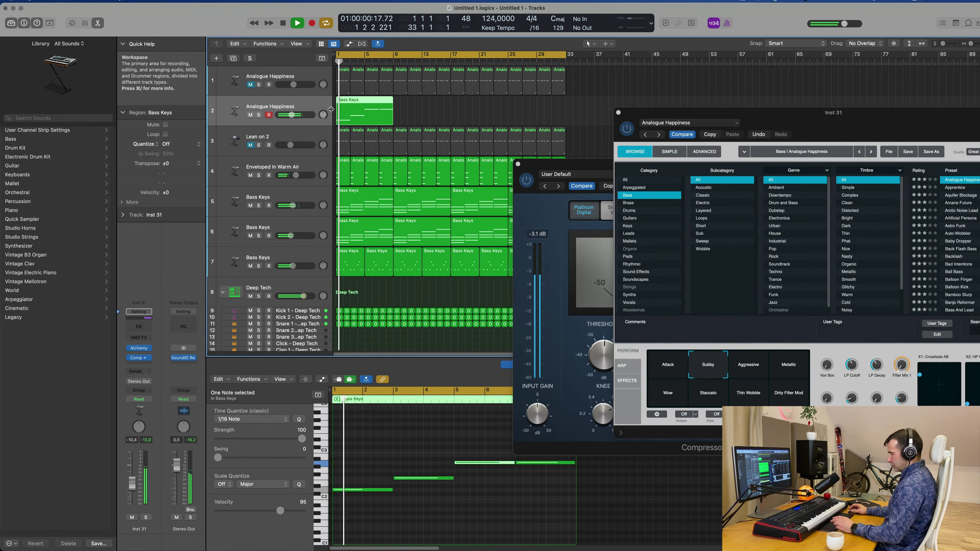
key(super+r)
key(super+r)
key(super+r)
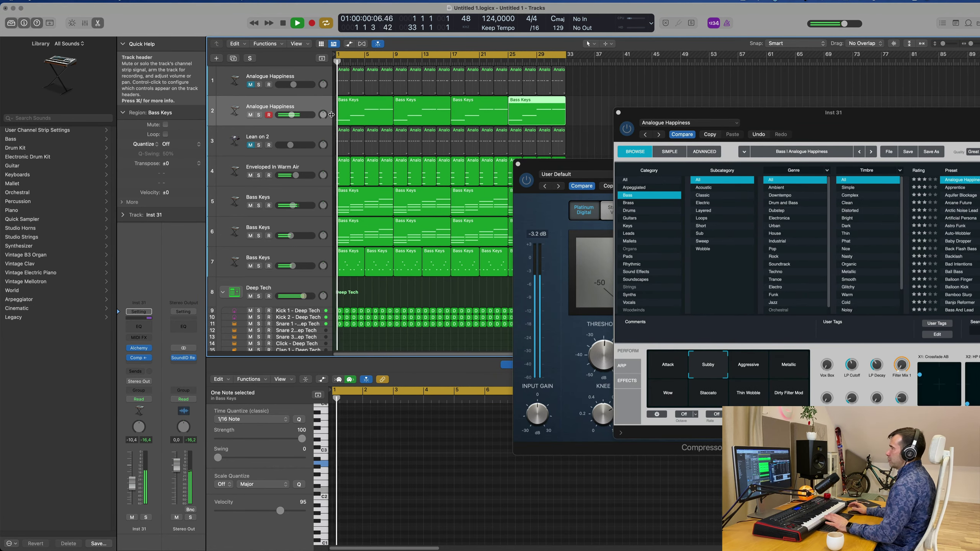
Mute the Bass Keys chords on track 6, close Alchemy and move the compressor window clear of the arrangement.
click(250, 235)
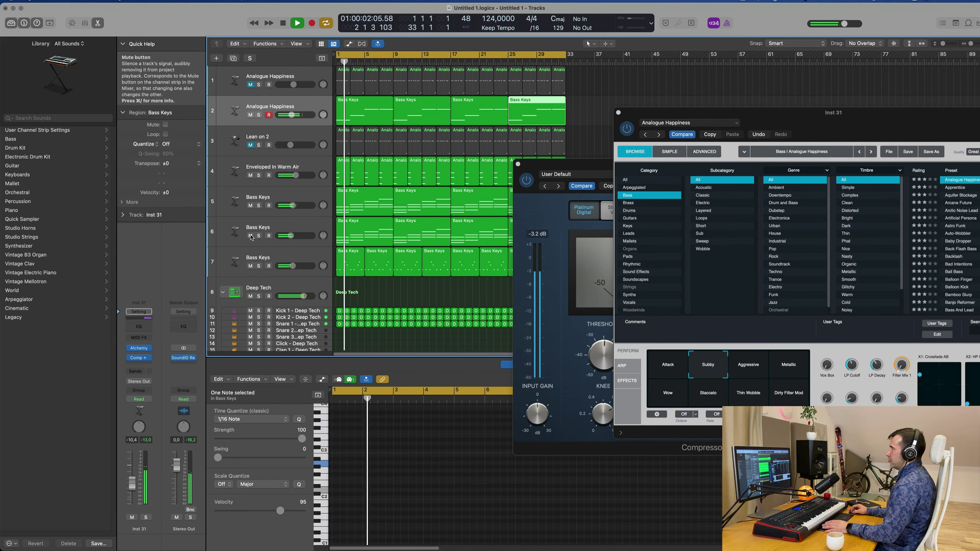
click(286, 228)
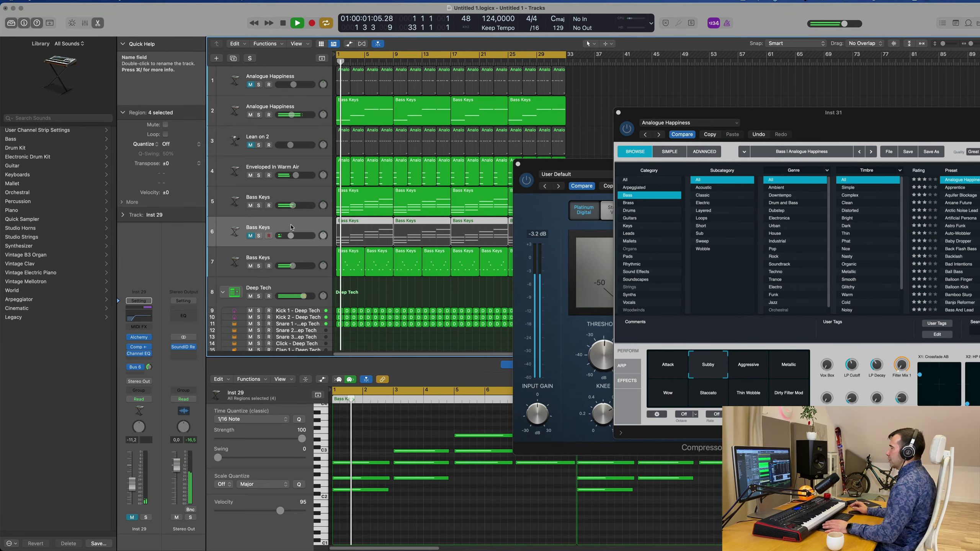
drag(873, 115, 610, 184)
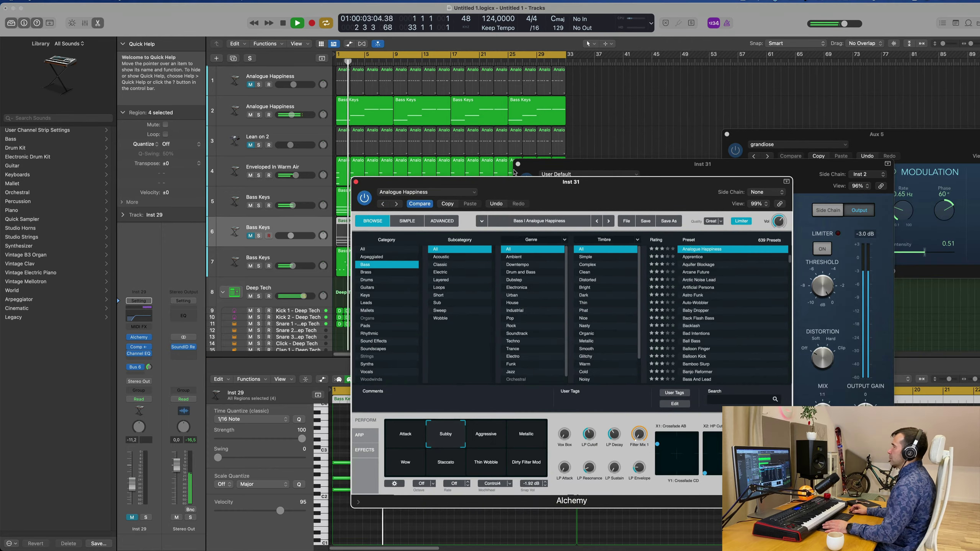
click(355, 182)
drag(713, 172, 812, 100)
Reopen Alchemy on the track 2 bass and adjust its arpeggiator swing while replaying from the start.
click(312, 107)
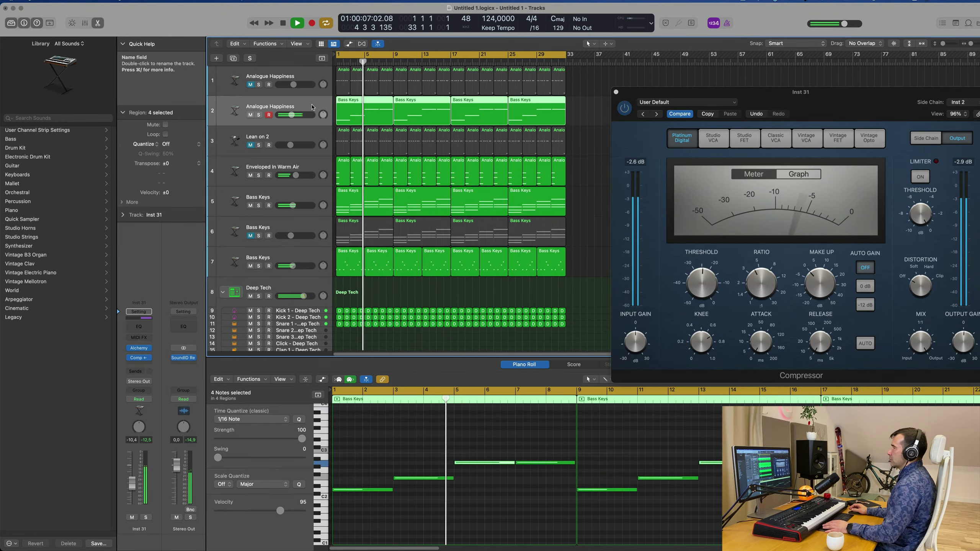
click(140, 351)
drag(686, 188, 700, 85)
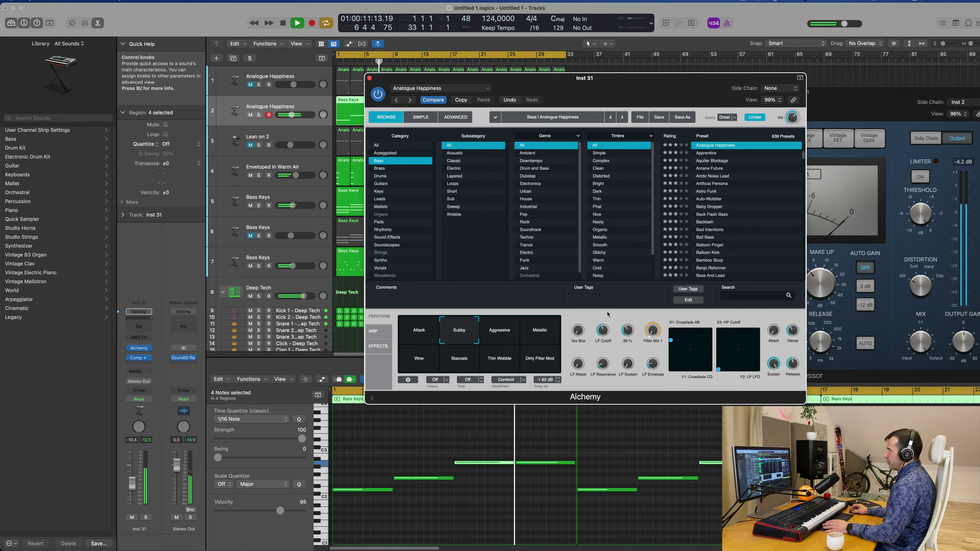
click(383, 331)
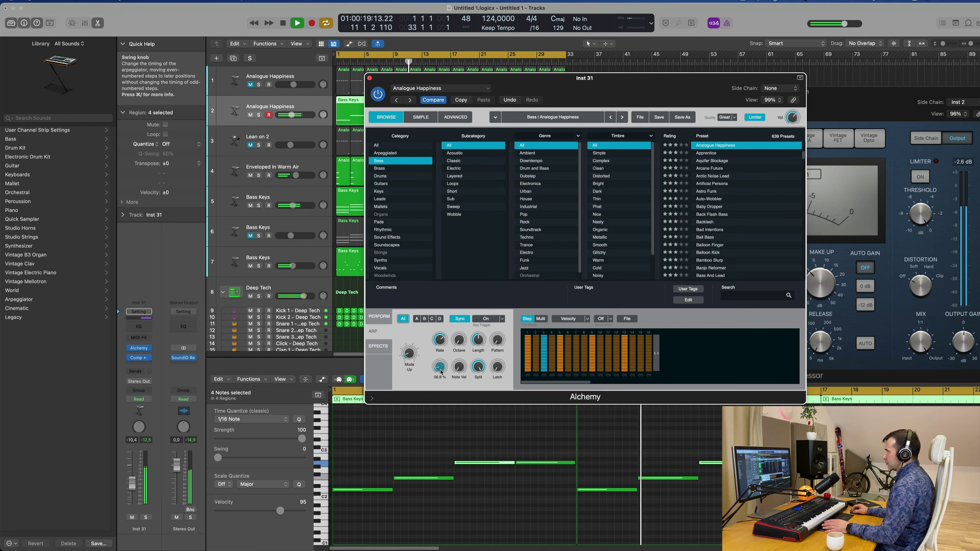
key(Return)
click(285, 396)
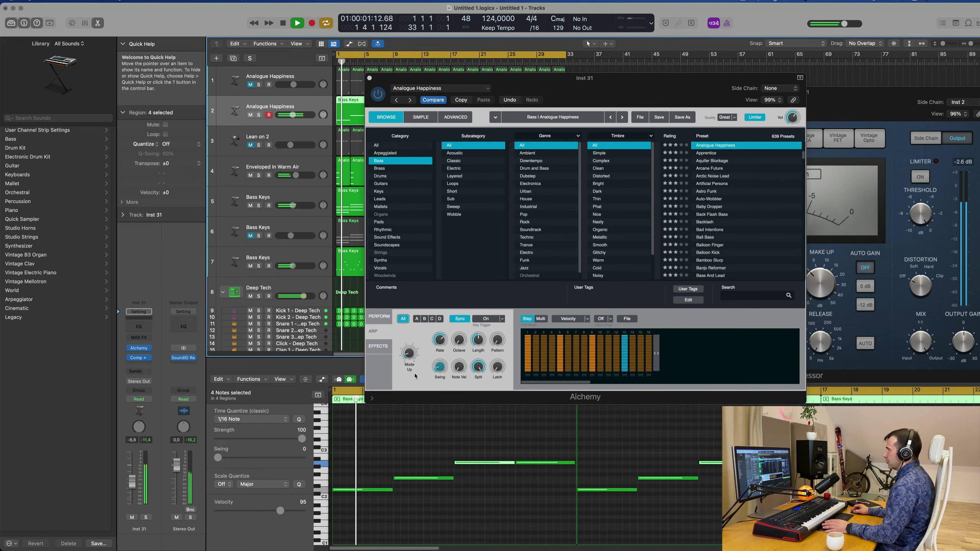
click(440, 368)
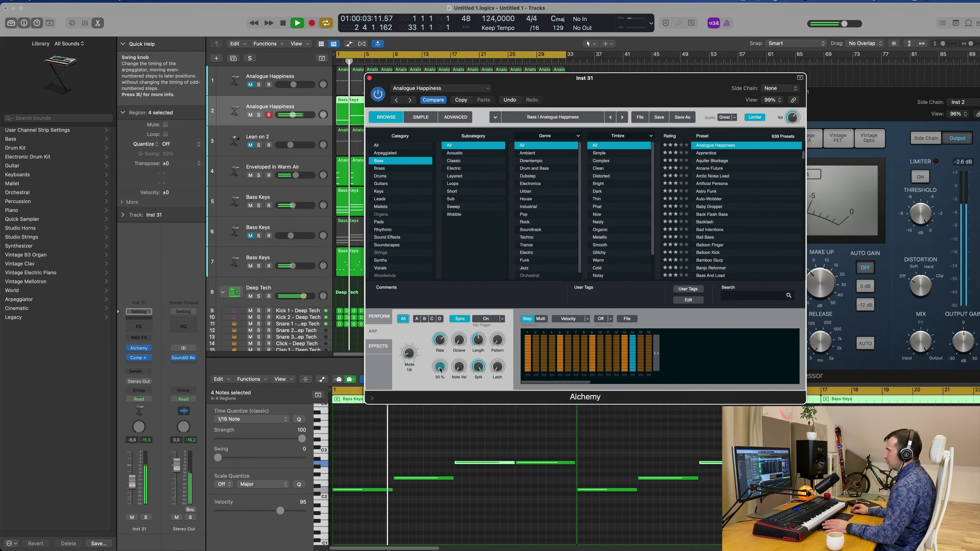
drag(439, 369, 441, 363)
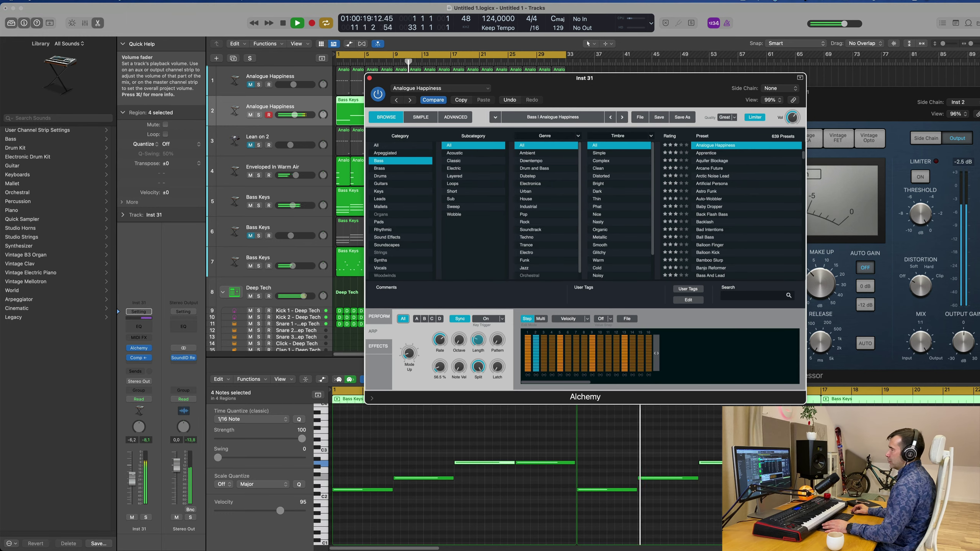
Set the track 2 bass volume to -7.2 dB, review Alchemy's performance controls and close the instrument.
drag(132, 479, 132, 480)
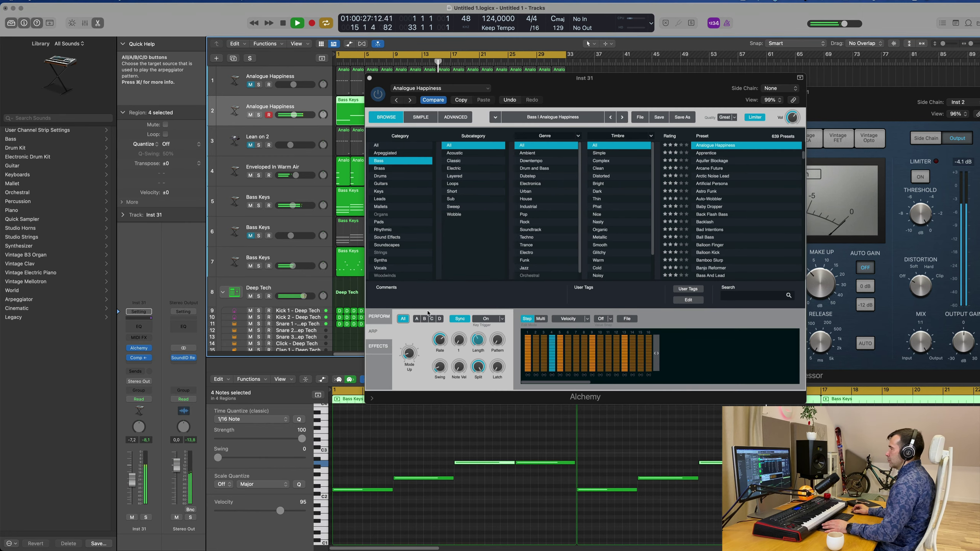
drag(656, 74, 604, 175)
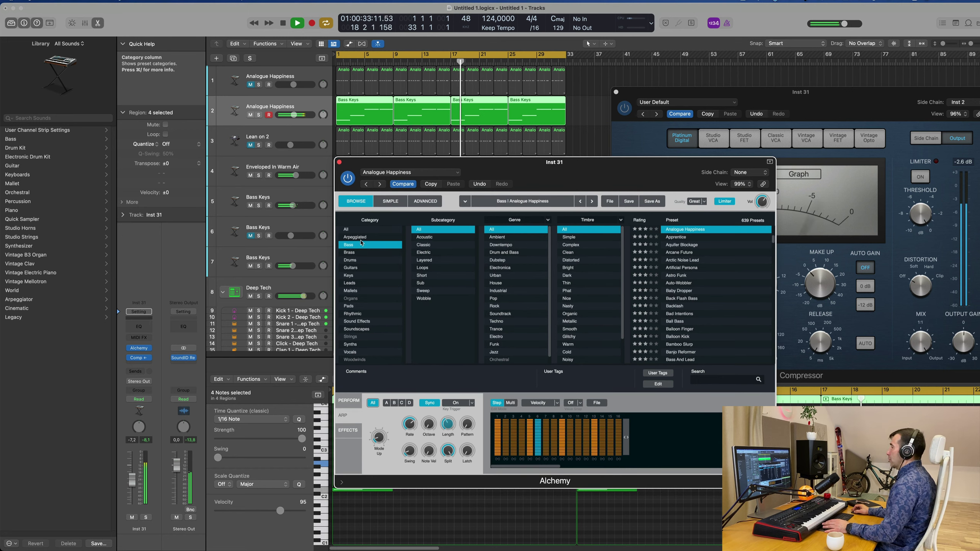
click(348, 400)
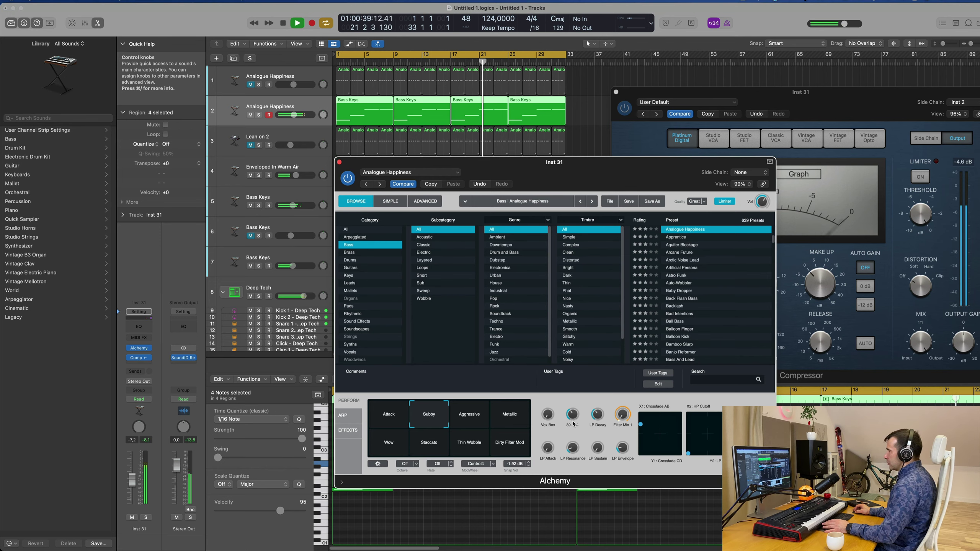
drag(390, 197, 356, 223)
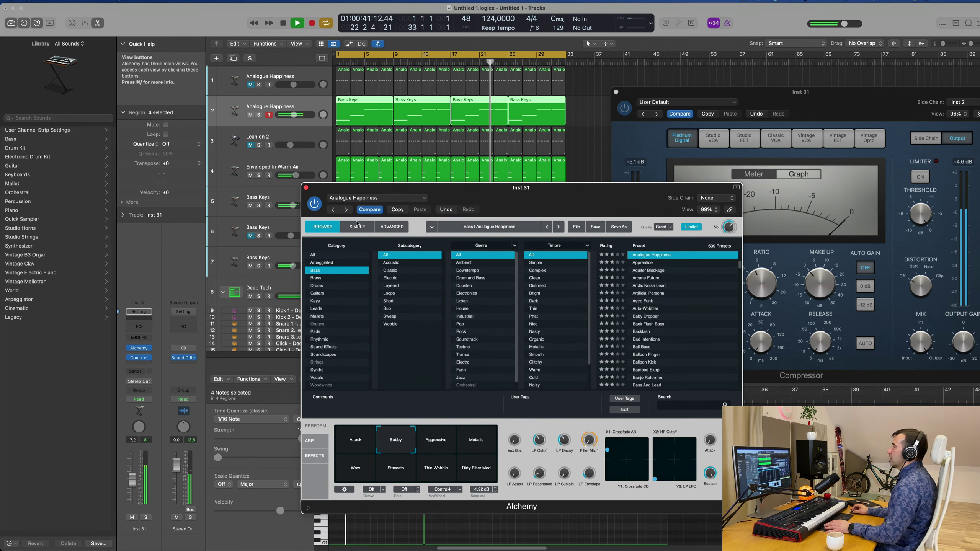
click(305, 188)
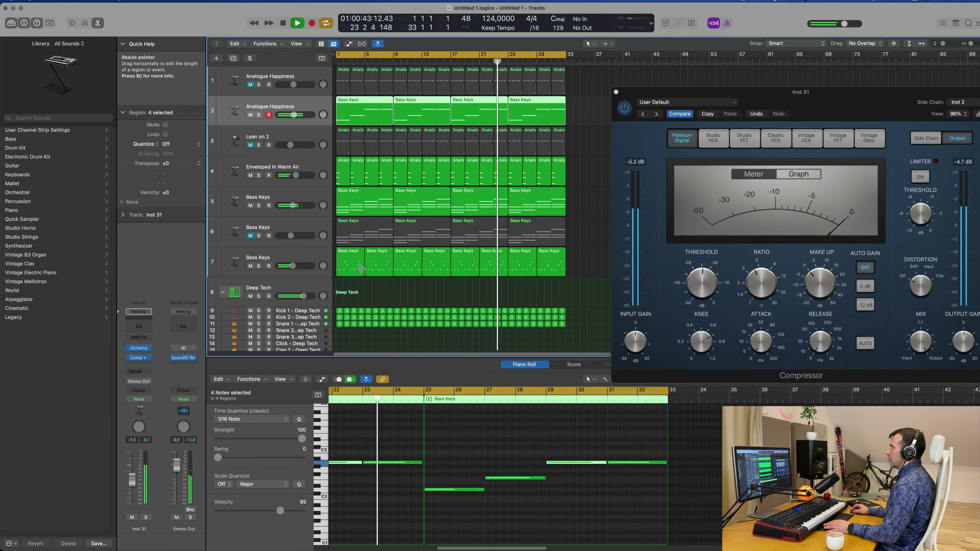
Listen to the muted Bass Keys chords on track 6 in solo, then return to the full mix.
click(224, 255)
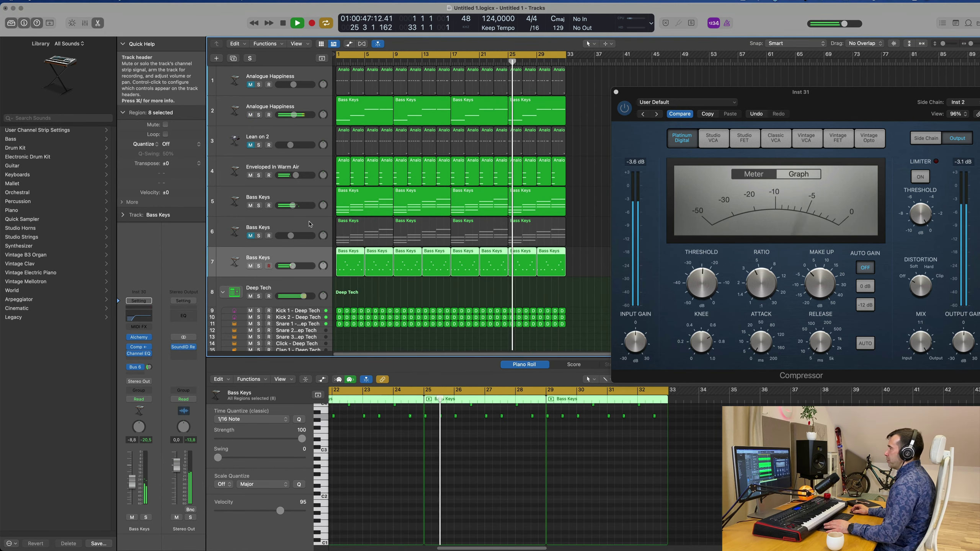
click(281, 227)
click(258, 235)
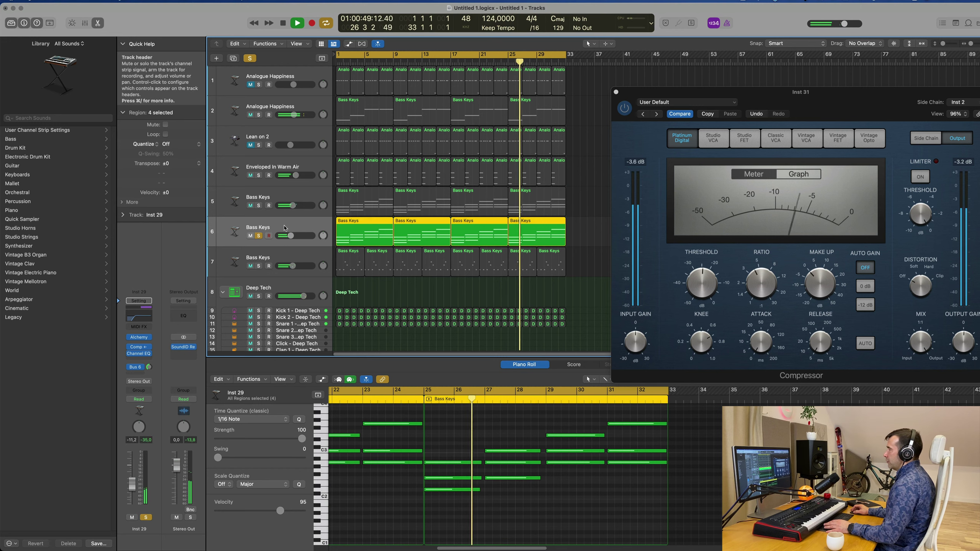
click(259, 235)
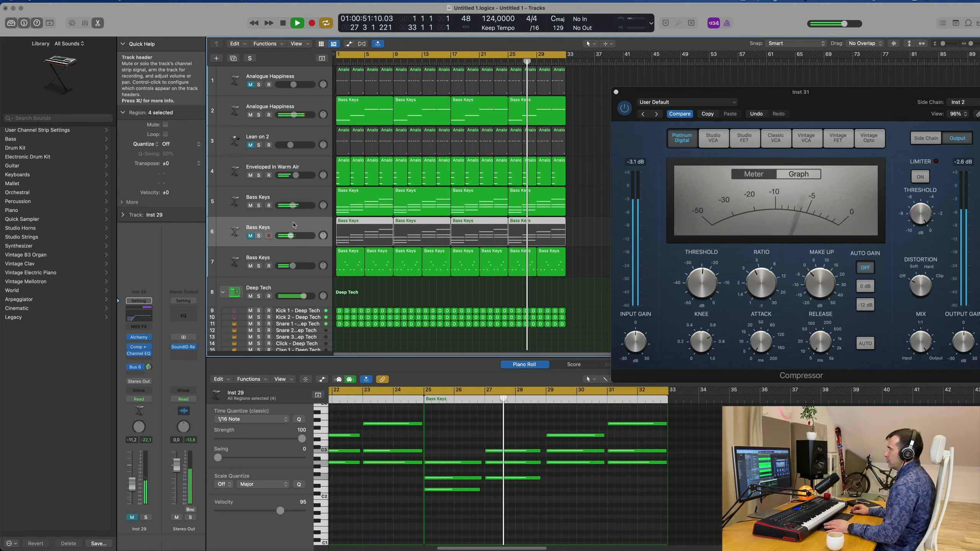
Inspect the track 6 Alchemy sound, unmute the track, lower its volume slightly and close the instrument.
click(144, 340)
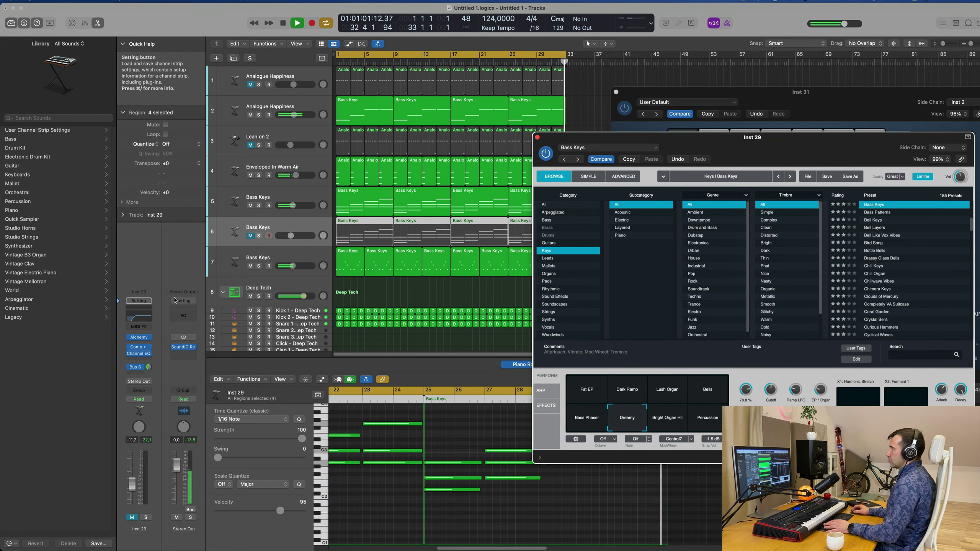
click(250, 236)
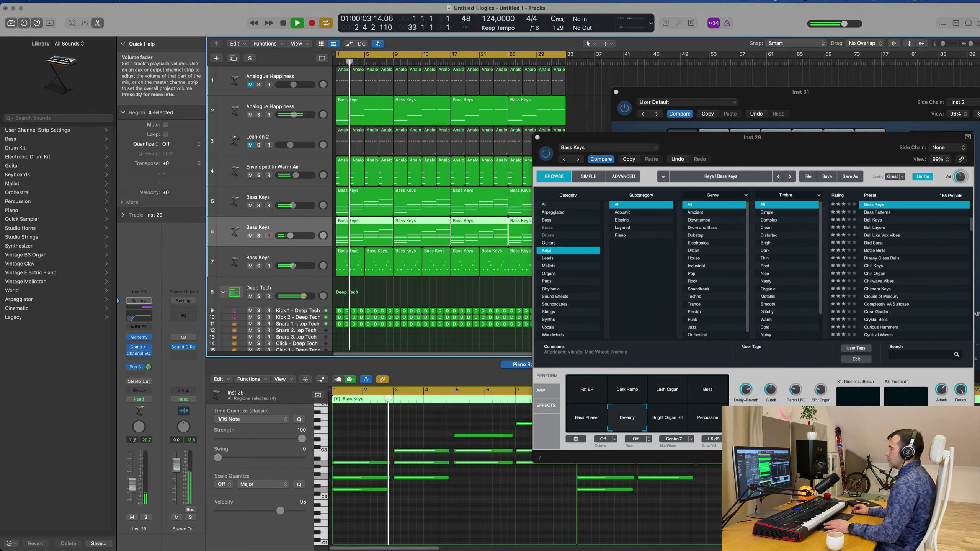
drag(733, 137, 585, 187)
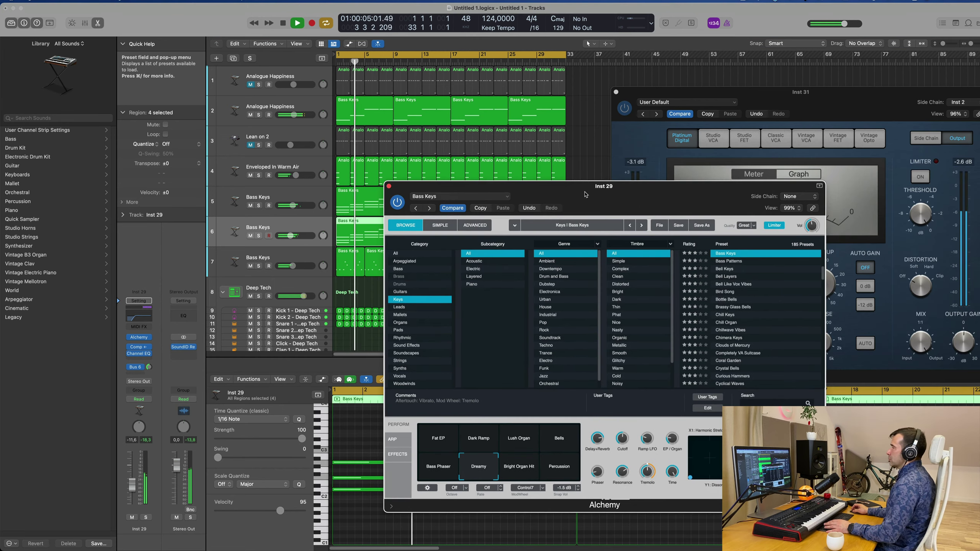
click(389, 187)
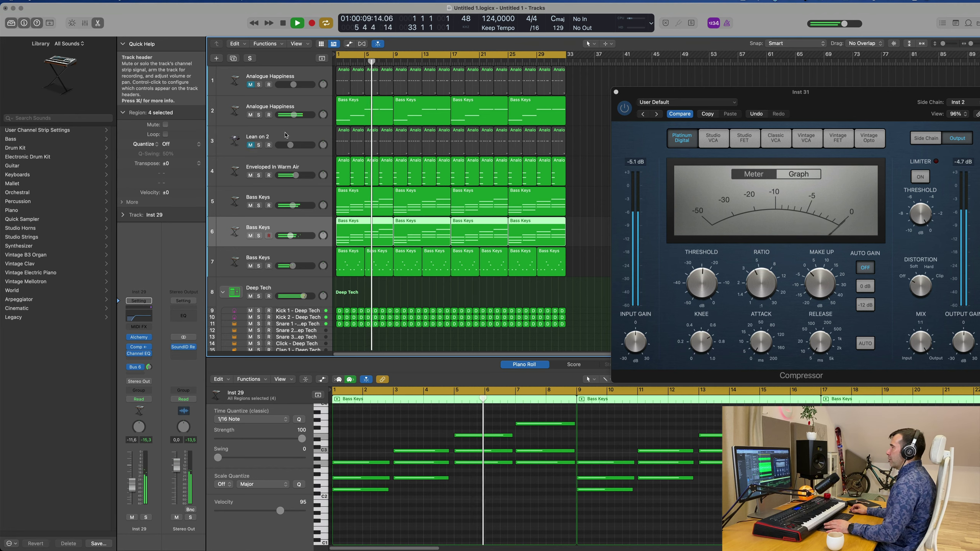
Duplicate the Lean on 2 track and copy the first Bass Keys region from track 2 onto the new track.
click(277, 136)
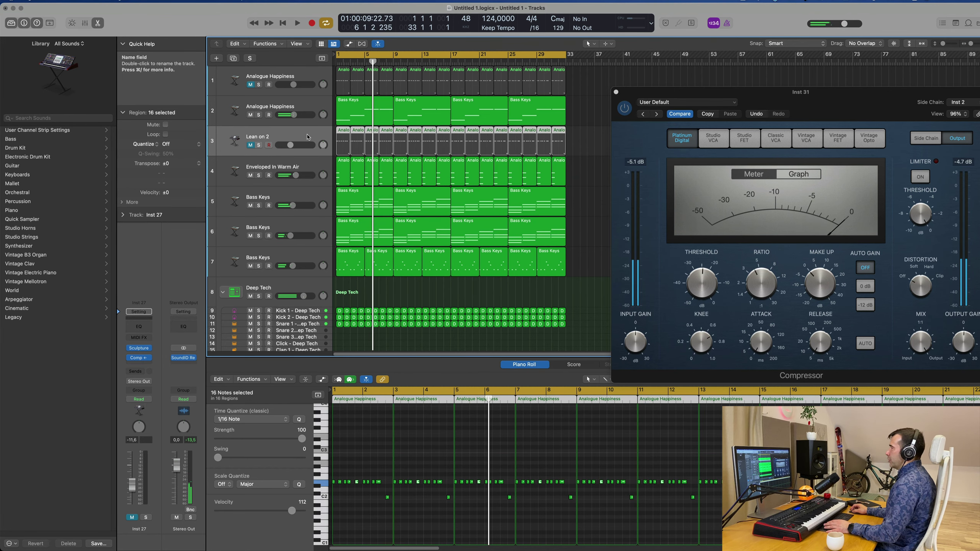
click(233, 58)
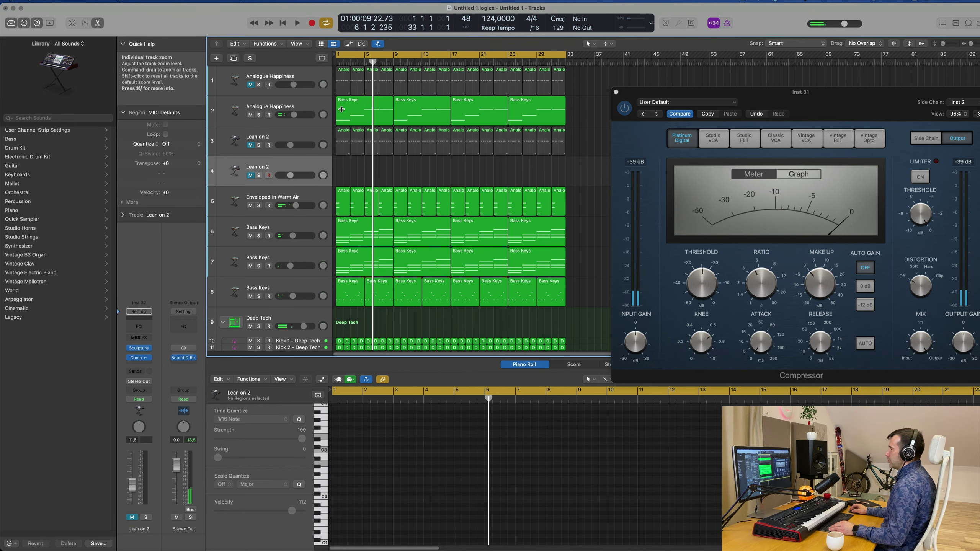
click(355, 111)
drag(356, 112, 356, 163)
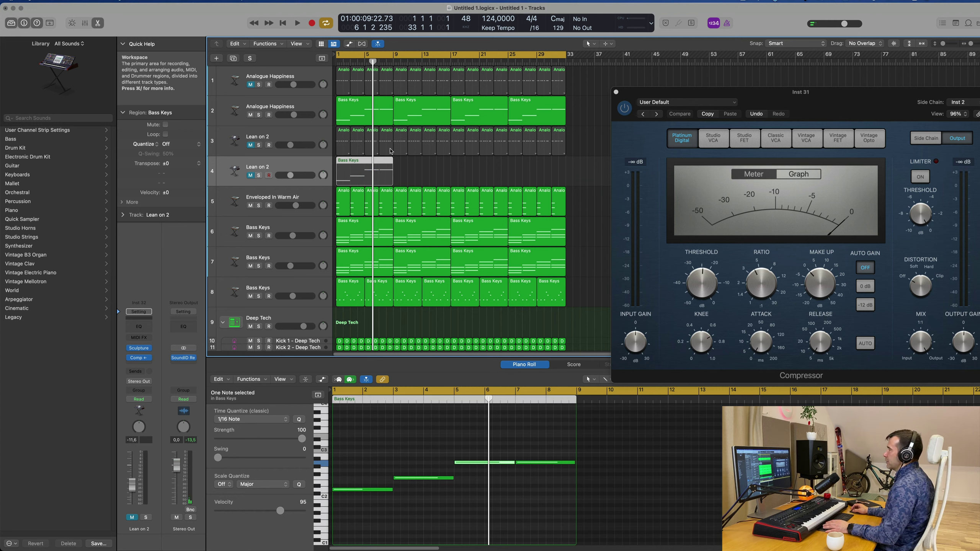
Play the arrangement from the start and unmute the duplicated Lean on 2 track.
key(Return)
key(space)
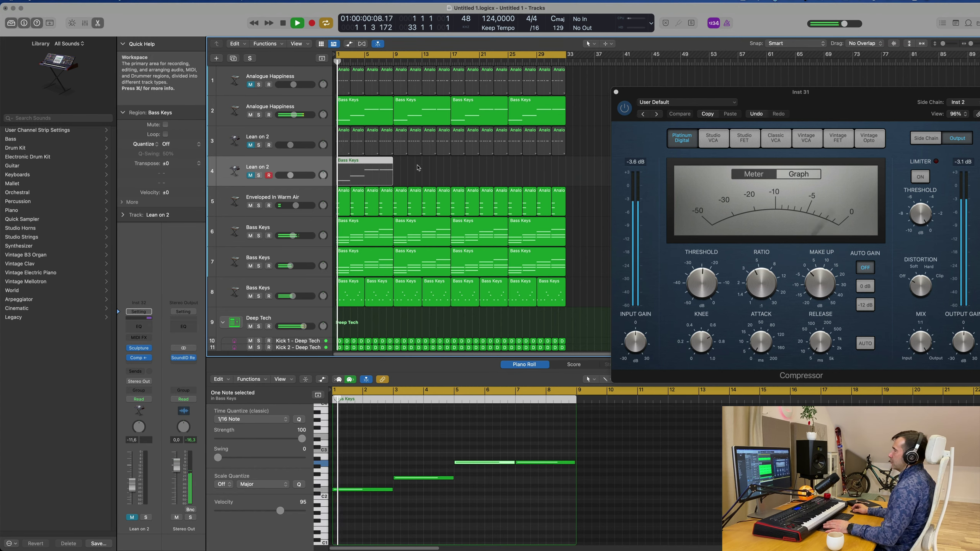
click(250, 176)
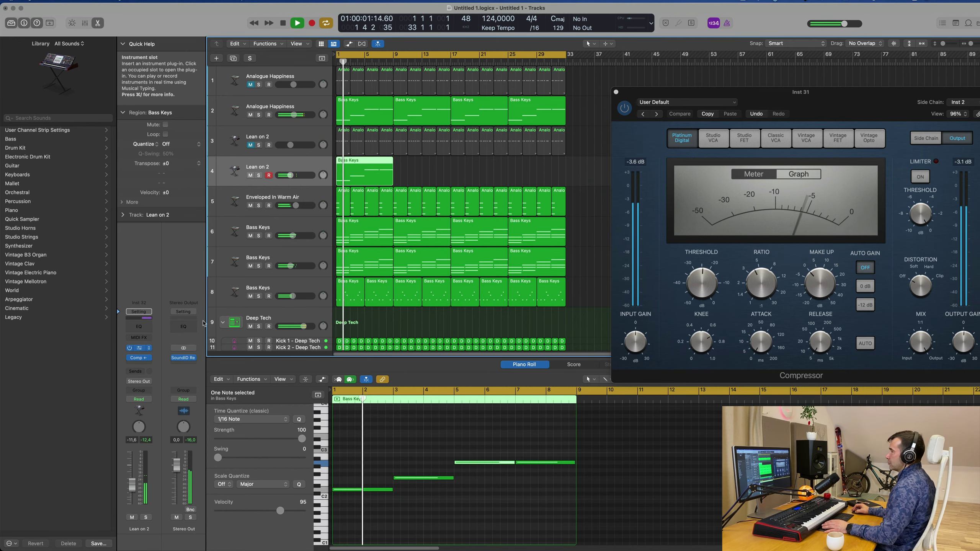
Inspect the Sculpture instrument on the duplicated Lean on 2 track during playback.
click(140, 348)
drag(596, 107, 834, 107)
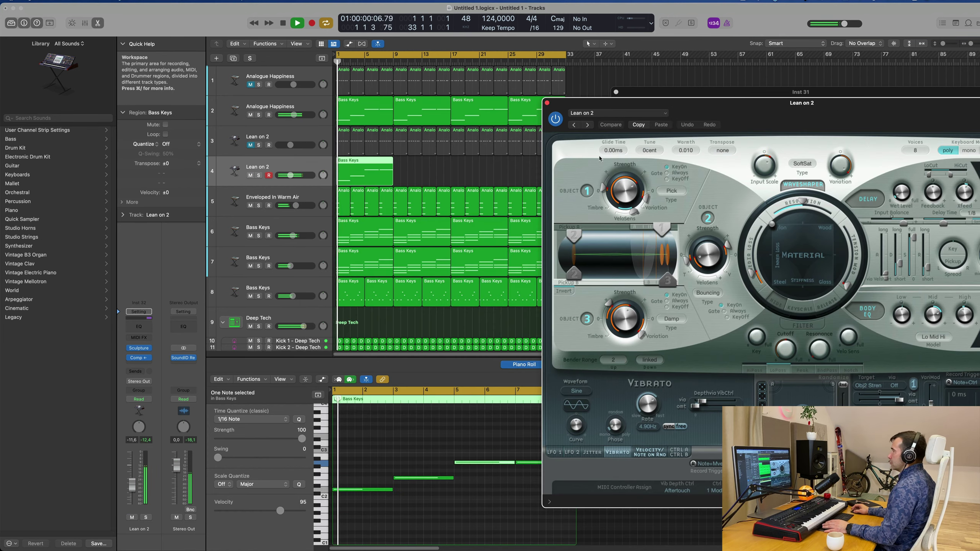
mouse_move(617, 103)
mouse_down()
mouse_move(421, 95)
mouse_move(433, 94)
mouse_up()
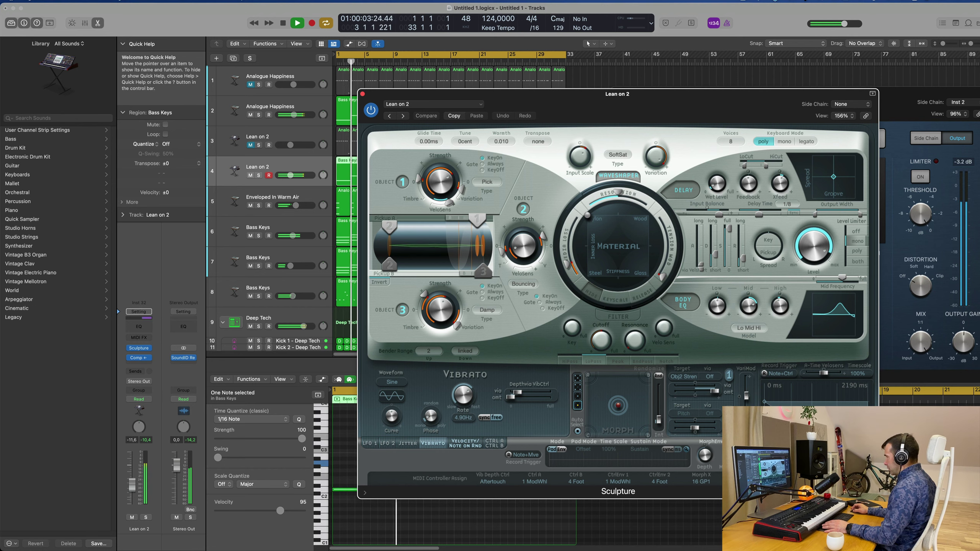
key(space)
Insert an Arpeggiator MIDI effect on the duplicated Lean on 2 track, close Sculpture and play the arrangement from the start.
click(143, 338)
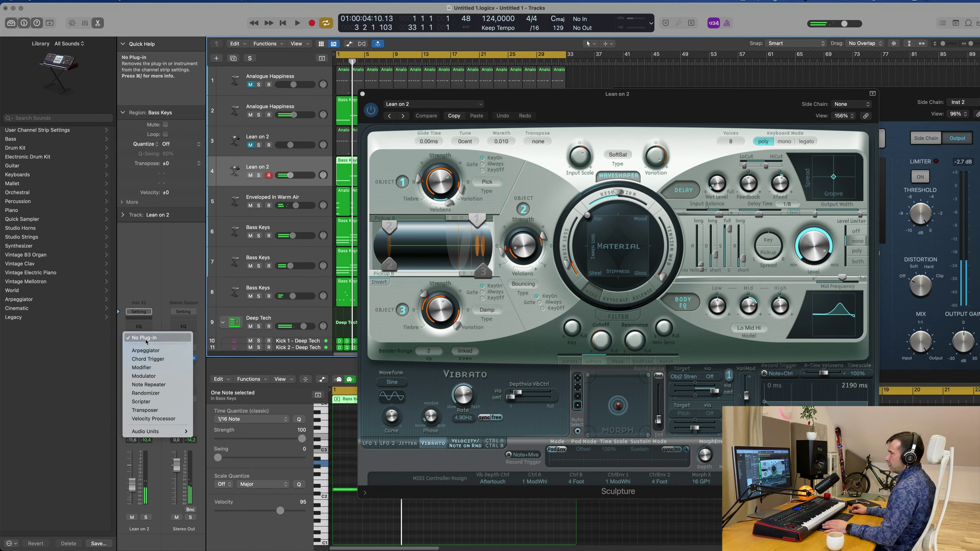
click(150, 351)
drag(664, 107, 786, 107)
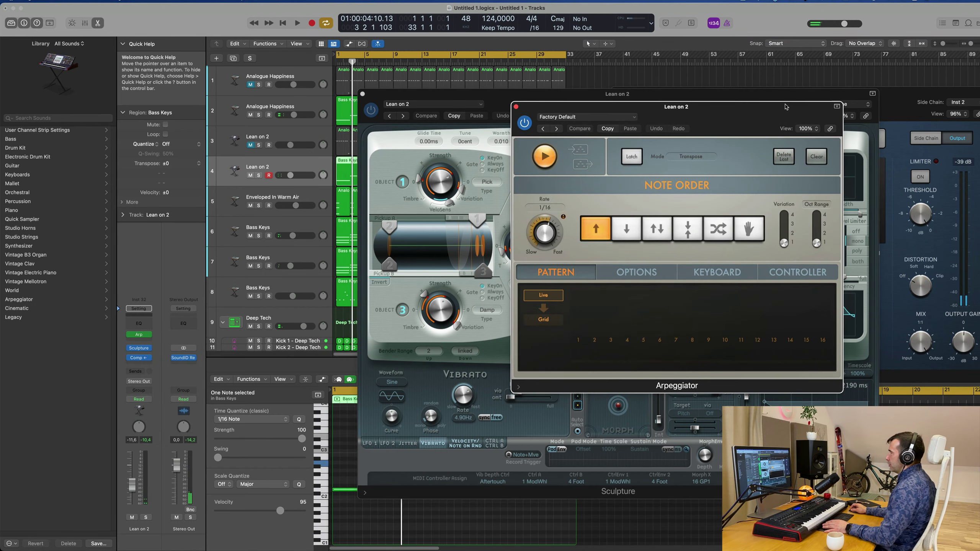
key(space)
drag(660, 109, 831, 93)
mouse_move(425, 96)
mouse_down()
mouse_move(311, 225)
mouse_move(258, 232)
mouse_up()
key(space)
click(196, 230)
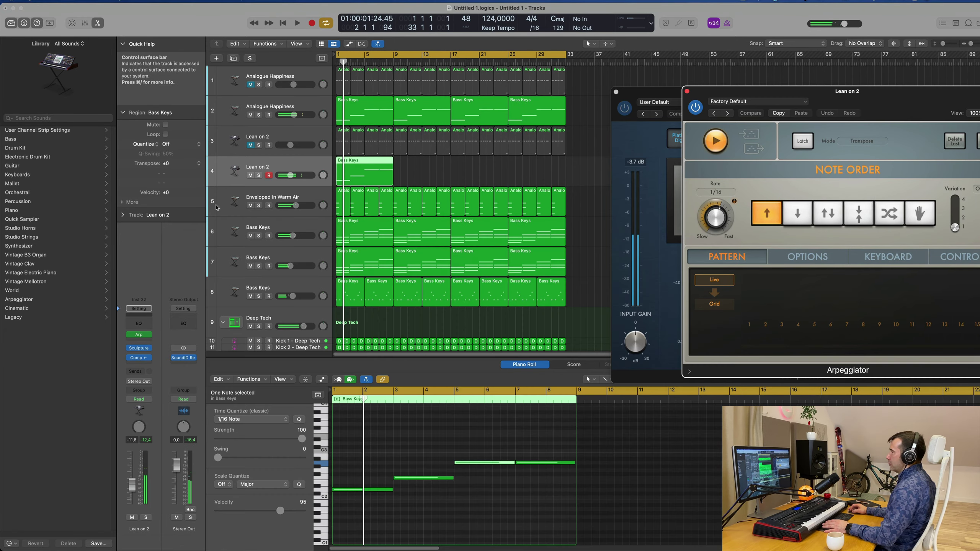
Listen to the arpeggiated Lean on 2 part on track 4 in solo and within the full mix.
click(258, 176)
key(space)
drag(752, 91, 565, 40)
key(space)
click(258, 176)
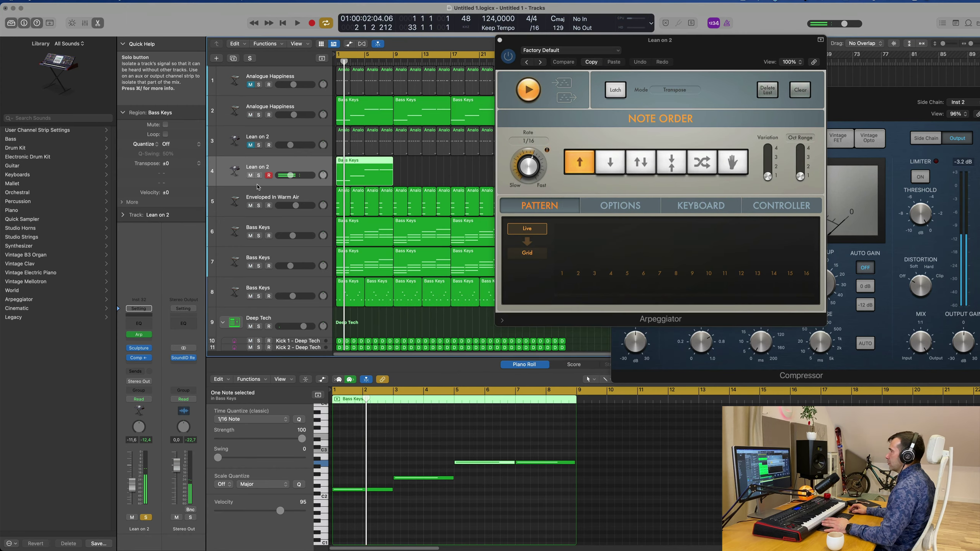
key(space)
drag(723, 40, 889, 65)
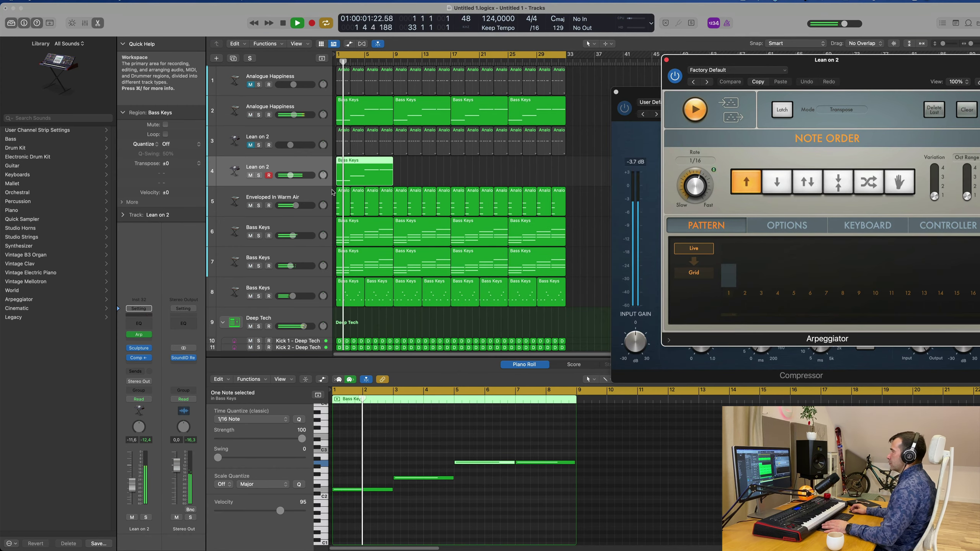
click(143, 519)
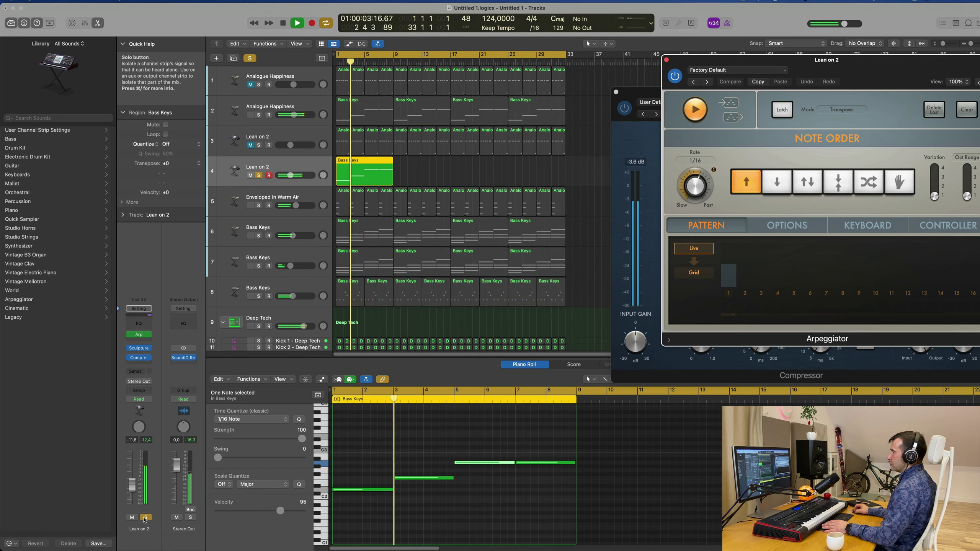
click(144, 518)
key(space)
key(space)
Add a Channel EQ with a 366 Hz, 24 dB/Oct low cut to track 4 and lower its volume to -12.6 dB.
click(145, 325)
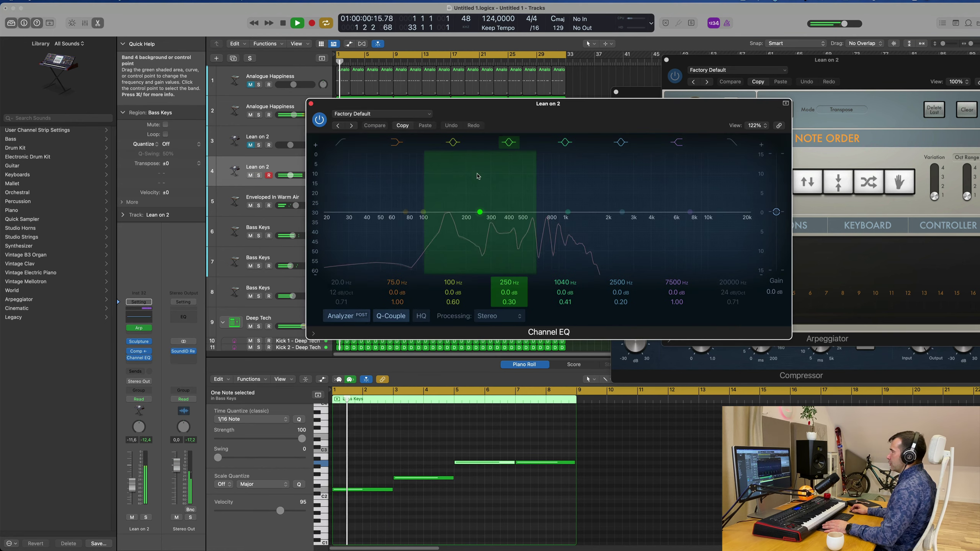
click(342, 142)
drag(350, 238, 427, 209)
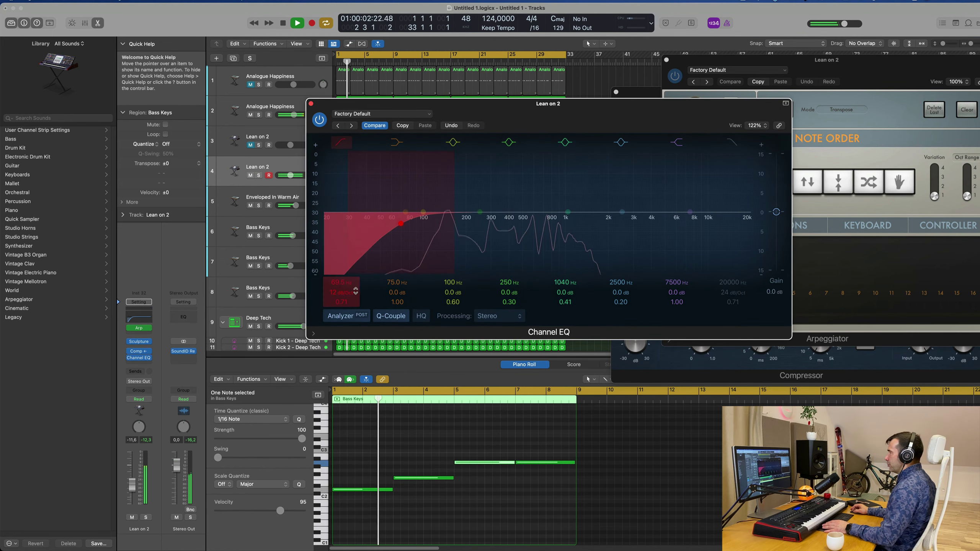
drag(341, 292, 341, 288)
drag(393, 219, 431, 221)
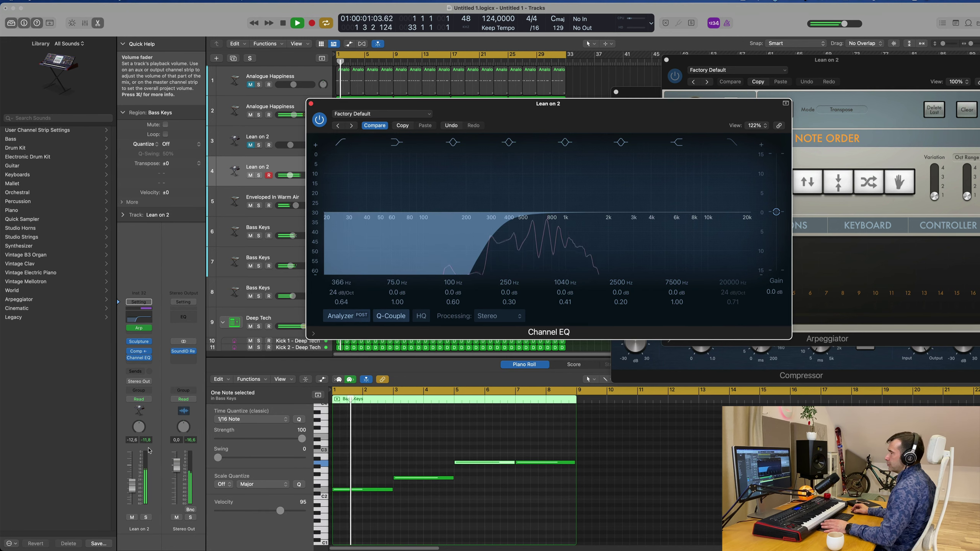
Send track 4 to Bus 5 and insert a stereo Stereo Delay on the resulting aux channel.
click(138, 371)
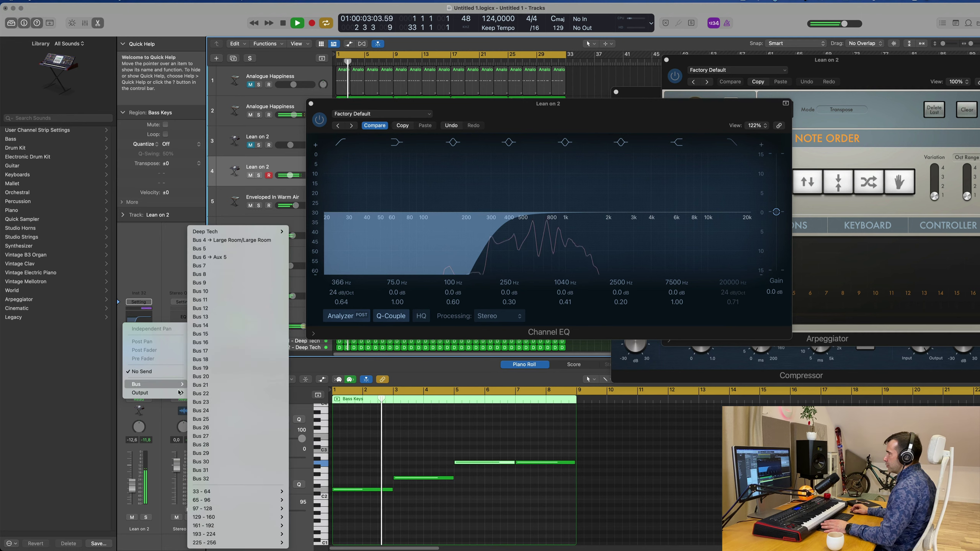
click(199, 248)
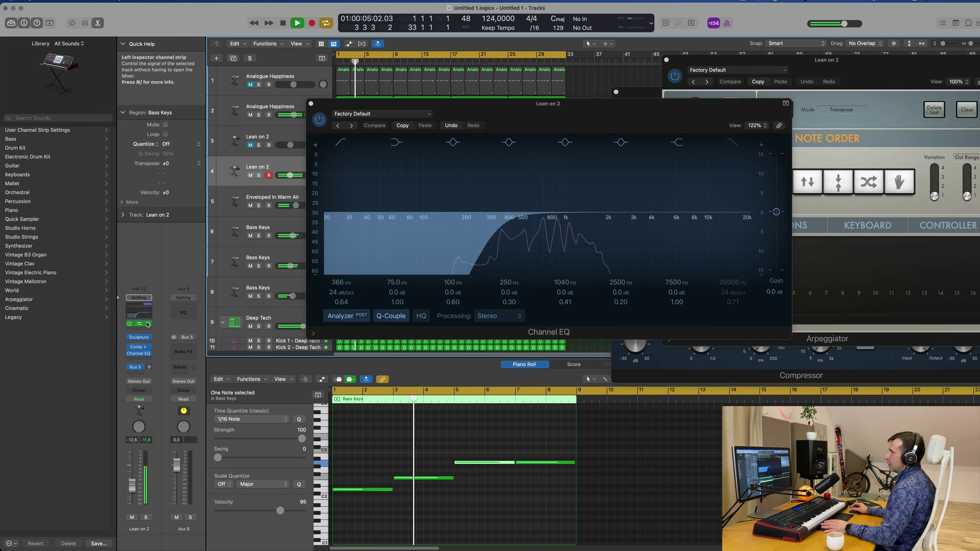
click(194, 352)
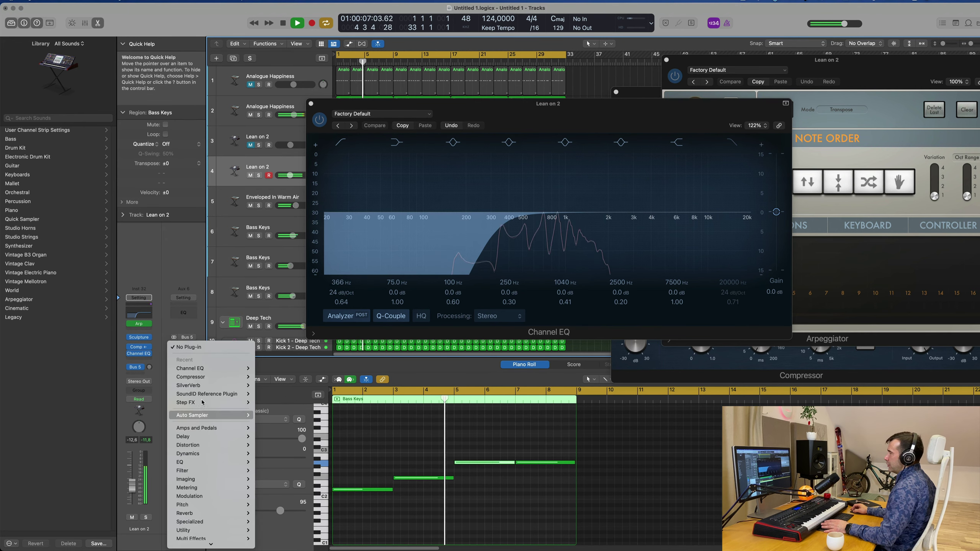
mouse_move(205, 386)
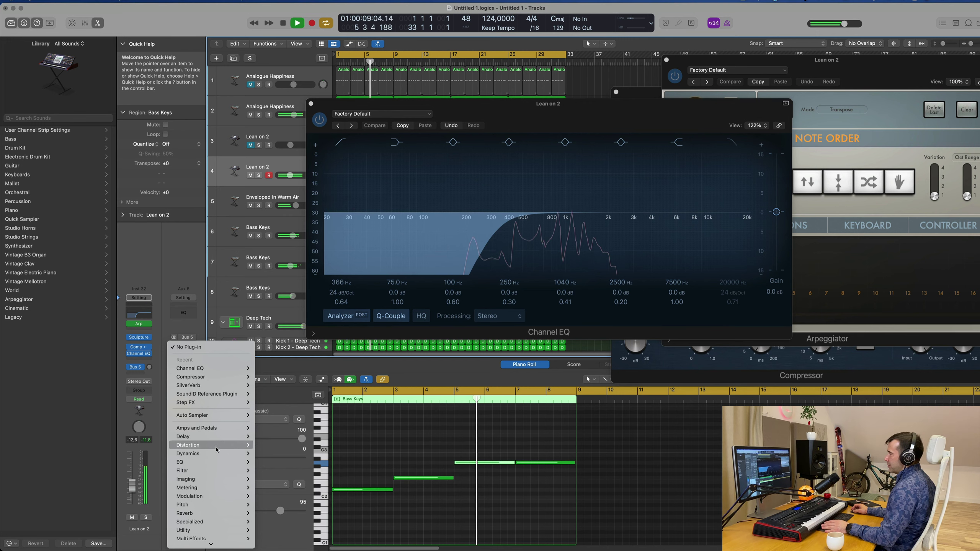
mouse_move(220, 438)
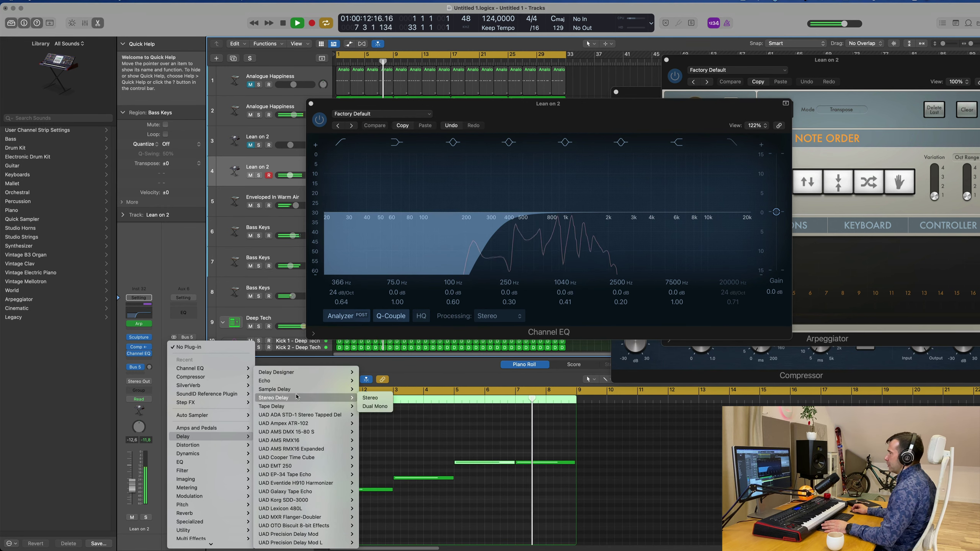
click(370, 398)
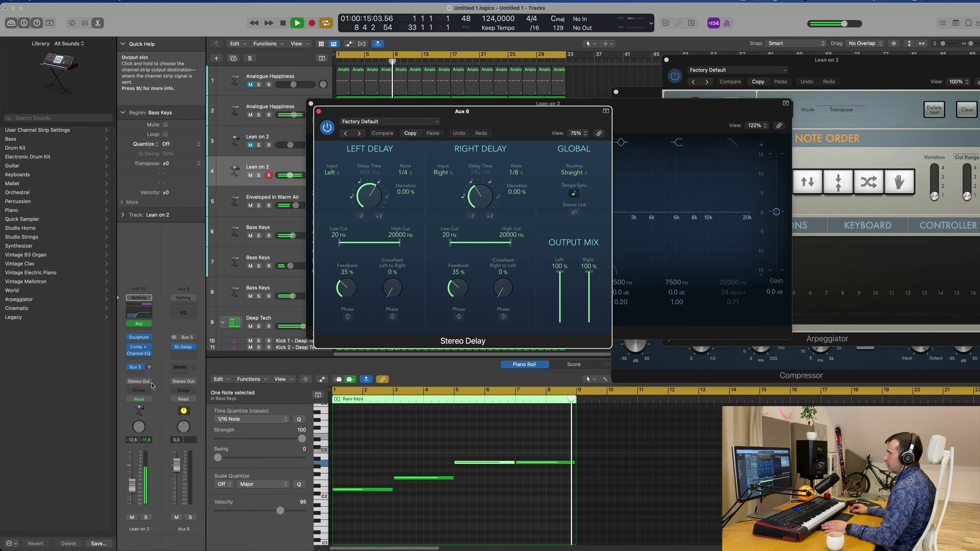
Set track 4's Bus 5 send level to -10.0 dB and close the Channel EQ, keeping the Stereo Delay accessible.
drag(151, 368, 151, 366)
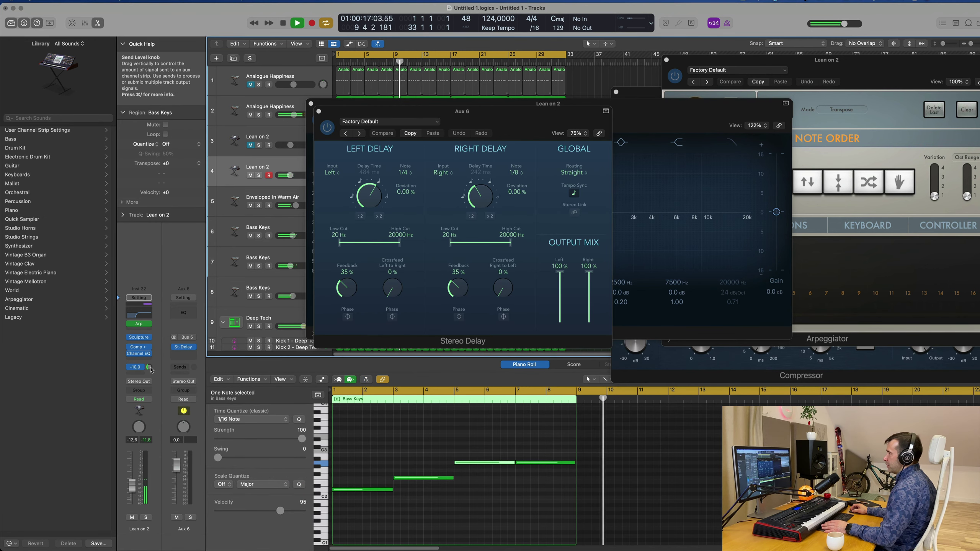
drag(487, 121, 869, 150)
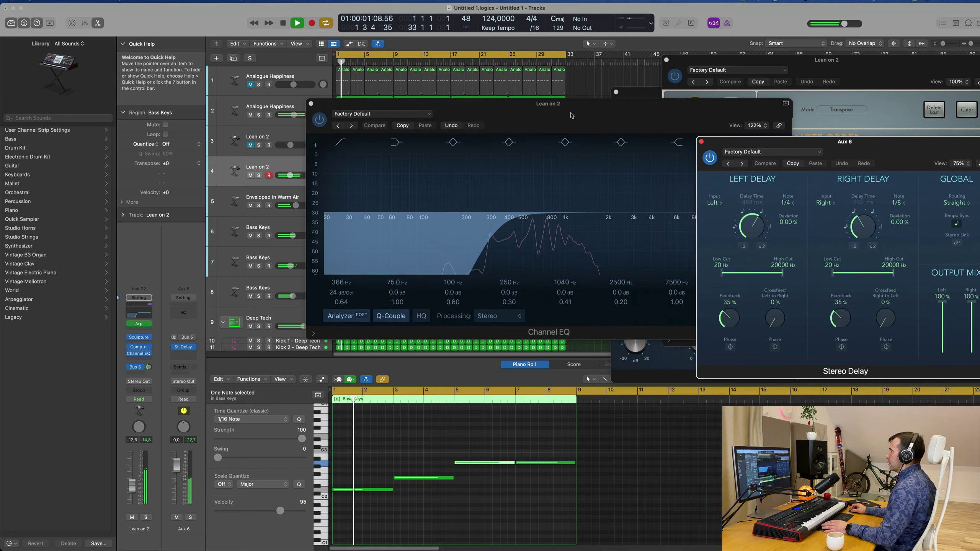
drag(573, 116, 626, 193)
click(364, 182)
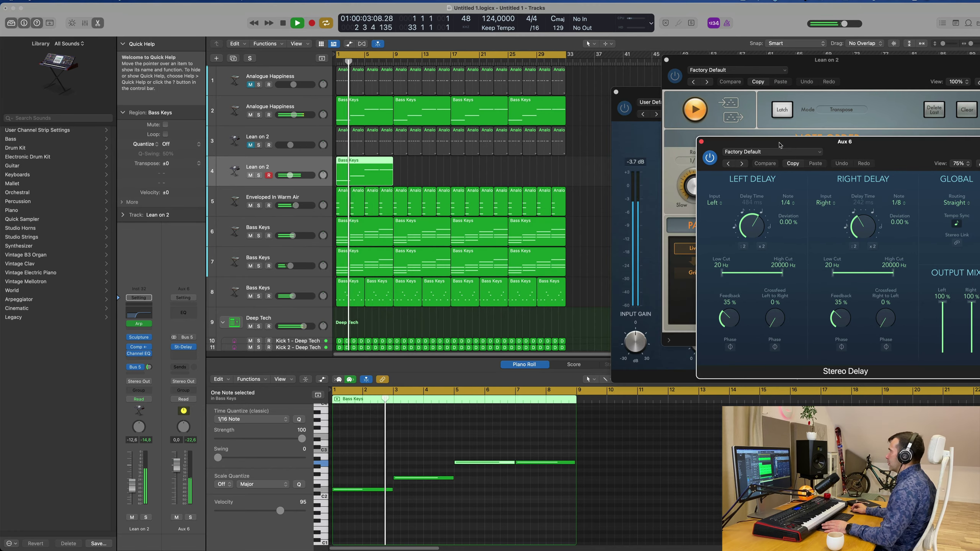
drag(779, 146, 589, 274)
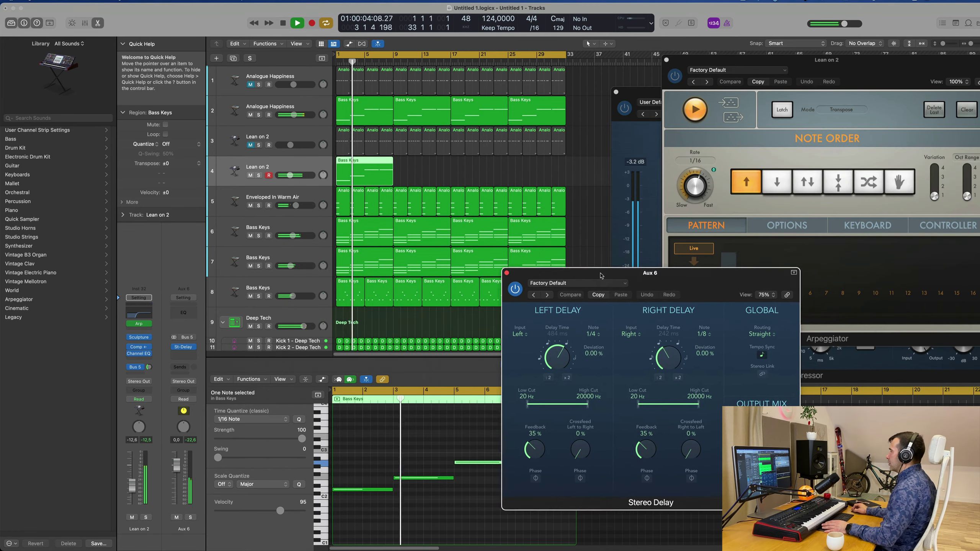
Solo the arpeggiated Lean on 2 track and raise its Bus 5 send level to about -7.5 dB.
click(259, 115)
click(259, 115)
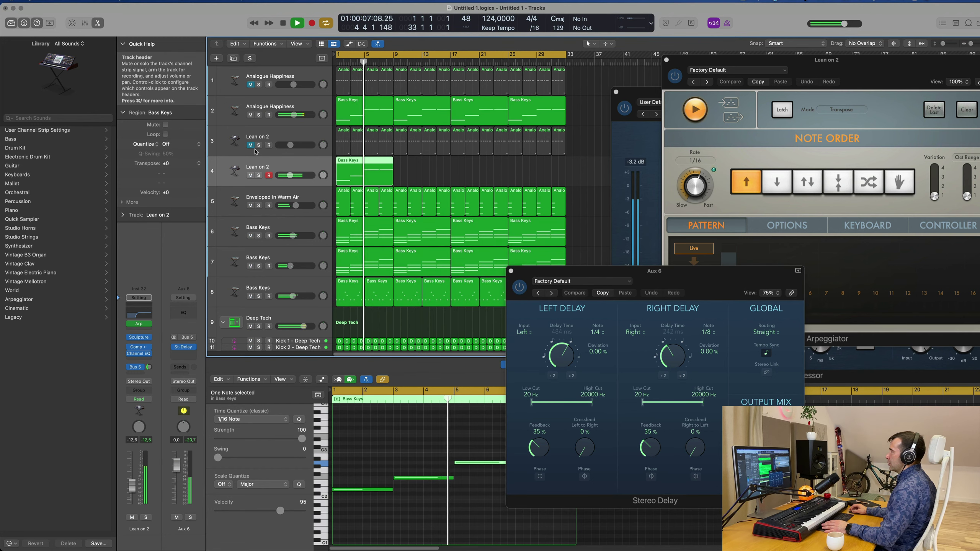
click(258, 175)
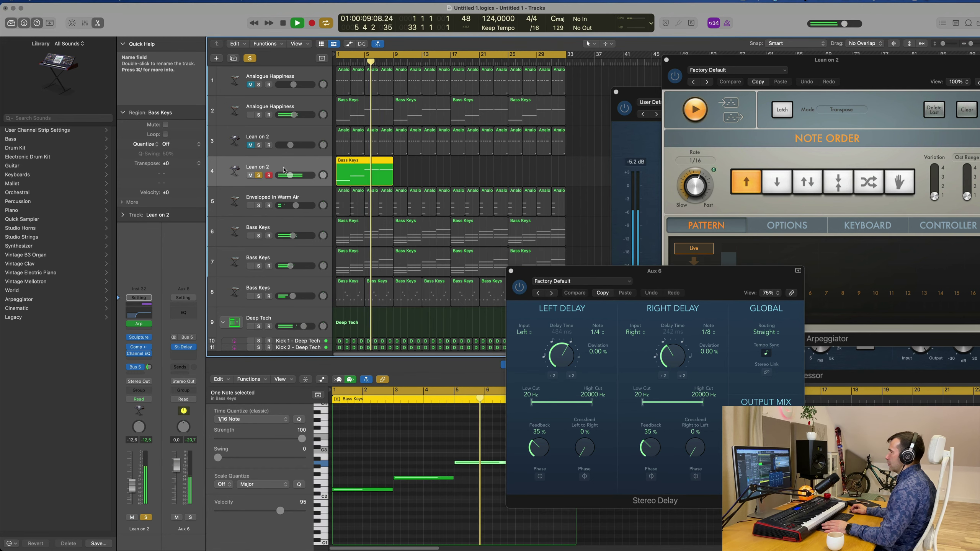
drag(150, 367, 150, 362)
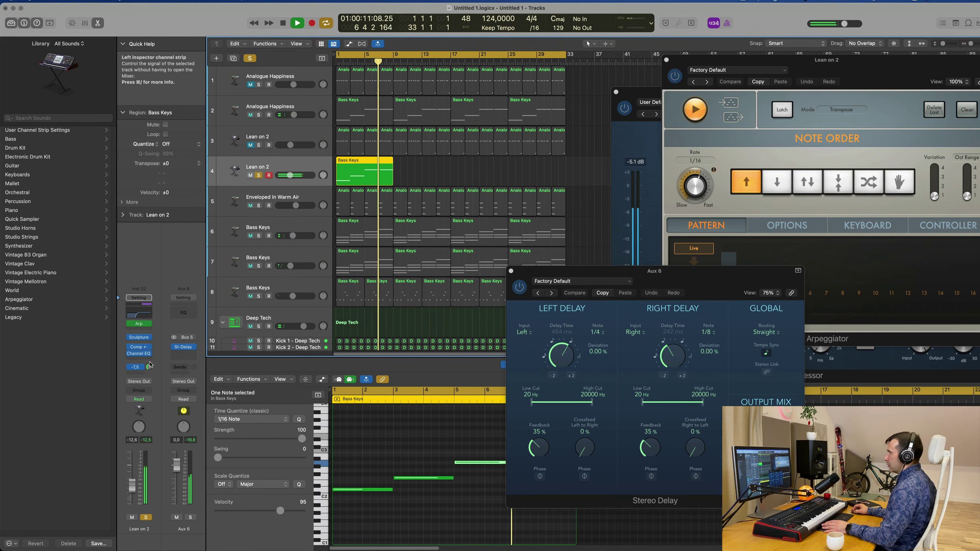
Load the Dual 1/16 Slap preset in the Stereo Delay and replay the soloed track from the start.
drag(545, 296, 384, 267)
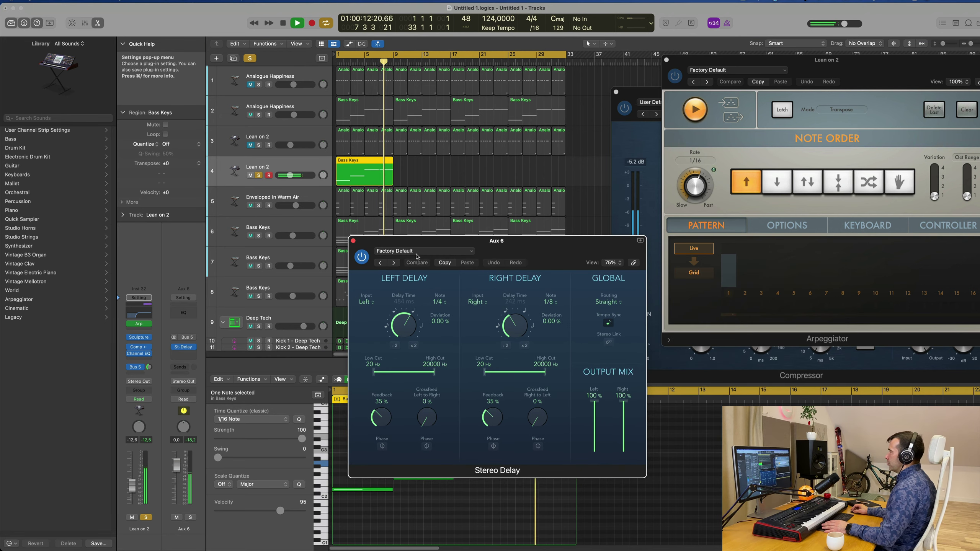
click(382, 264)
click(382, 264)
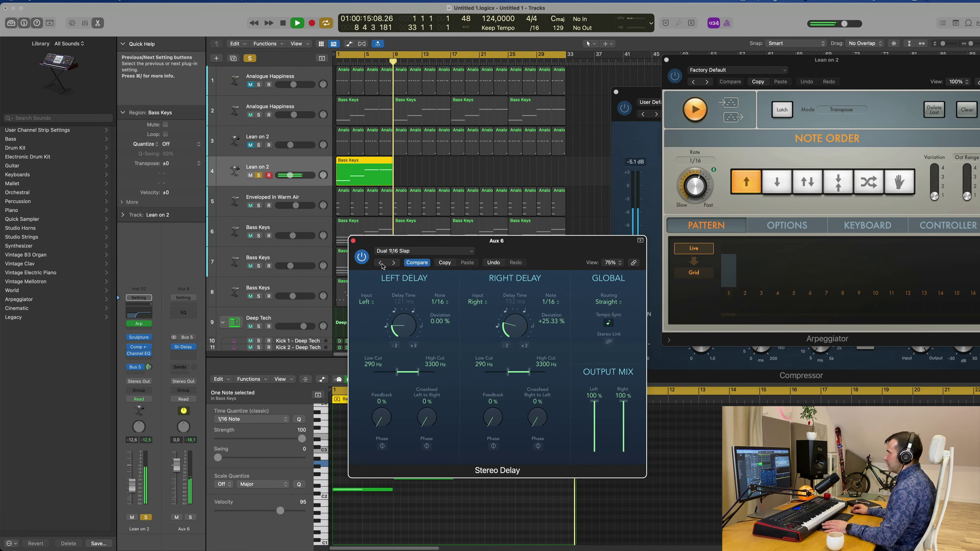
key(space)
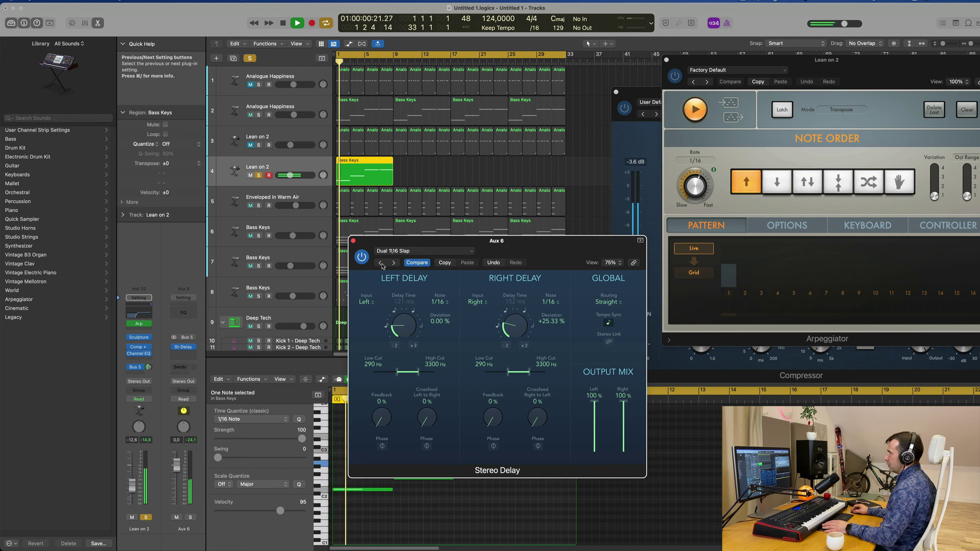
key(space)
key(space)
Raise the Bus 5 send to -5.9 dB and compare the soloed part with the Stereo Delay bypassed and enabled.
click(149, 367)
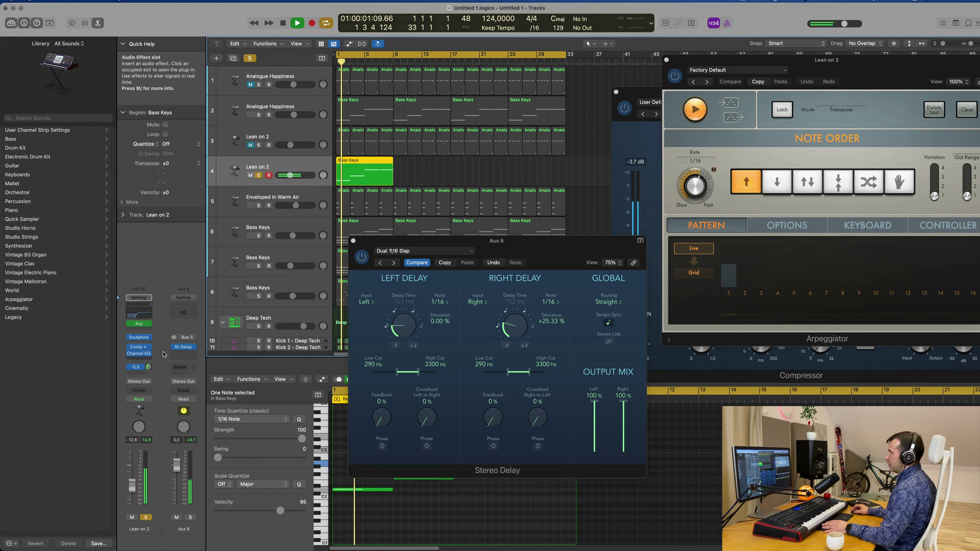
click(362, 258)
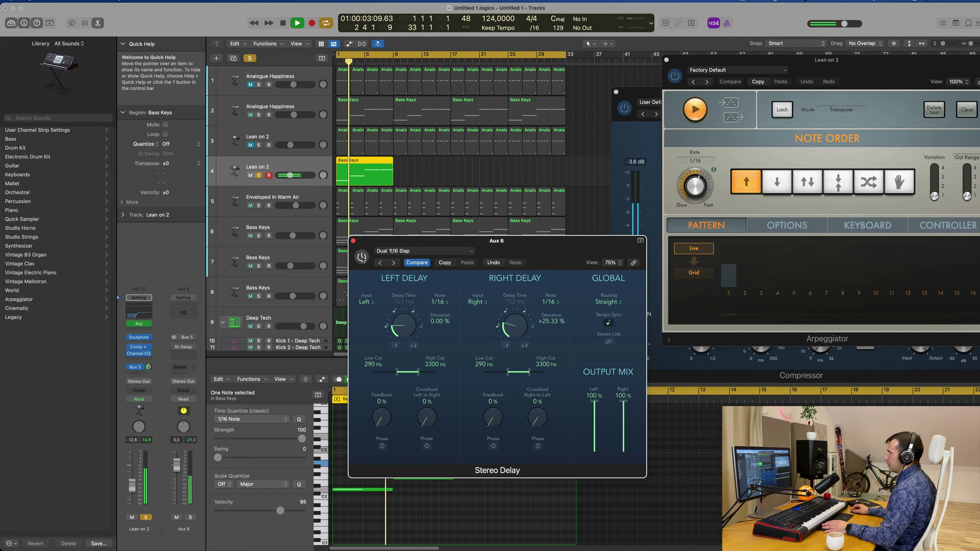
click(361, 258)
key(space)
key(space)
Return track 4 to the full mix, lower its volume to -14.0 dB and close the Stereo Delay.
click(146, 518)
key(space)
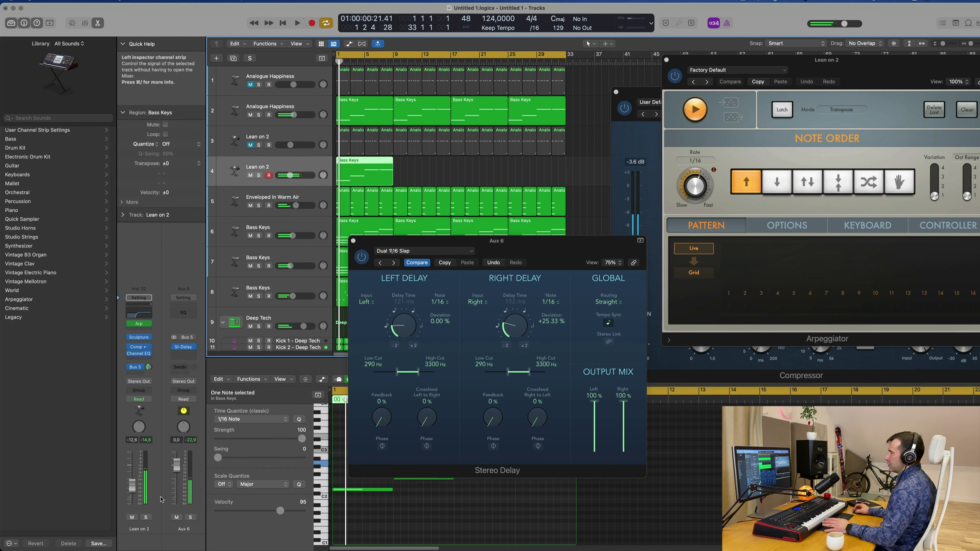
key(space)
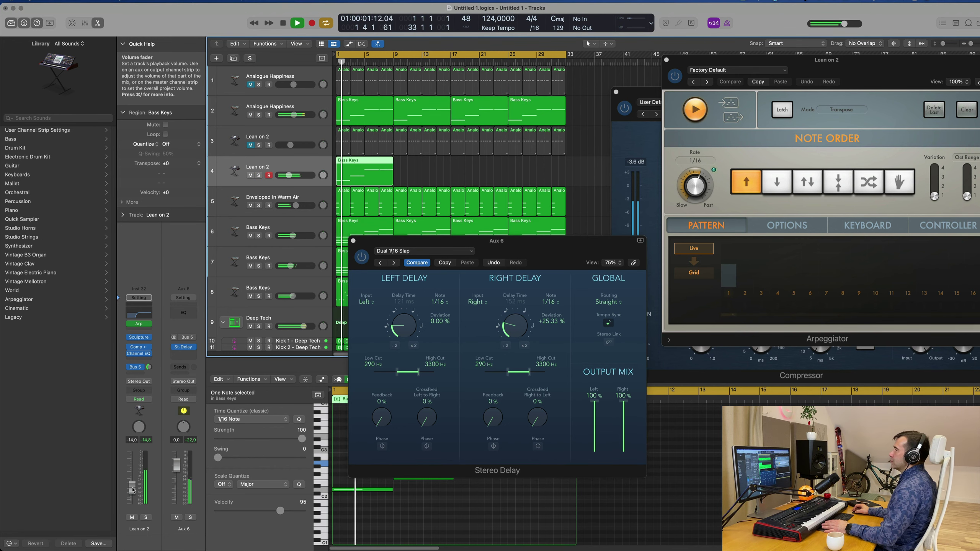
click(353, 241)
Repeat the eight-bar Bass Keys region on track 4 three times to fill the 32-bar arrangement.
key(super+Left)
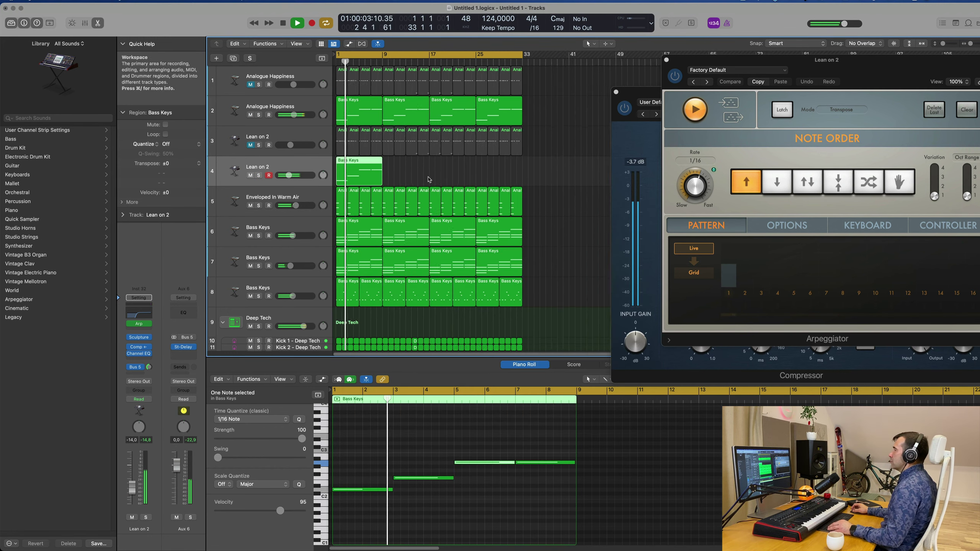
key(super+Left)
key(super+r)
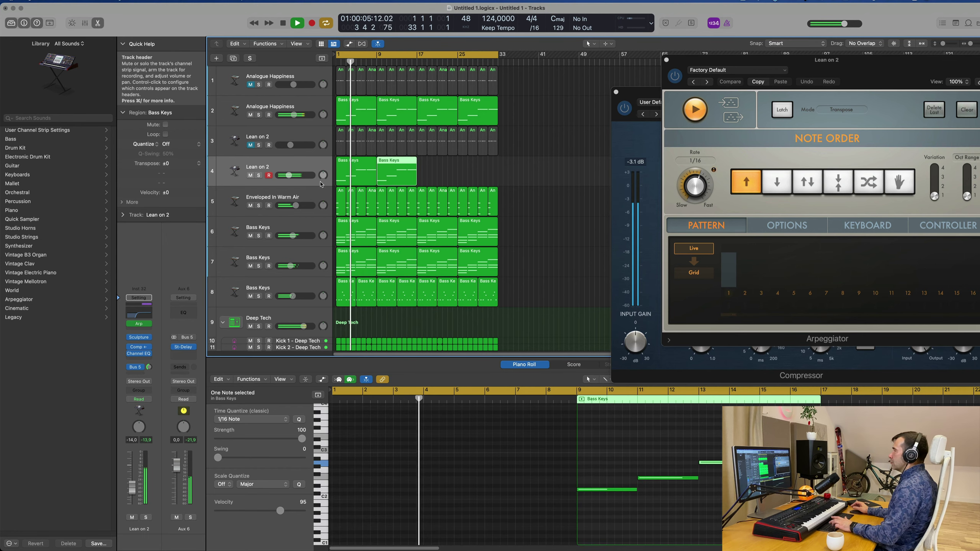
key(super+r)
key(super+r)
key(super+Right)
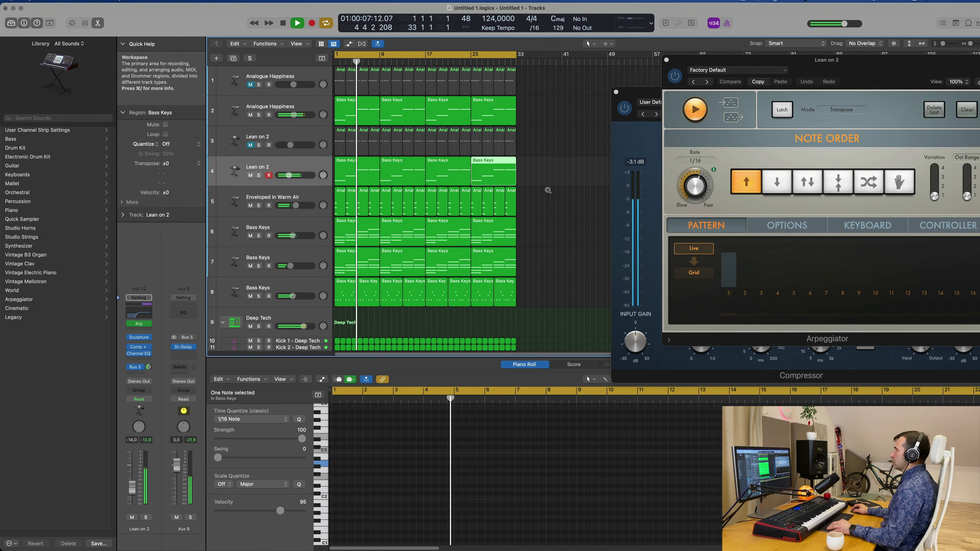
Review all instrument tracks and Deep Tech drum subtracks while the full arrangement plays.
key(super+Up)
scroll(554, 187, down, 4)
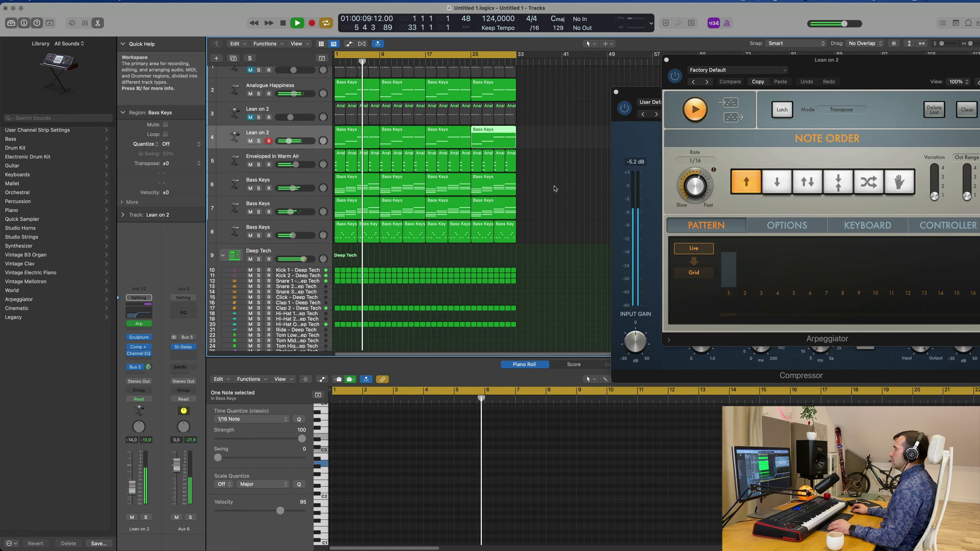
scroll(553, 186, right, 2)
key(super+Left)
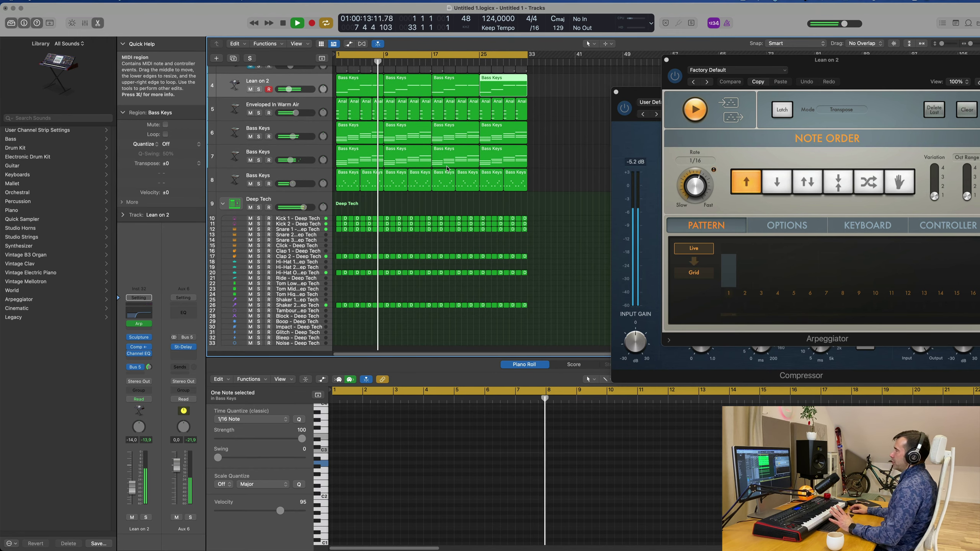
click(747, 1)
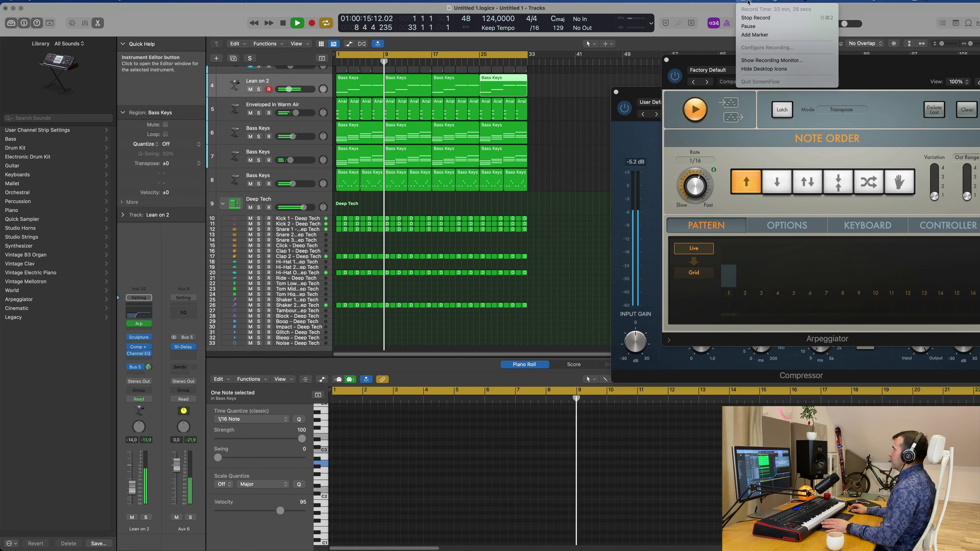
click(573, 143)
scroll(573, 143, up, 3)
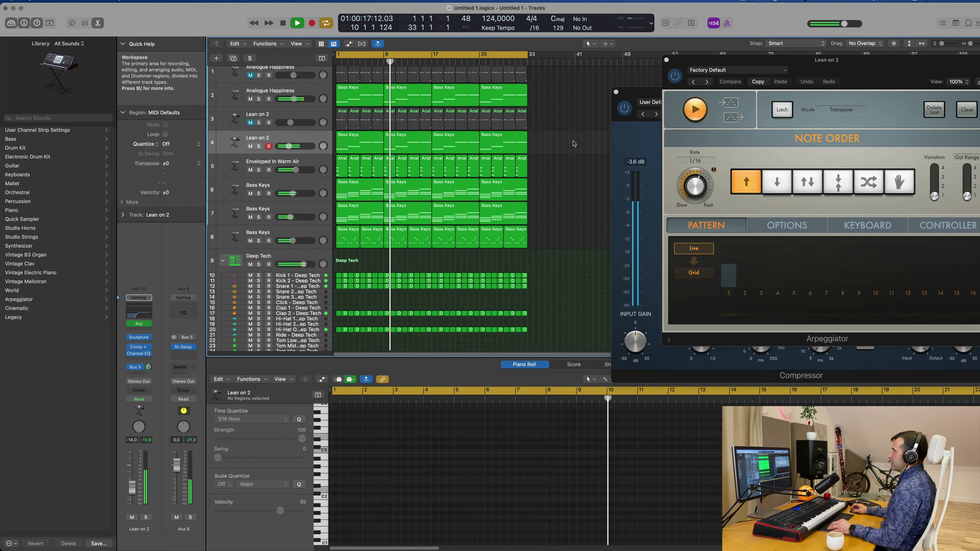